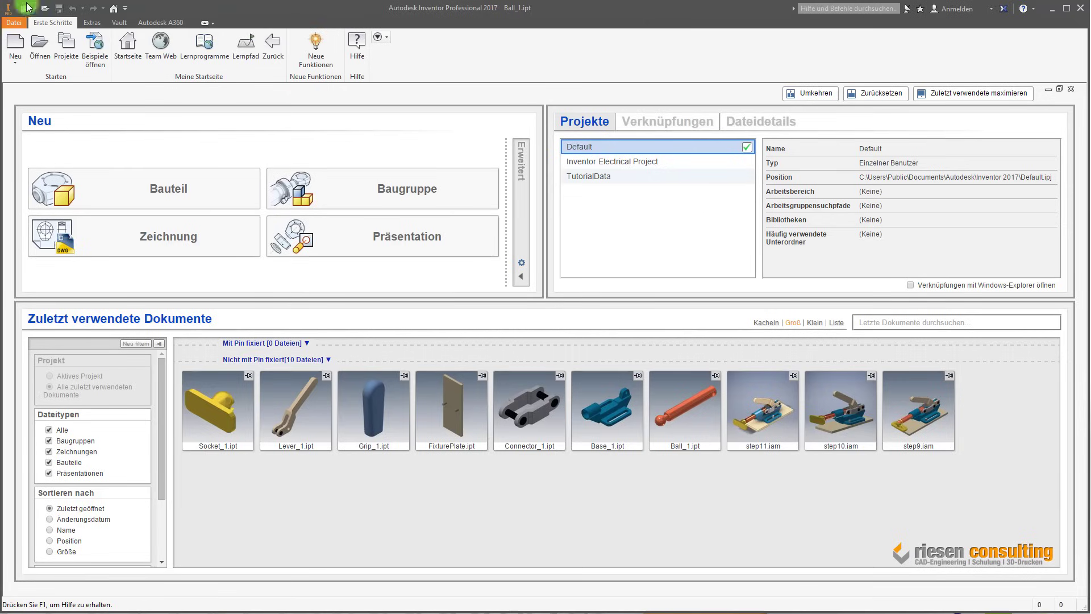
# Step: Remove the New command from quick access, then add it back
pyautogui.click(128, 11)
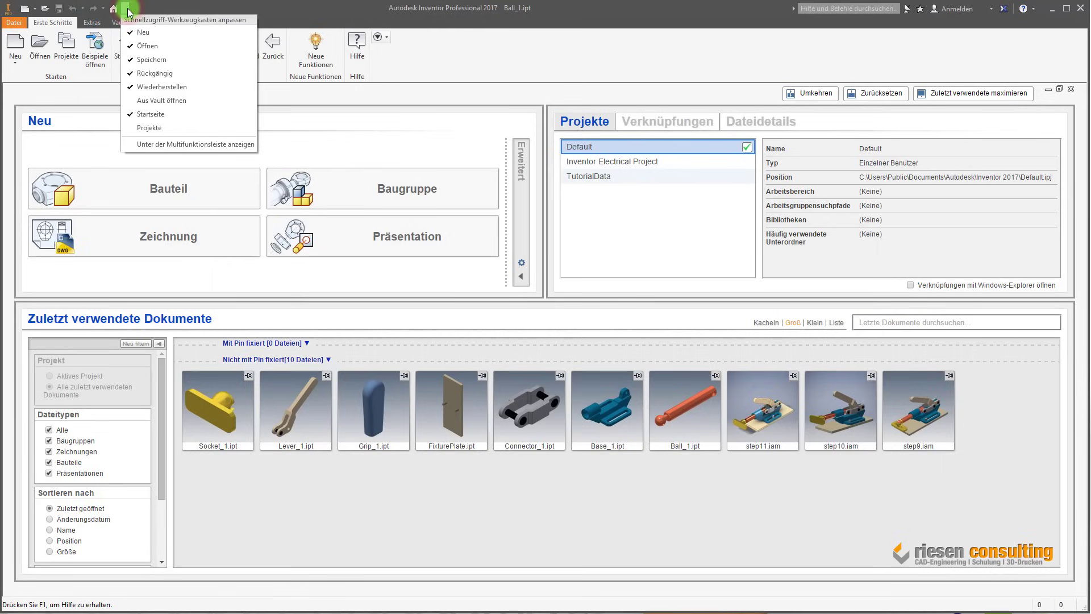
pyautogui.click(179, 36)
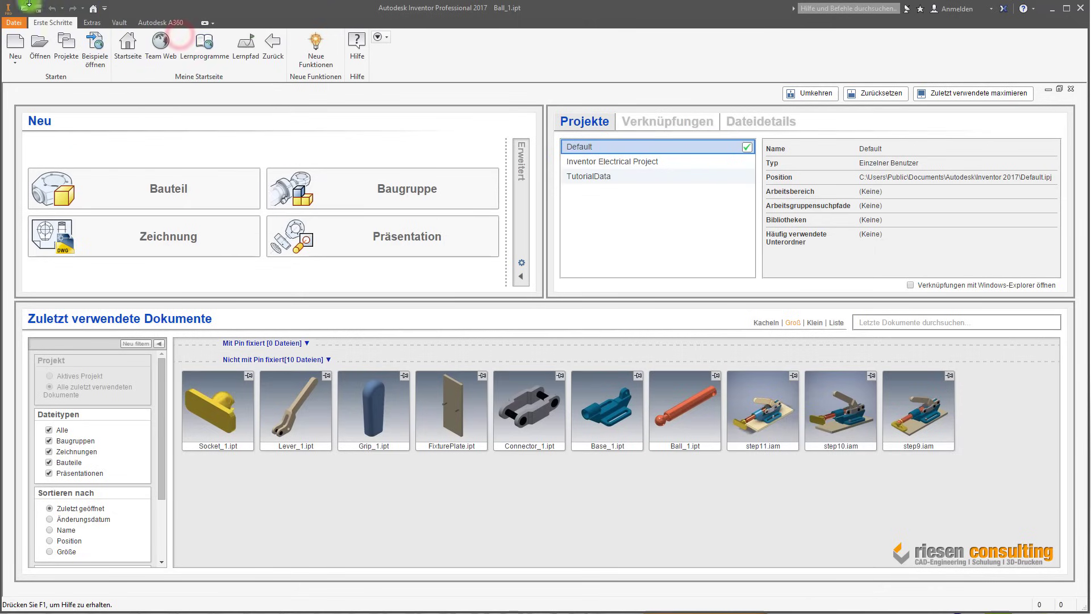
pyautogui.click(106, 11)
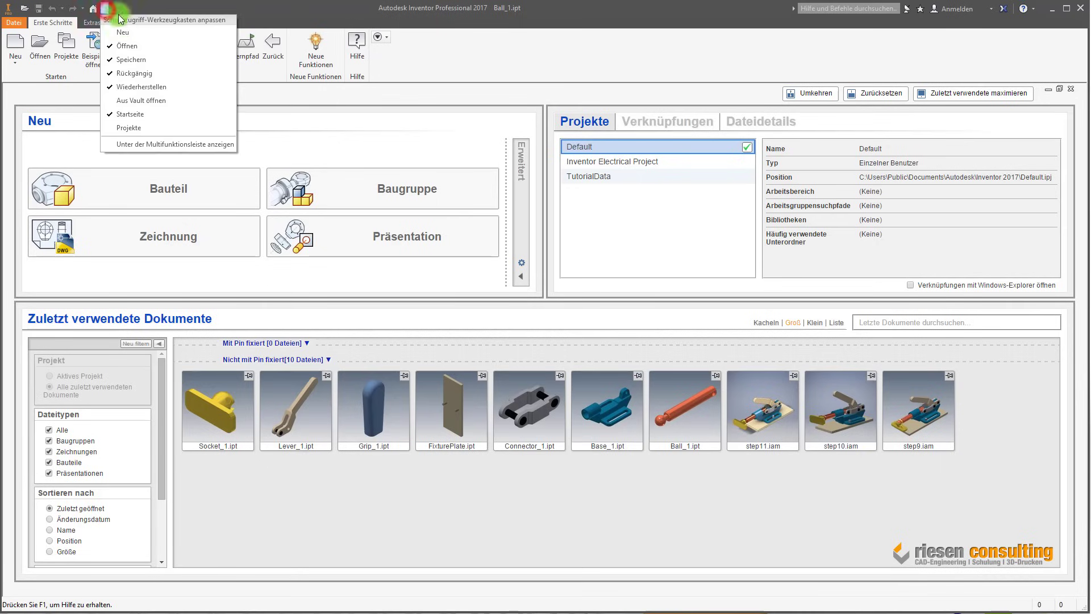
pyautogui.click(124, 33)
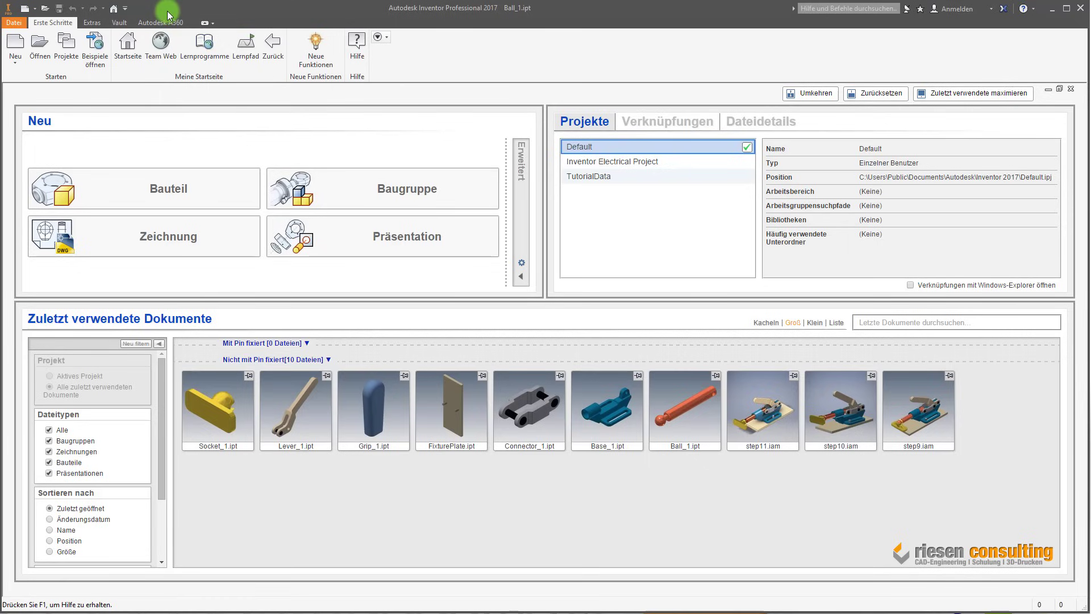
# Step: Show the quick access toolbar below the ribbon, then move it back above
pyautogui.click(125, 9)
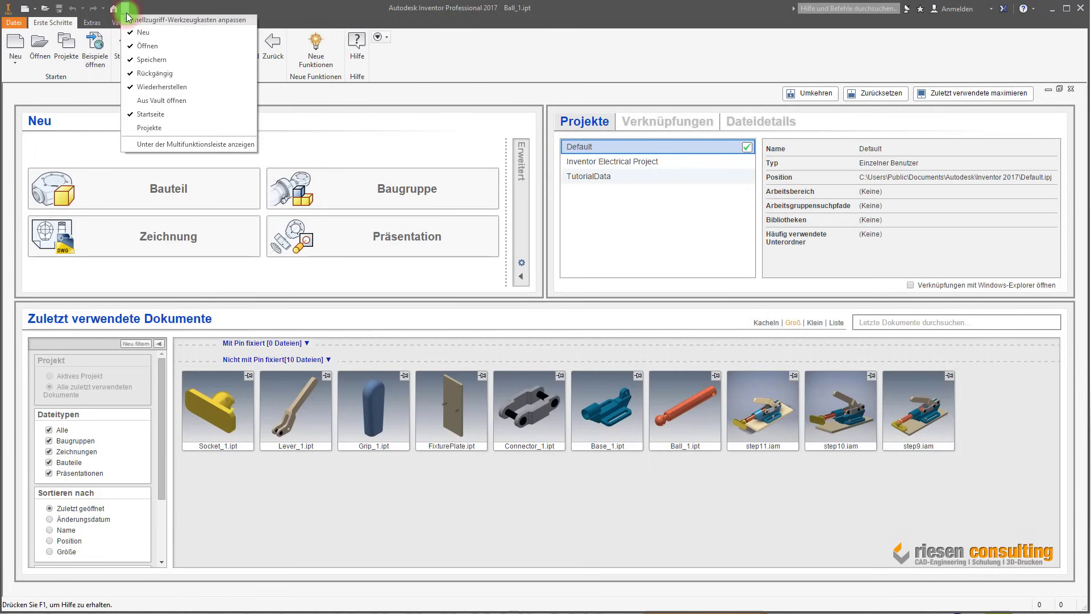
pyautogui.click(190, 147)
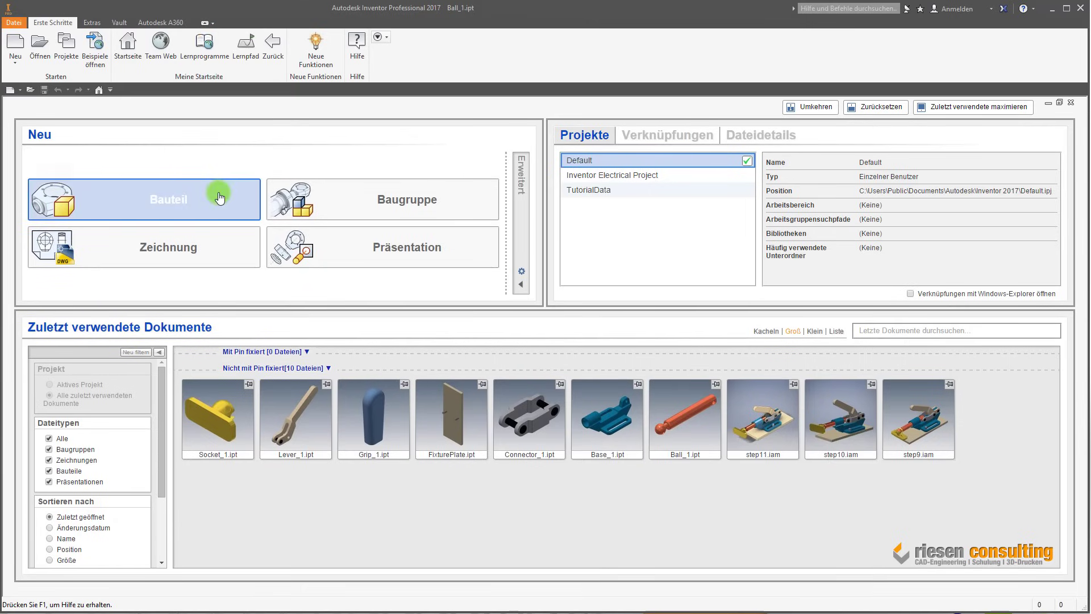
pyautogui.click(114, 91)
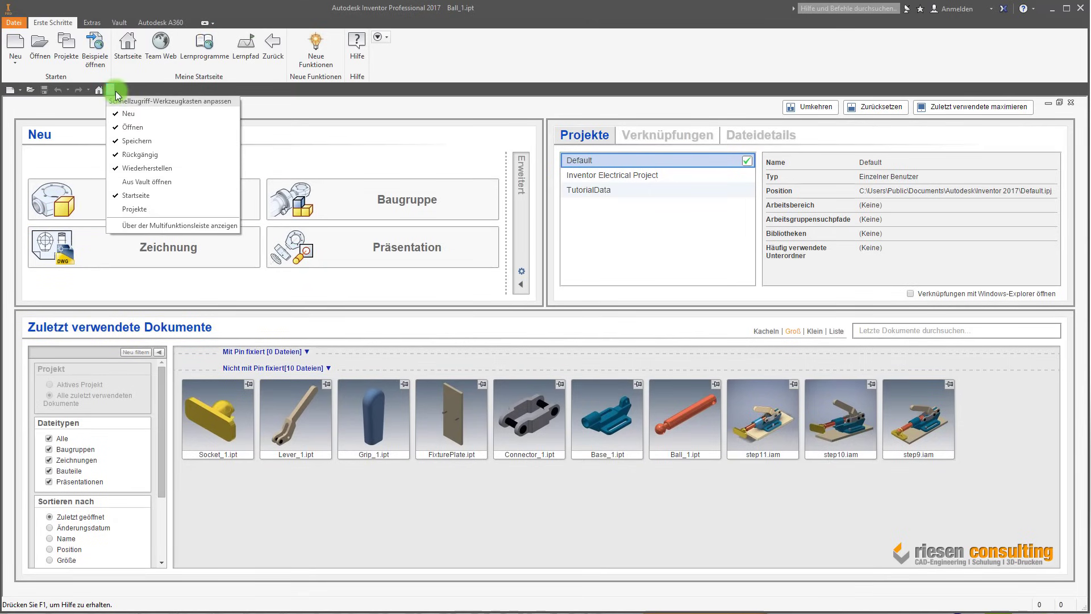
pyautogui.click(157, 226)
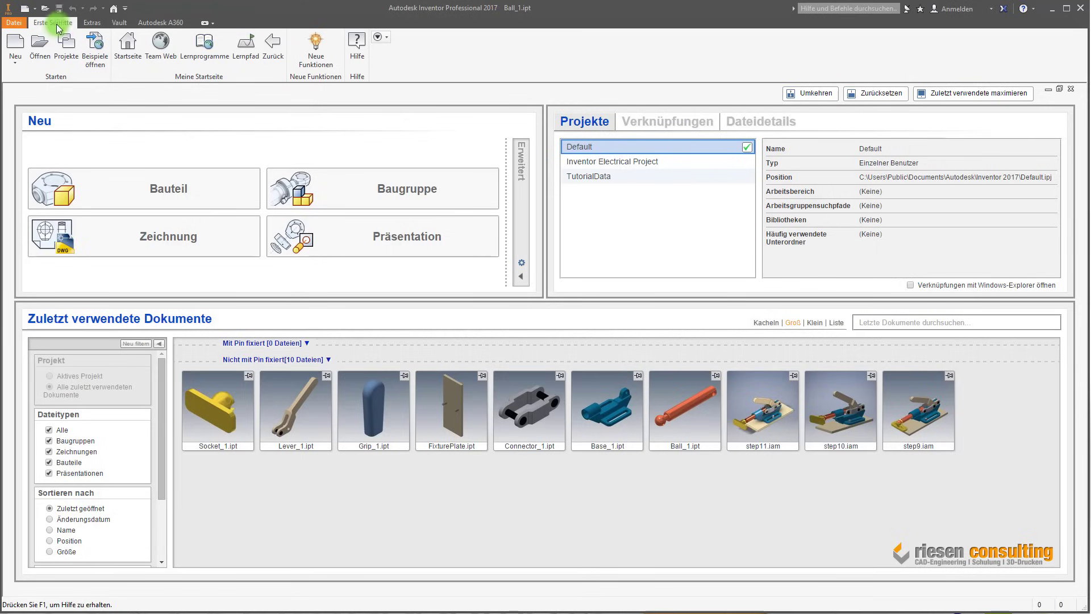
# Step: Glance at the Vault tab, then show and re-hide the Fenster ribbon group
pyautogui.click(92, 23)
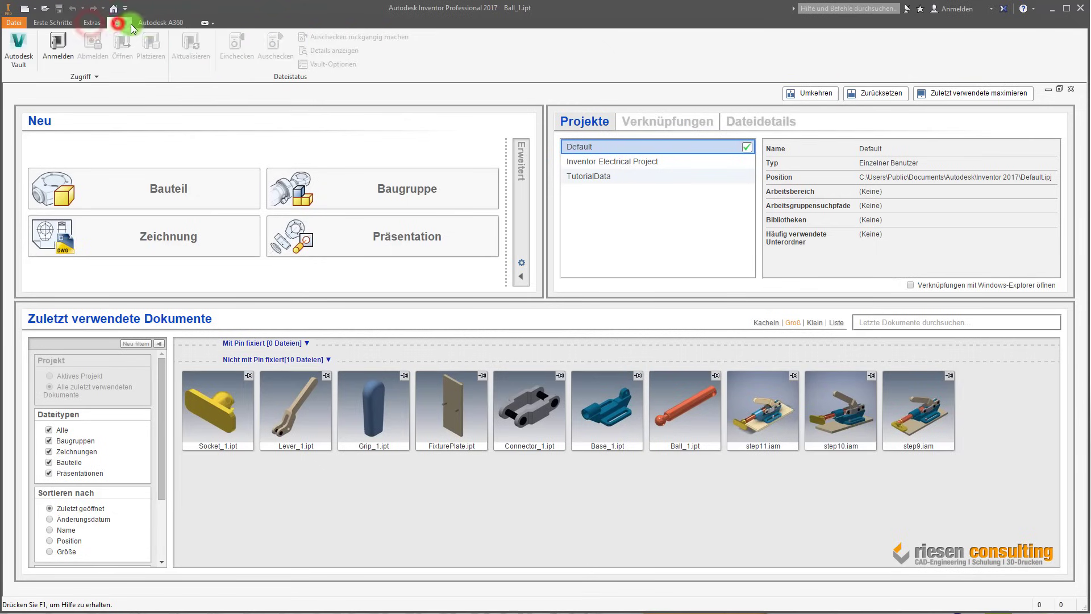
pyautogui.click(63, 24)
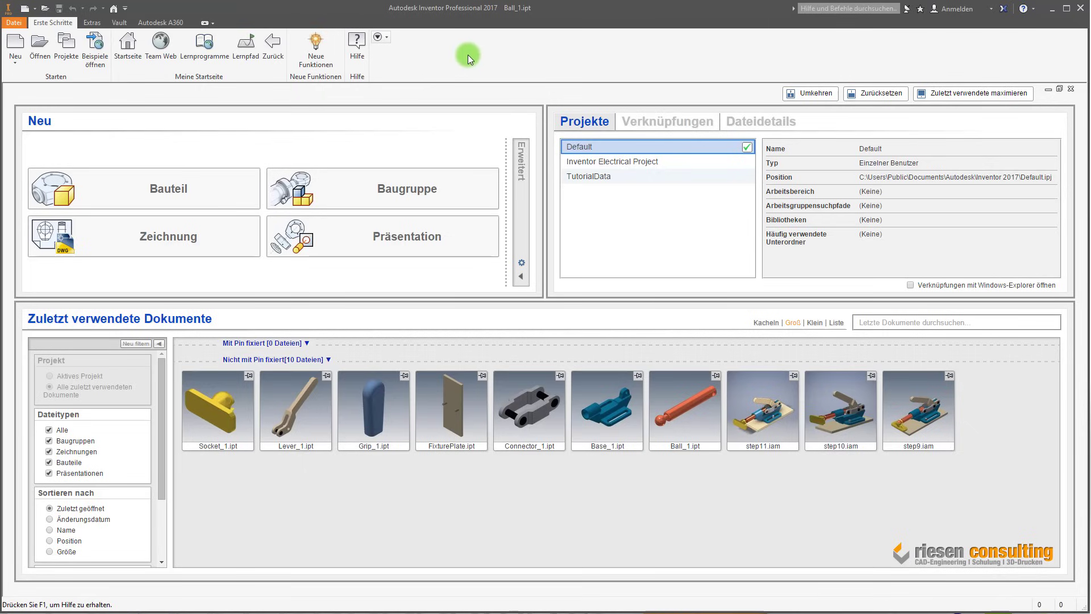
pyautogui.click(390, 39)
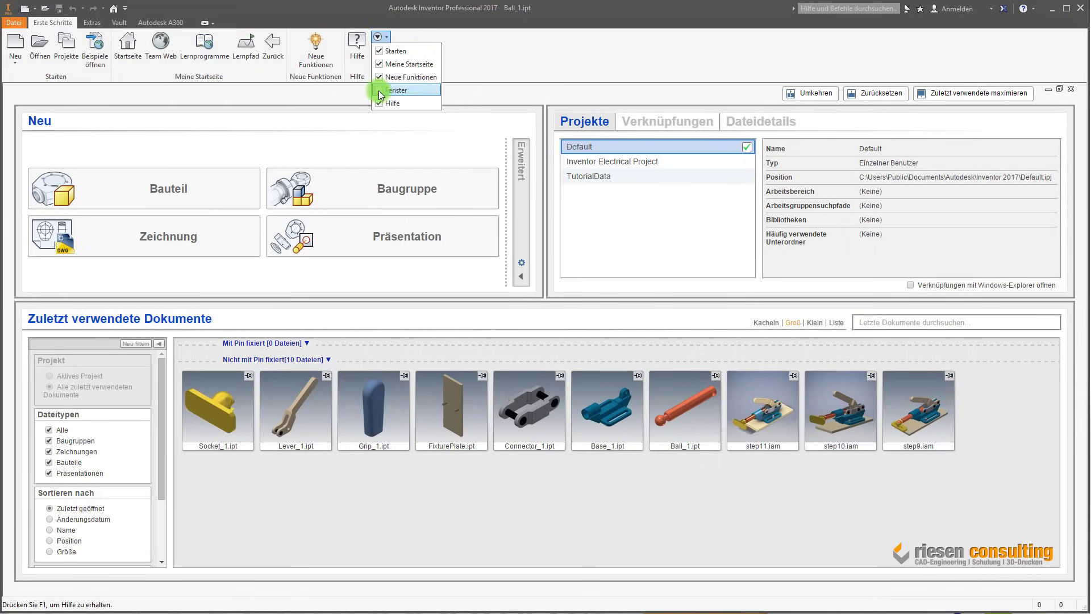
pyautogui.click(378, 90)
pyautogui.click(733, 64)
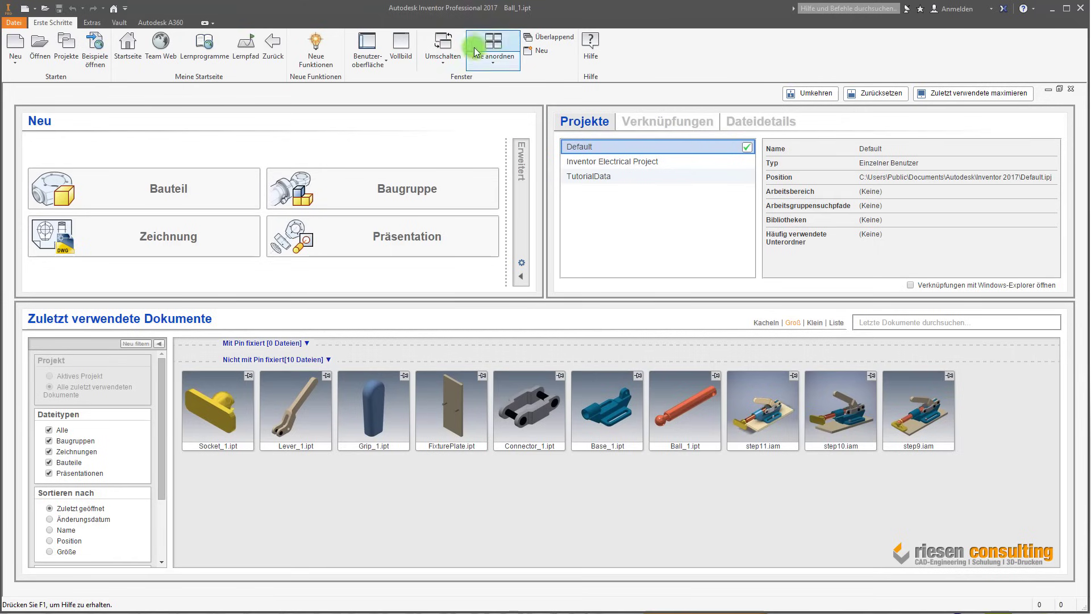
pyautogui.click(506, 45)
pyautogui.rightClick(506, 45)
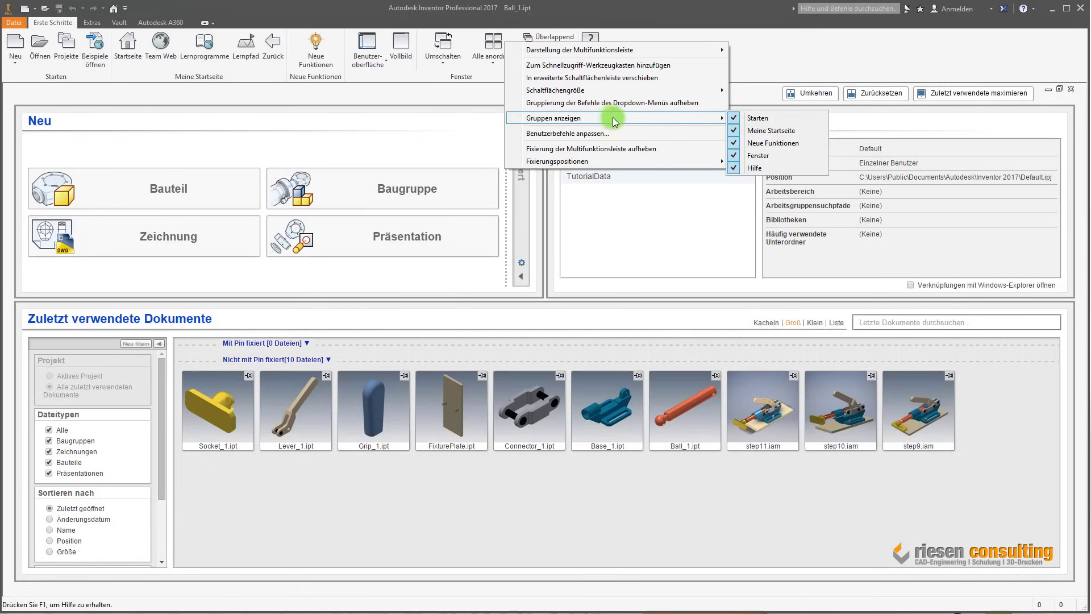
pyautogui.moveTo(554, 118)
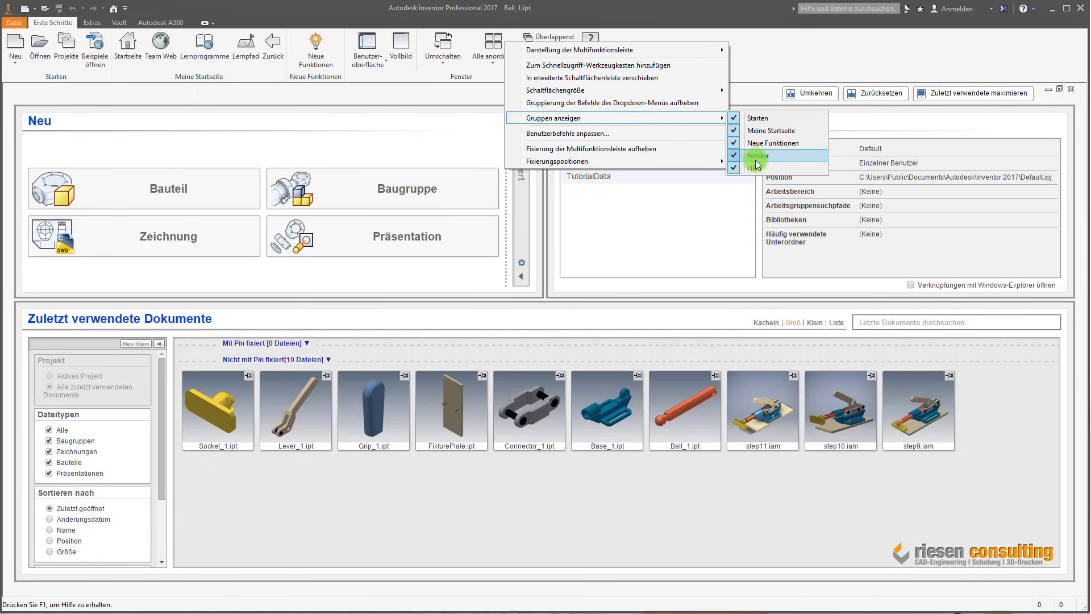
pyautogui.click(756, 157)
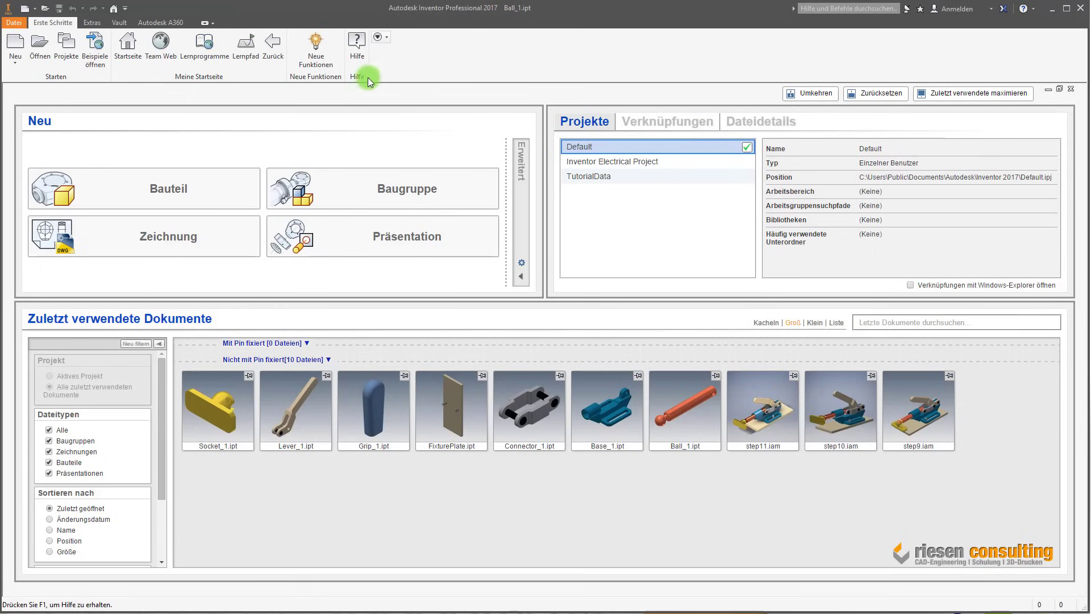
# Step: Hide the ribbon group titles, then show them again
pyautogui.rightClick(450, 50)
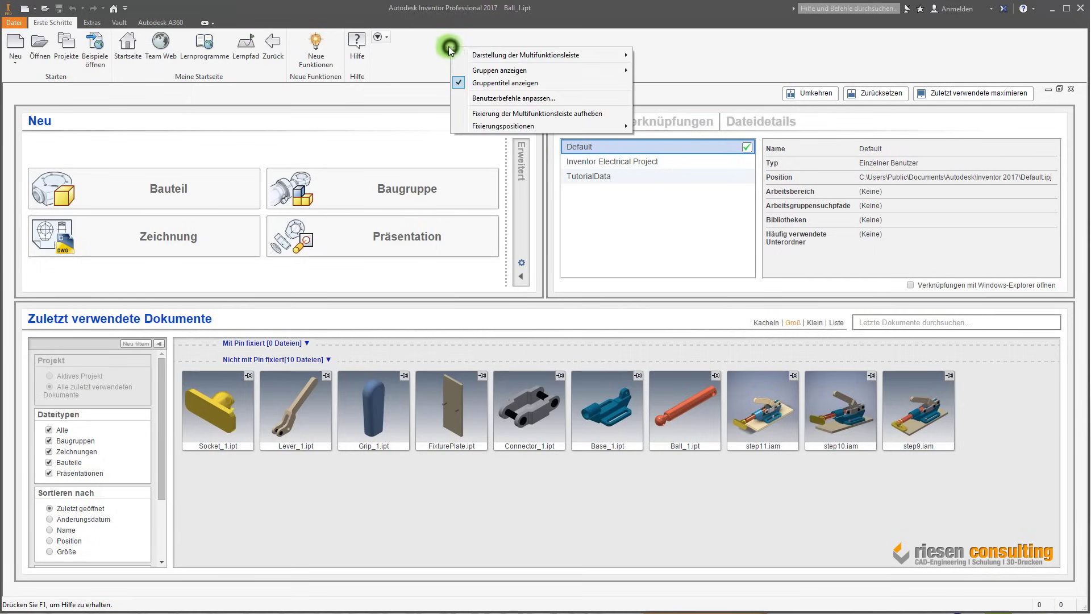
pyautogui.click(504, 82)
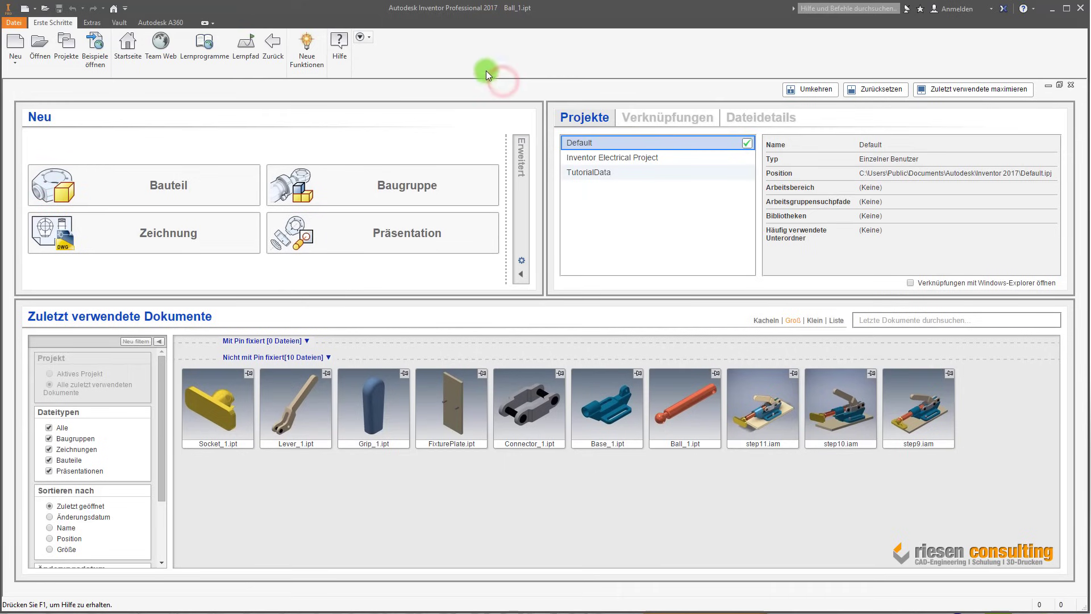
pyautogui.rightClick(459, 45)
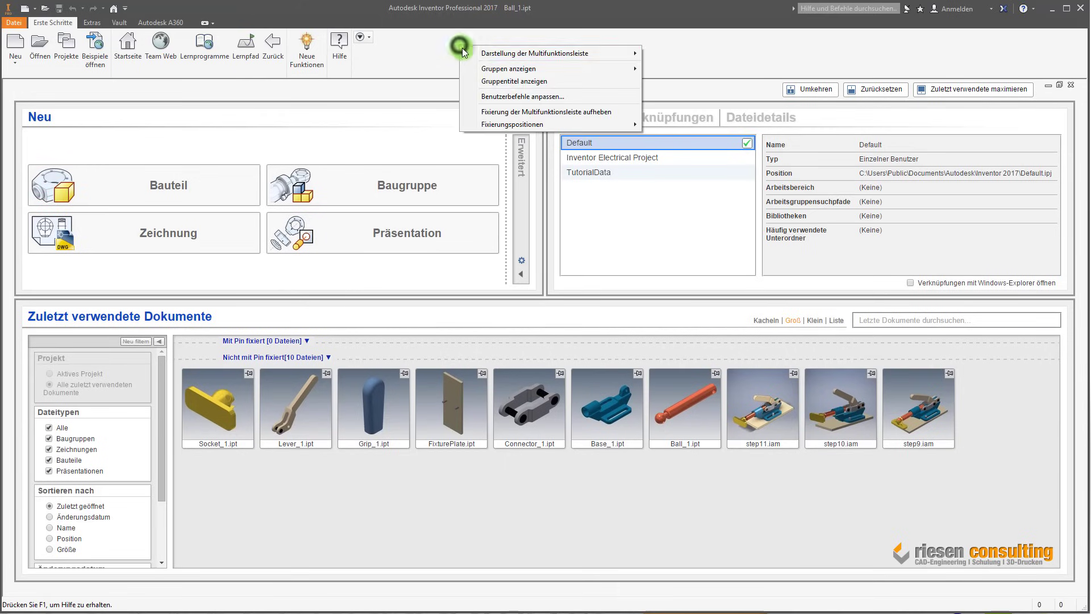
pyautogui.click(495, 83)
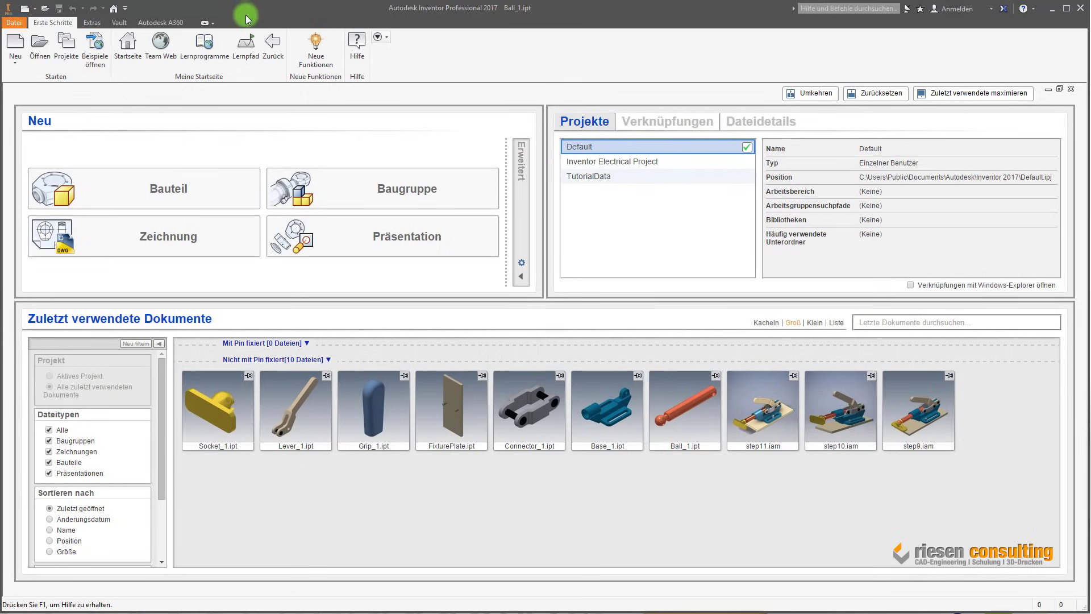
# Step: Cycle the ribbon through its minimised states, then restore the full ribbon
pyautogui.click(204, 23)
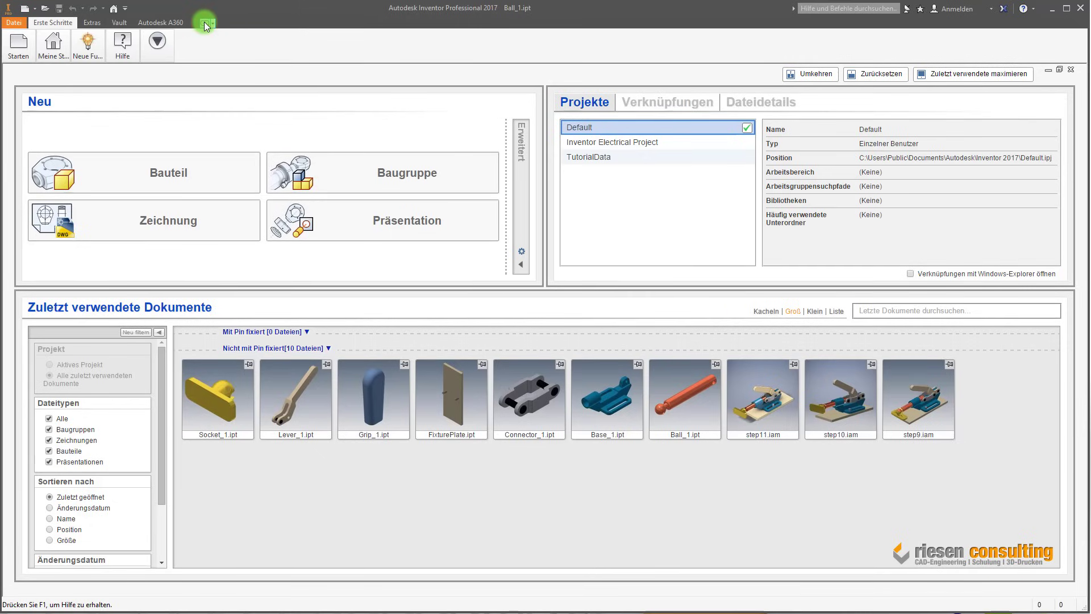
pyautogui.click(206, 21)
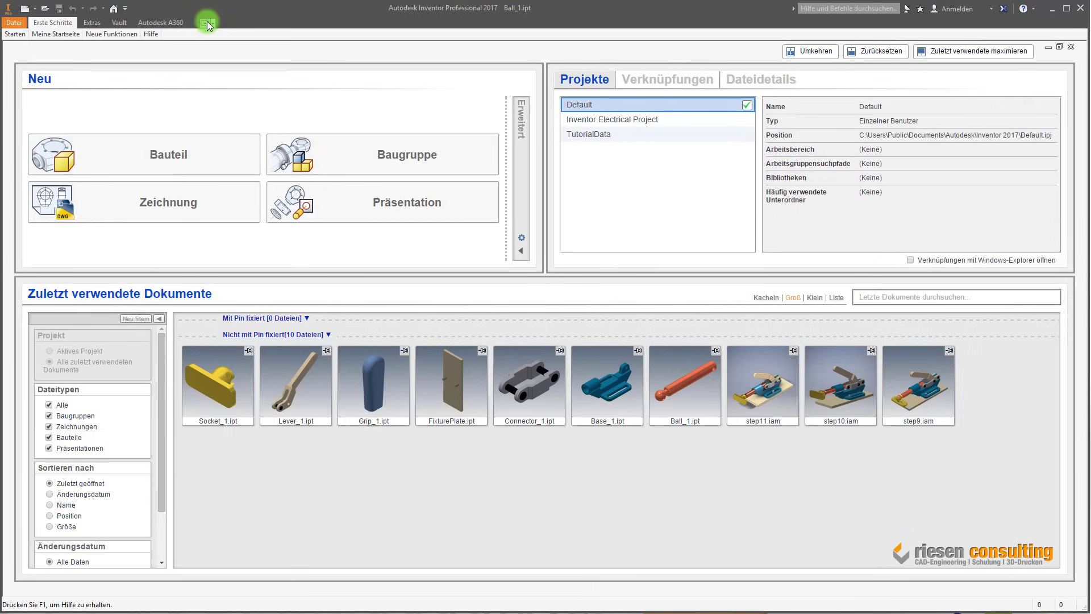
pyautogui.click(93, 34)
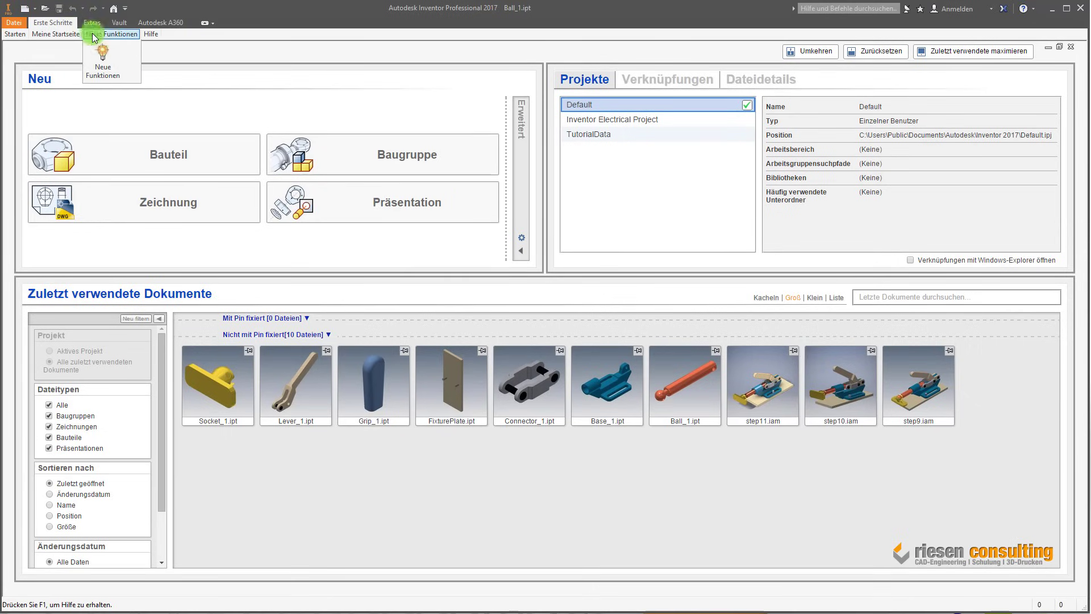
pyautogui.click(206, 24)
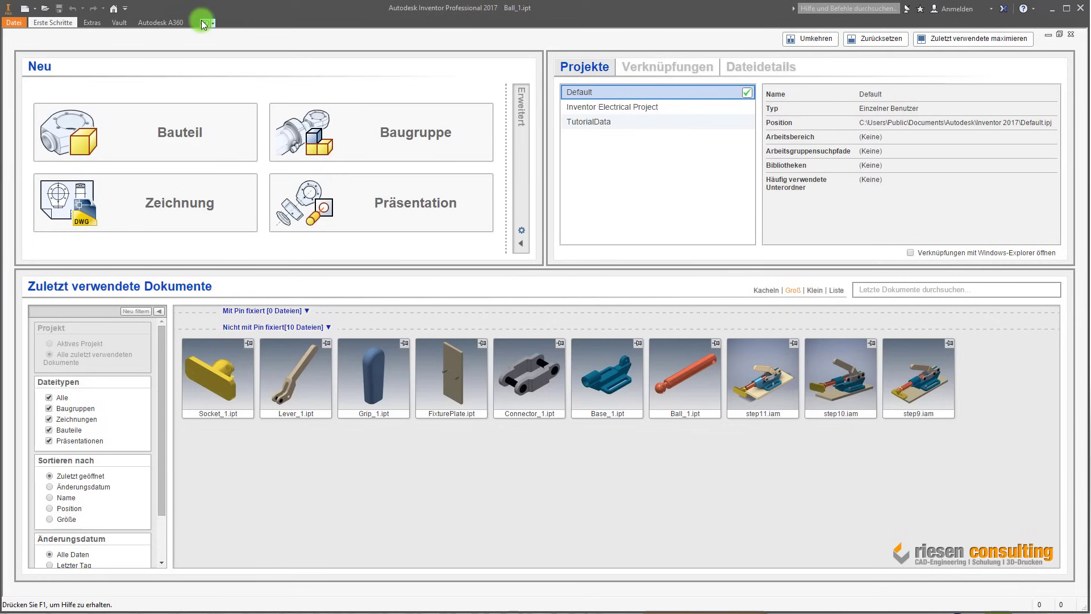
pyautogui.click(206, 22)
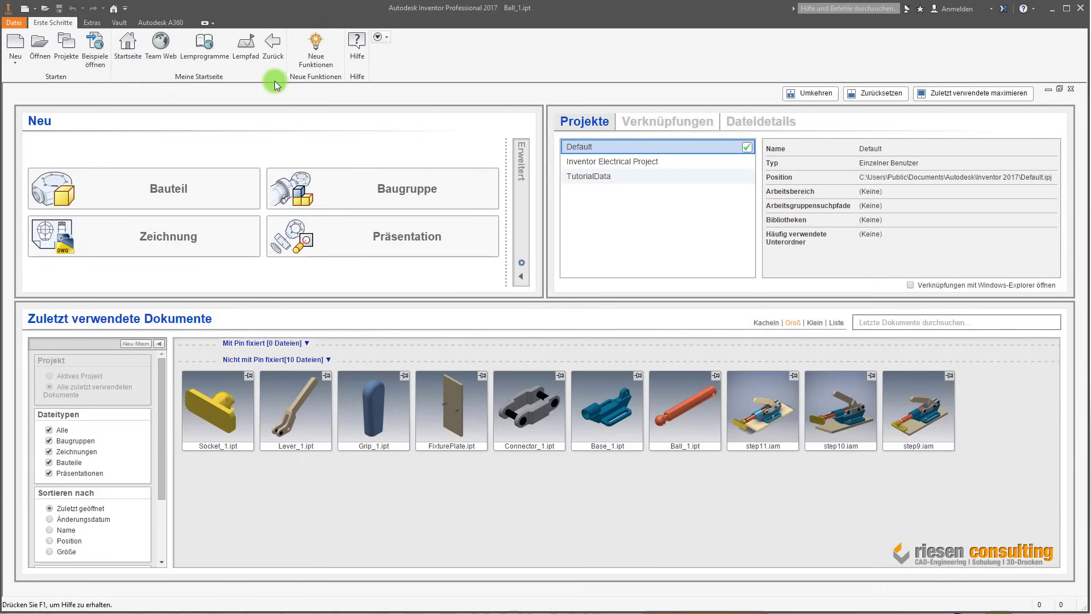
# Step: Add Neue Funktionen to quick access, remove it, then show the recent-documents file menu
pyautogui.rightClick(316, 43)
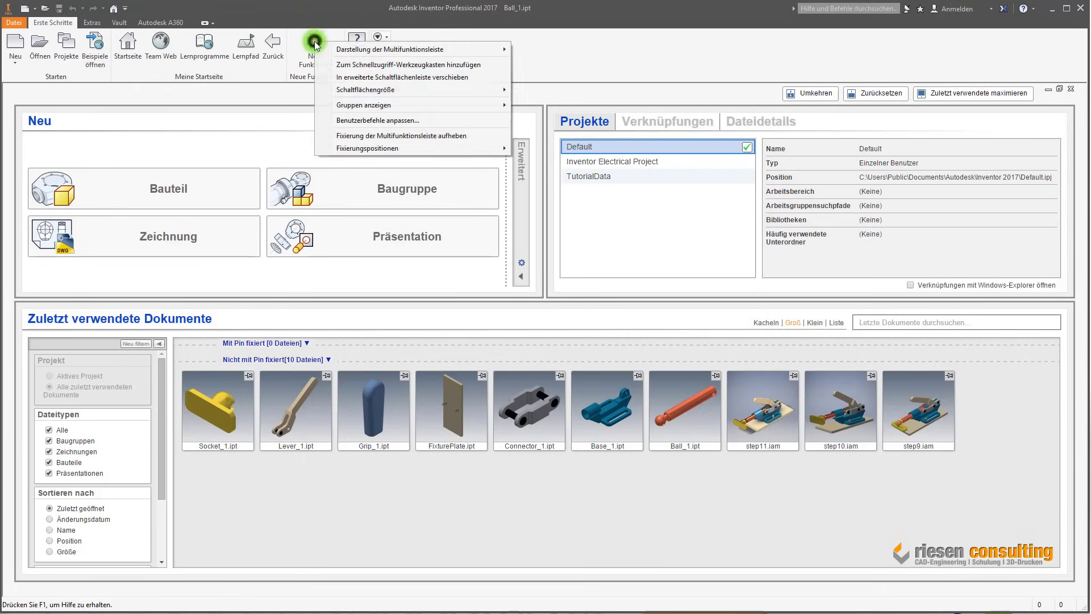
pyautogui.click(349, 65)
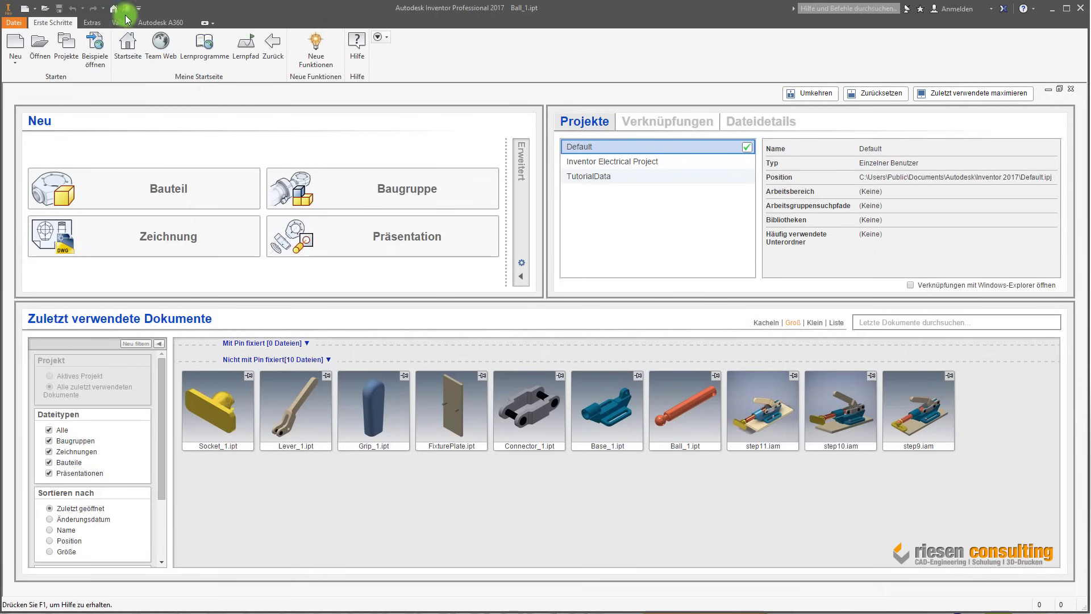
pyautogui.rightClick(126, 10)
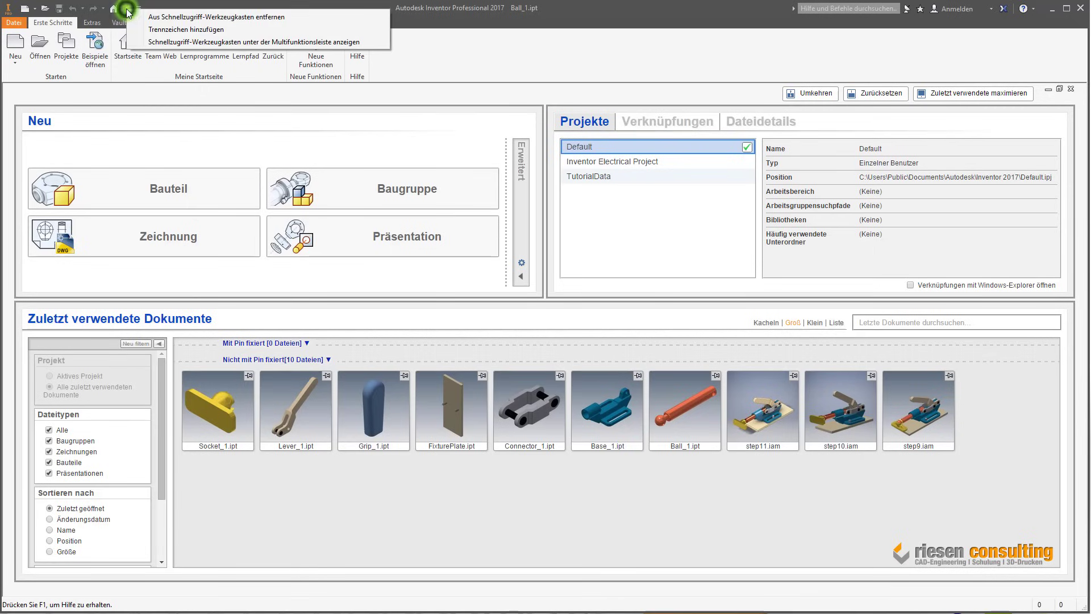
pyautogui.click(155, 17)
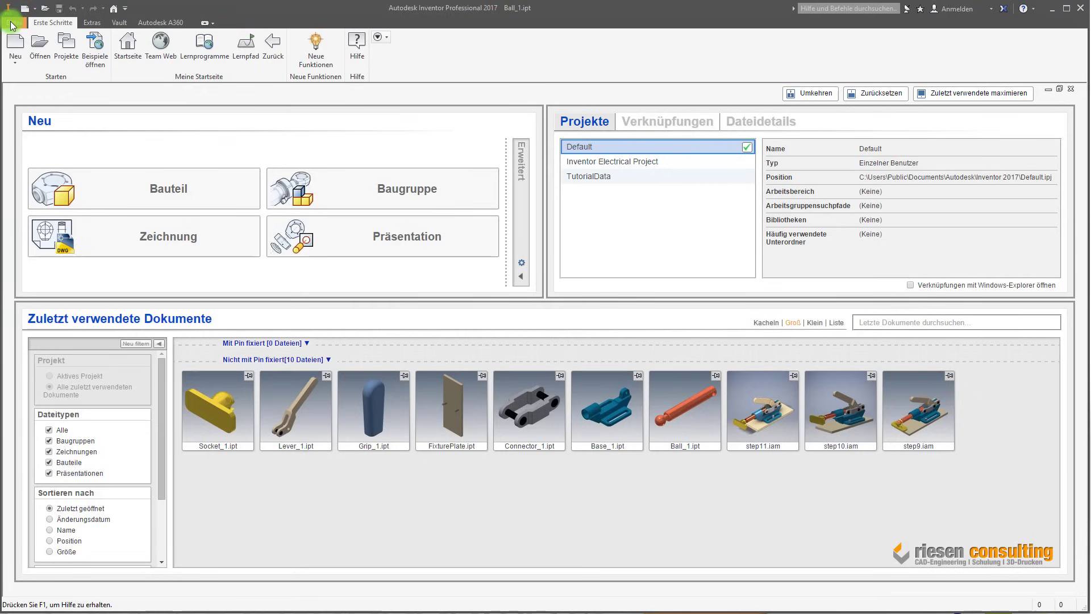
pyautogui.click(12, 23)
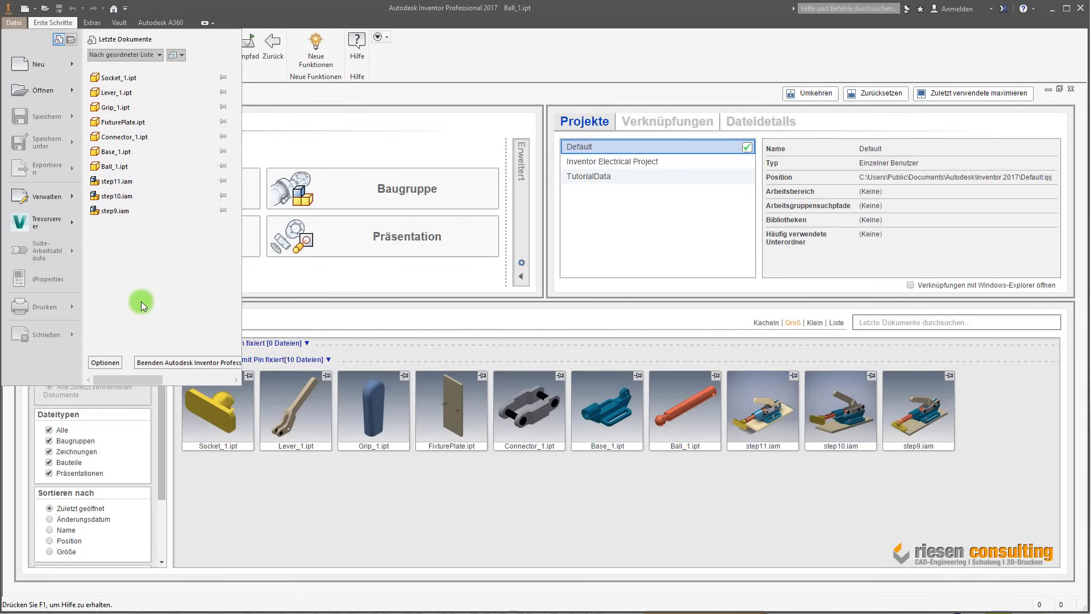
# Step: Close the file menu, then open and cancel the new-file dialog twice, ending on the start page
pyautogui.press('Escape')
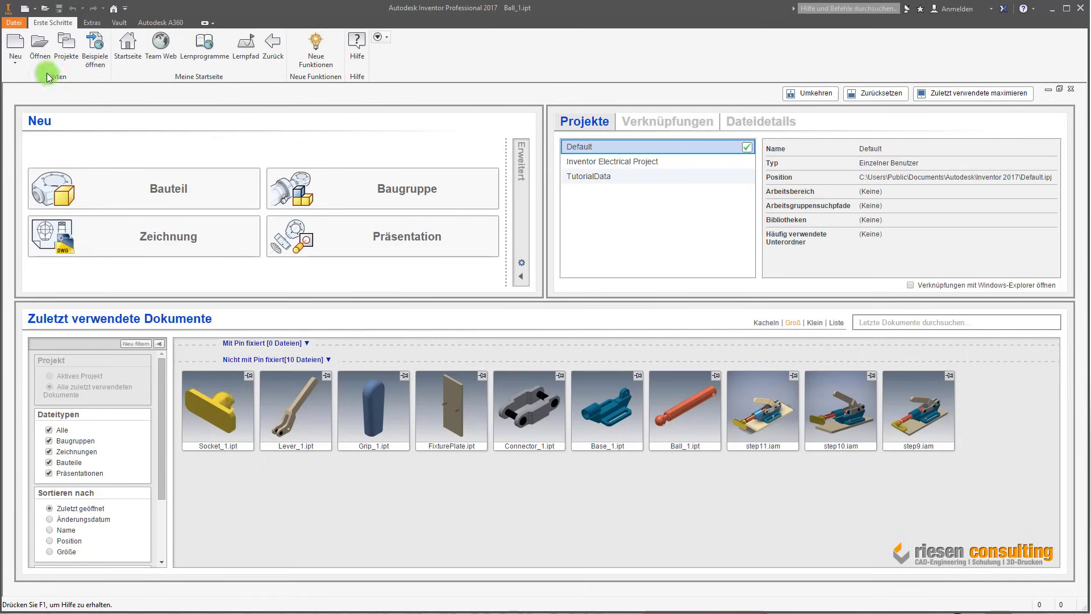
pyautogui.click(15, 40)
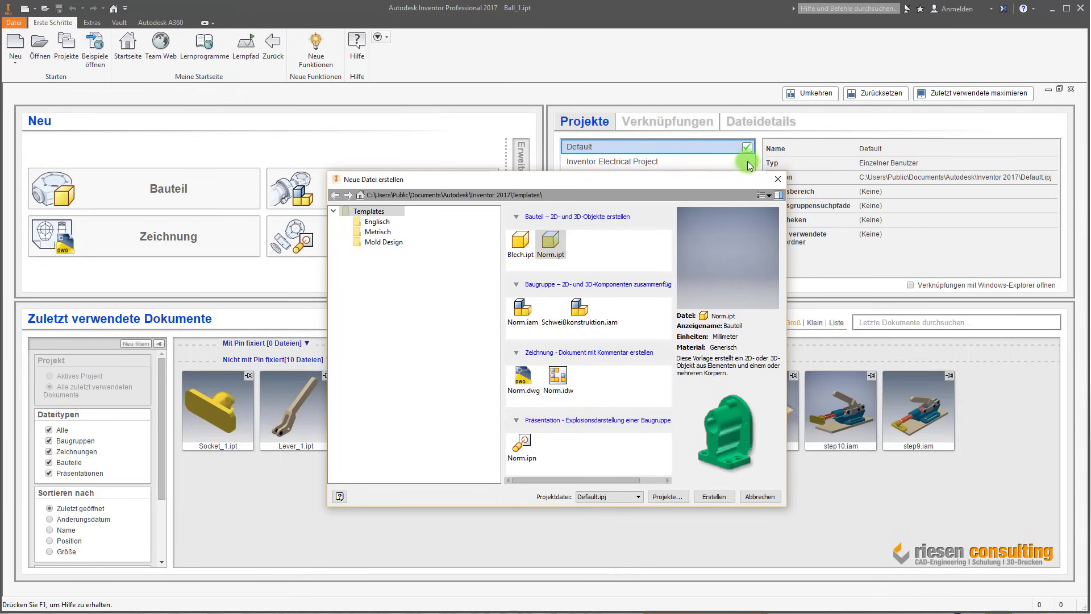
pyautogui.click(780, 177)
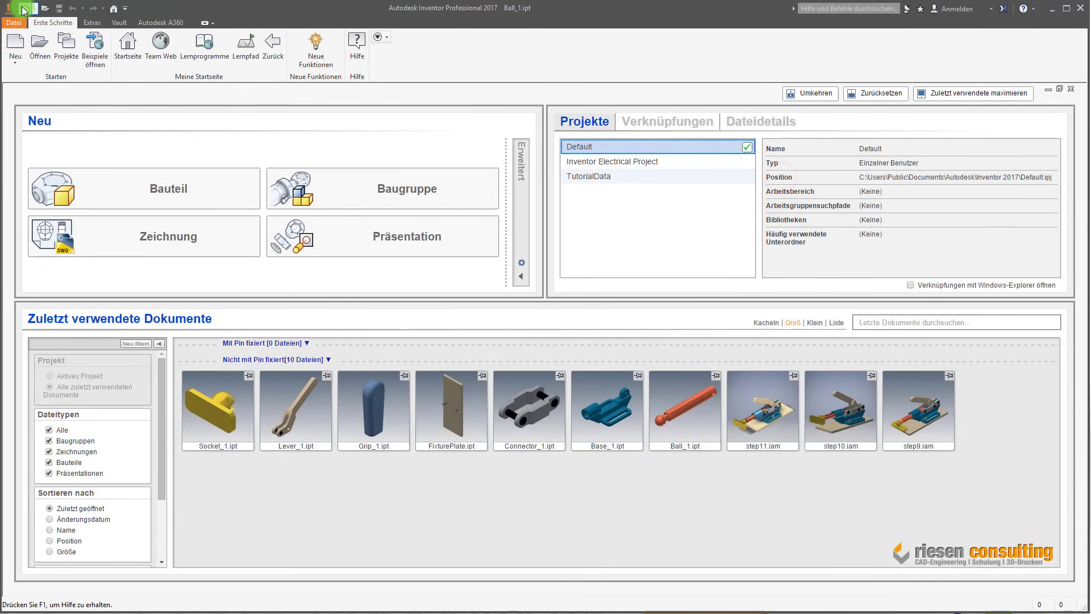
pyautogui.click(22, 9)
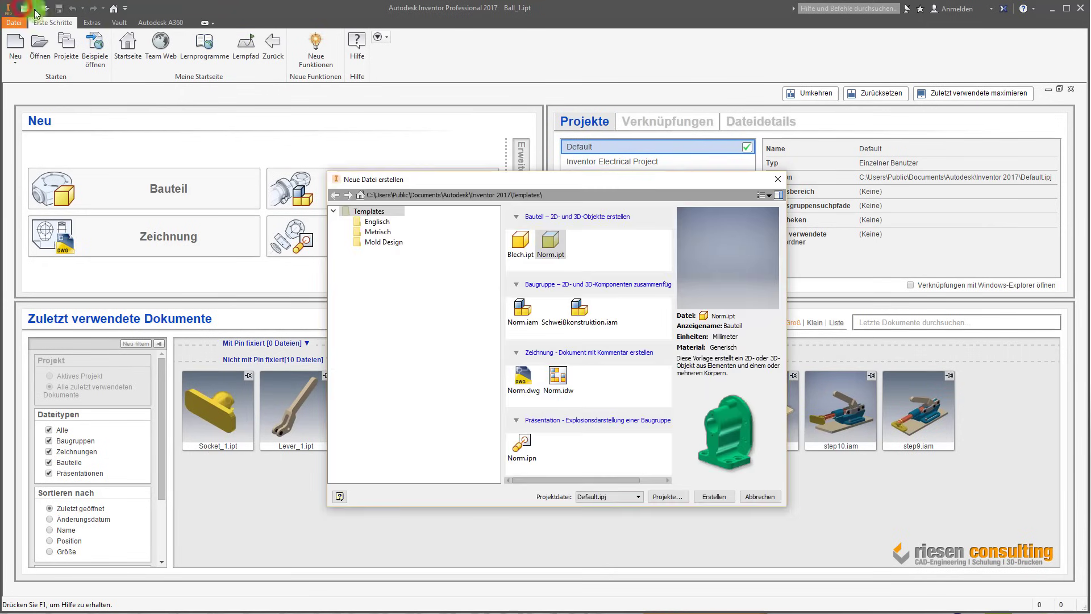
pyautogui.click(778, 182)
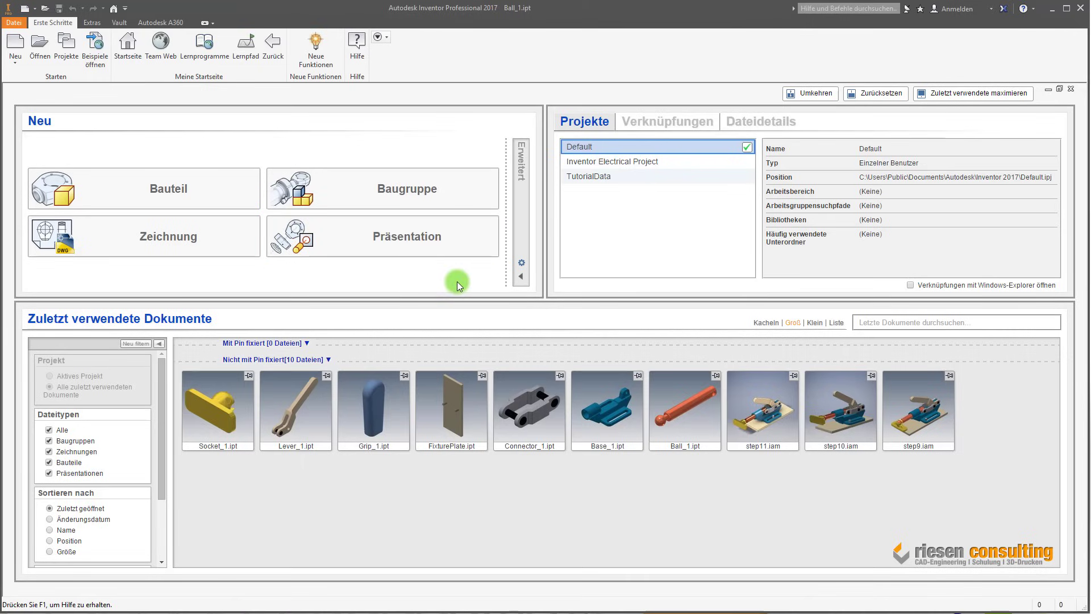
pyautogui.click(522, 265)
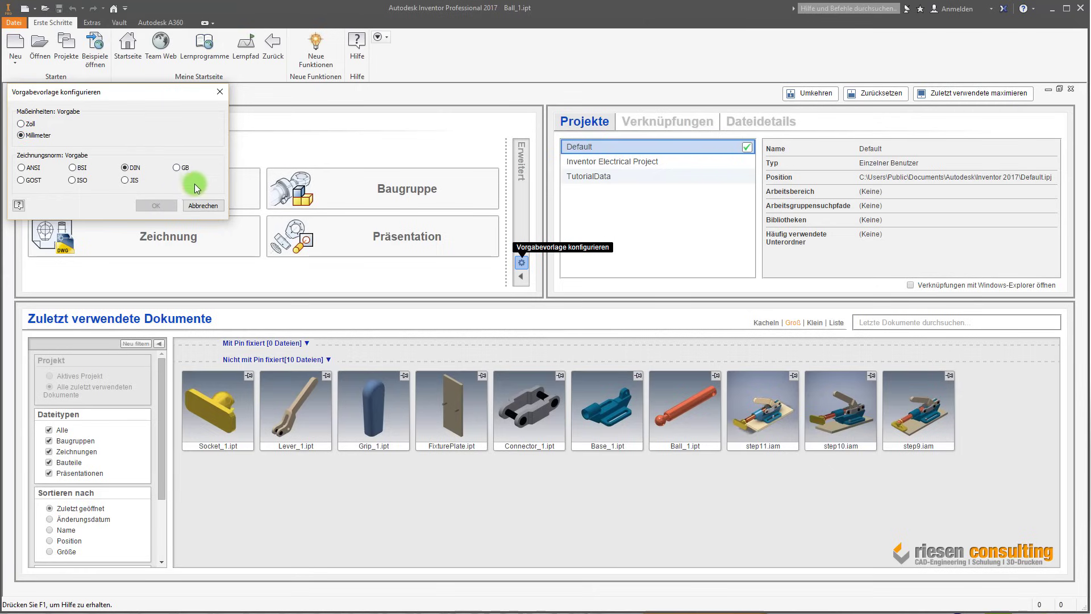
pyautogui.click(202, 205)
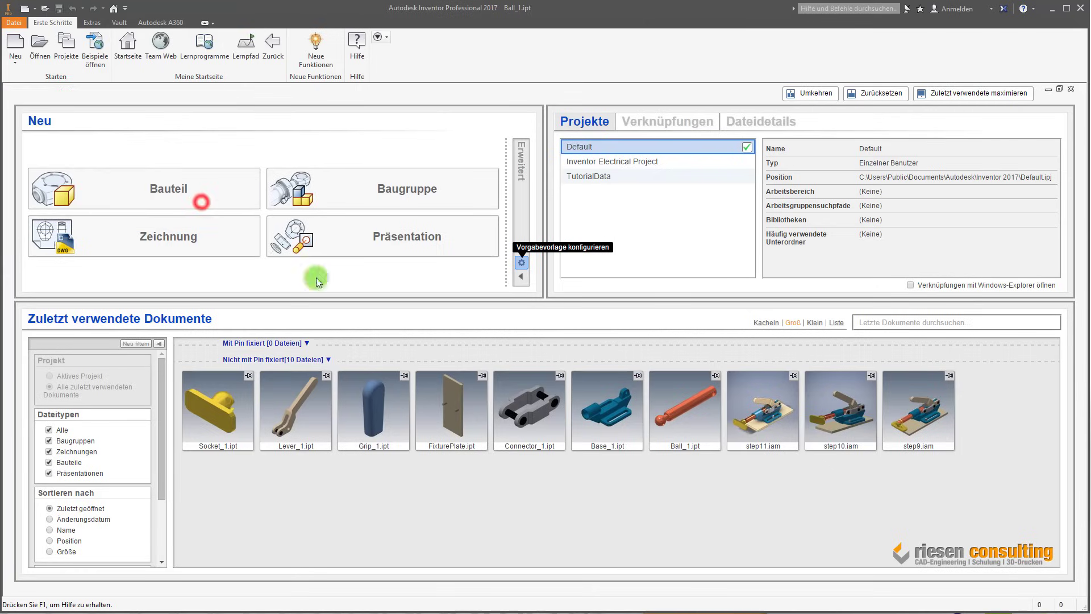
pyautogui.click(520, 278)
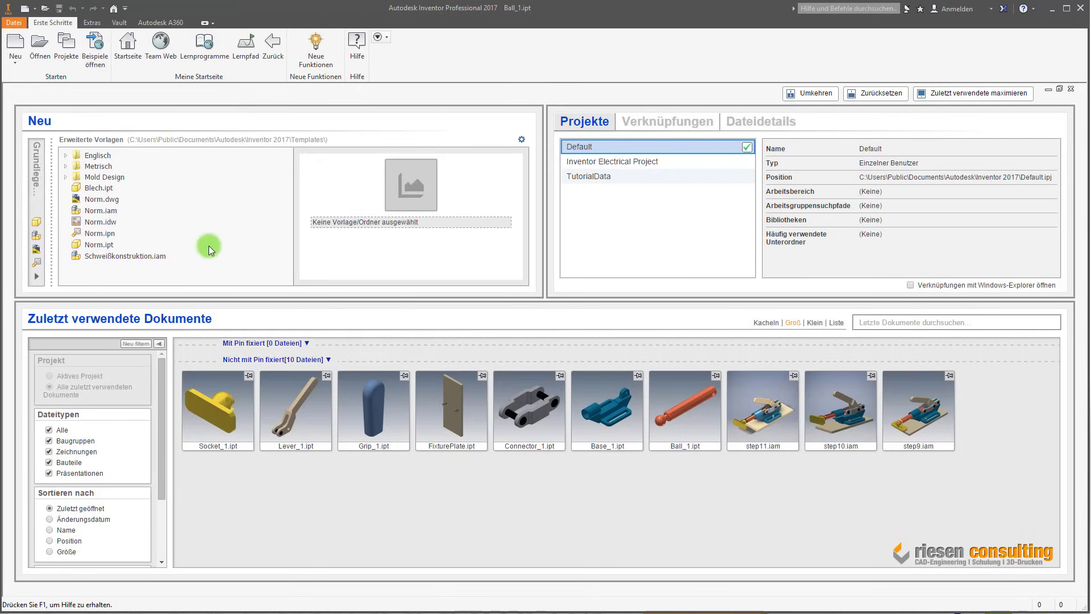
pyautogui.click(100, 157)
pyautogui.click(104, 168)
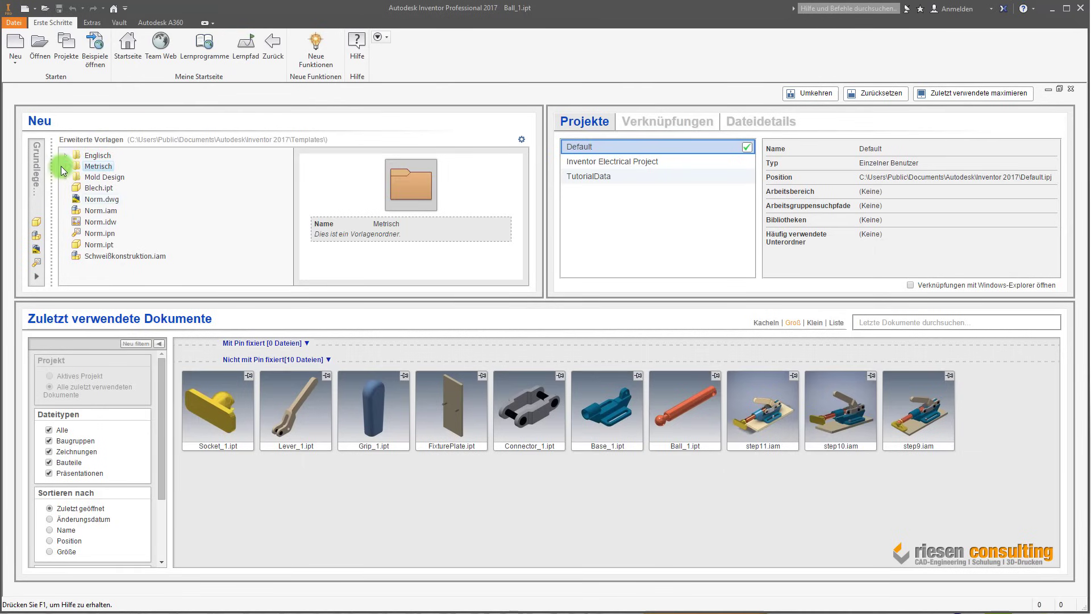
pyautogui.click(60, 166)
pyautogui.click(107, 179)
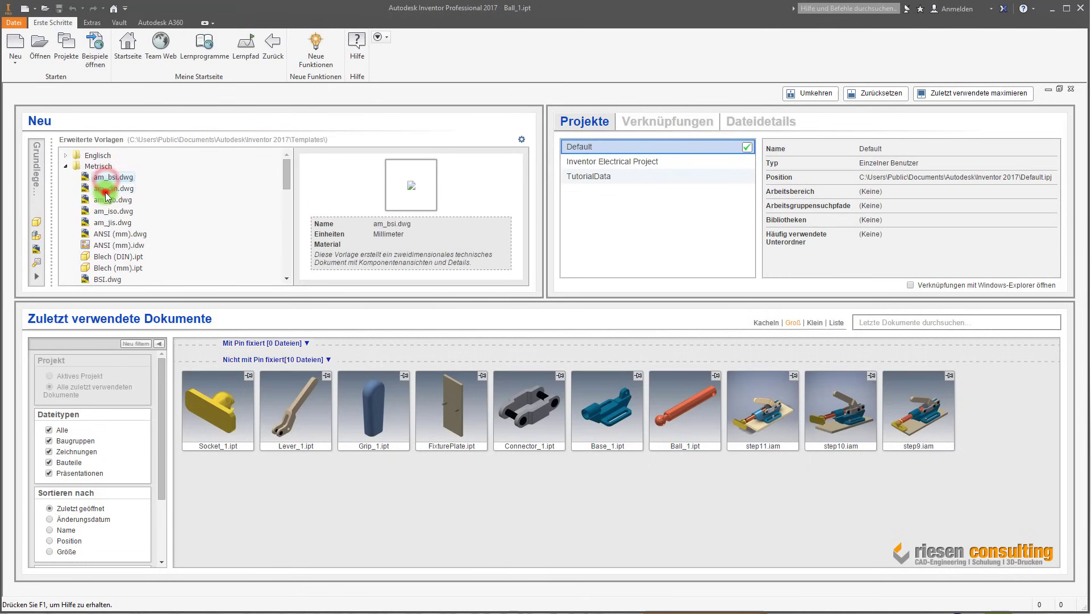
pyautogui.click(104, 190)
pyautogui.click(104, 211)
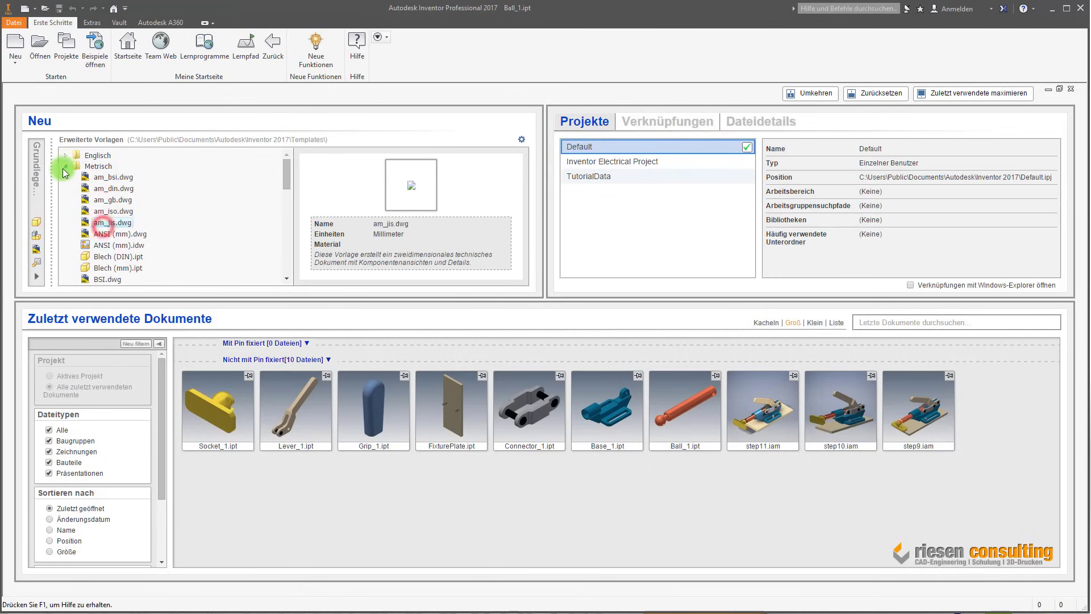
pyautogui.click(65, 166)
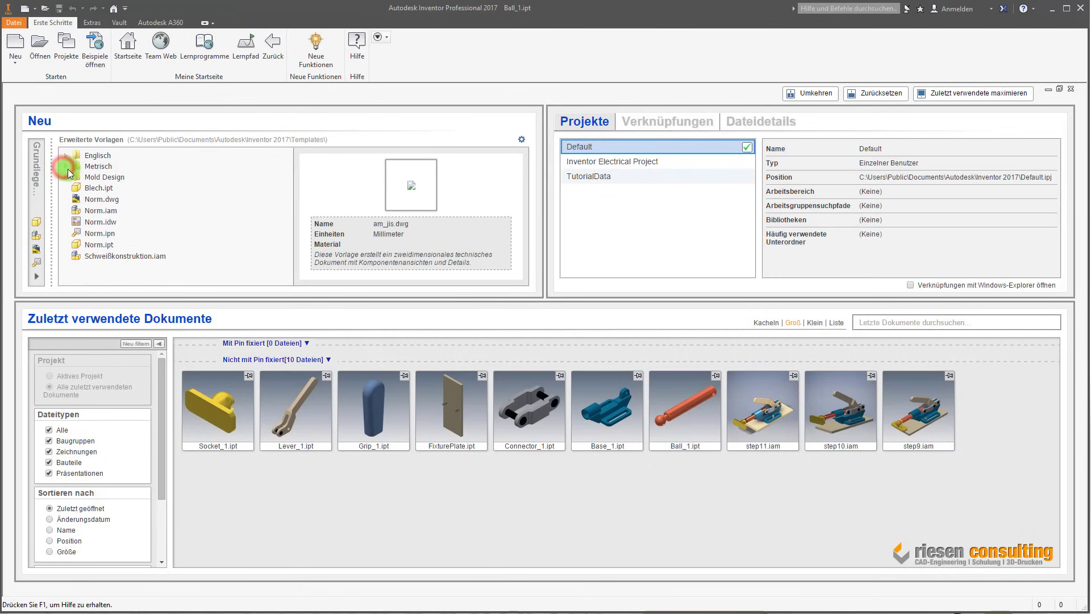
pyautogui.click(100, 188)
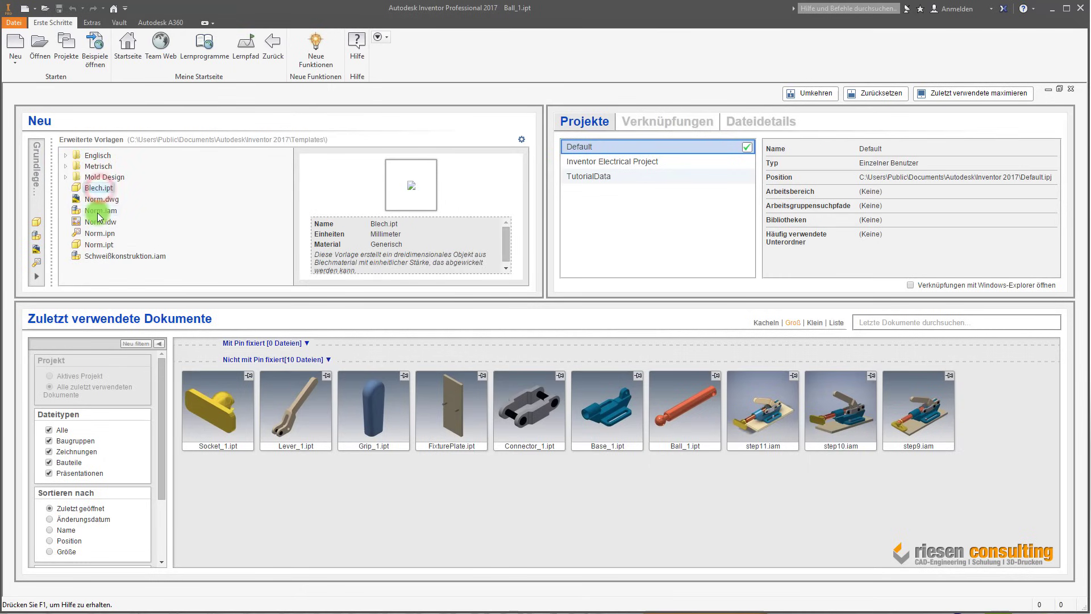
pyautogui.click(100, 212)
pyautogui.click(99, 199)
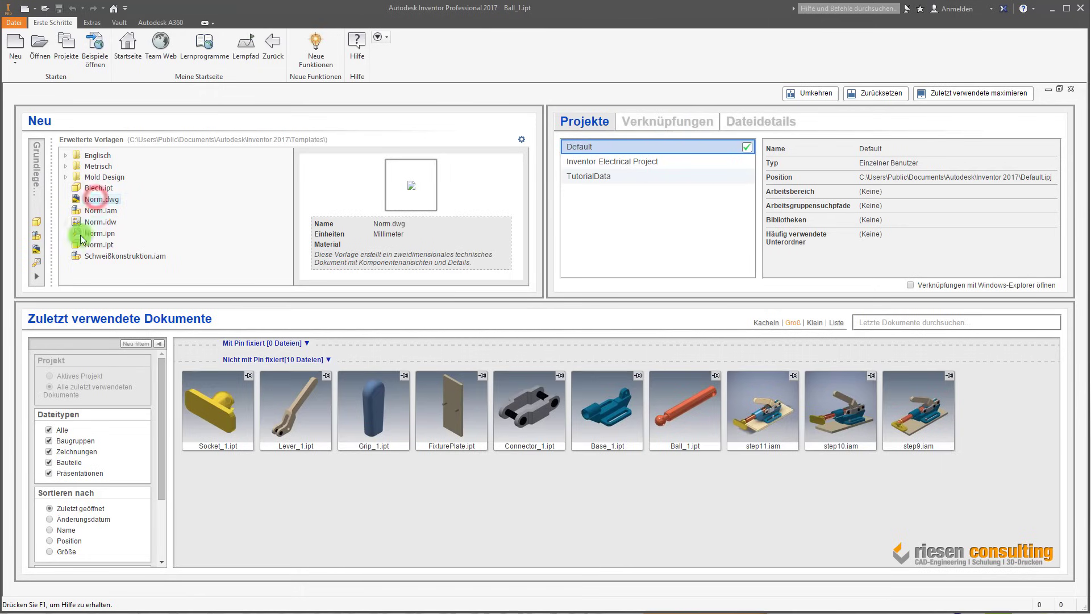
pyautogui.click(38, 281)
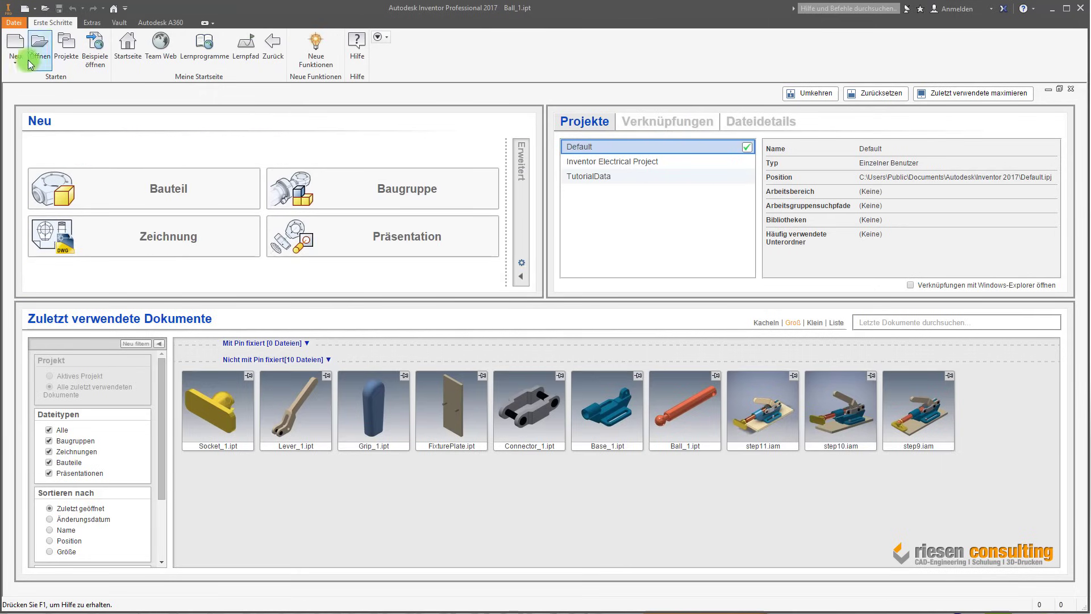
# Step: Browse the Englisch, Metrisch and Mold Design template folders and preview Mold Design.iam
pyautogui.click(15, 42)
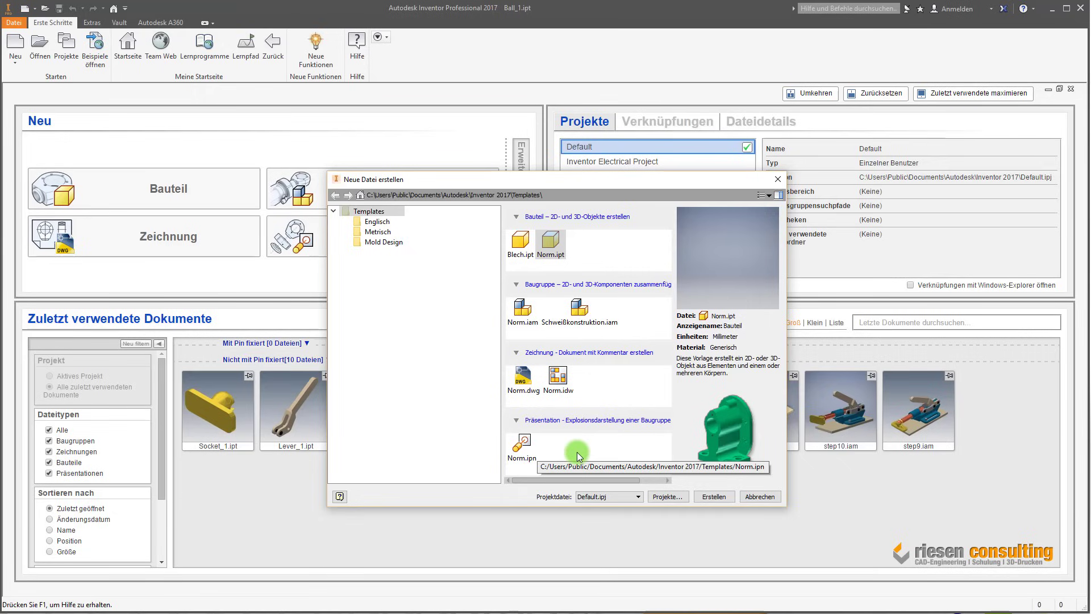
pyautogui.click(381, 221)
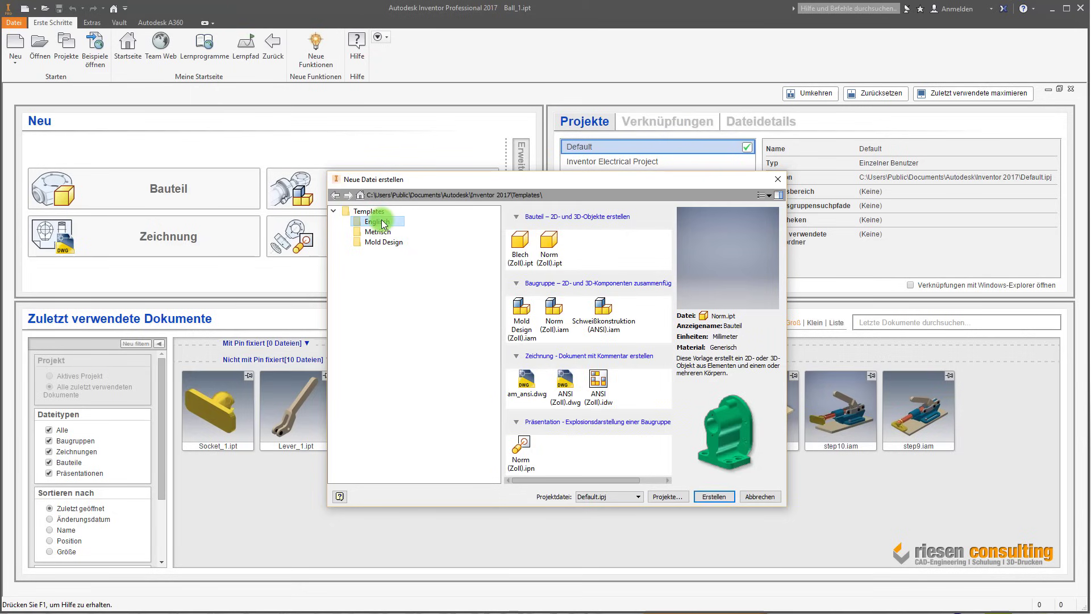
pyautogui.click(386, 233)
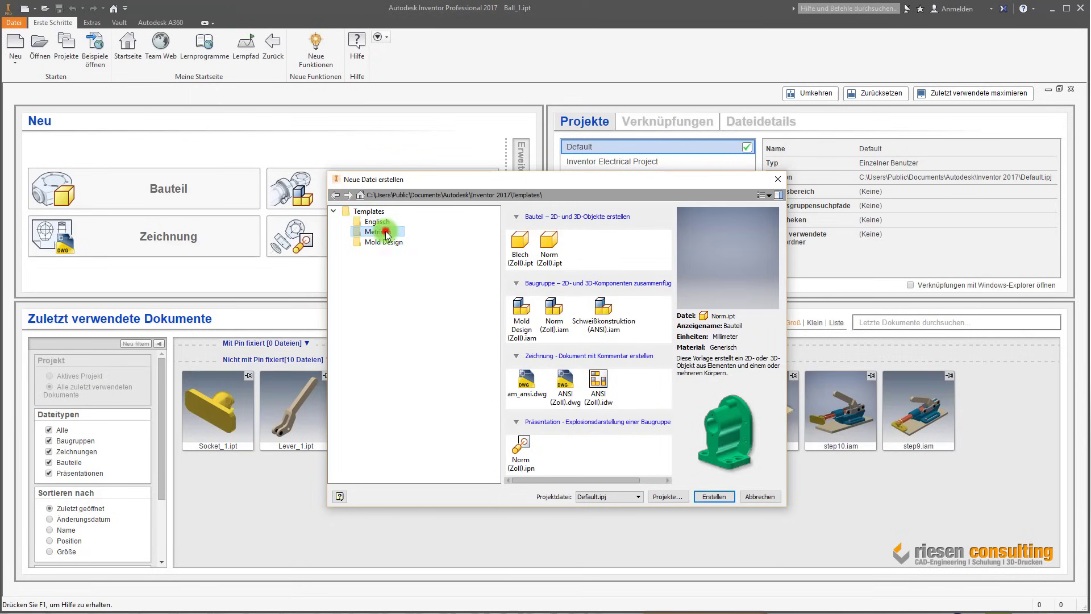
pyautogui.click(393, 242)
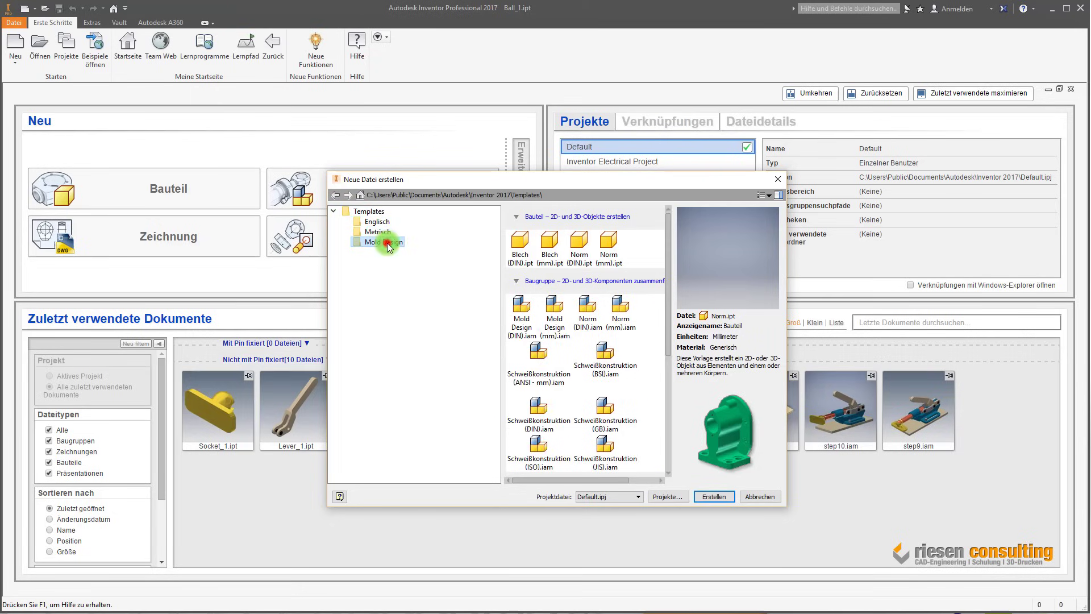
pyautogui.click(533, 310)
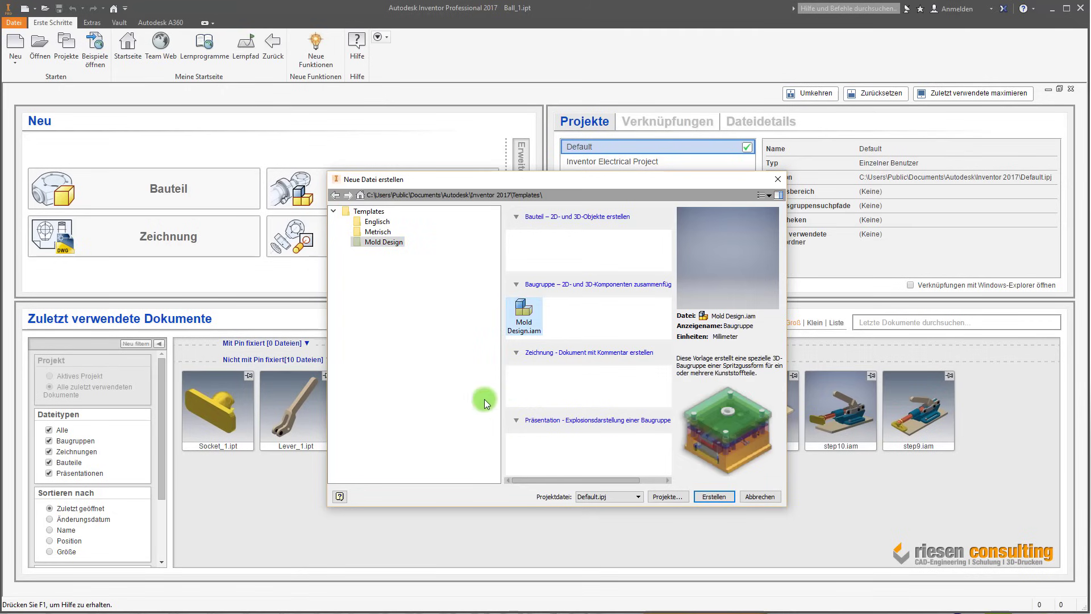
# Step: Return to the top-level Templates folder listing Norm.ipt, Norm.iam, Blech.ipt and others
pyautogui.click(387, 213)
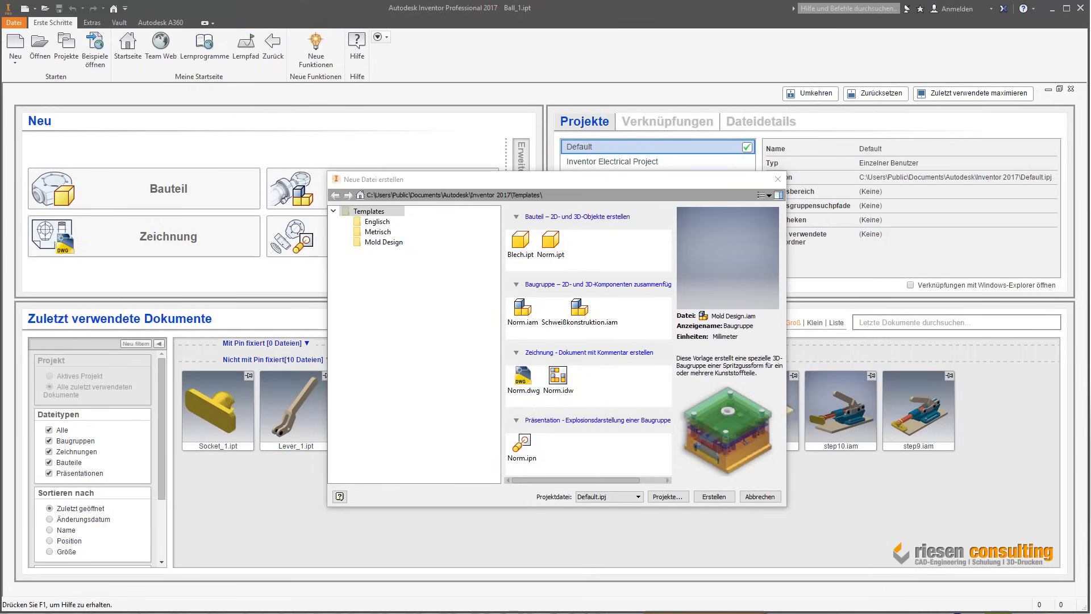
# Step: Close the Neue Datei erstellen dialog, back to the start page with Default active
pyautogui.click(465, 426)
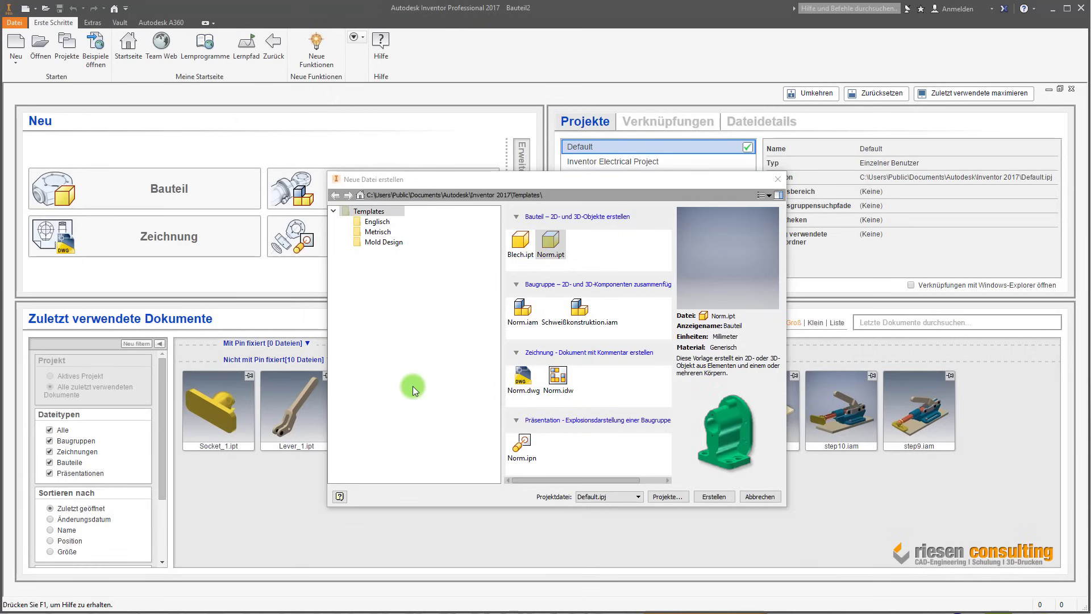
pyautogui.click(756, 496)
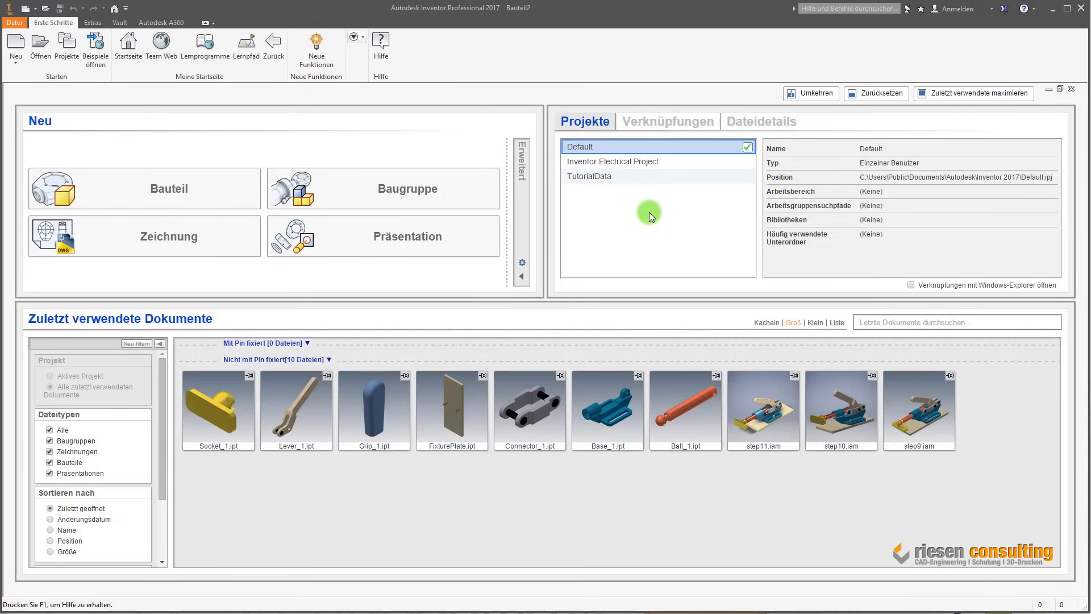
pyautogui.moveTo(660, 162)
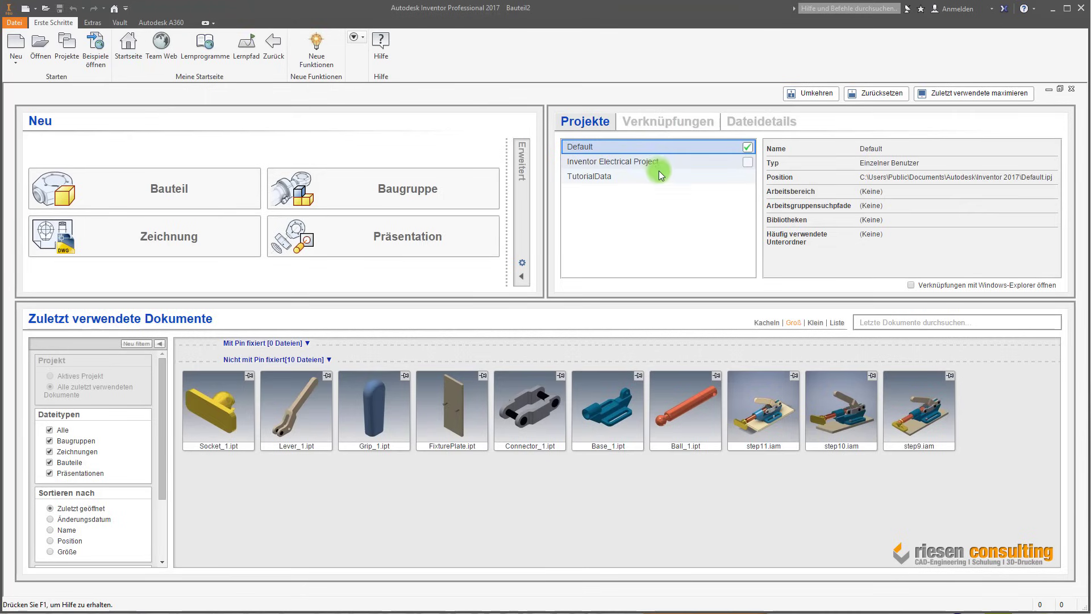
# Step: Activate the TutorialData project, preview step10.iam and step9.iam, then cancel opening
pyautogui.click(632, 178)
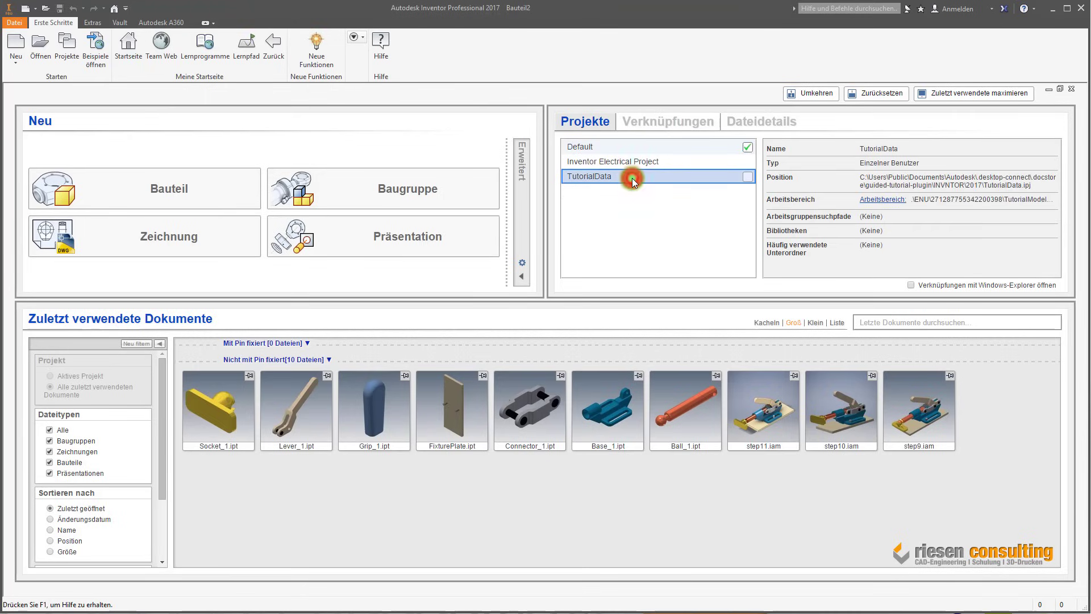
pyautogui.doubleClick(632, 178)
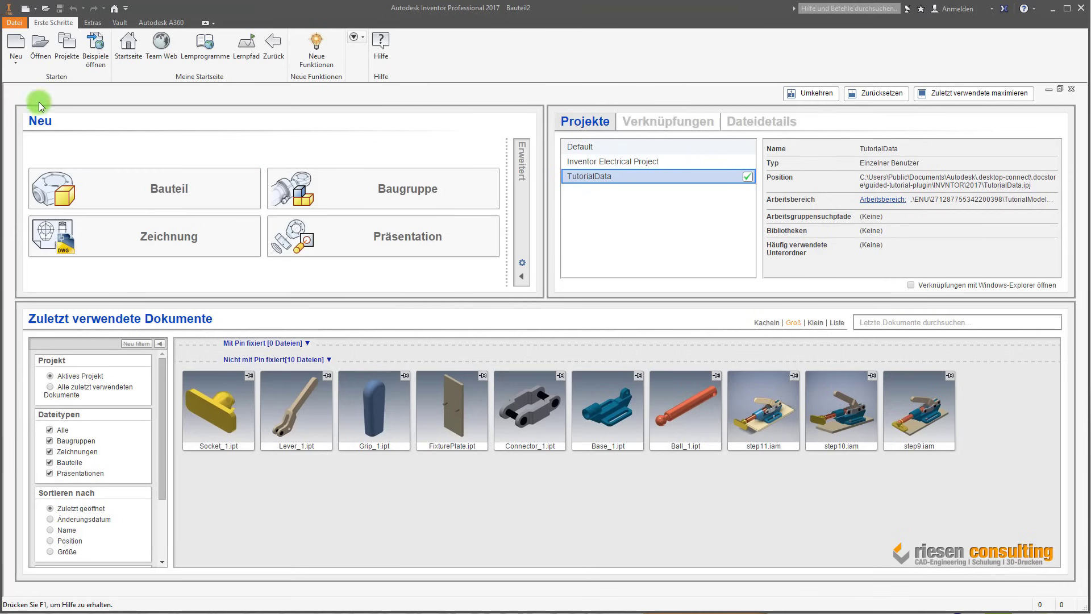
pyautogui.click(41, 44)
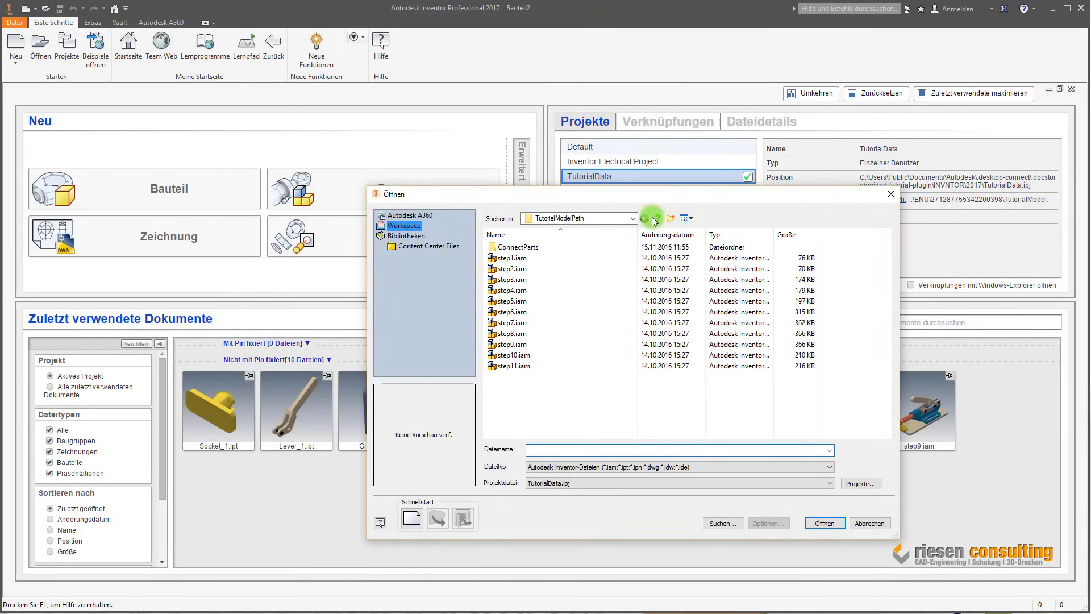
pyautogui.click(541, 368)
pyautogui.click(539, 344)
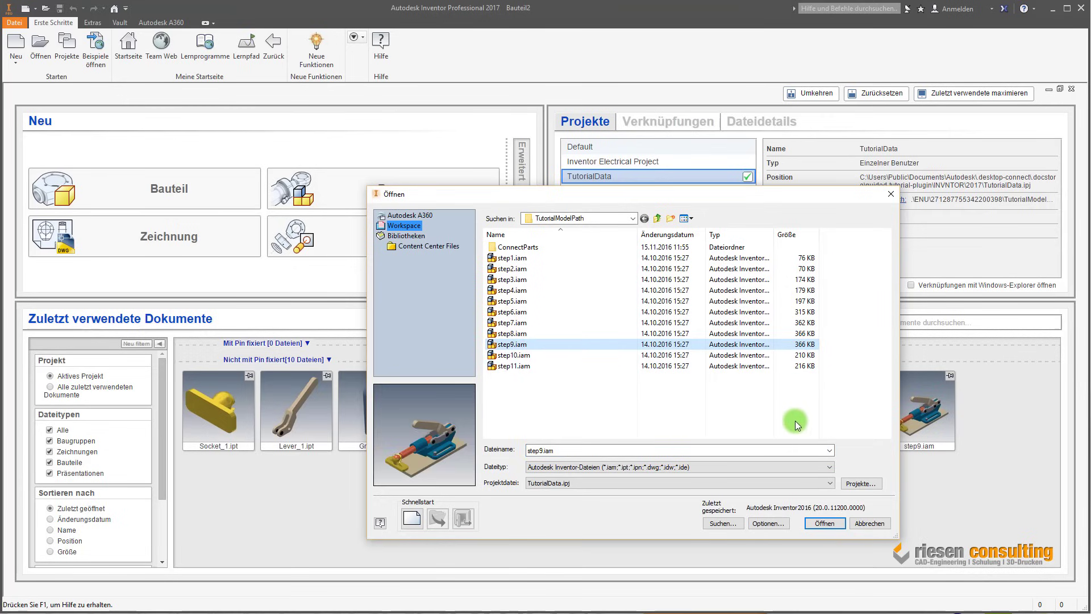
pyautogui.click(871, 525)
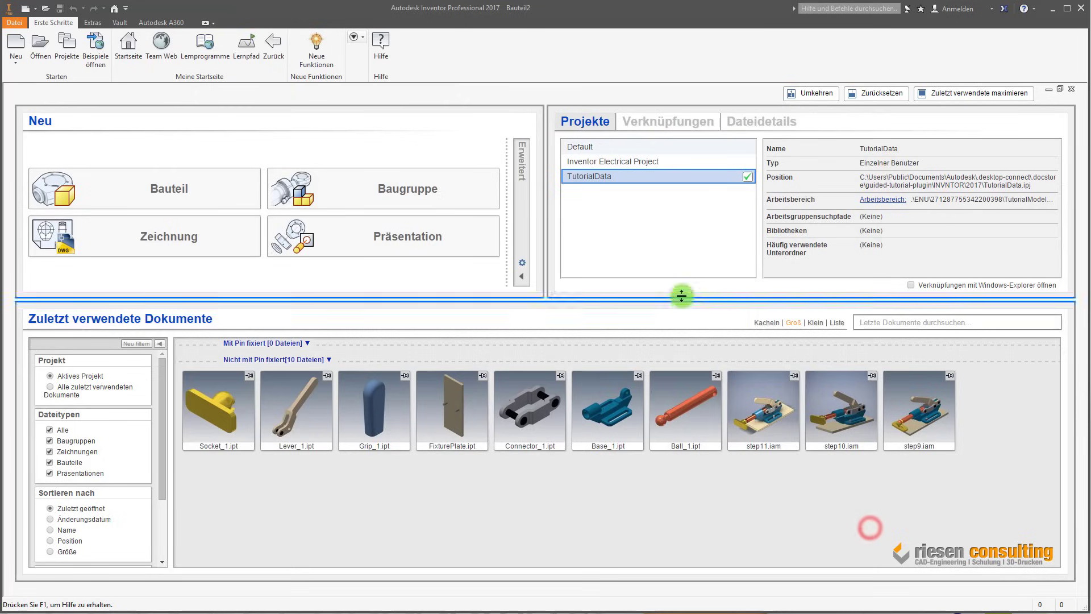
# Step: Briefly activate Inventor Electrical Project, cancel its Open dialog, then reactivate Default
pyautogui.click(622, 161)
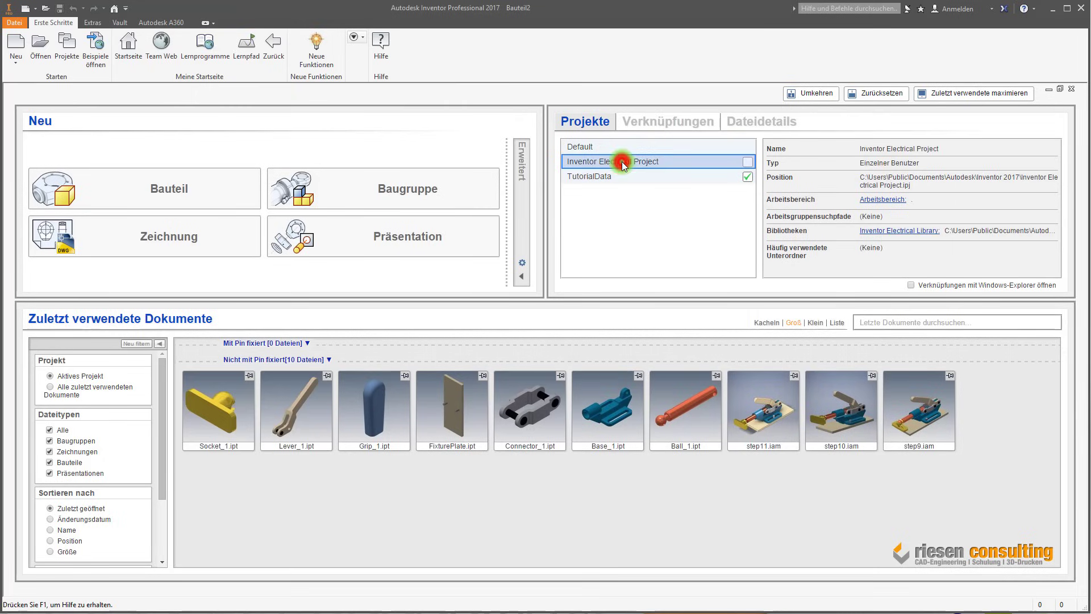
pyautogui.doubleClick(622, 161)
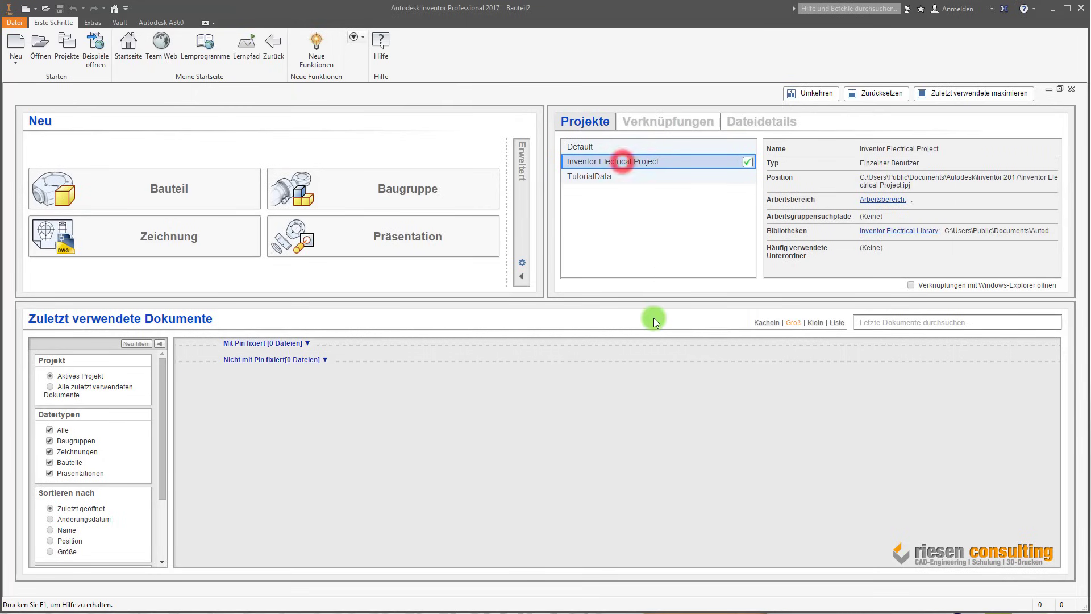
pyautogui.click(40, 45)
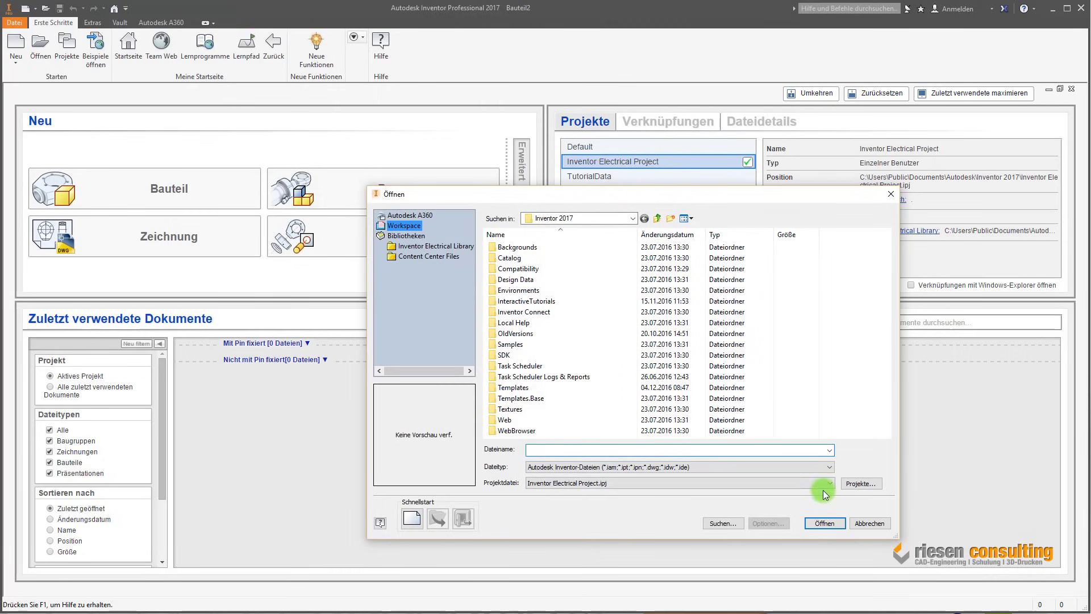
pyautogui.click(869, 523)
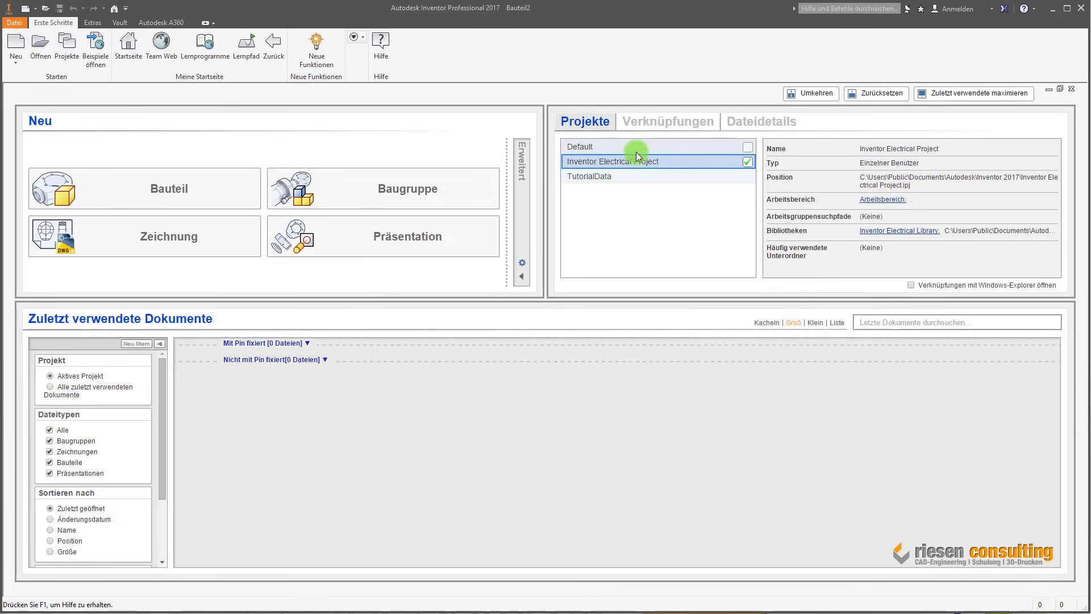
pyautogui.doubleClick(636, 152)
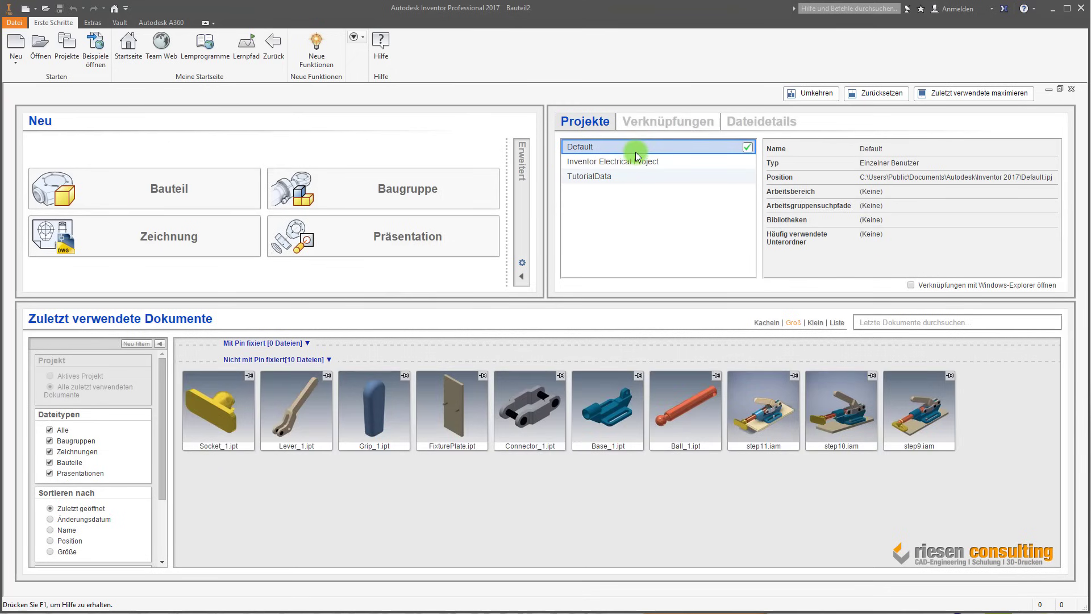
# Step: Inspect Socket_1.ipt's file details, then show the Projekte list with Default's settings
pyautogui.click(684, 125)
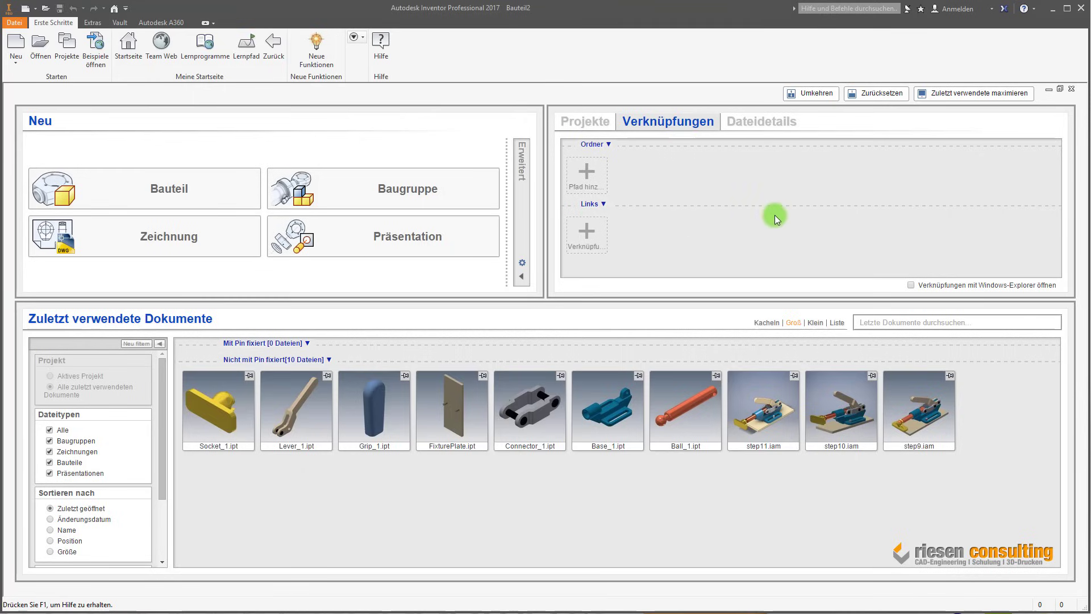
pyautogui.click(759, 127)
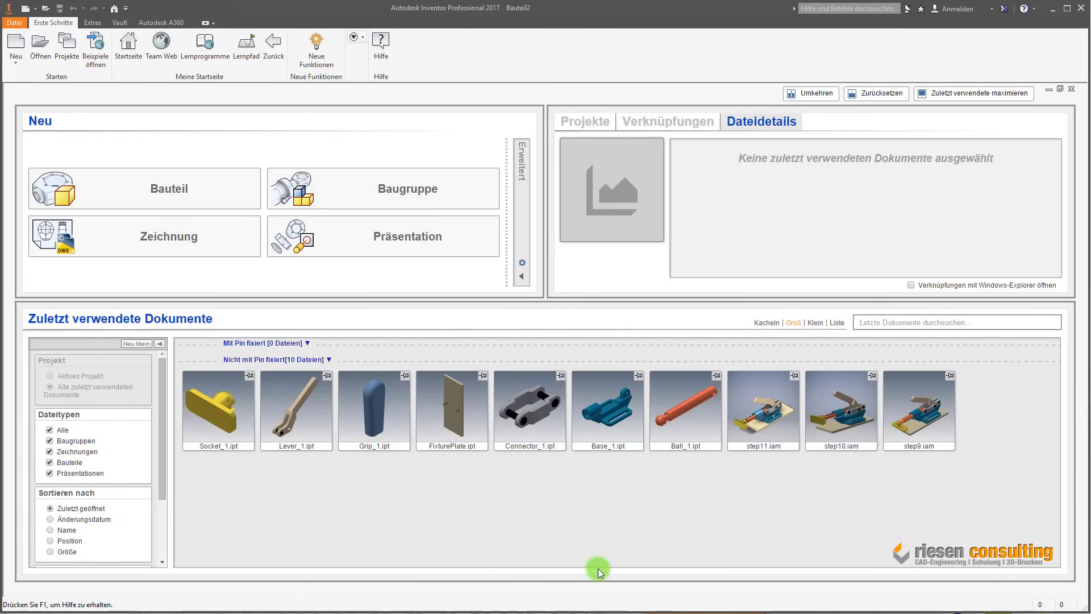
pyautogui.click(207, 421)
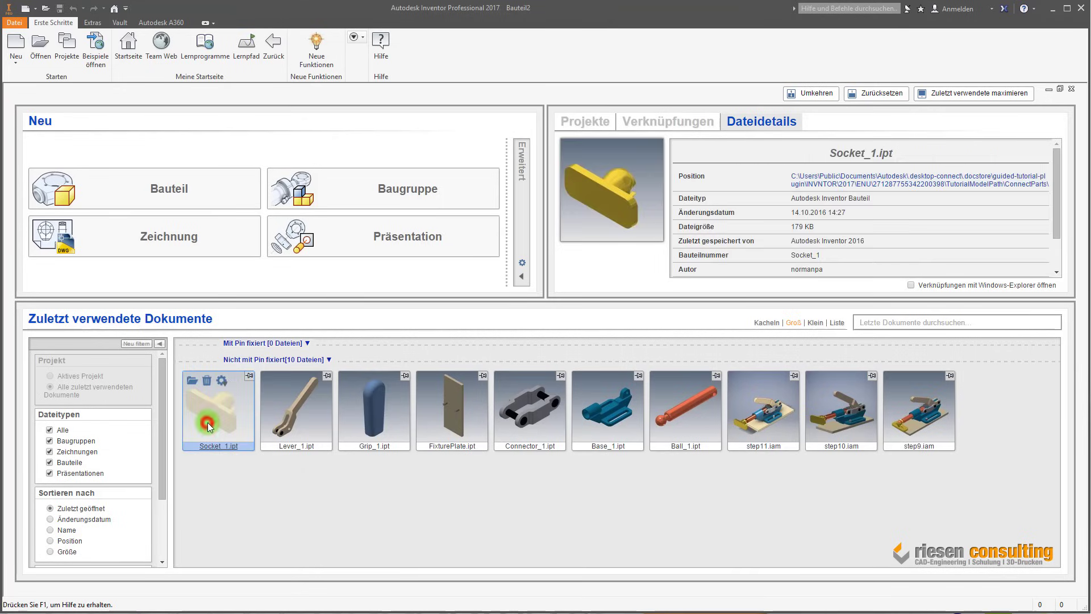
pyautogui.click(922, 321)
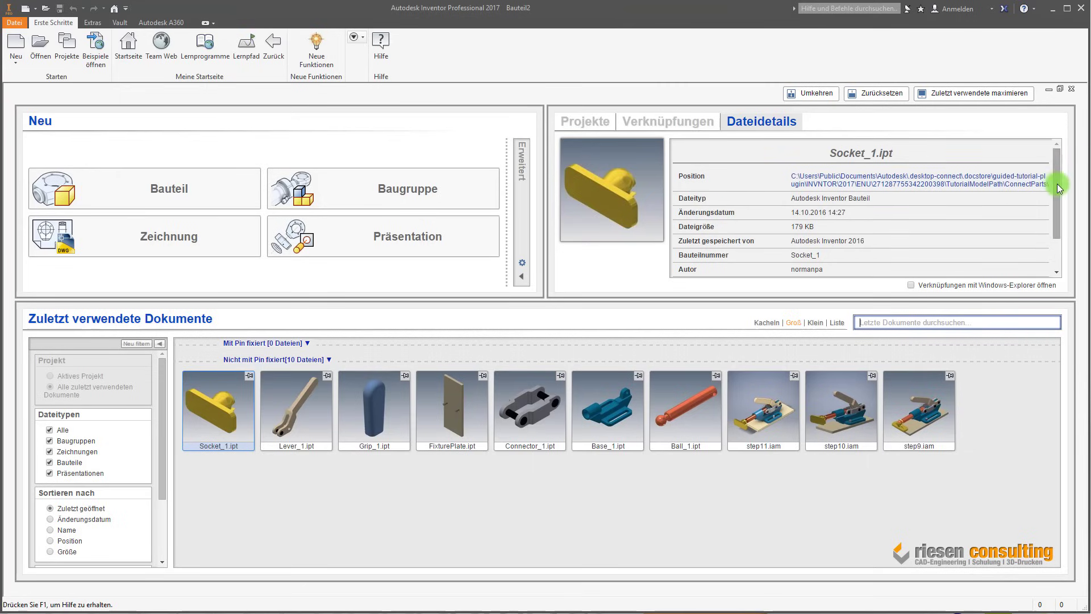
pyautogui.moveTo(1057, 183); pyautogui.dragTo(1049, 234)
pyautogui.scroll(2, 1043, 213)
pyautogui.scroll(1, 1035, 181)
pyautogui.click(595, 121)
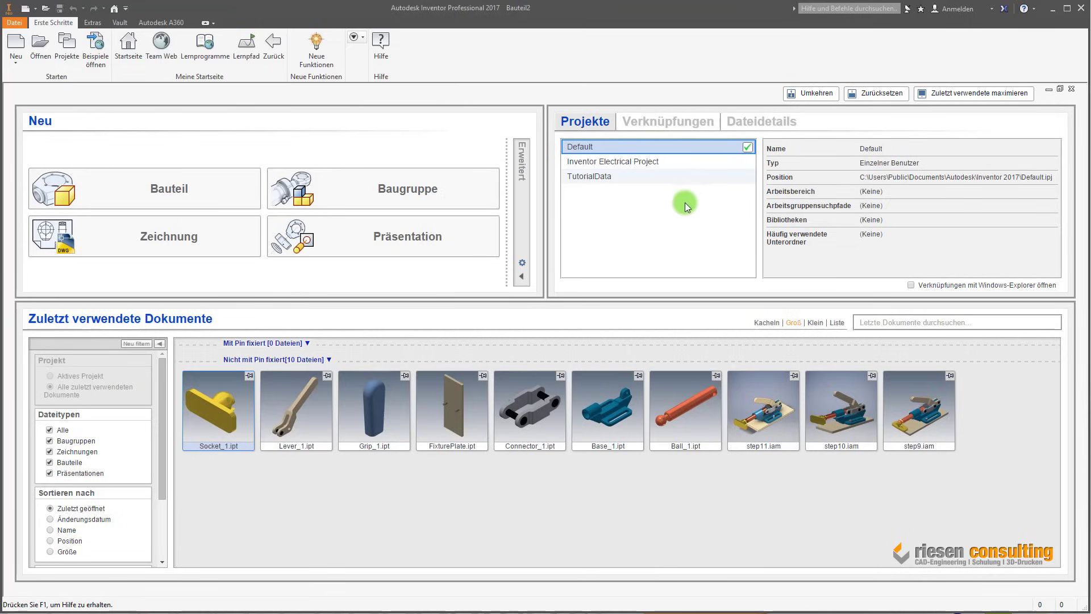
pyautogui.doubleClick(642, 162)
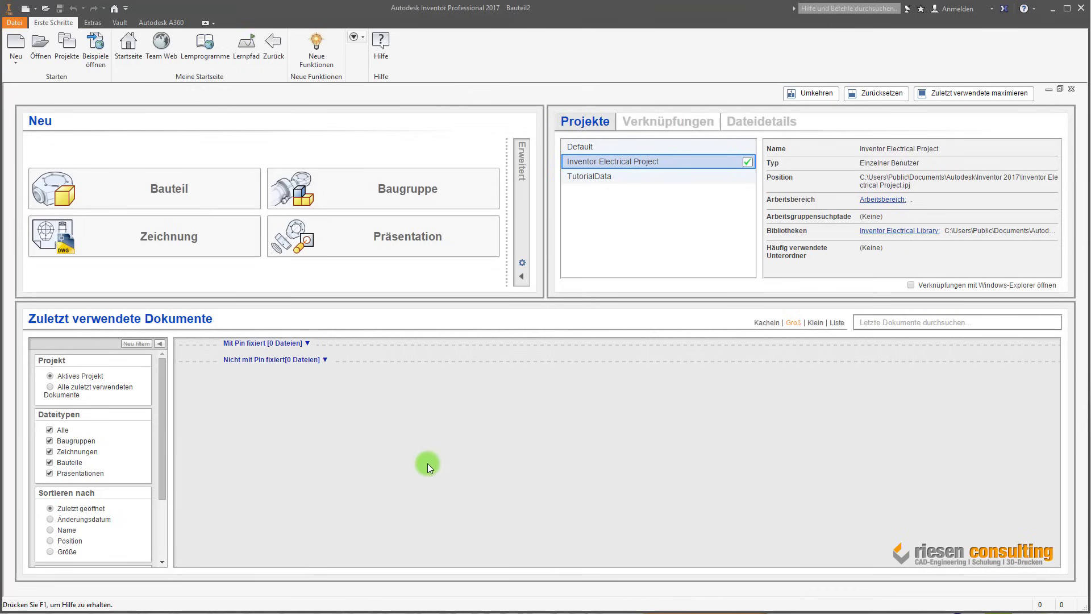
pyautogui.doubleClick(635, 148)
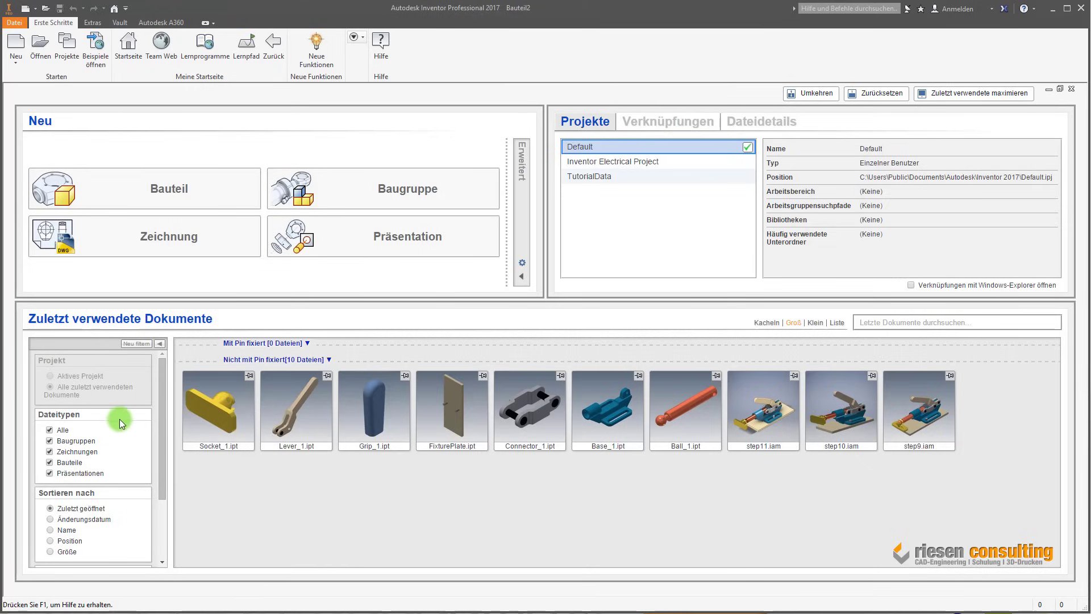
pyautogui.click(50, 463)
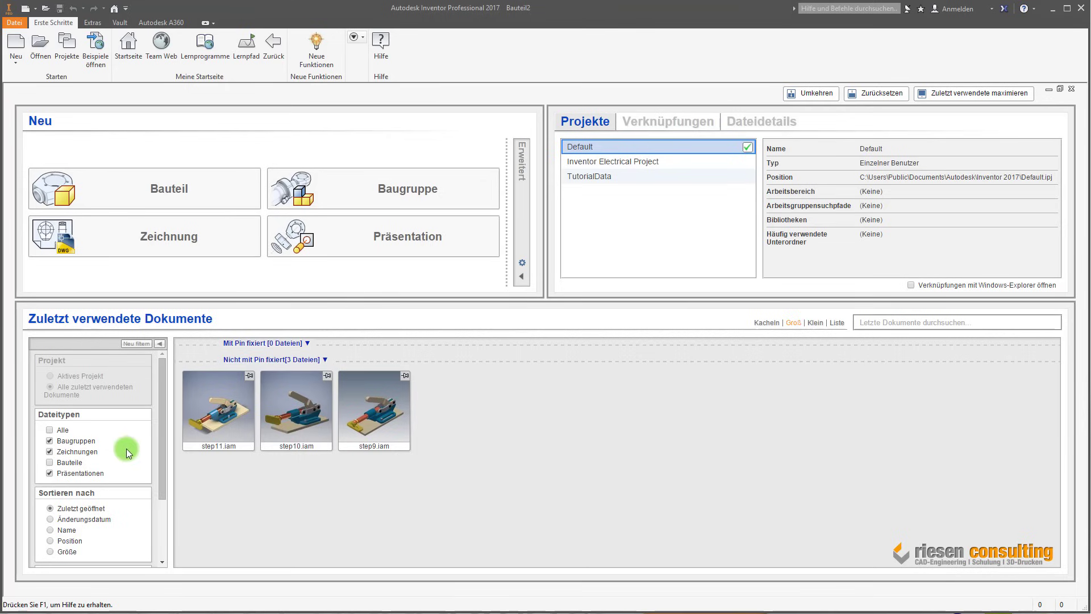
pyautogui.click(50, 462)
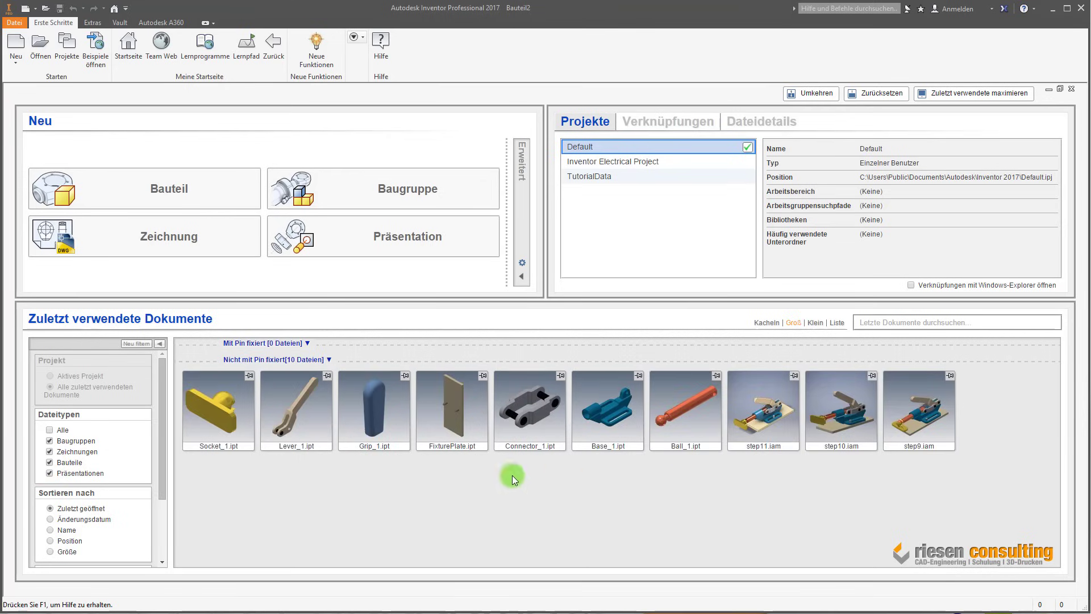
pyautogui.click(84, 441)
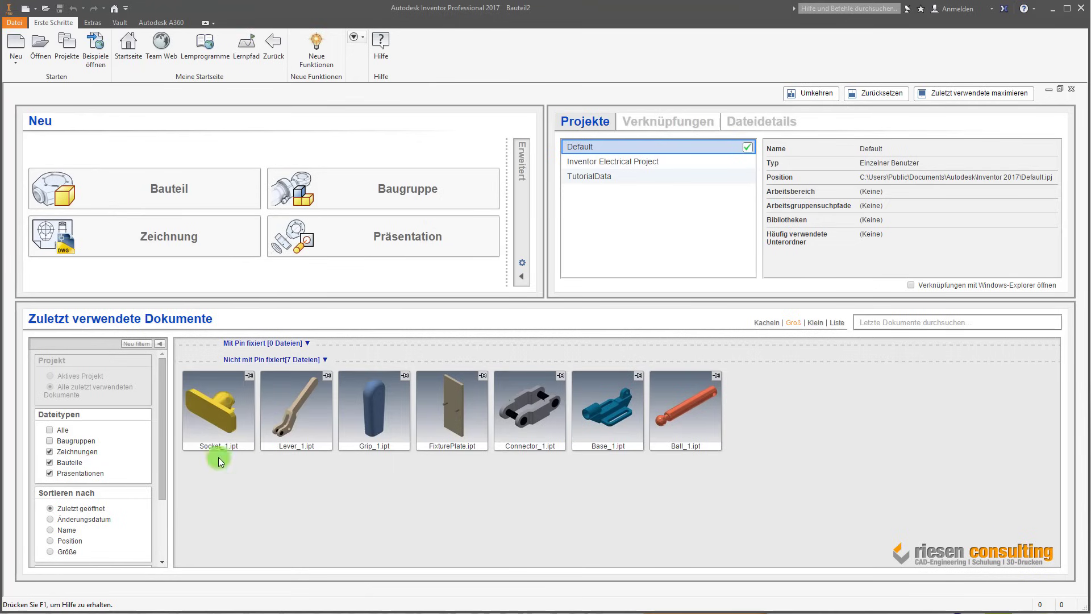
pyautogui.click(84, 439)
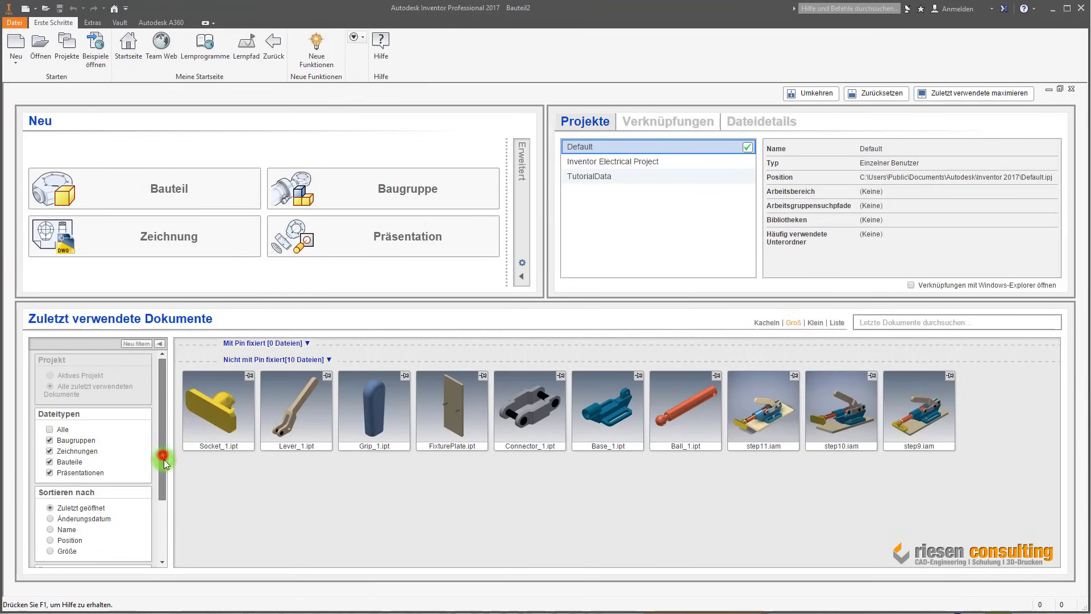
pyautogui.moveTo(162, 455); pyautogui.dragTo(149, 525)
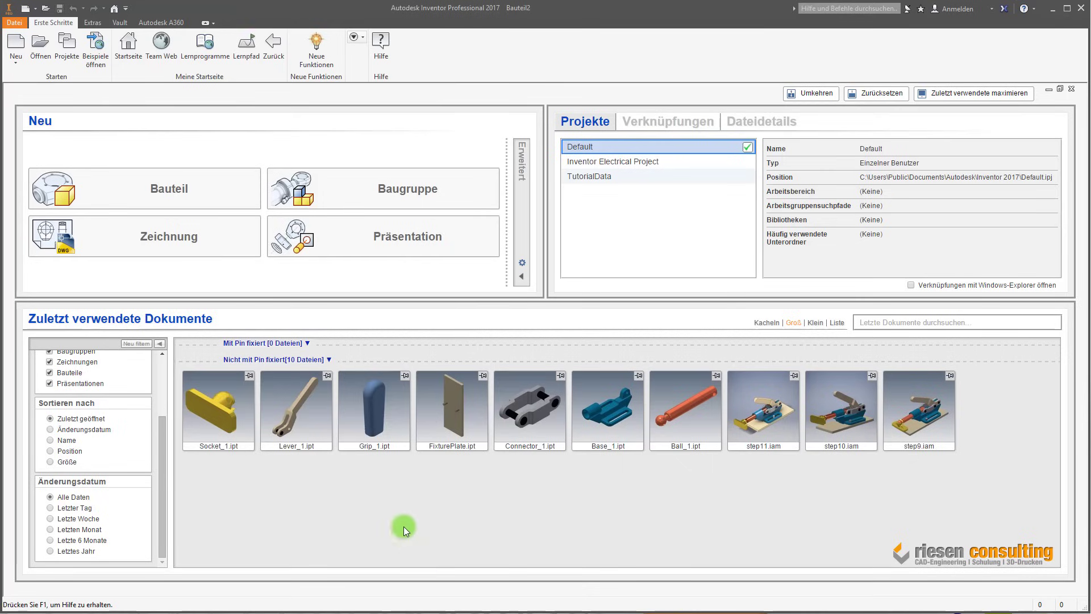
pyautogui.click(67, 441)
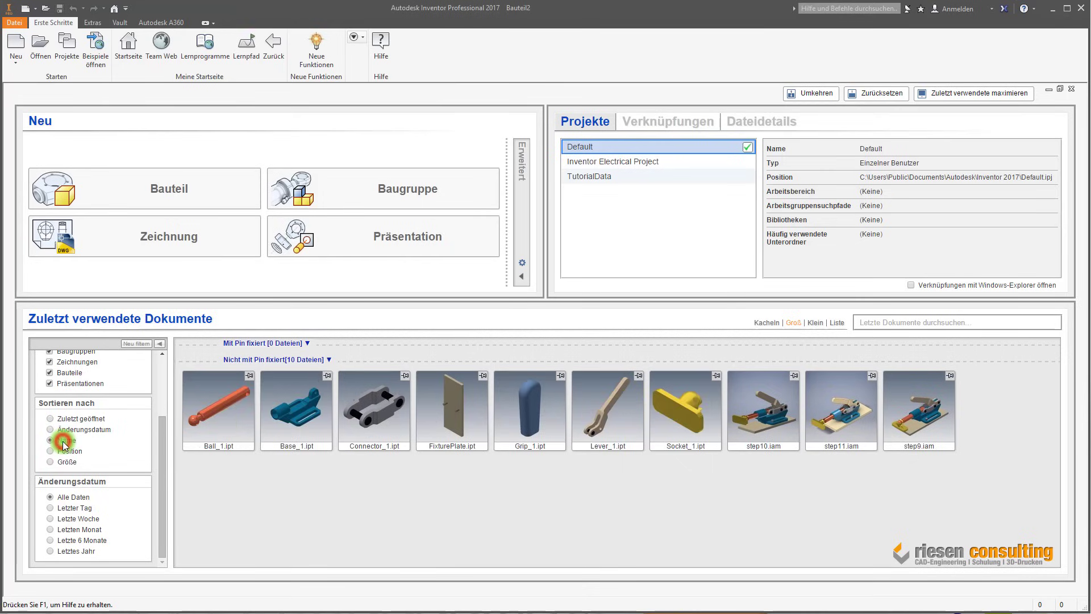
pyautogui.click(71, 450)
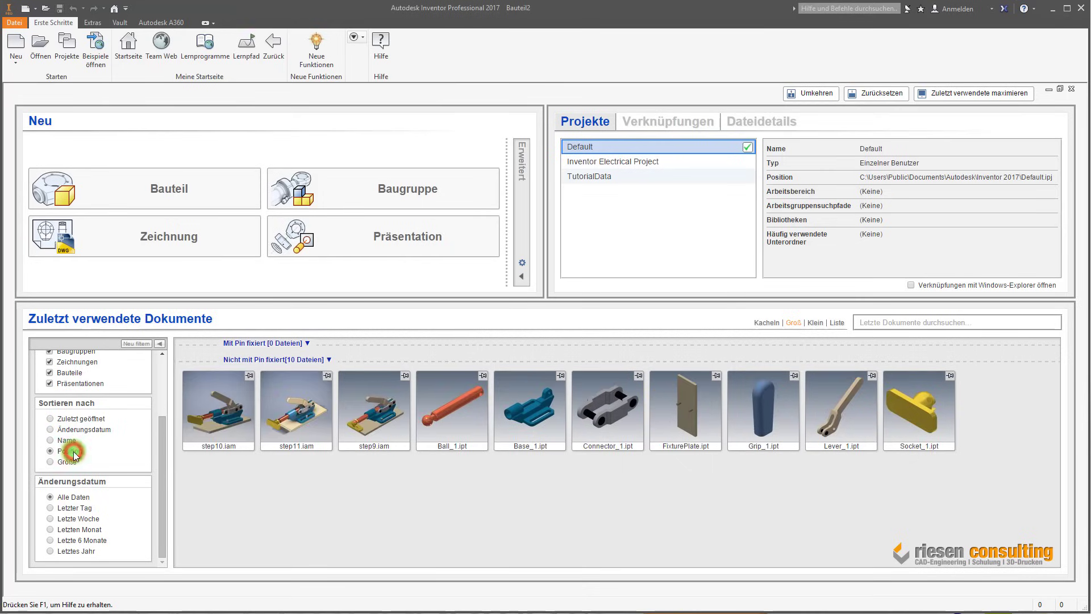
pyautogui.click(68, 419)
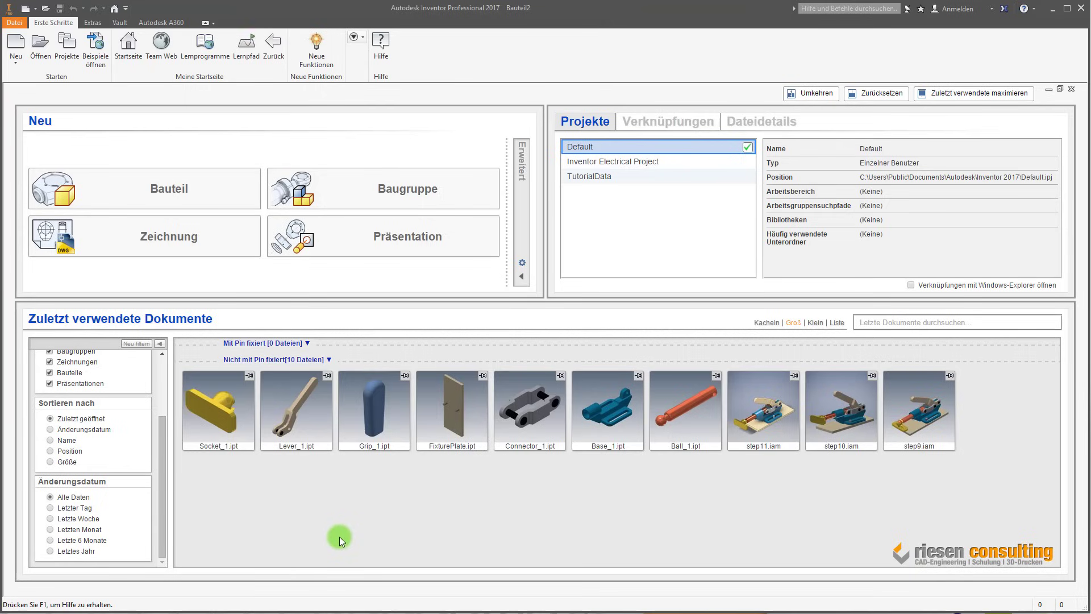
# Step: Pin and unpin Socket_1.ipt in recent documents, then create the new part Bauteil7
pyautogui.moveTo(162, 537); pyautogui.dragTo(175, 421)
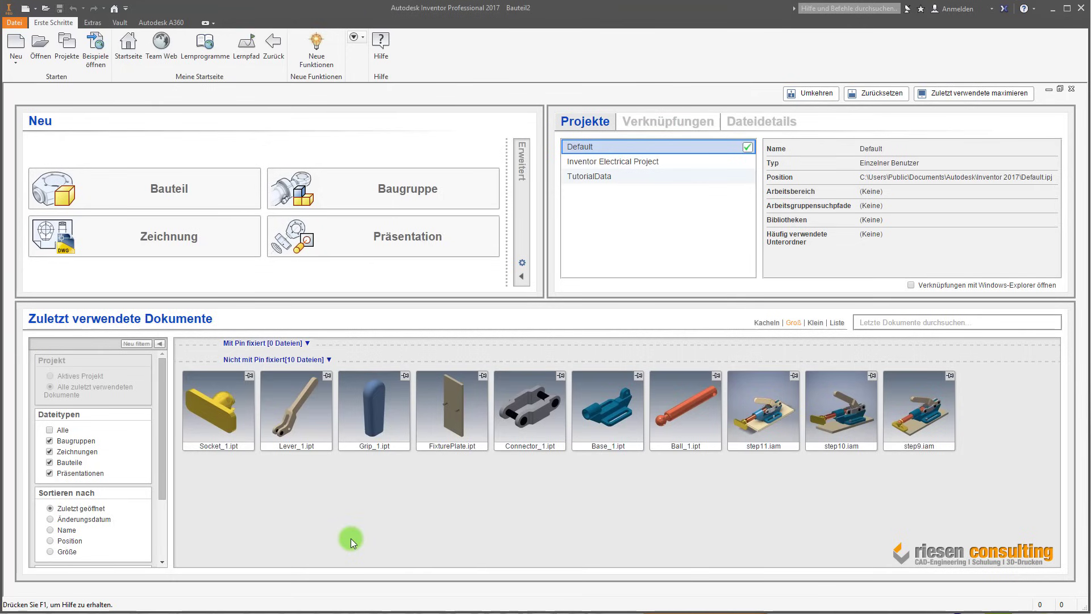
pyautogui.click(250, 377)
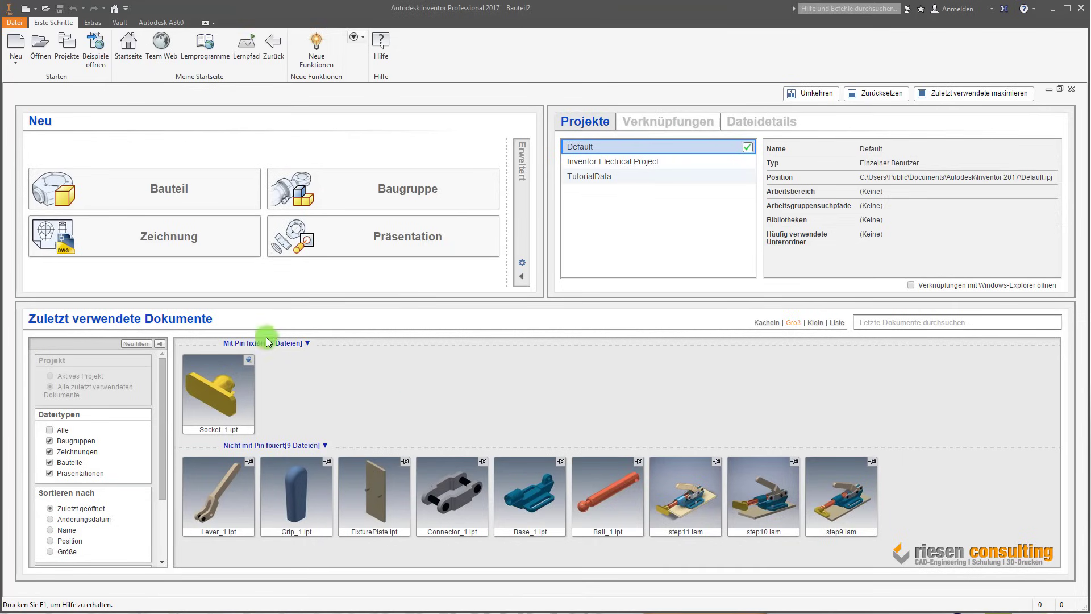
pyautogui.click(249, 359)
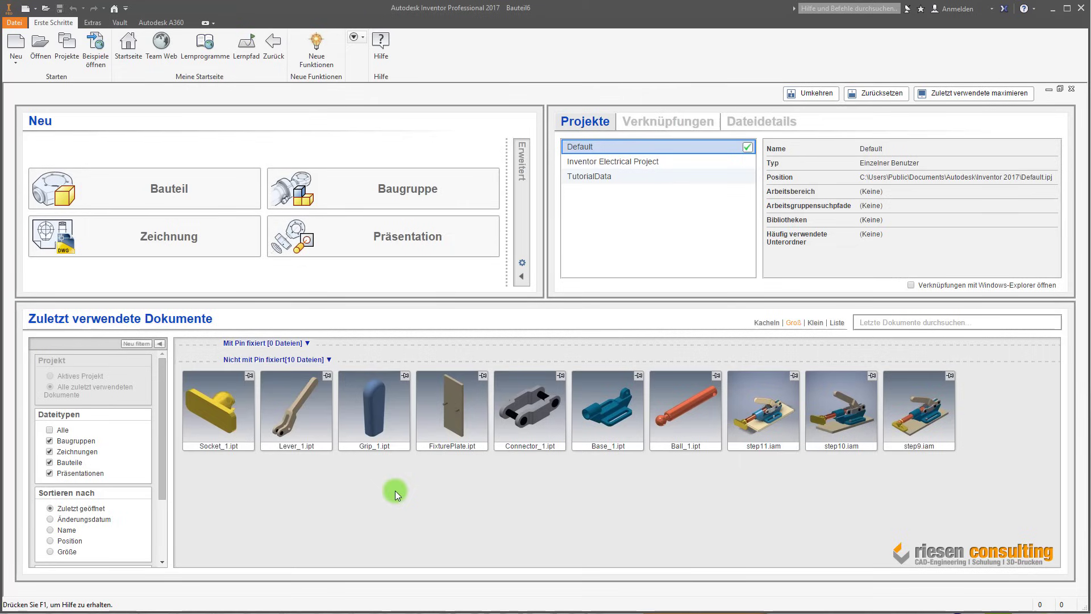
pyautogui.click(152, 188)
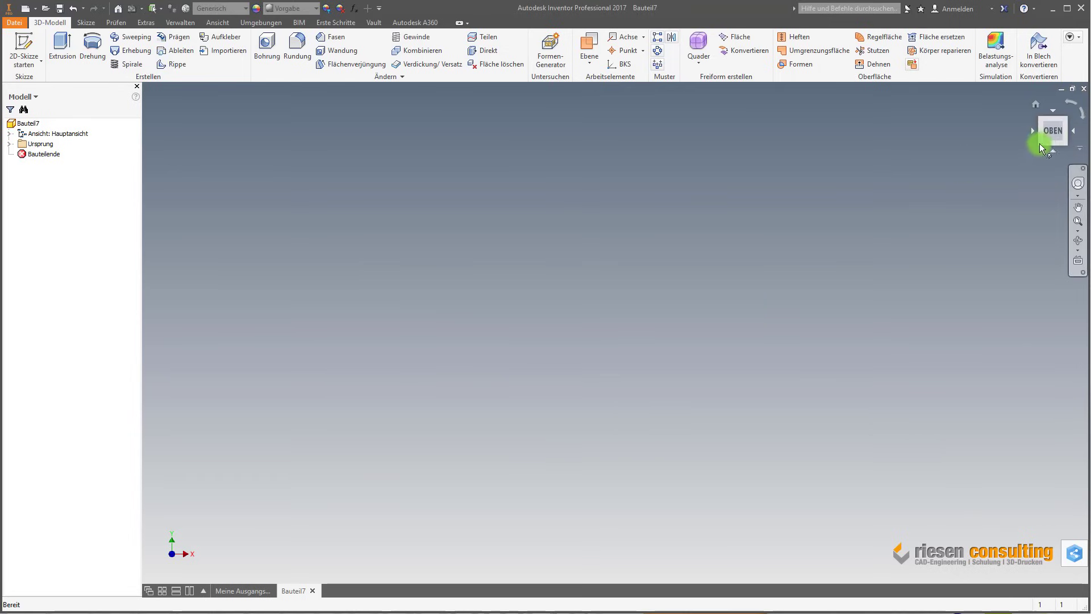
pyautogui.moveTo(1052, 131)
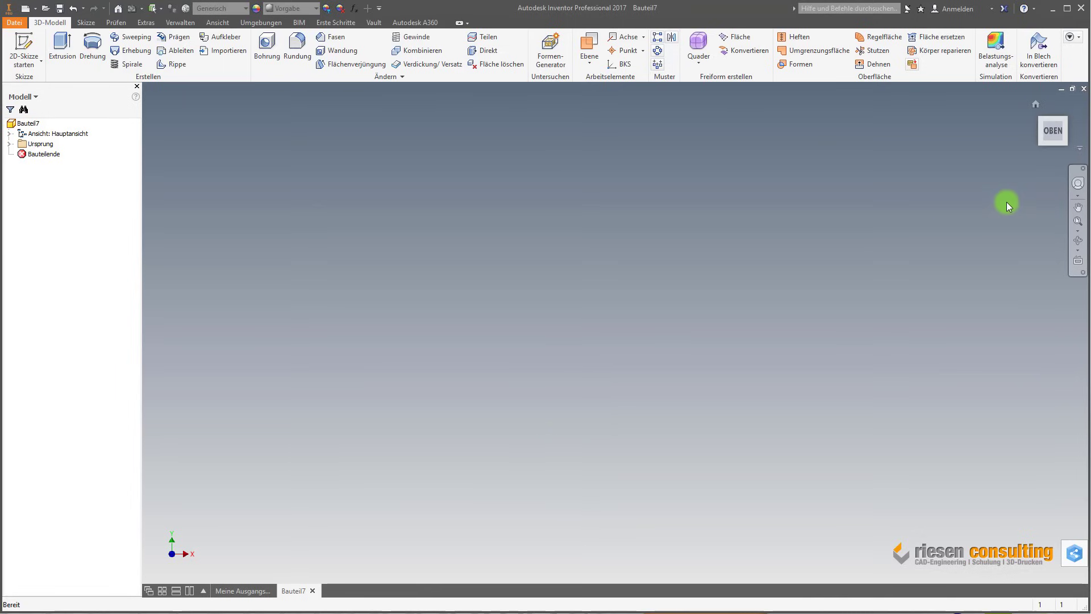
pyautogui.moveTo(1079, 175)
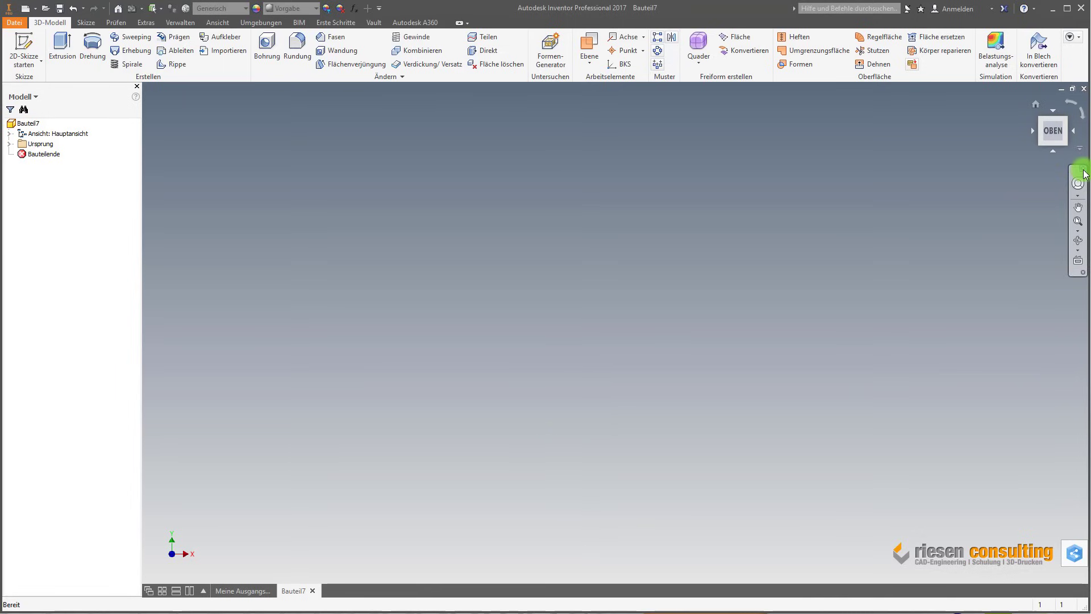
# Step: Hide the navigation bar in Bauteil7 and bring up the Ansicht commands
pyautogui.click(1085, 169)
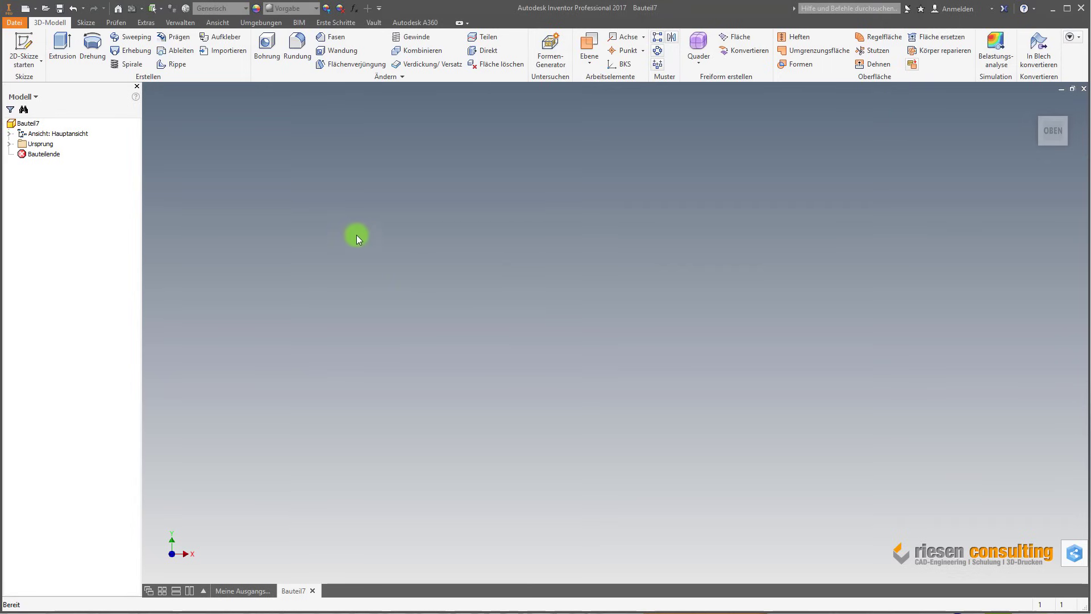
pyautogui.click(220, 22)
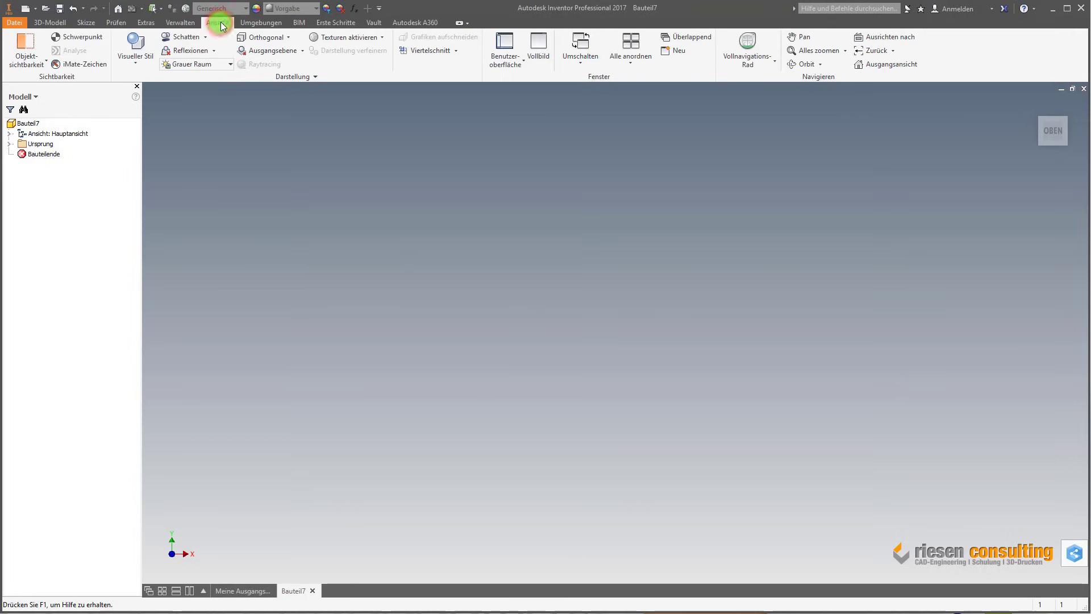
# Step: Re-enable the navigation bar, and toggle the browser, ViewCube and A360 icon off and back on
pyautogui.click(518, 66)
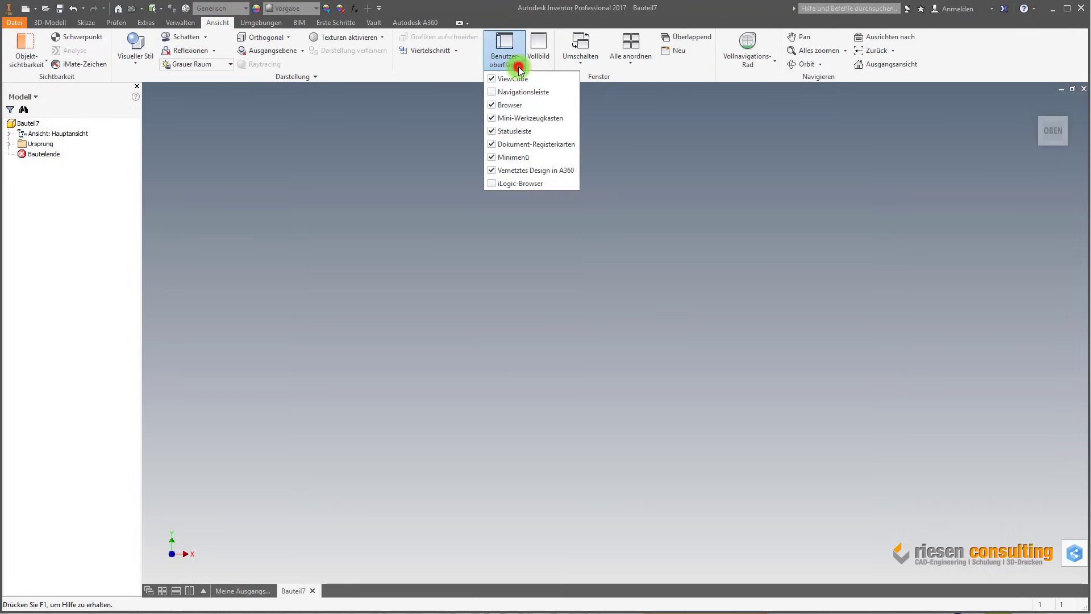
pyautogui.click(532, 93)
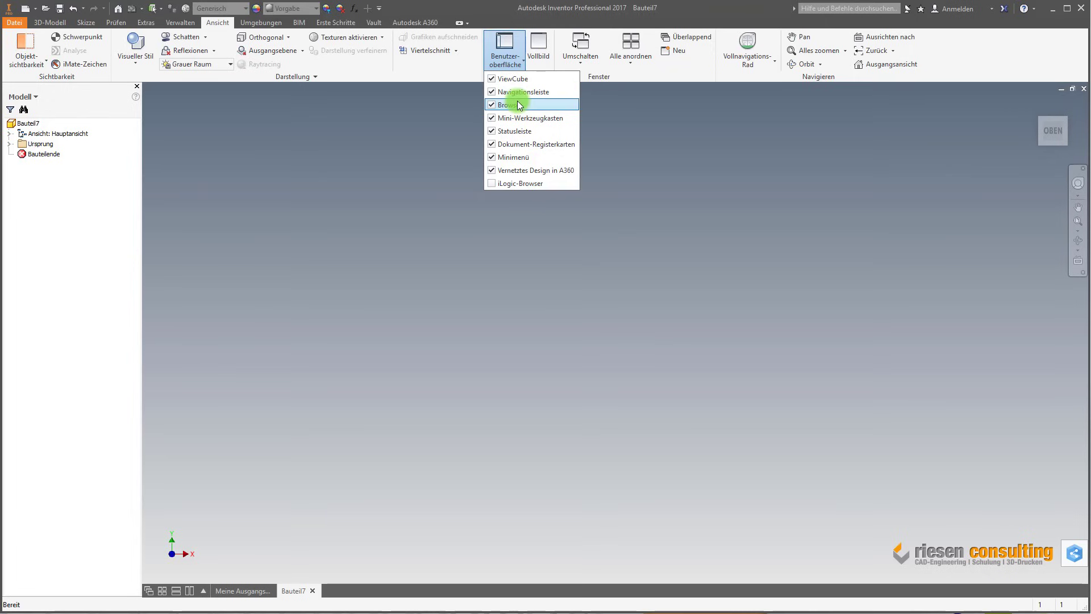
pyautogui.click(518, 105)
pyautogui.click(518, 106)
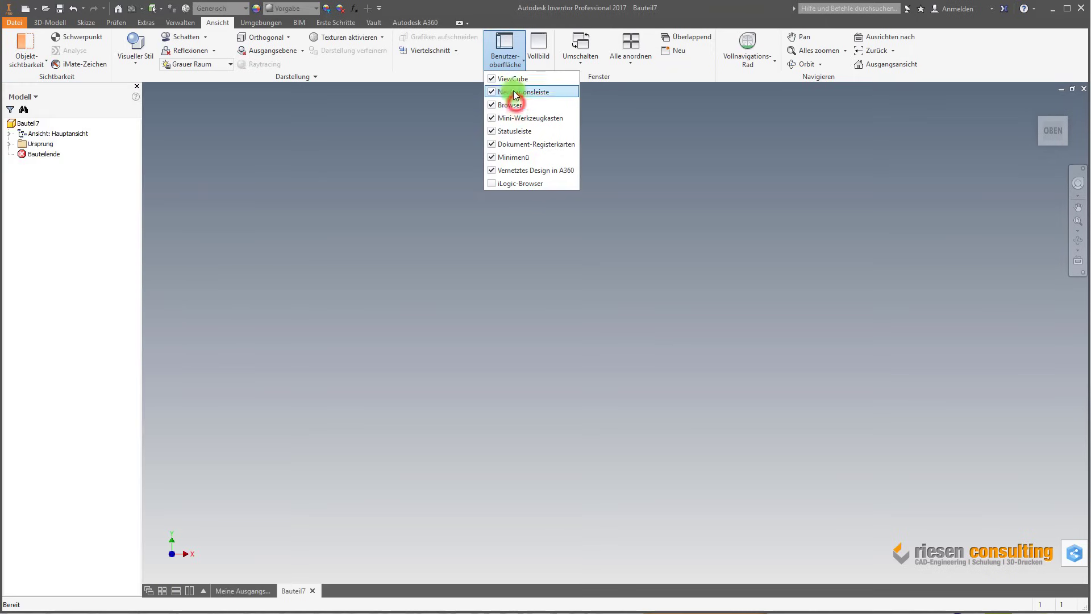
pyautogui.click(515, 79)
pyautogui.click(514, 80)
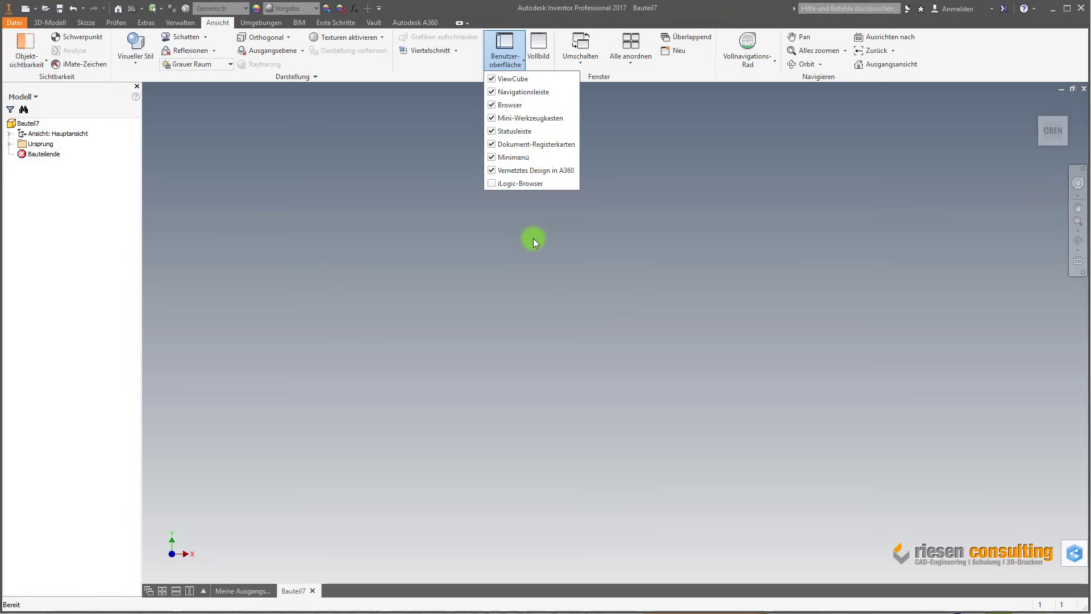
pyautogui.click(534, 171)
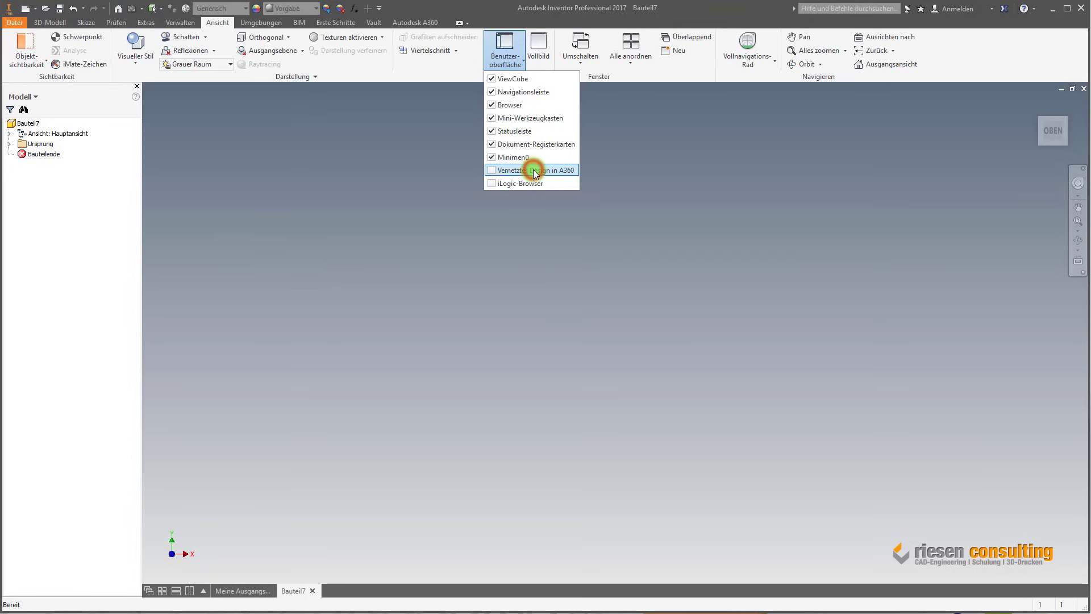
pyautogui.click(534, 171)
pyautogui.rightClick(526, 289)
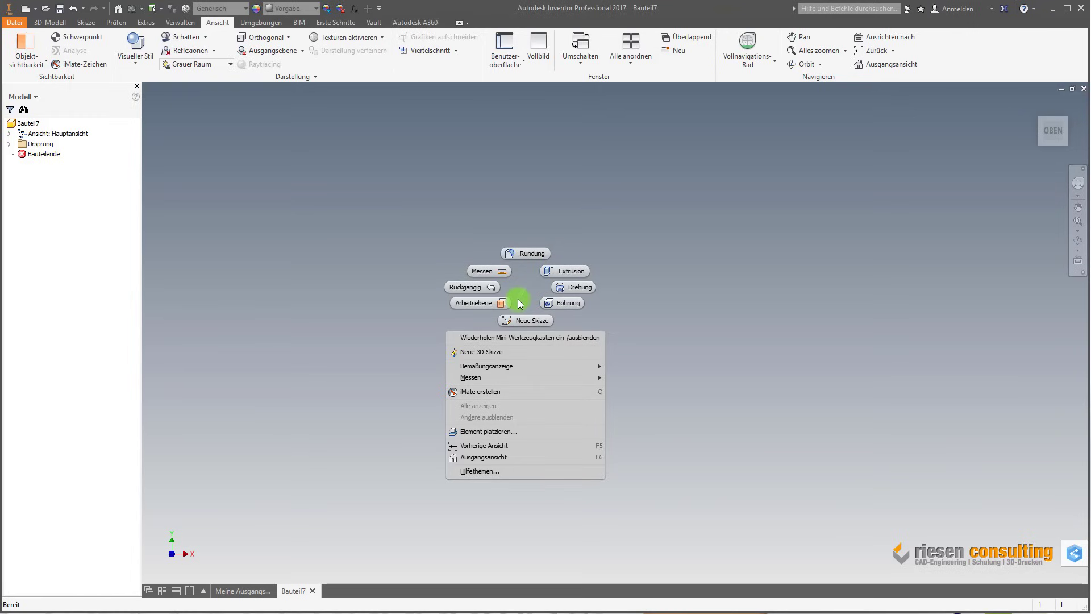
# Step: Toggle the Minimenü option in the user-interface list and check the viewport context menu
pyautogui.click(528, 286)
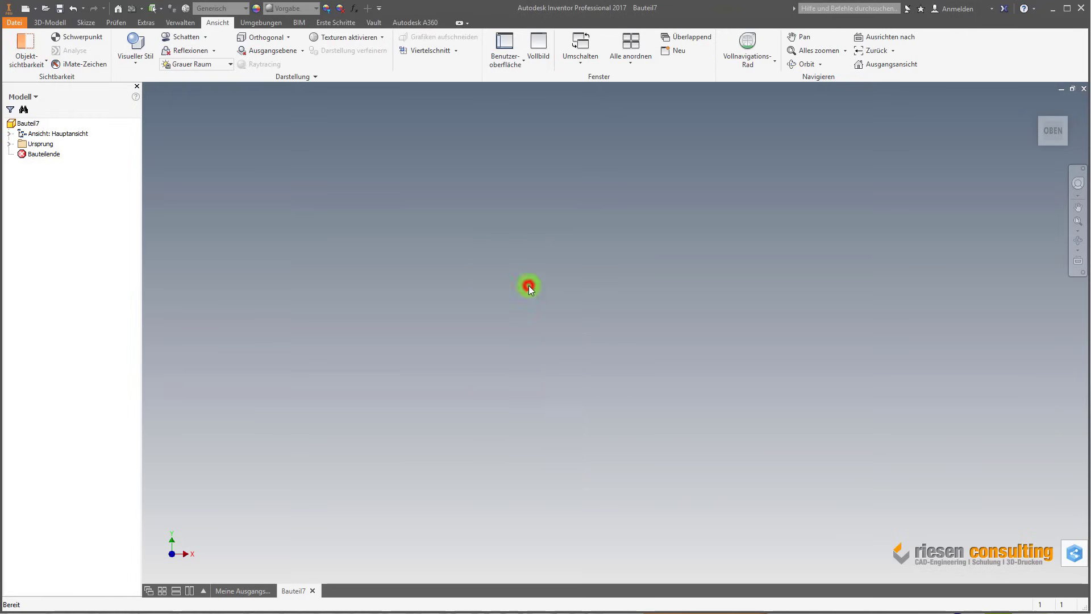
pyautogui.click(506, 61)
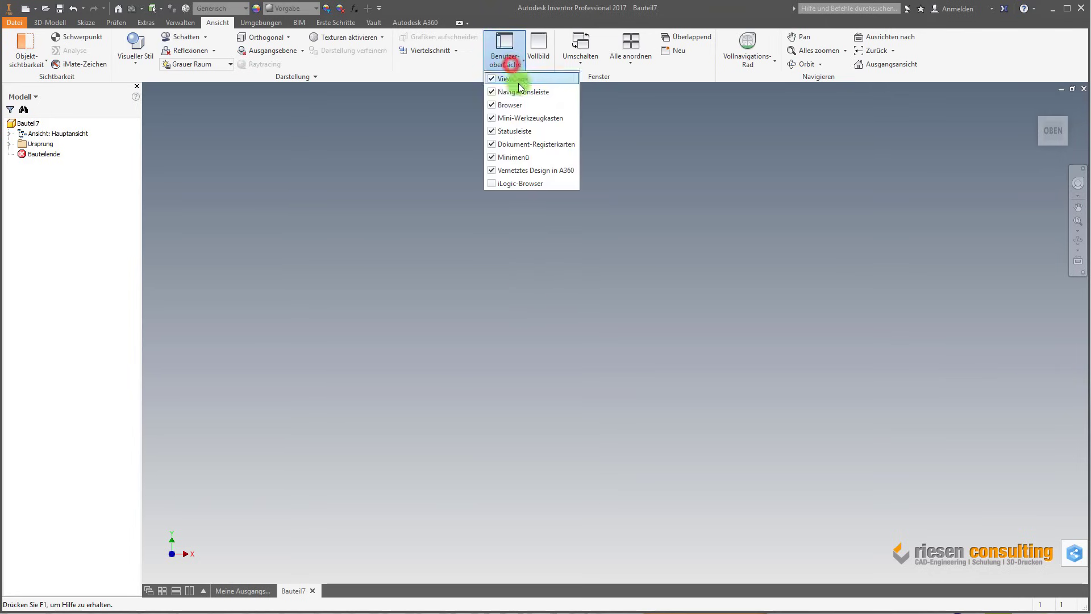
pyautogui.click(505, 157)
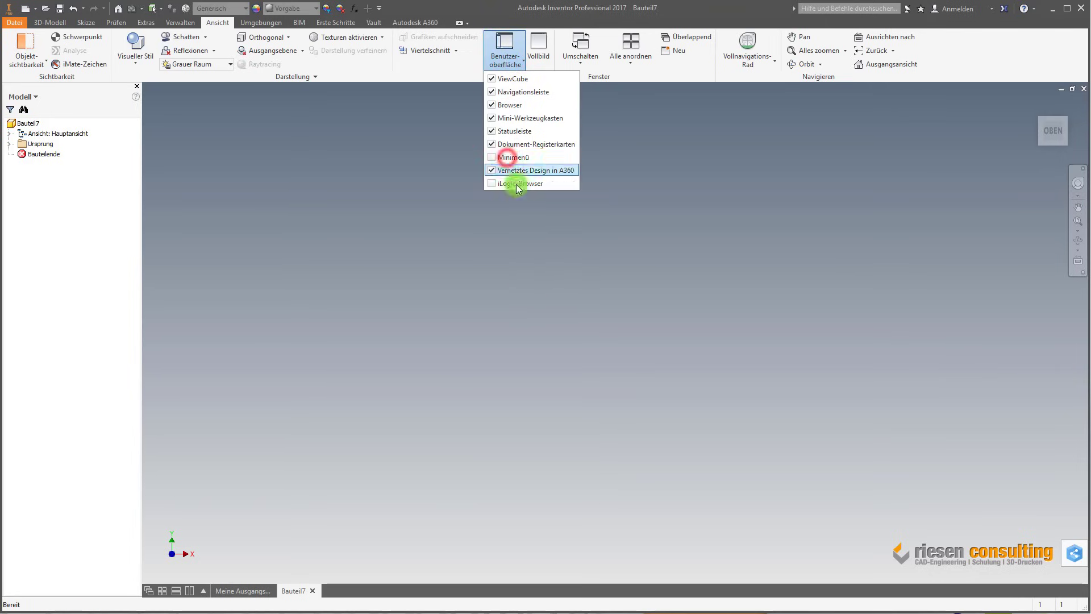
pyautogui.click(540, 288)
pyautogui.rightClick(516, 272)
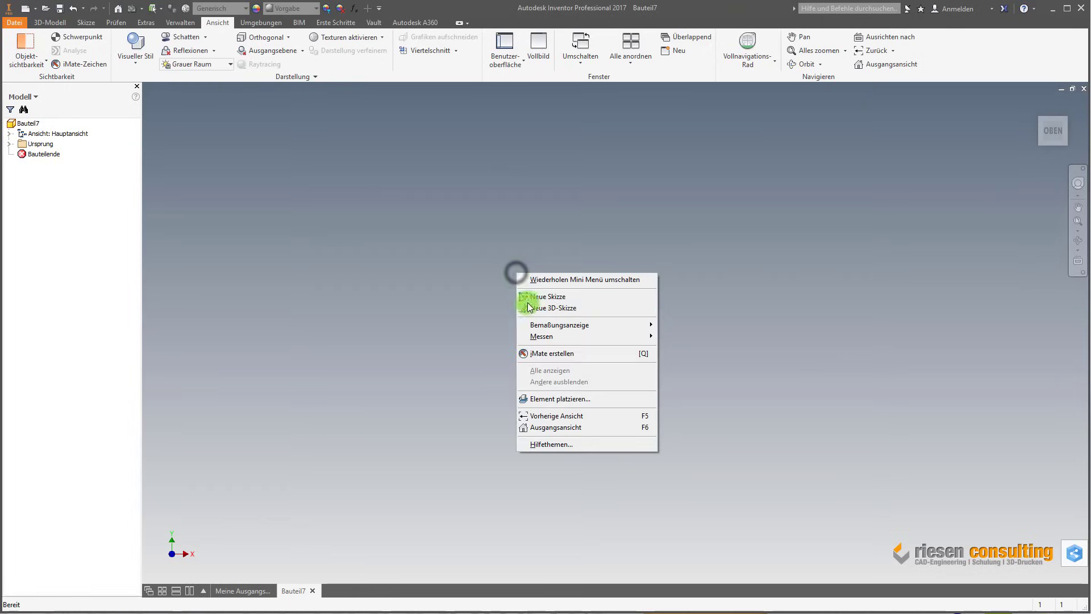
pyautogui.click(535, 226)
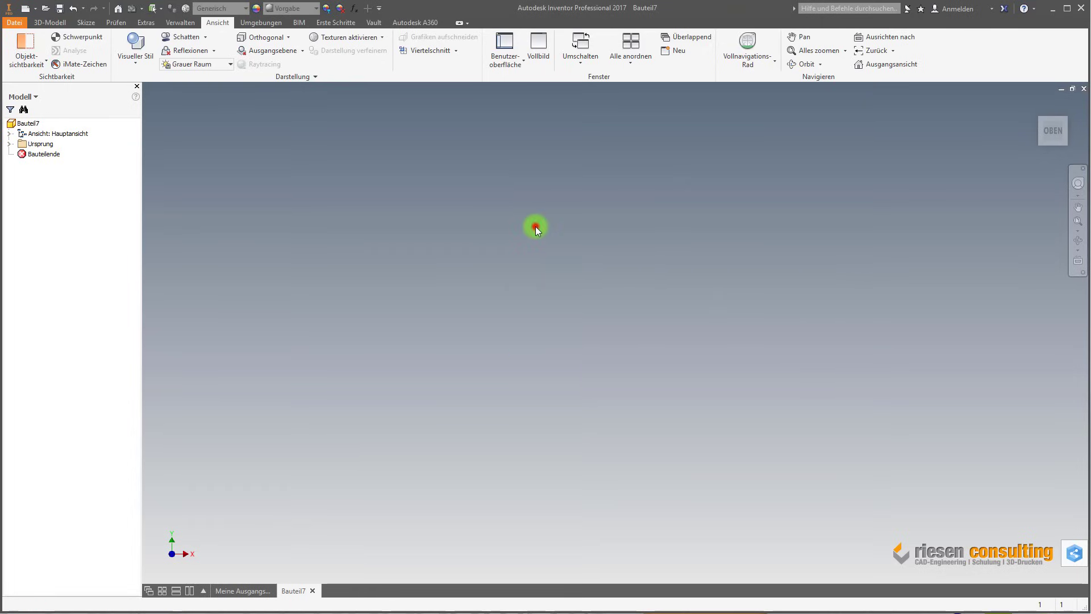
pyautogui.click(509, 70)
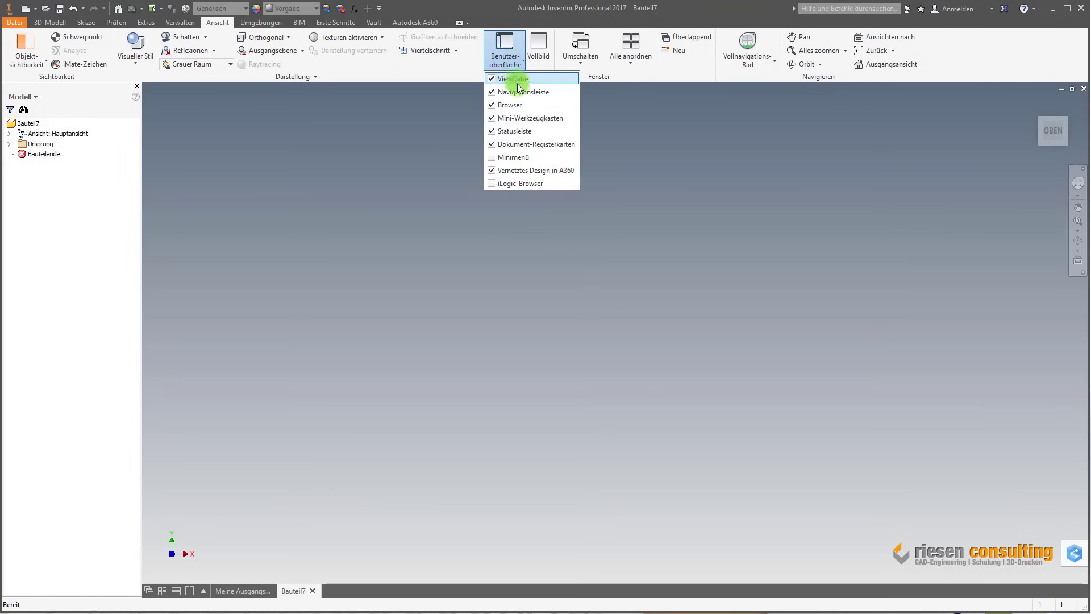
pyautogui.click(592, 329)
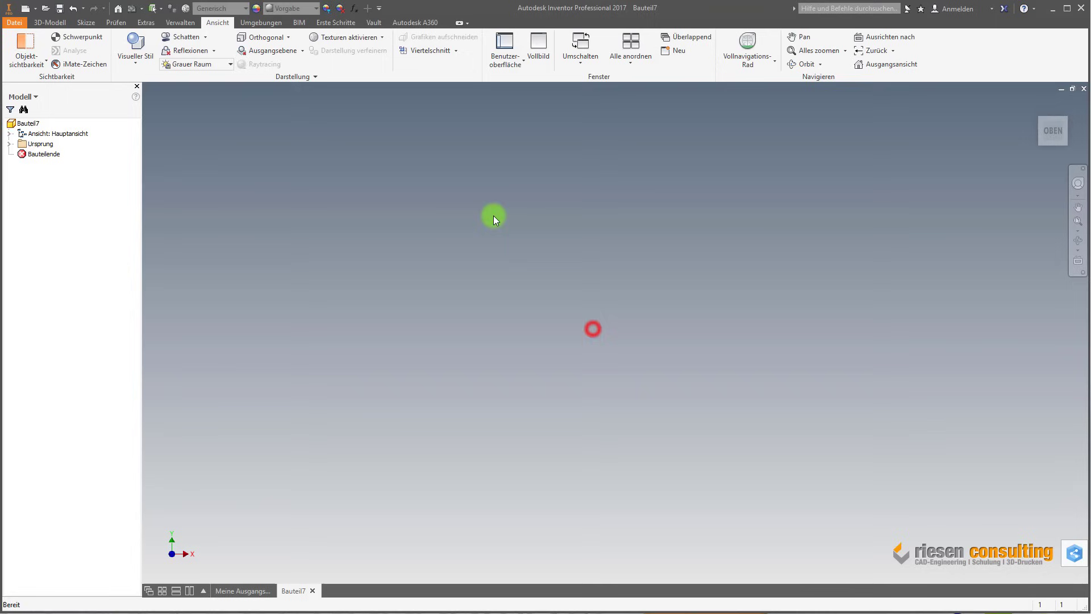
# Step: Start a new 2D sketch from the viewport marking menu to show the origin planes
pyautogui.rightClick(525, 238)
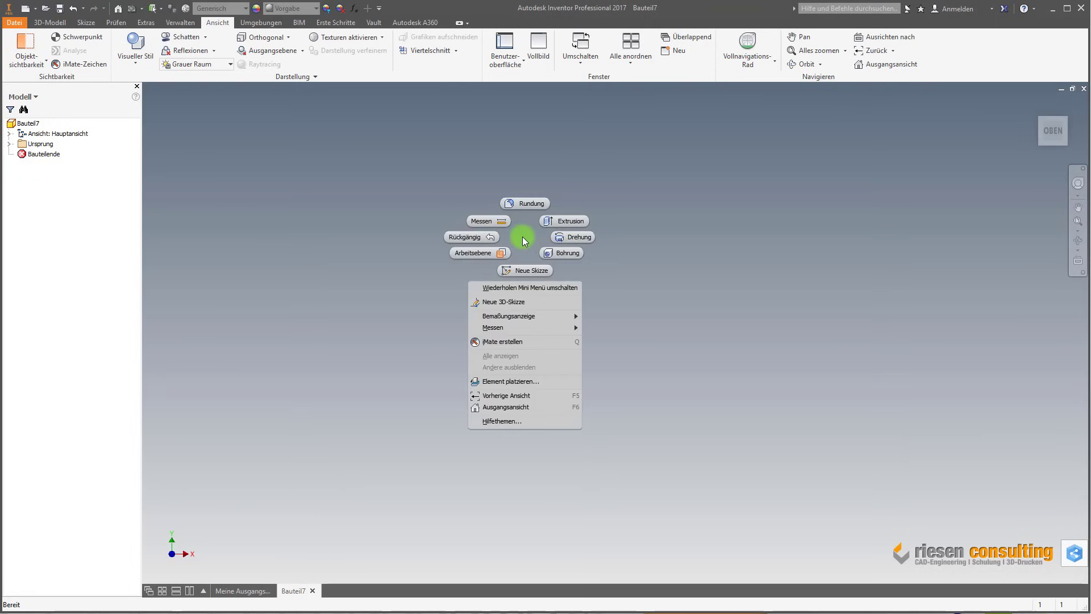
pyautogui.moveTo(527, 241)
pyautogui.mouseDown(button='right')
pyautogui.moveTo(529, 272)
pyautogui.moveTo(527, 250)
pyautogui.mouseUp(button='right')
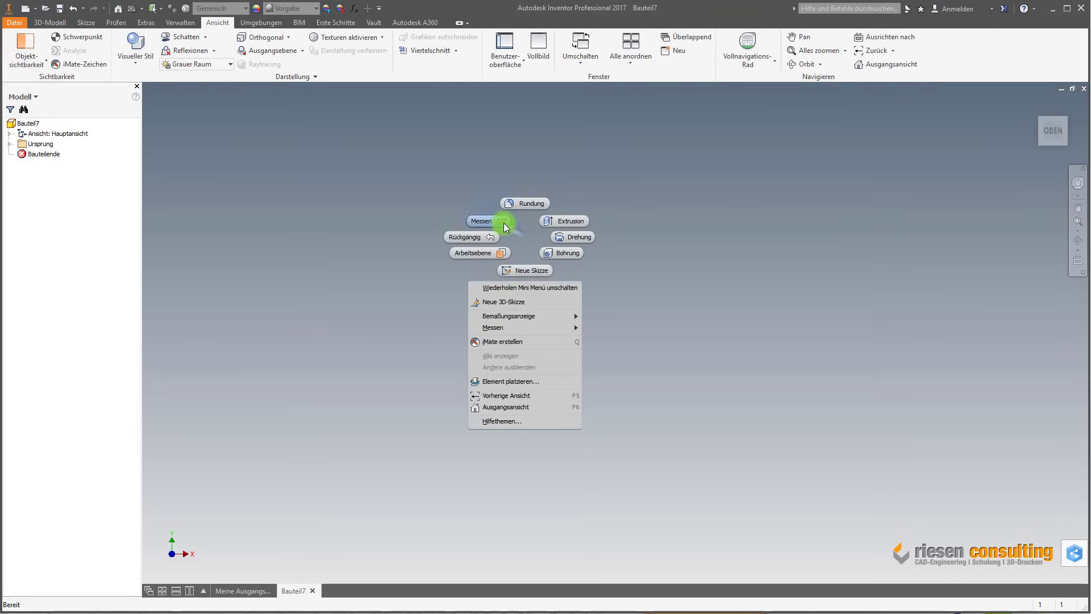
pyautogui.click(526, 246)
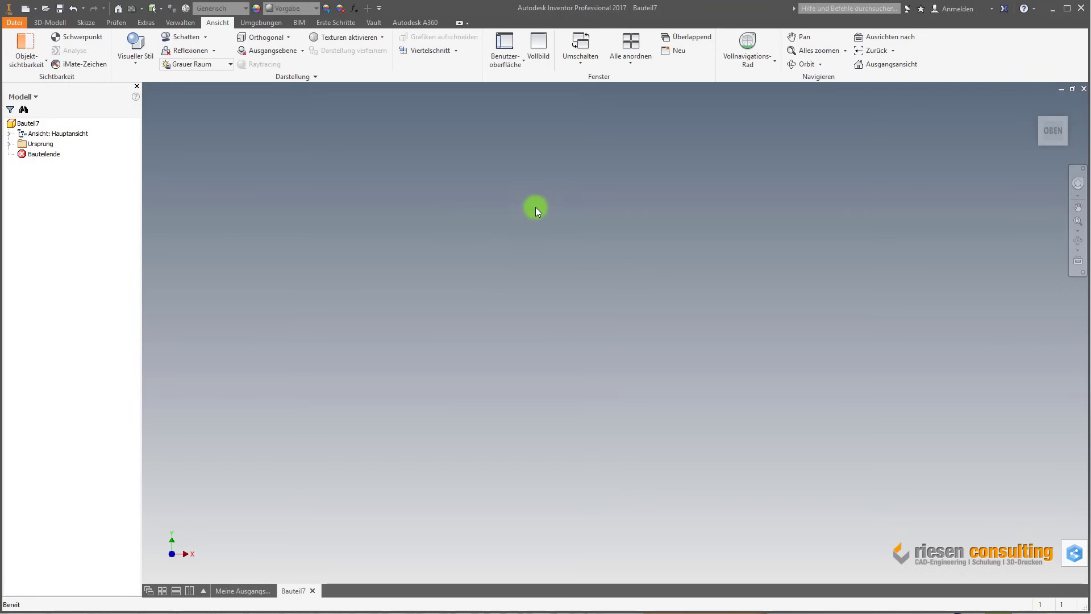
pyautogui.moveTo(535, 210); pyautogui.dragTo(529, 297, button='right')
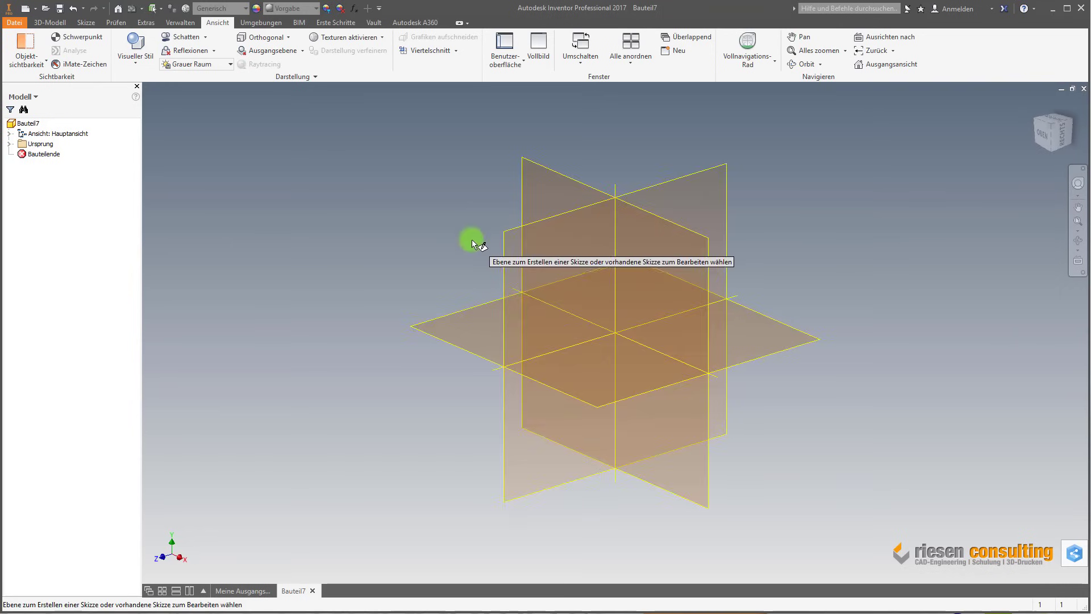
# Step: Cancel the sketch-plane pick, then open and close the Abstand messen measurement
pyautogui.moveTo(472, 240); pyautogui.dragTo(367, 186, button='right')
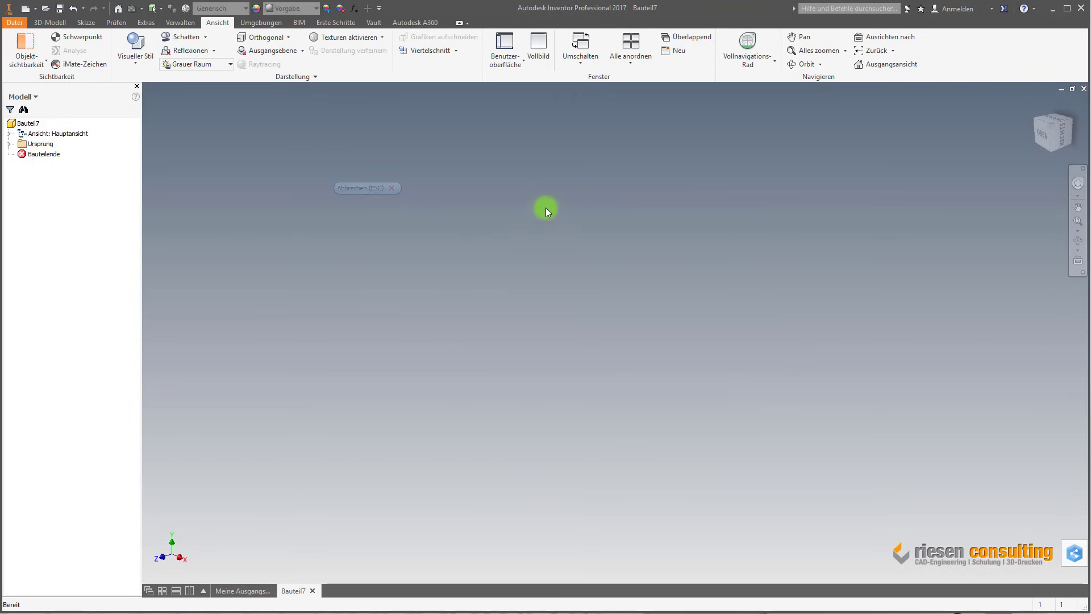
pyautogui.rightClick(545, 208)
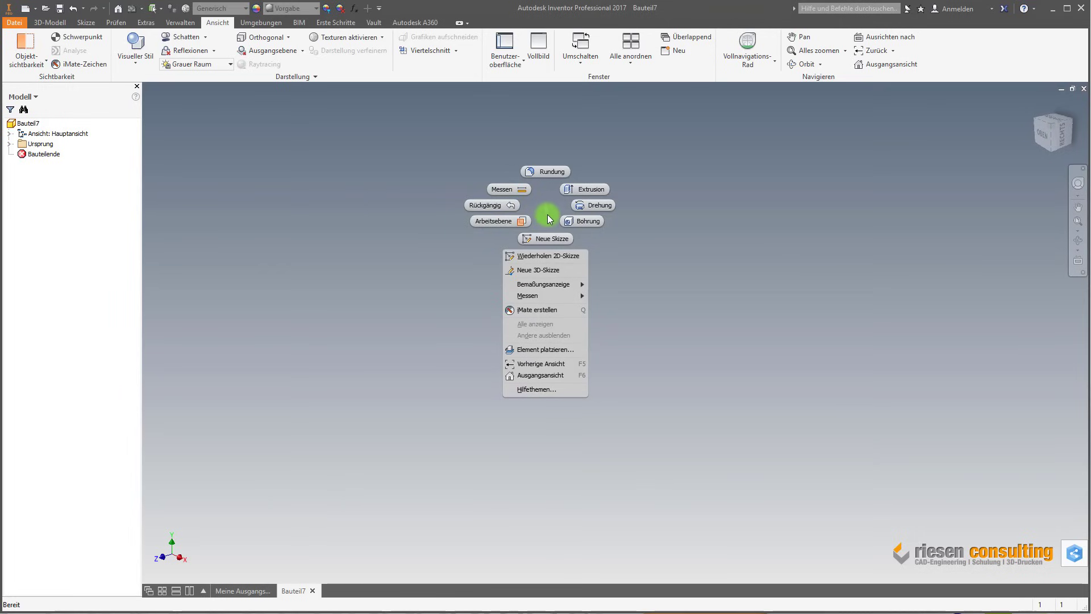
pyautogui.moveTo(548, 222); pyautogui.dragTo(437, 148, button='right')
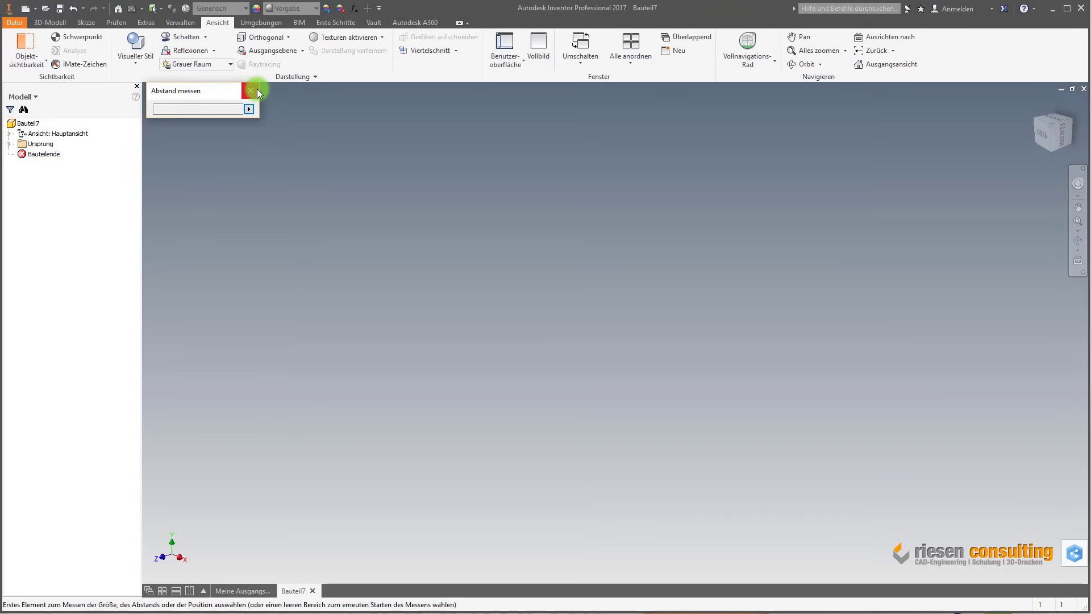
pyautogui.click(251, 90)
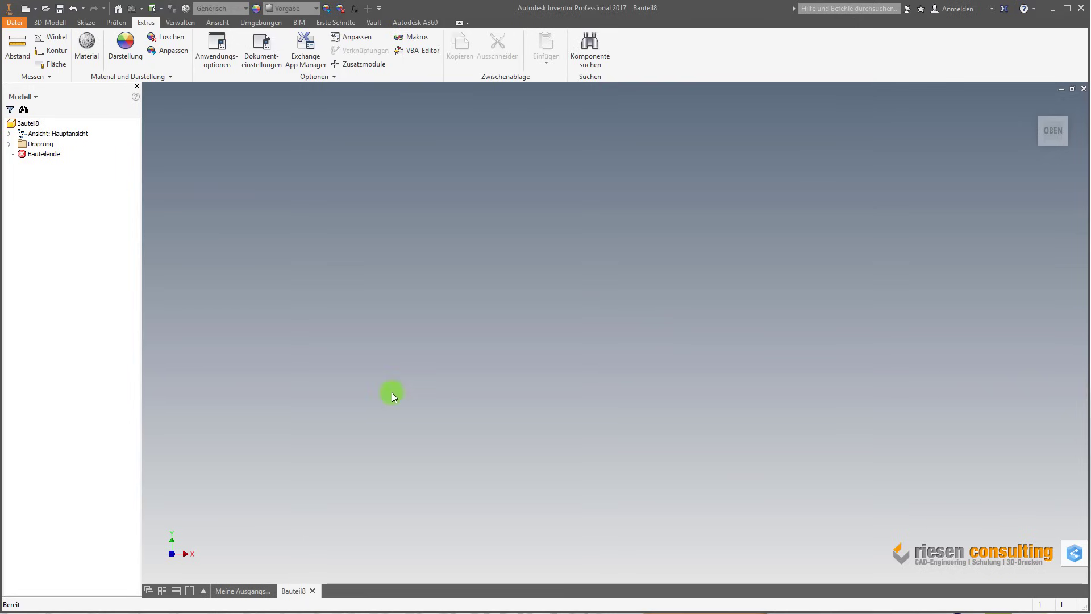
# Step: Enable QuickInfos anzeigen in Anwendungsoptionen and check the Extrusion tooltip on 3D-Modell
pyautogui.click(216, 64)
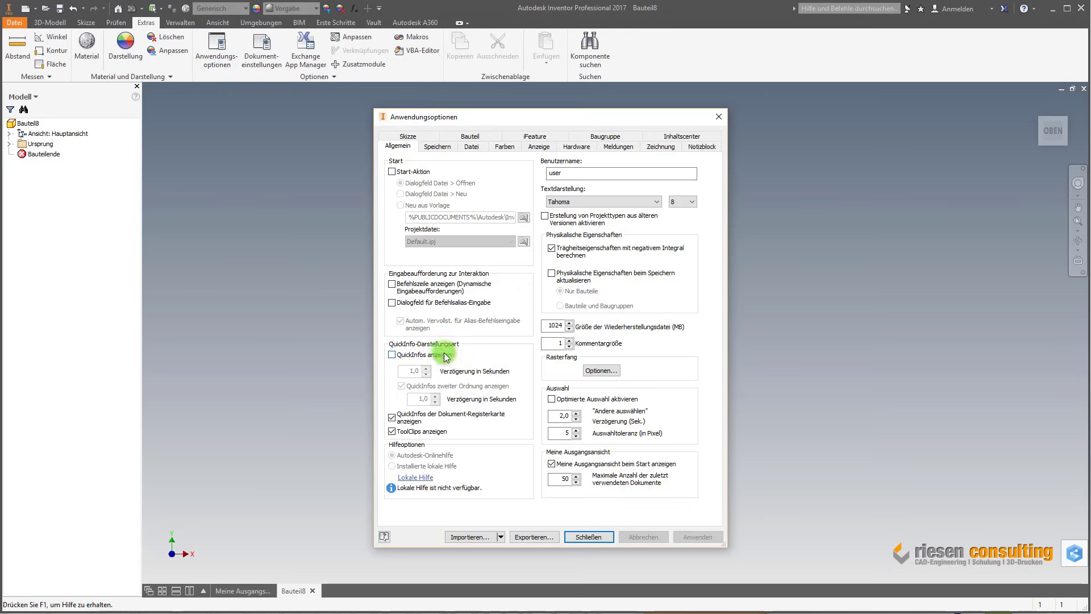
pyautogui.click(413, 357)
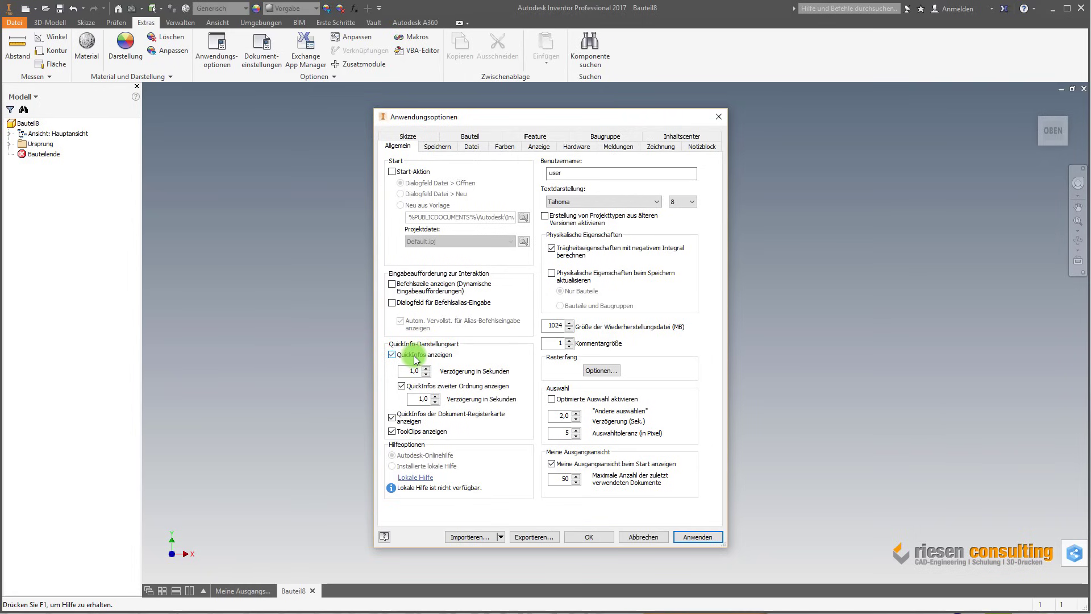
pyautogui.click(587, 537)
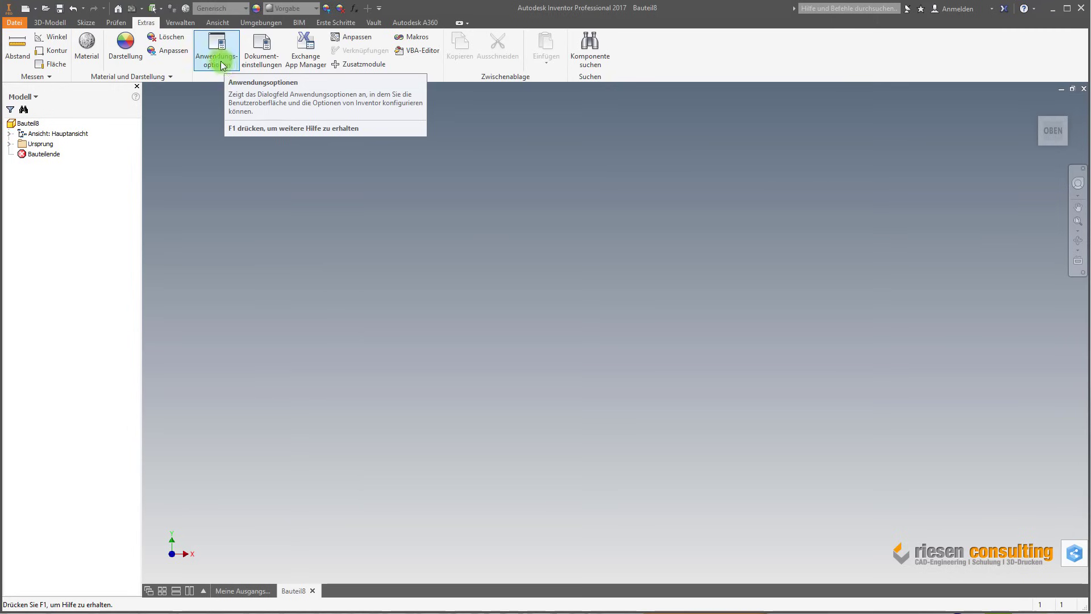
pyautogui.click(57, 26)
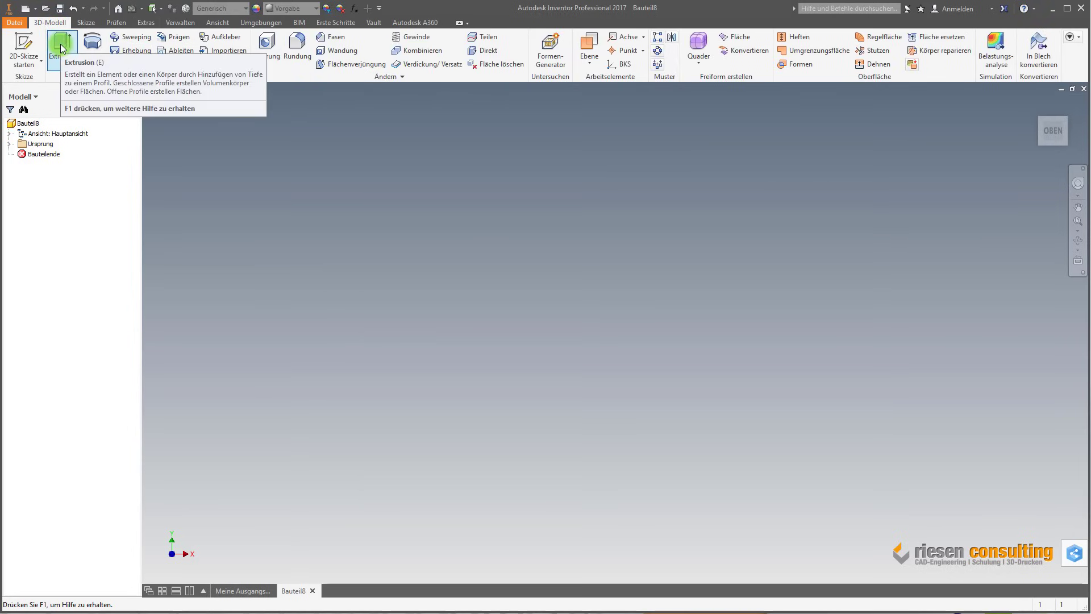
pyautogui.moveTo(61, 49)
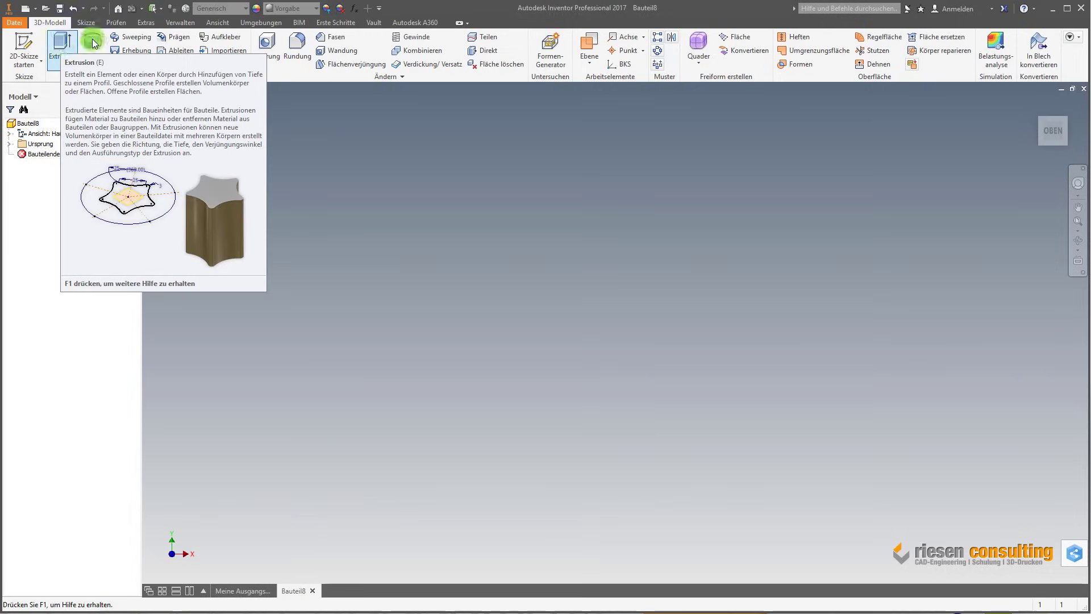
# Step: Switch QuickInfos anzeigen back off in the application options
pyautogui.click(146, 22)
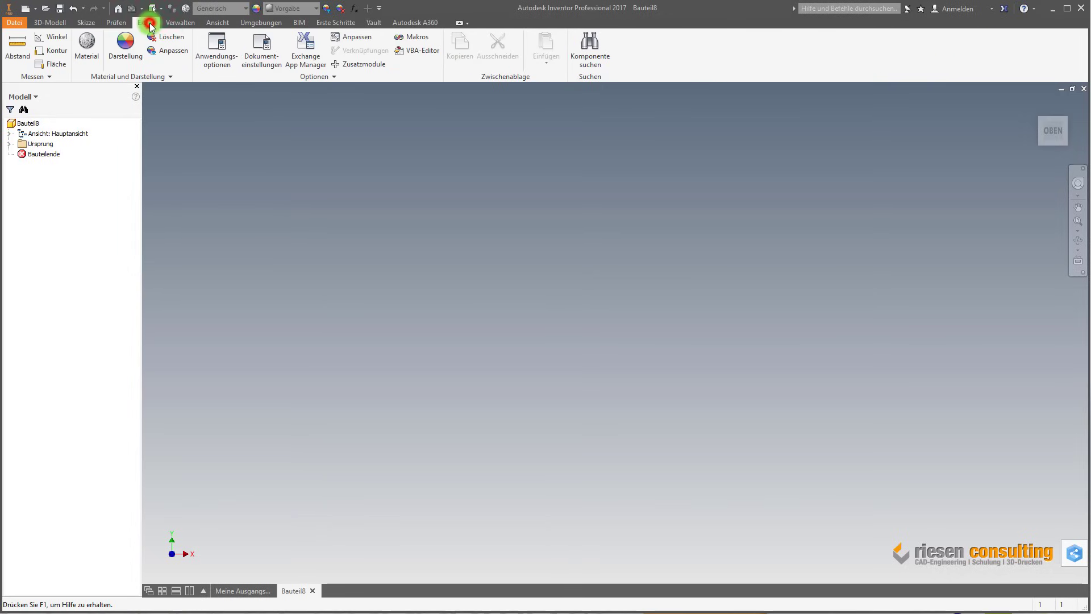
pyautogui.click(216, 45)
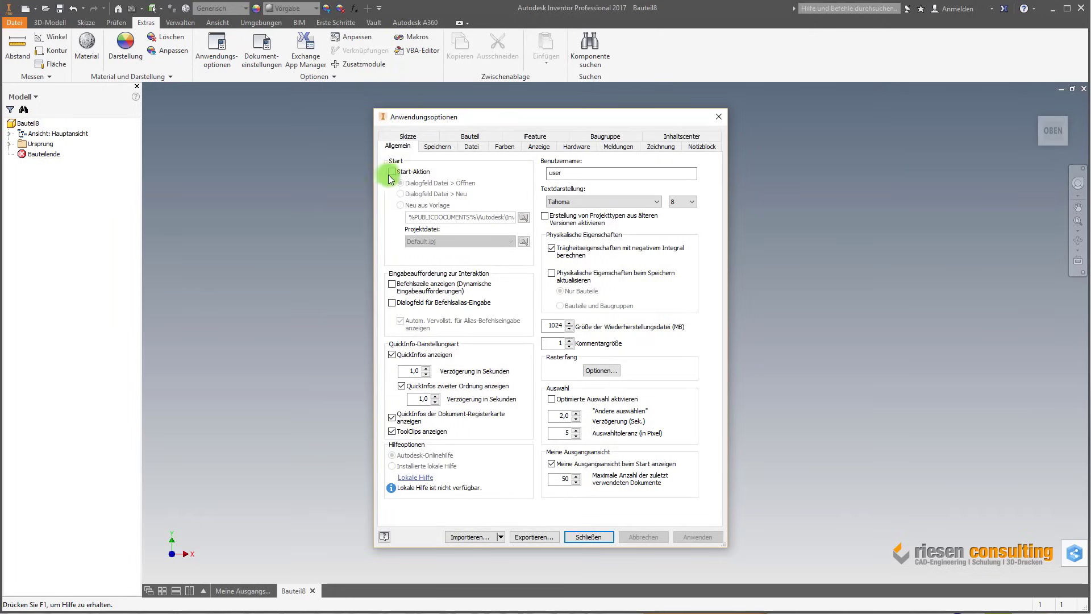
pyautogui.click(435, 356)
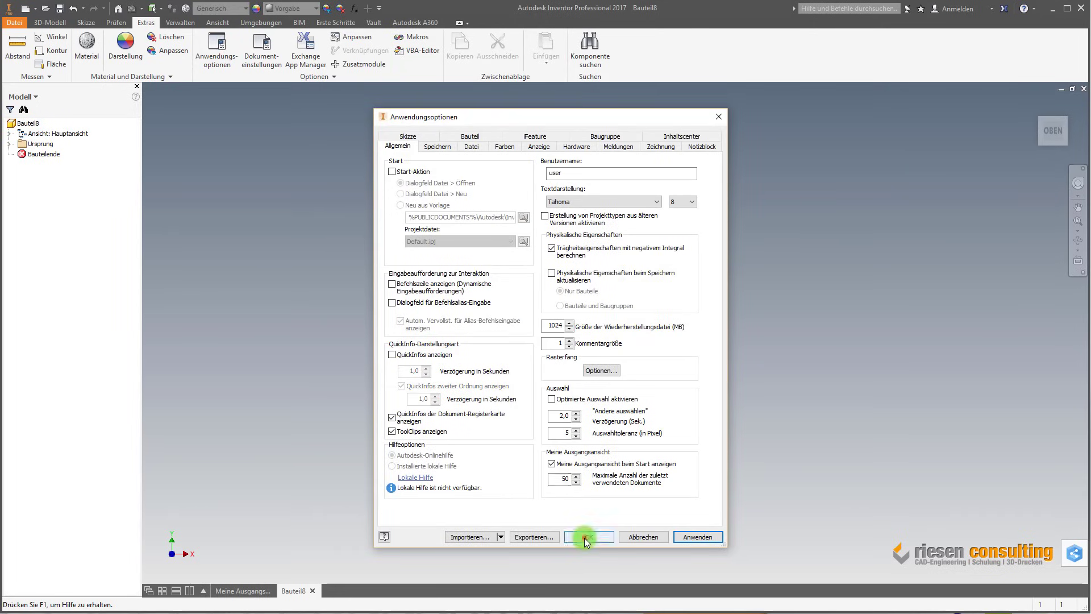
pyautogui.click(585, 536)
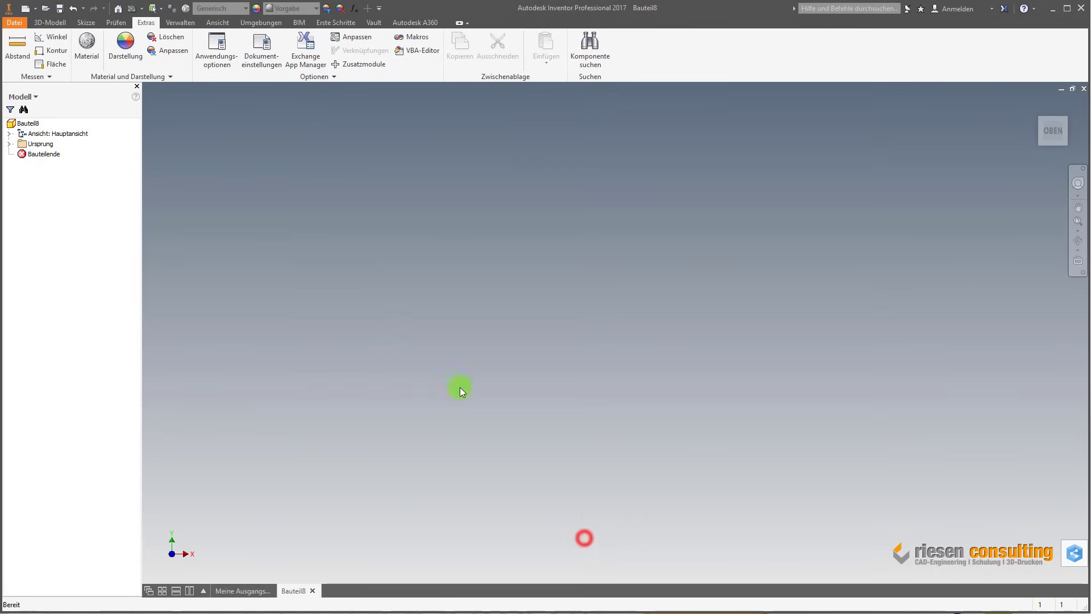
pyautogui.click(60, 23)
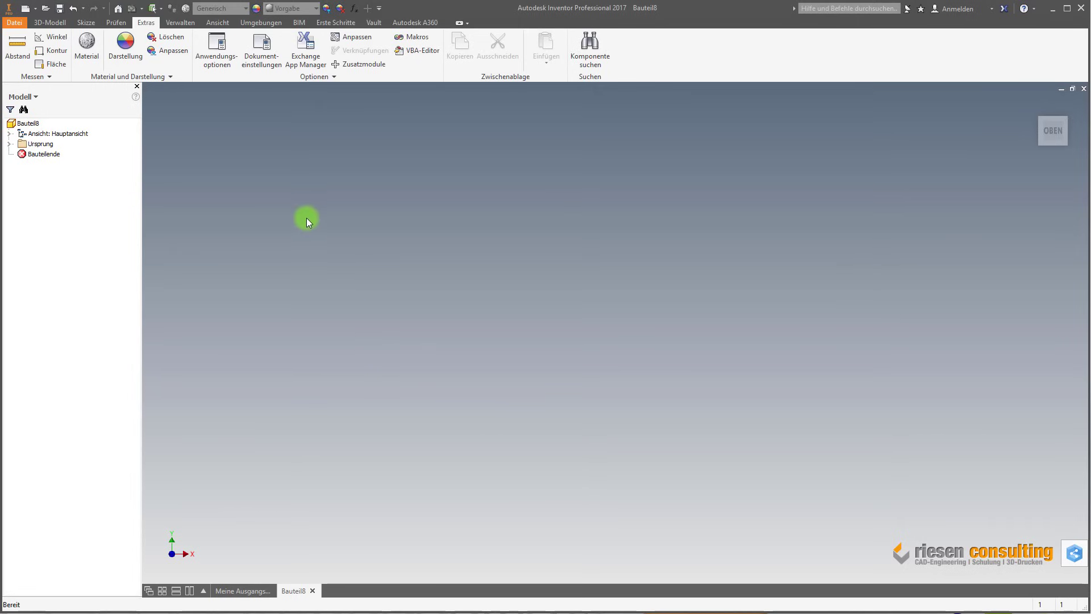
# Step: Replace the default Benutzername with the author's name
pyautogui.click(226, 63)
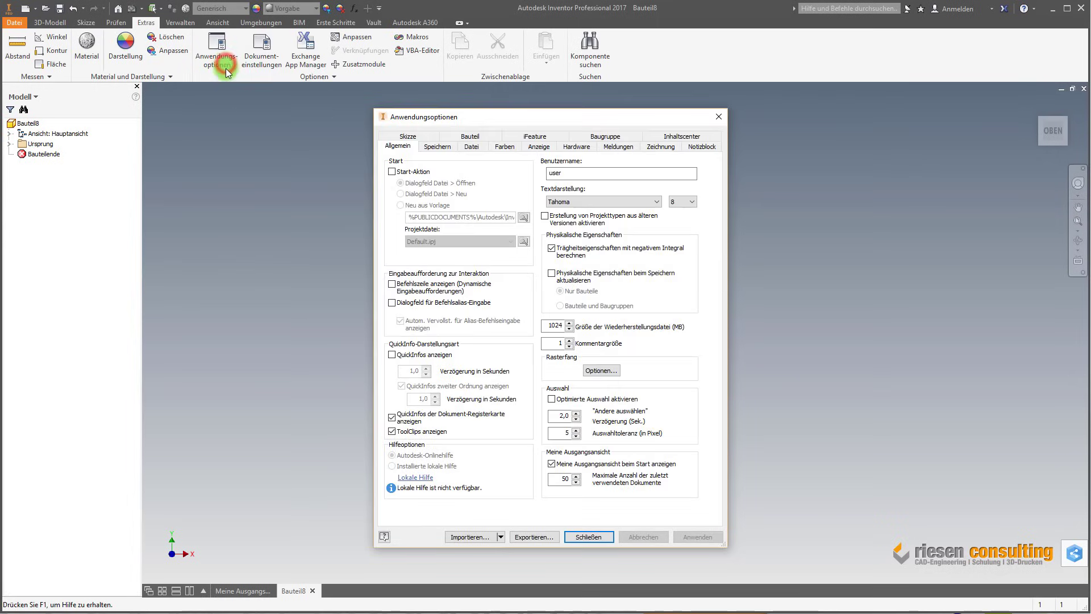
pyautogui.doubleClick(575, 174)
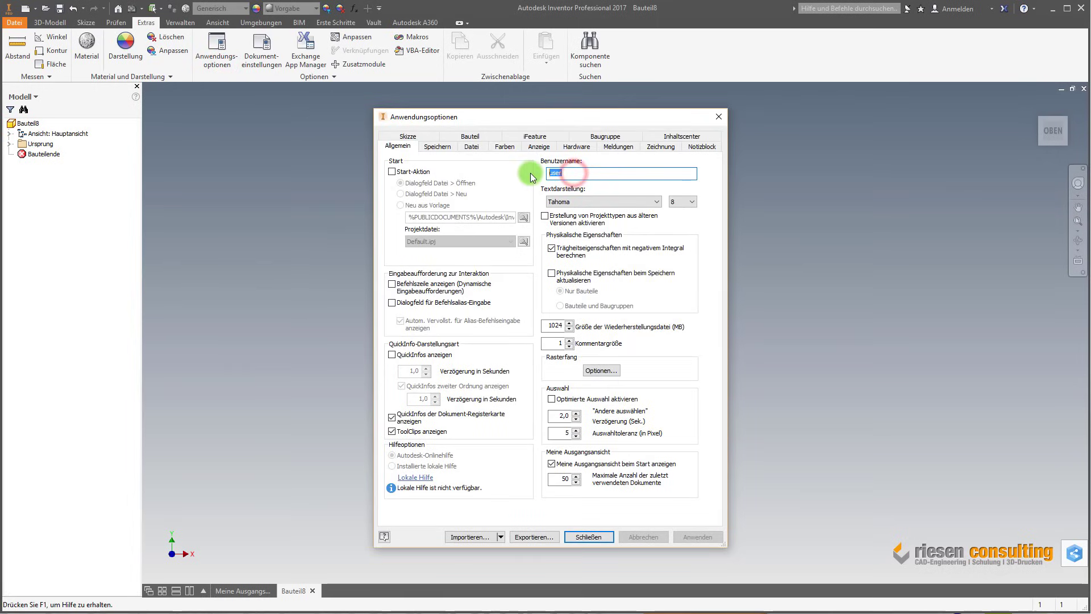
pyautogui.write('Riesen ')
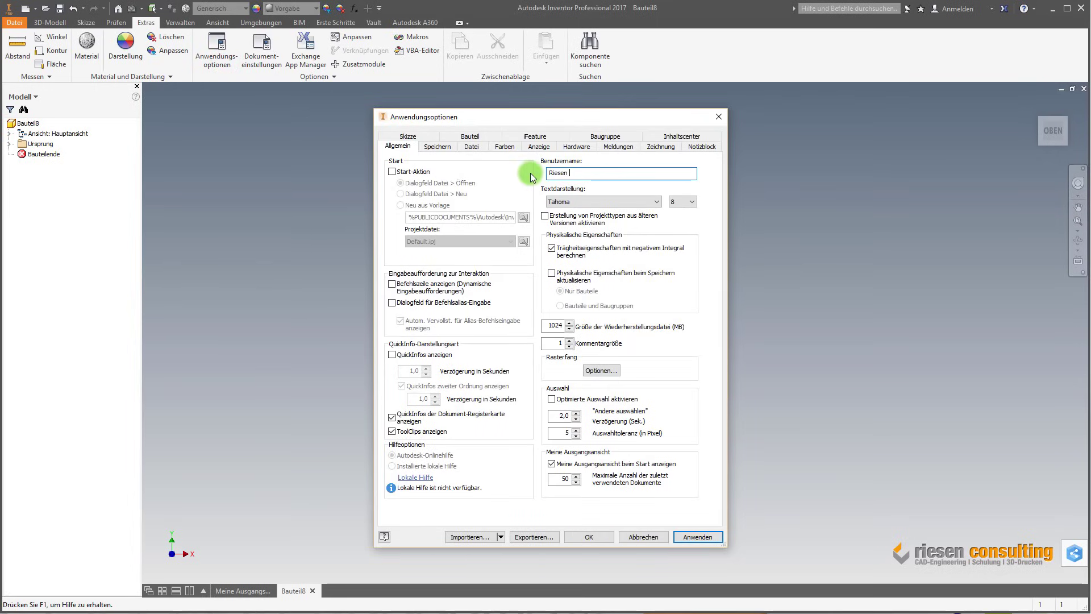
pyautogui.write('M.')
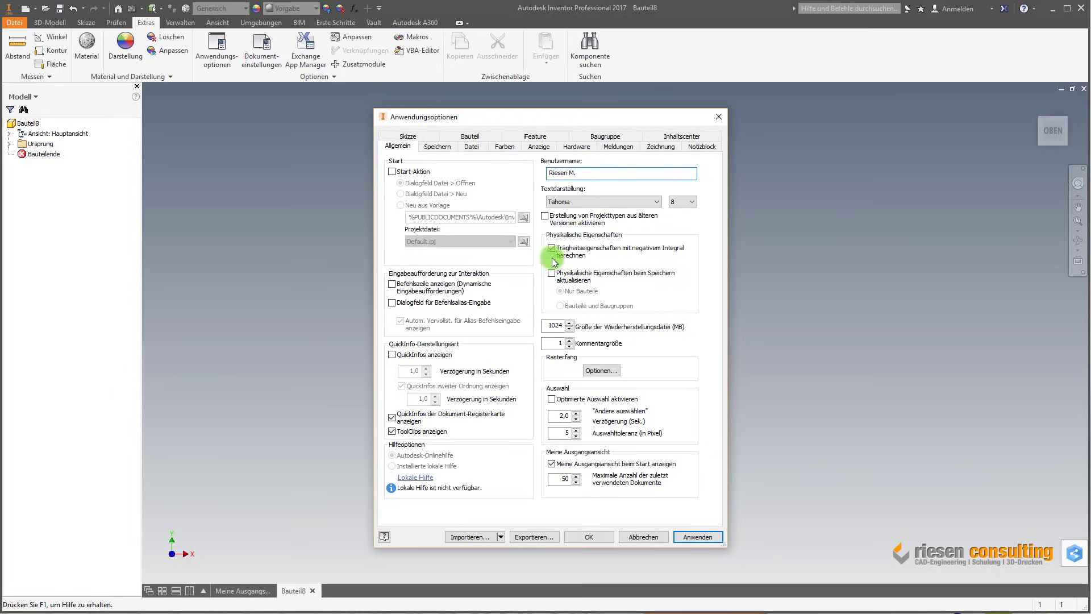
# Step: In the Farben settings, pick the Taubengrau scheme and apply a gradient background
pyautogui.click(506, 148)
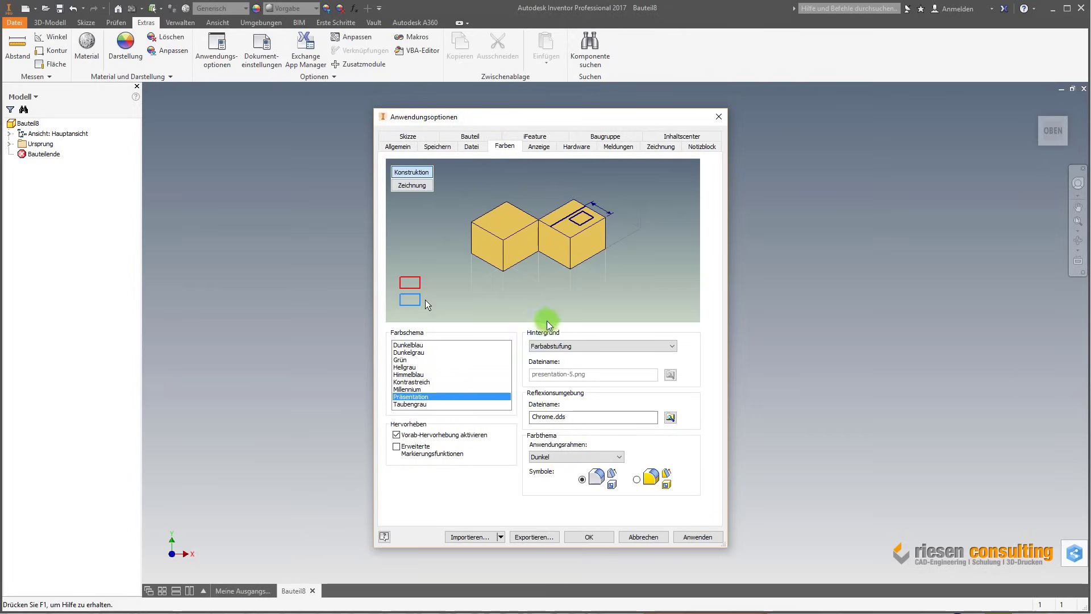
pyautogui.click(430, 404)
pyautogui.click(551, 346)
pyautogui.click(556, 356)
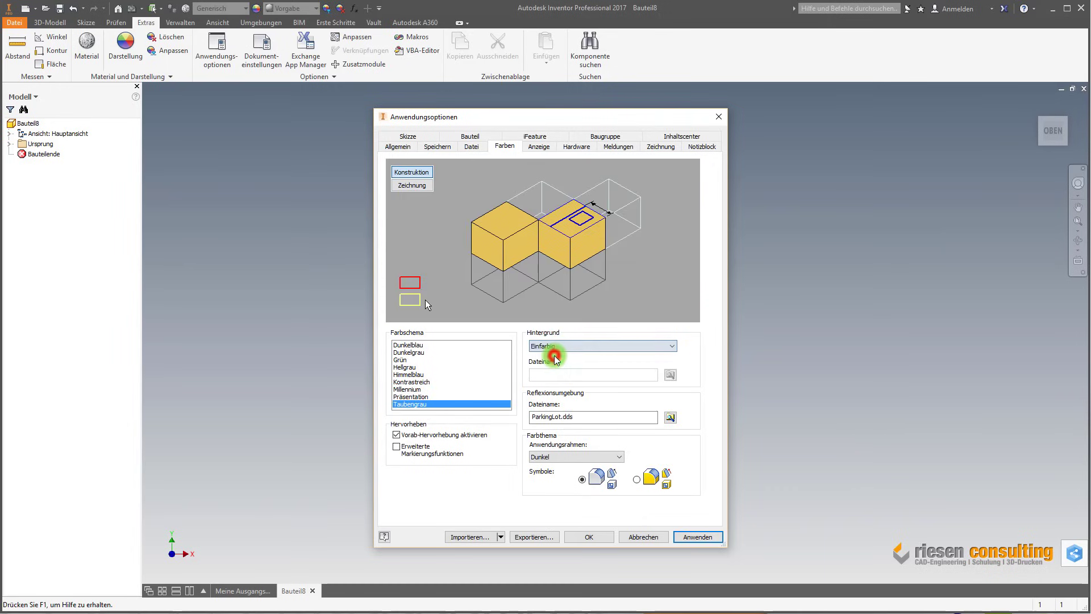
pyautogui.click(687, 537)
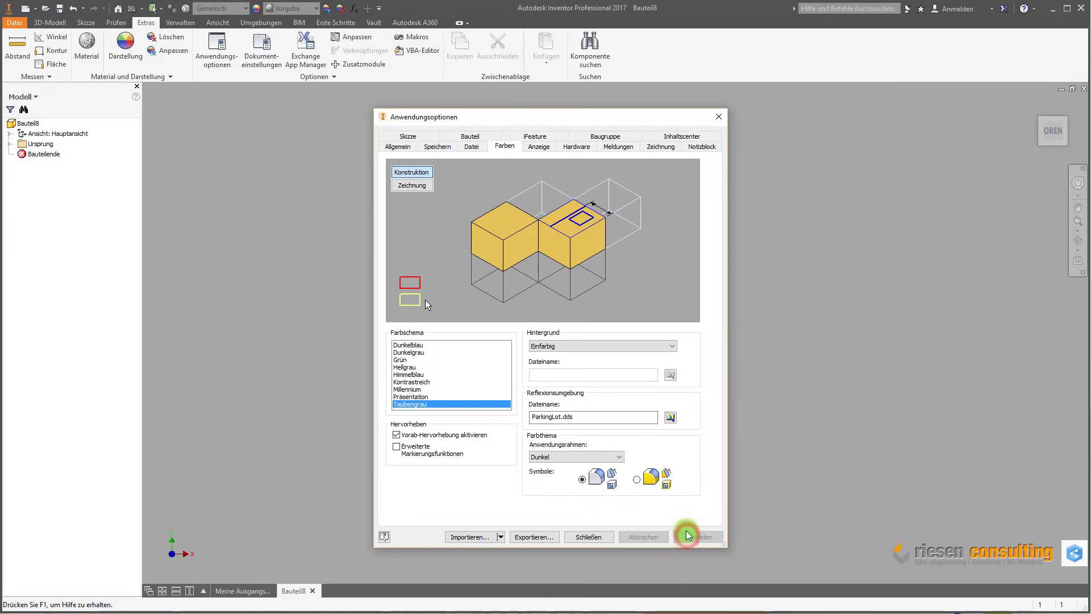
pyautogui.click(635, 351)
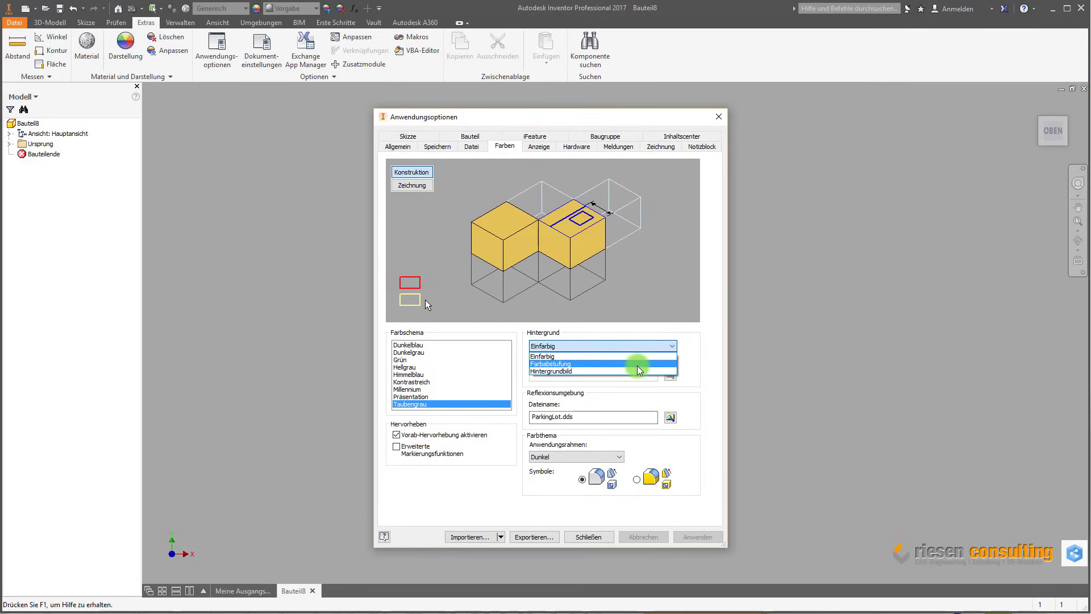
pyautogui.click(637, 364)
pyautogui.click(709, 537)
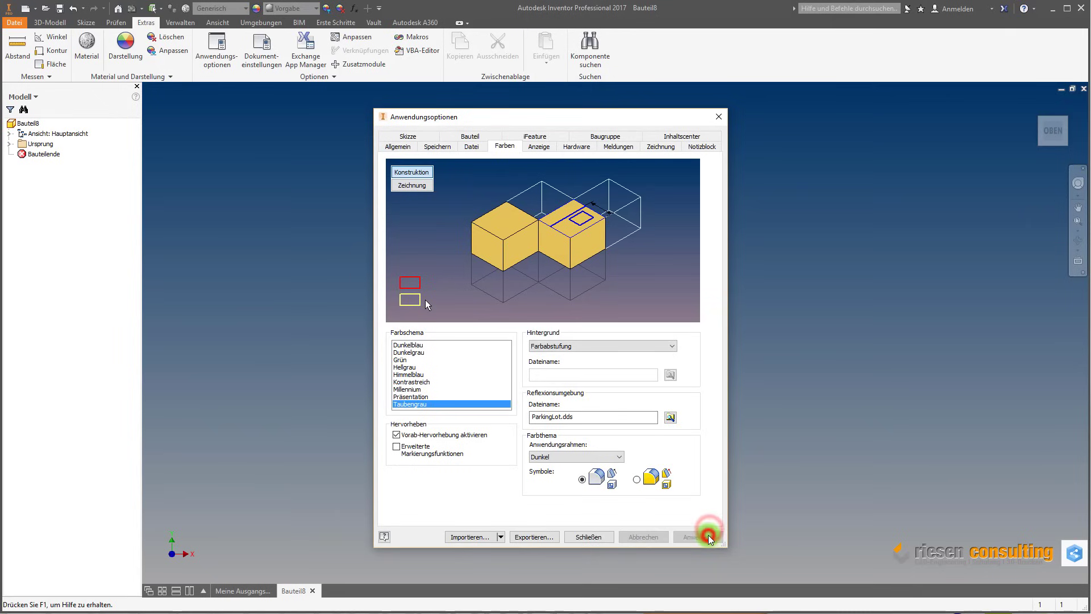
# Step: Try the Kontrastreich colour scheme, then apply the Präsentation scheme instead
pyautogui.click(421, 396)
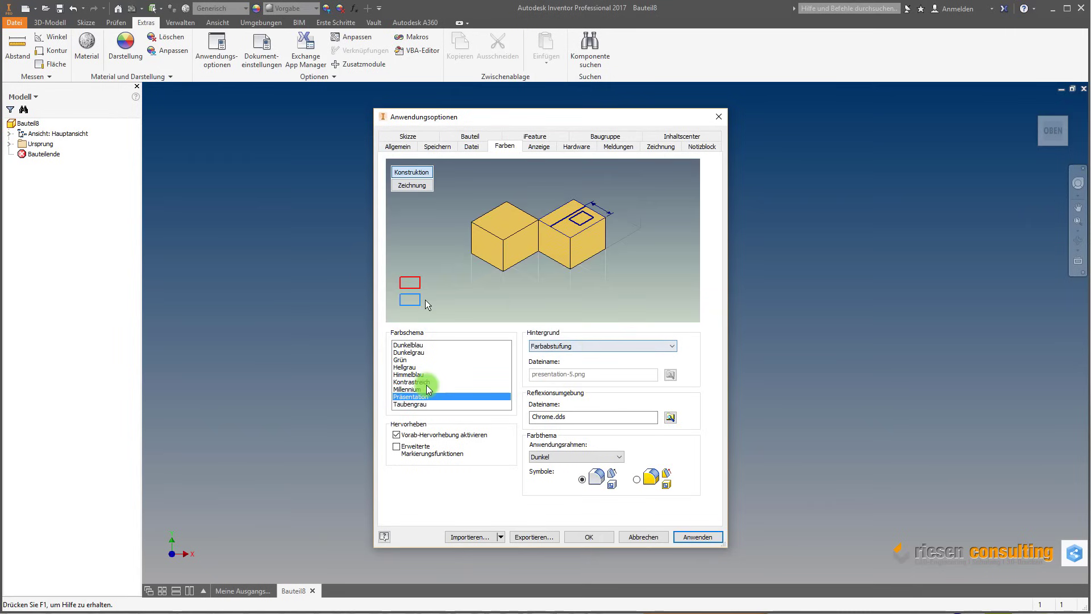
pyautogui.click(442, 381)
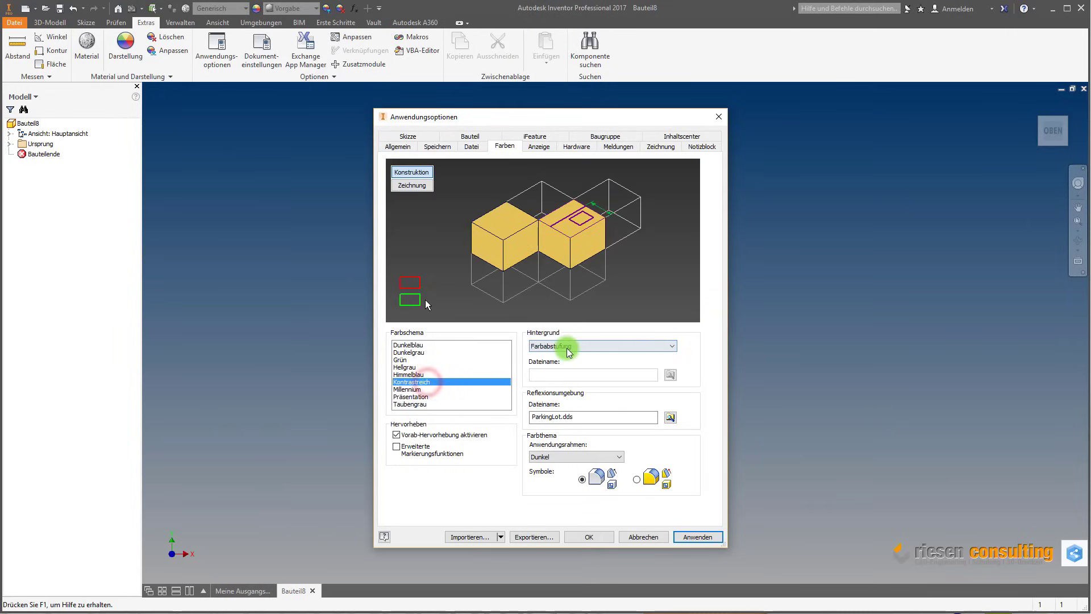
pyautogui.click(688, 536)
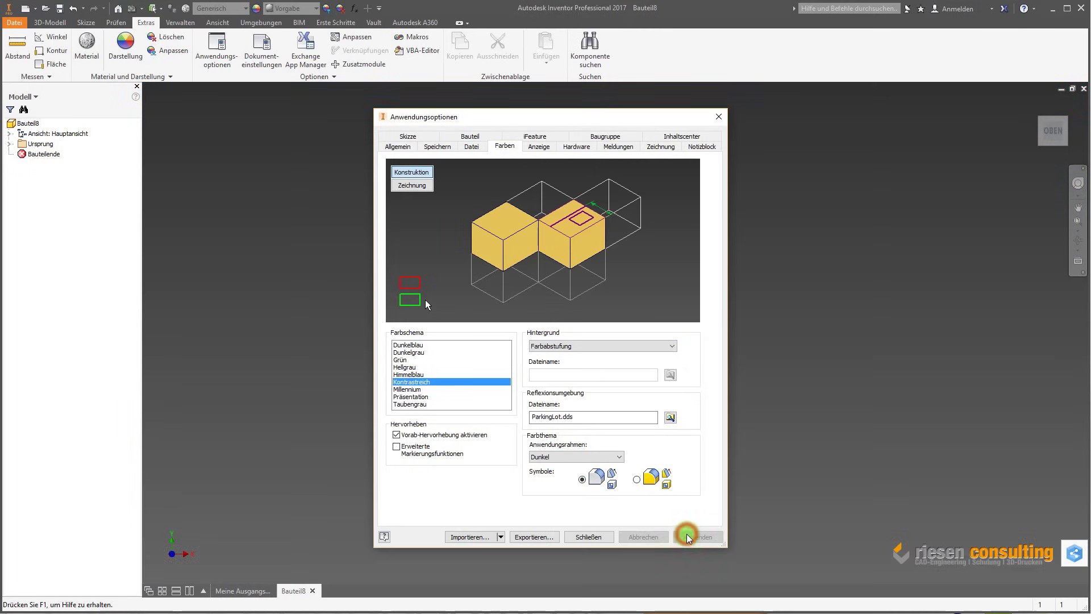
pyautogui.click(410, 397)
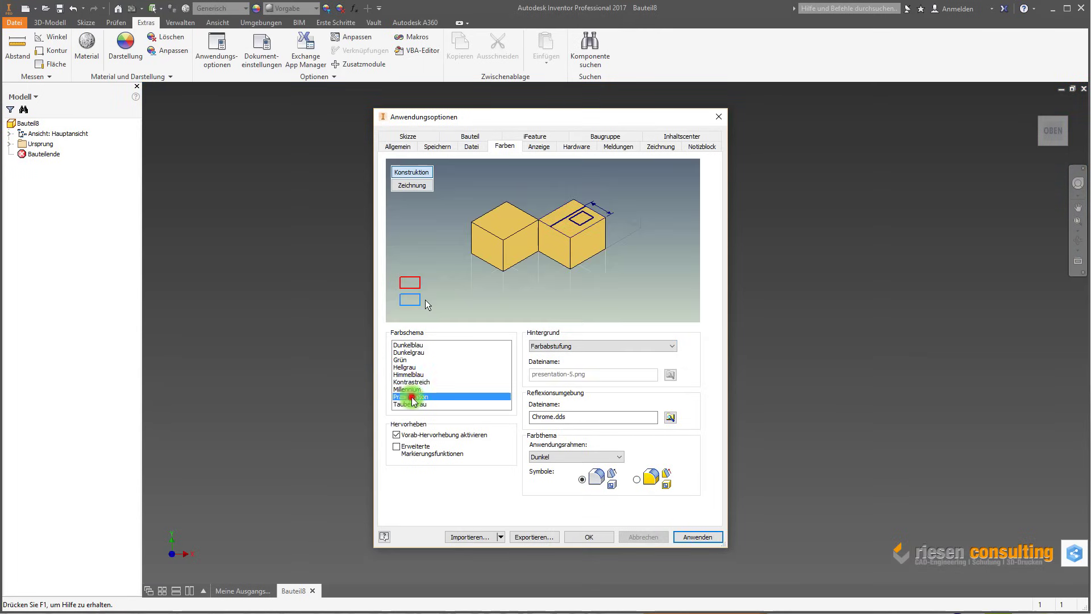
pyautogui.click(699, 536)
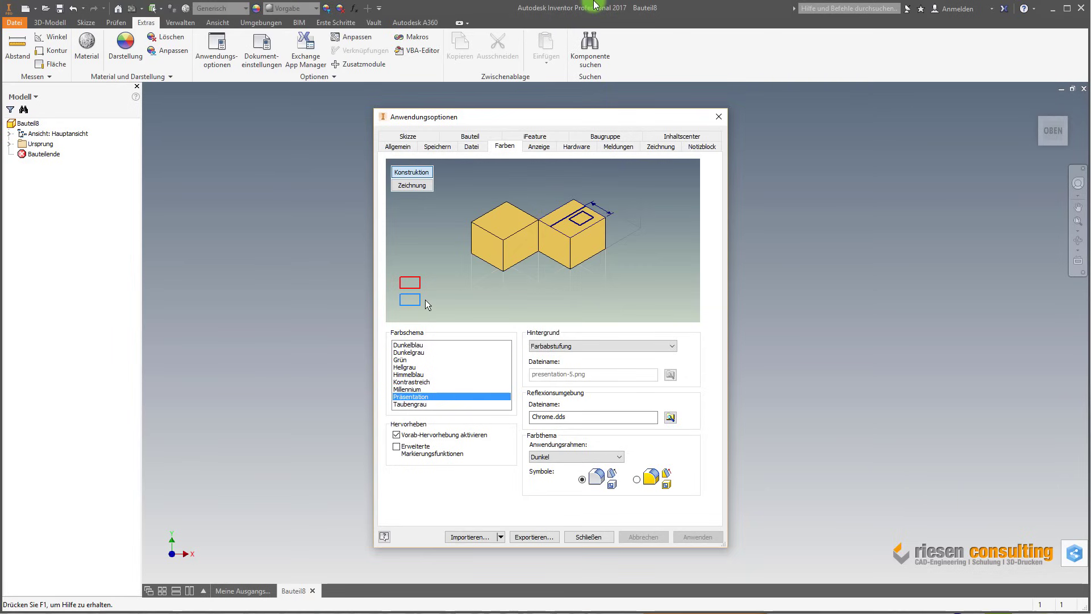
# Step: Try the Hell frame theme, then apply Dunkel as the Anwendungsrahmen theme
pyautogui.click(559, 456)
pyautogui.click(546, 473)
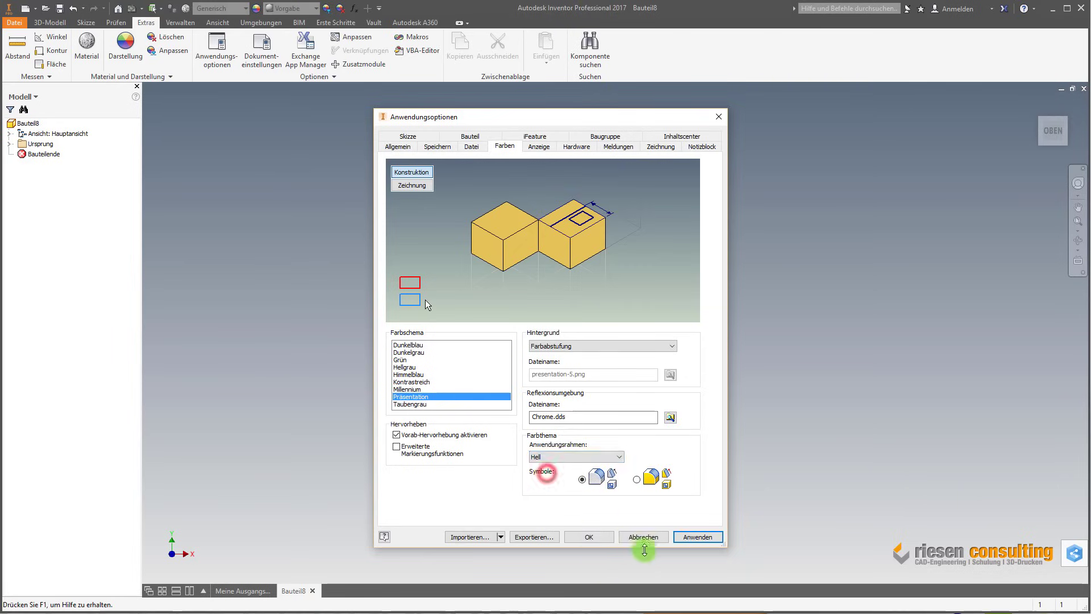
pyautogui.click(695, 536)
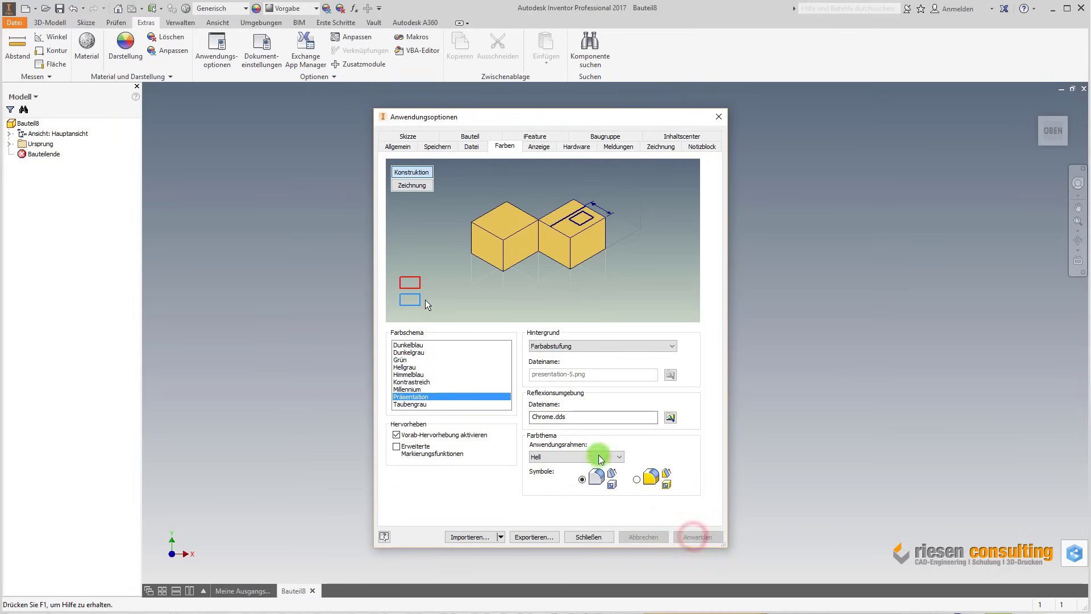
pyautogui.click(560, 457)
pyautogui.click(711, 536)
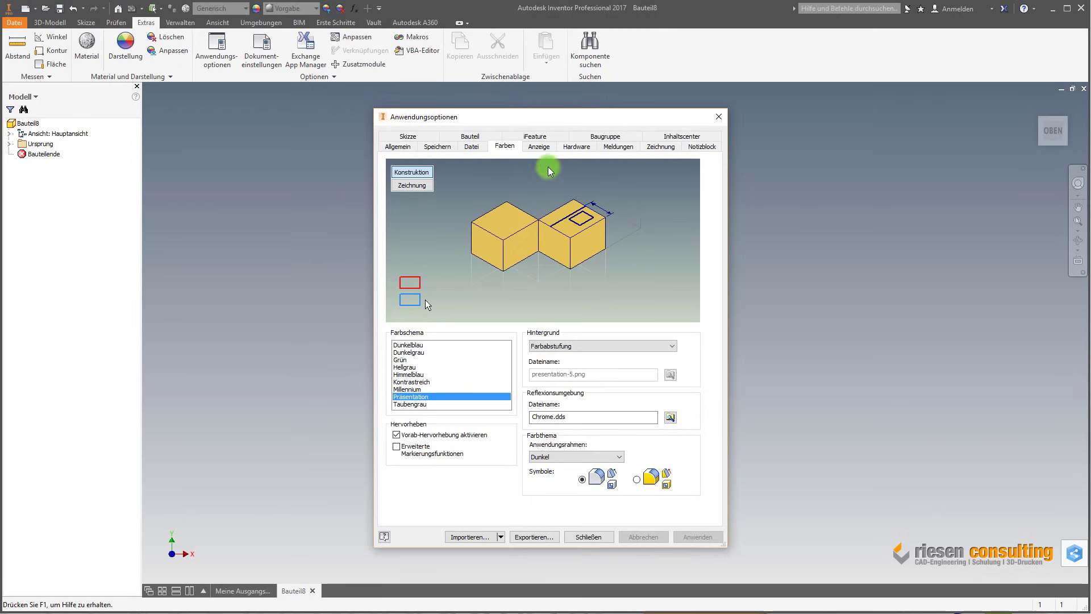
pyautogui.click(541, 148)
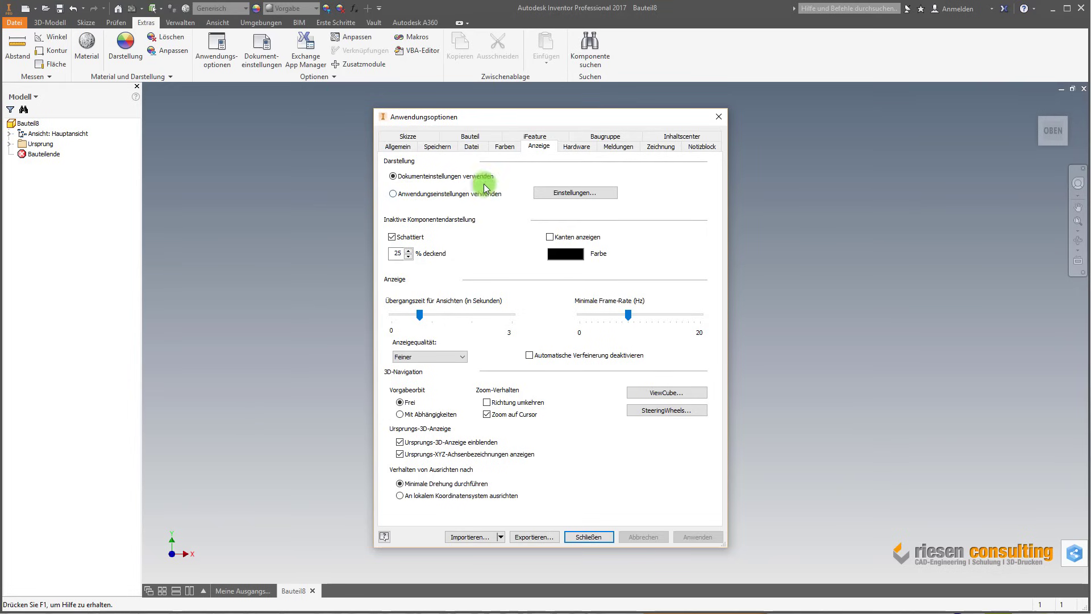
# Step: Set model edges to one colour and the visual style to Schattiert mit Kanten
pyautogui.click(561, 194)
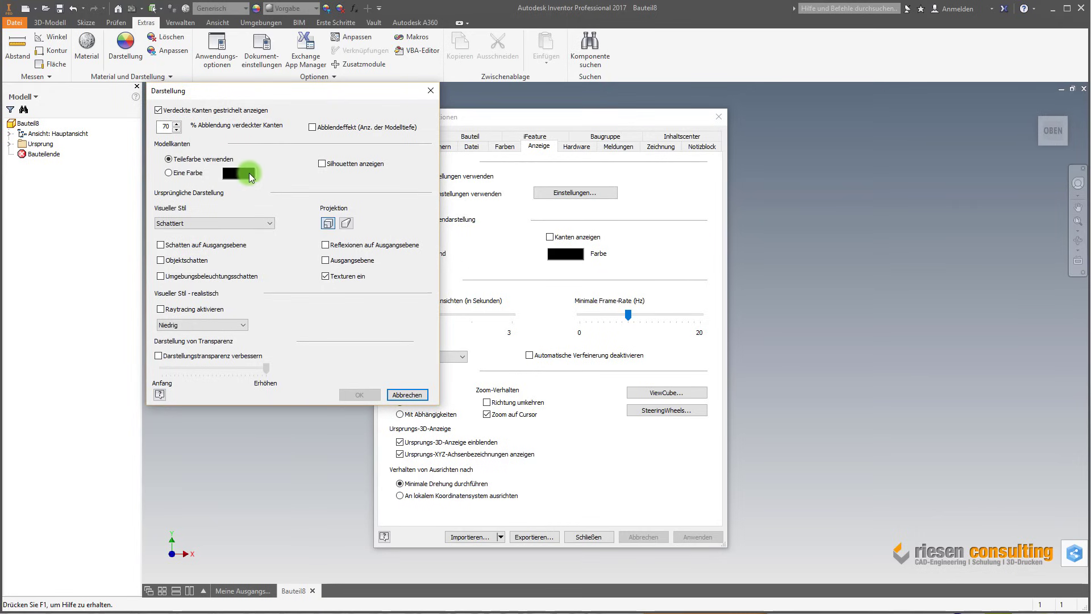
pyautogui.click(188, 173)
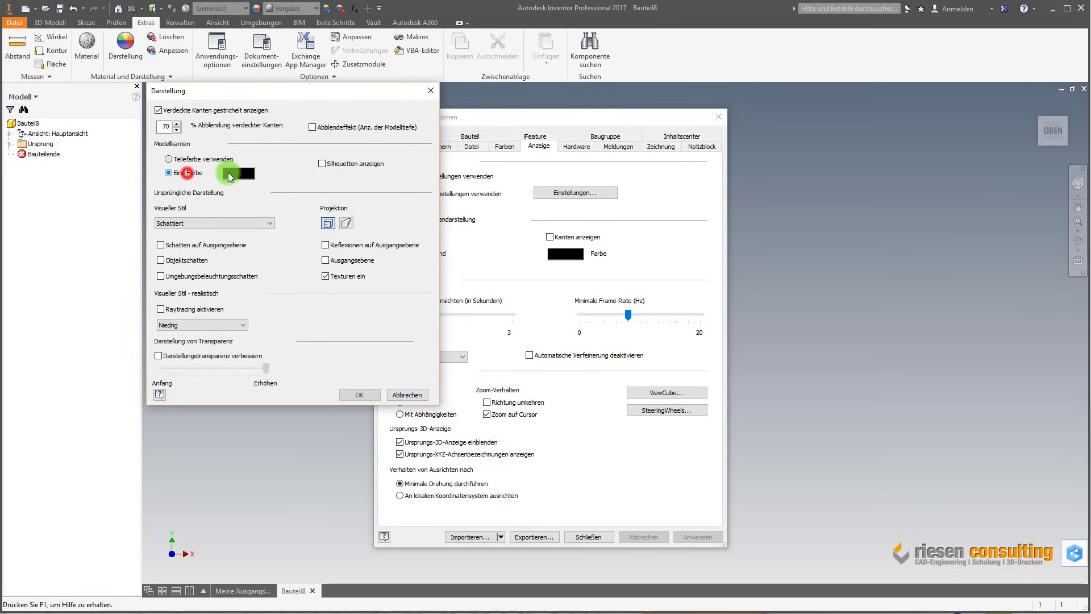
pyautogui.click(240, 173)
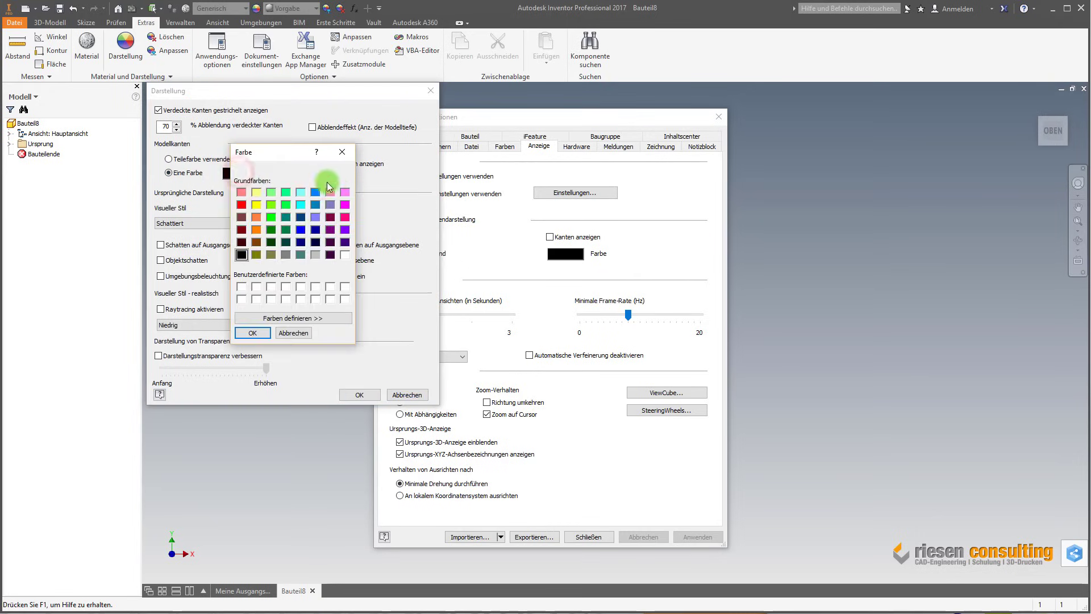
pyautogui.click(300, 334)
pyautogui.click(281, 201)
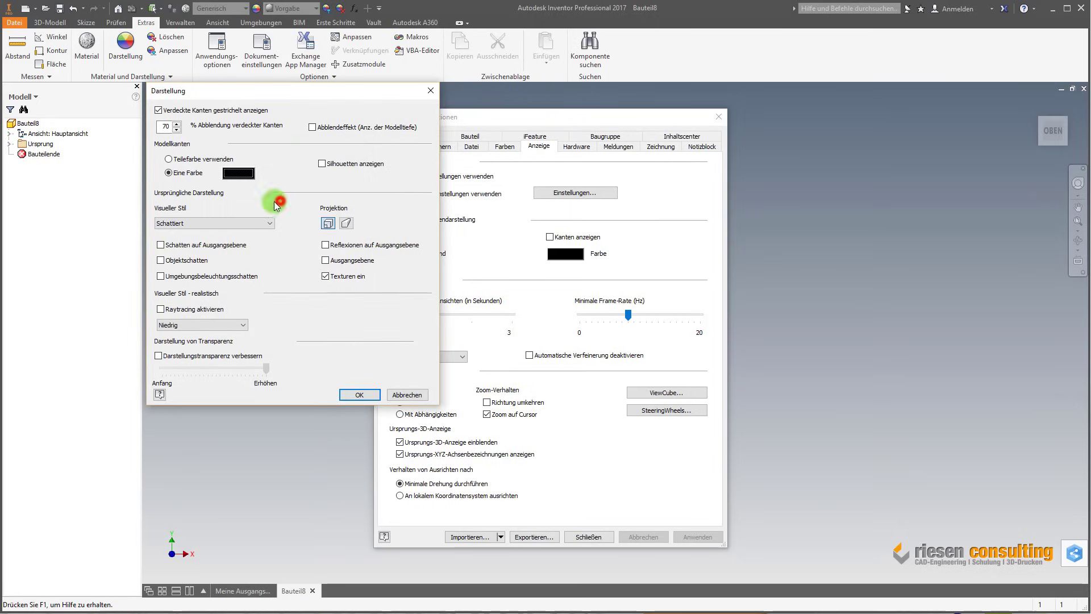
pyautogui.click(230, 224)
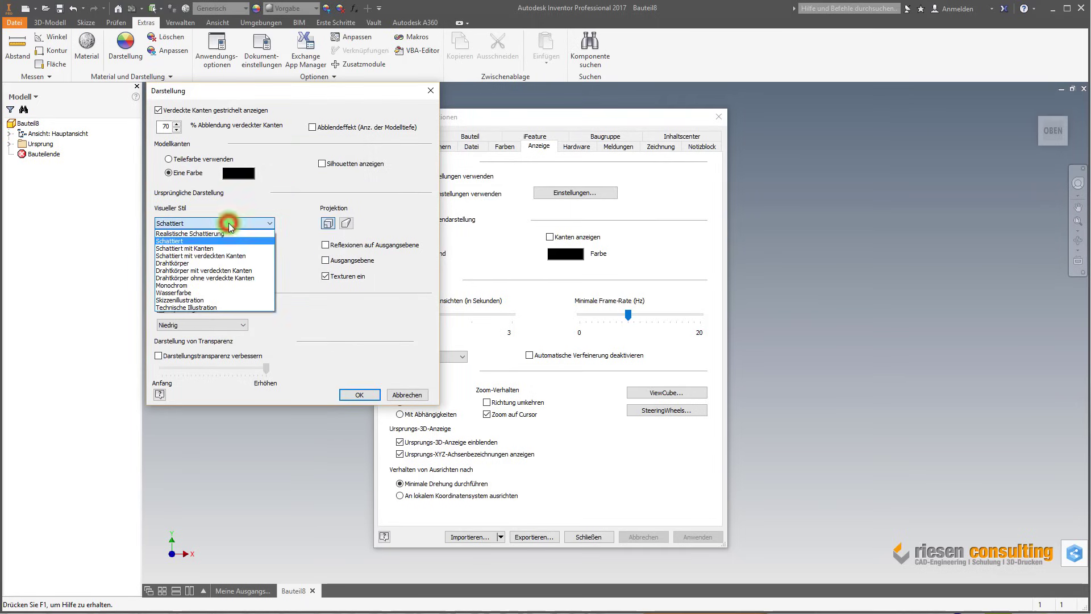
pyautogui.click(234, 248)
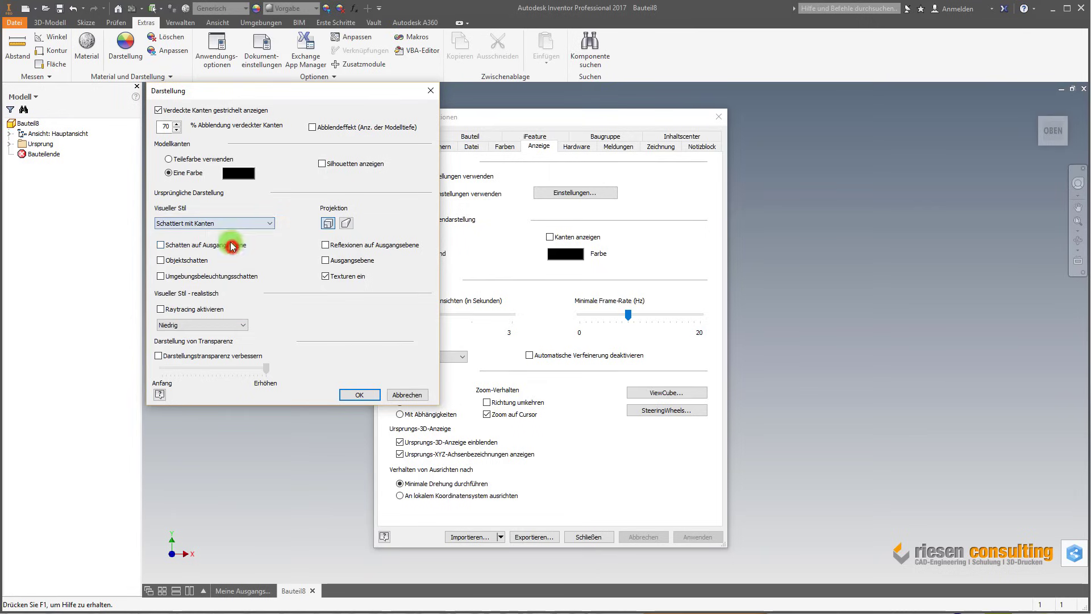
pyautogui.click(277, 207)
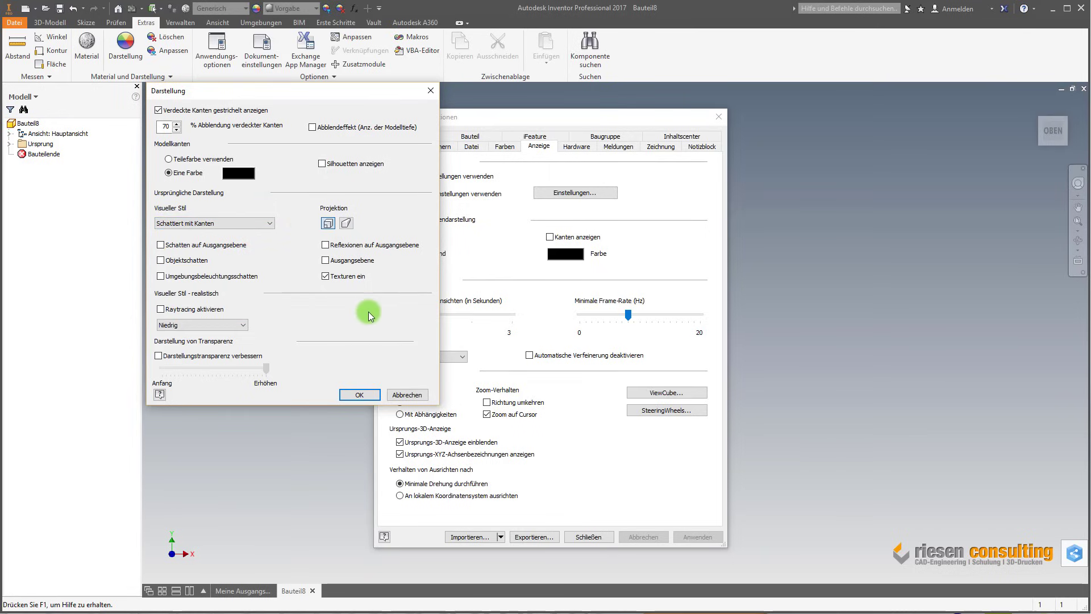
# Step: Confirm the display settings and switch to Anwendungseinstellungen verwenden
pyautogui.click(360, 392)
pyautogui.click(520, 359)
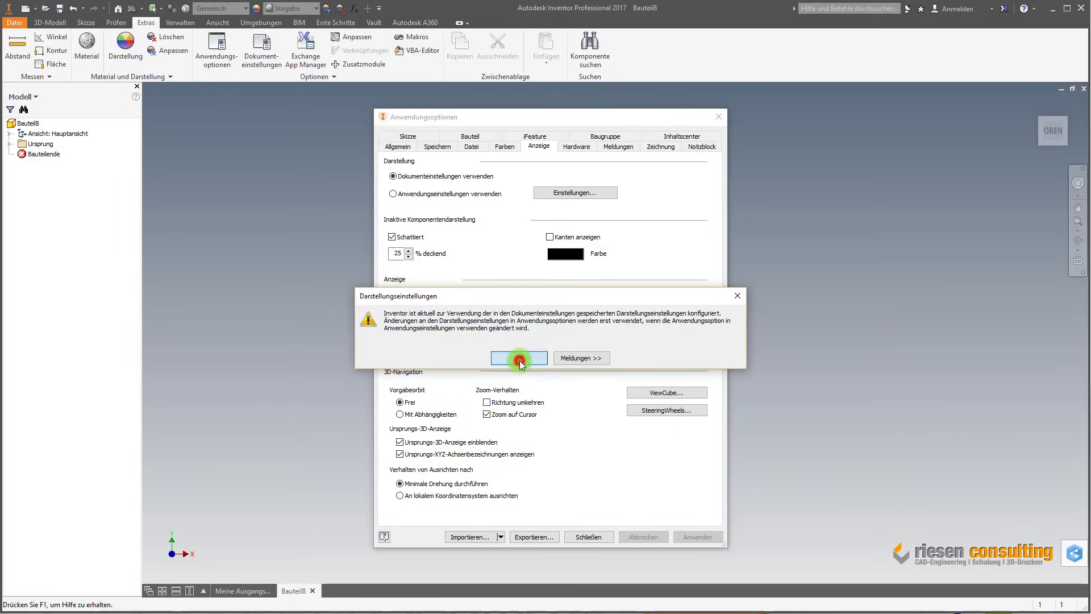
pyautogui.click(456, 195)
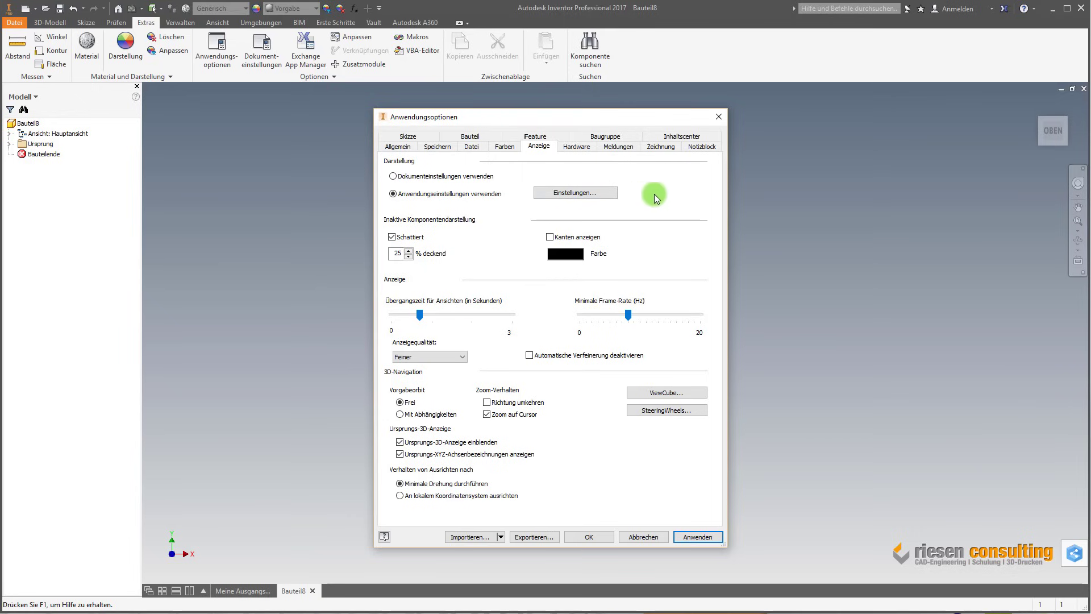
pyautogui.click(663, 149)
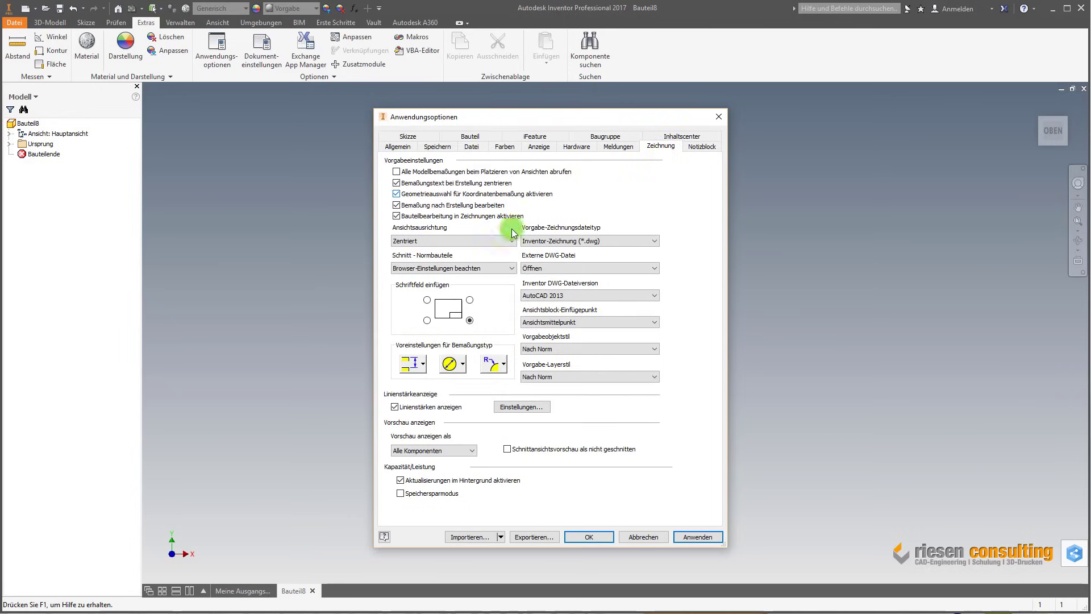
# Step: Choose AutoCAD 2000 as the Inventor DWG file version and apply it
pyautogui.click(591, 242)
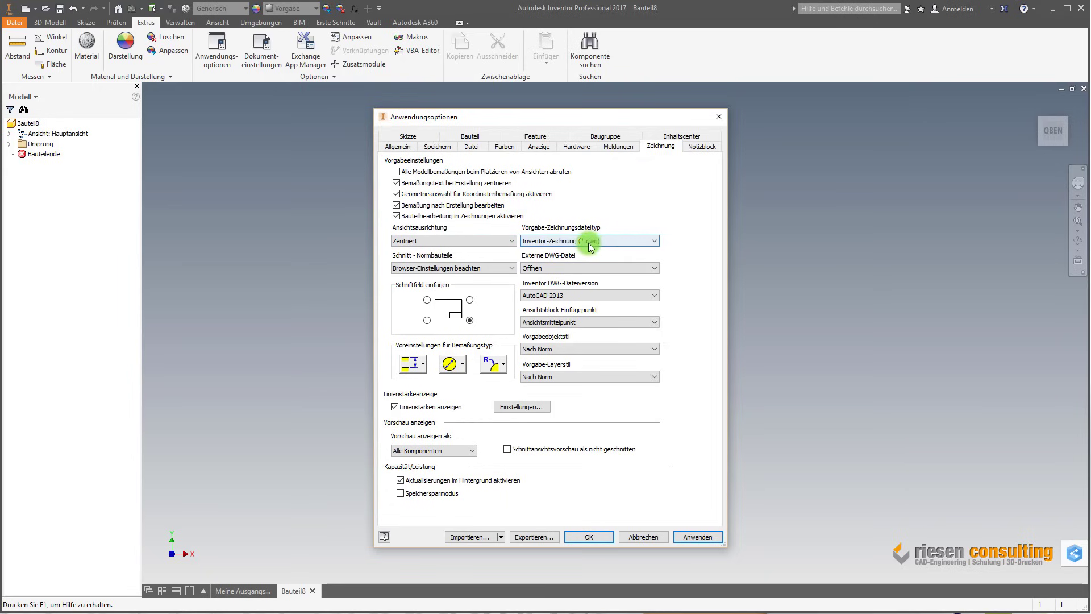
pyautogui.click(581, 294)
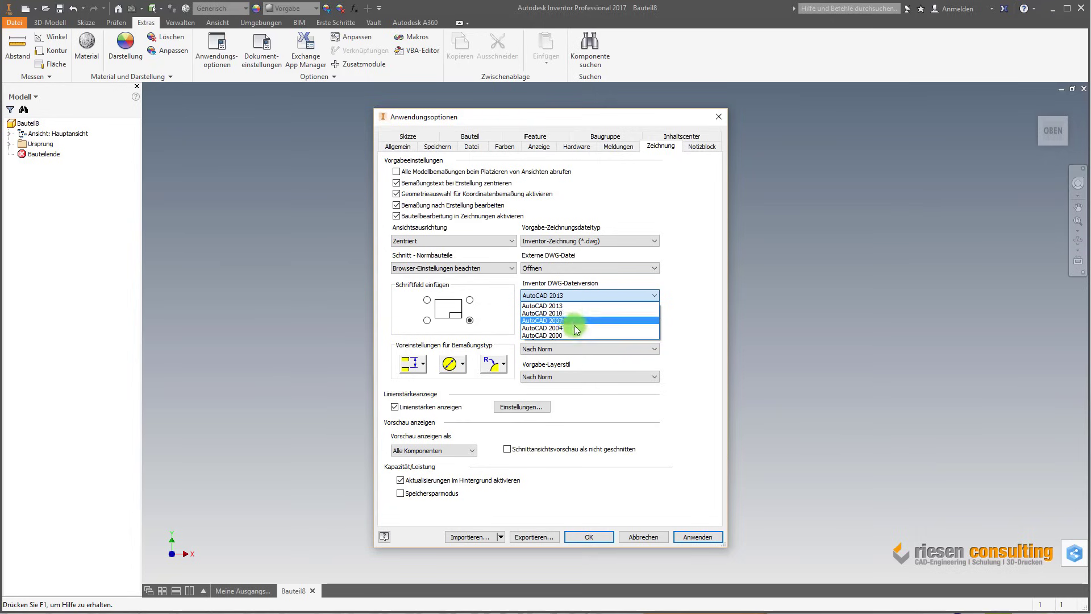
pyautogui.click(575, 336)
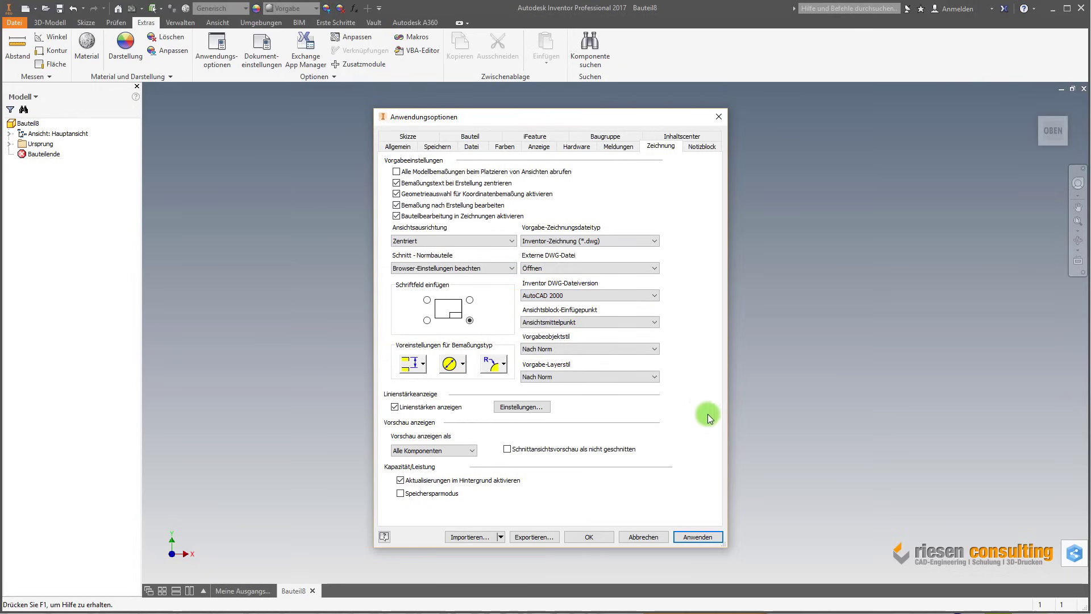
pyautogui.click(714, 540)
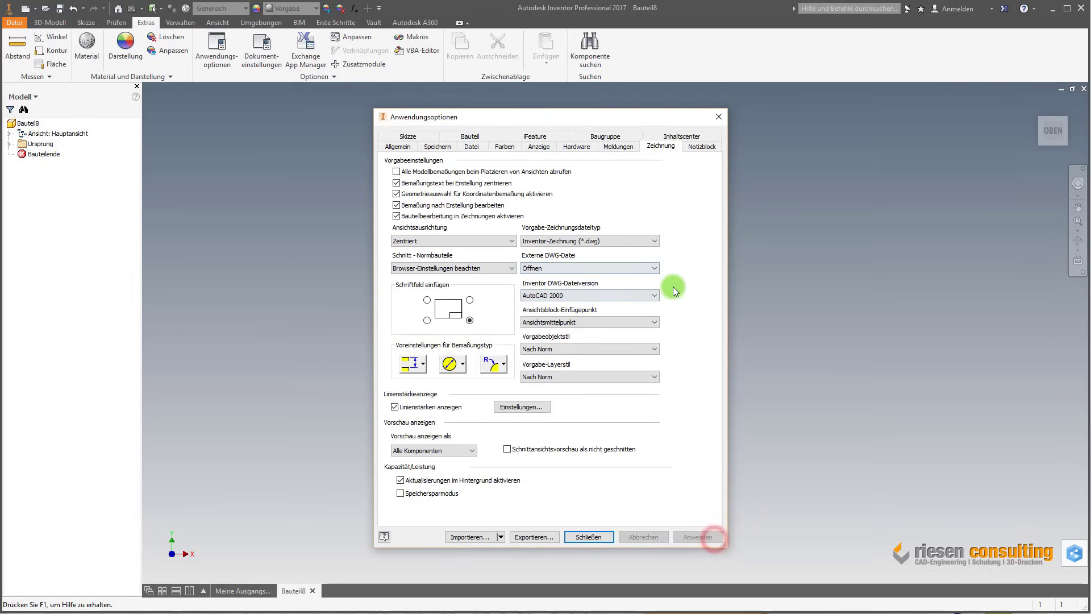
# Step: Disable associative sketch geometry projection in the Baugruppe options and apply the change
pyautogui.click(617, 136)
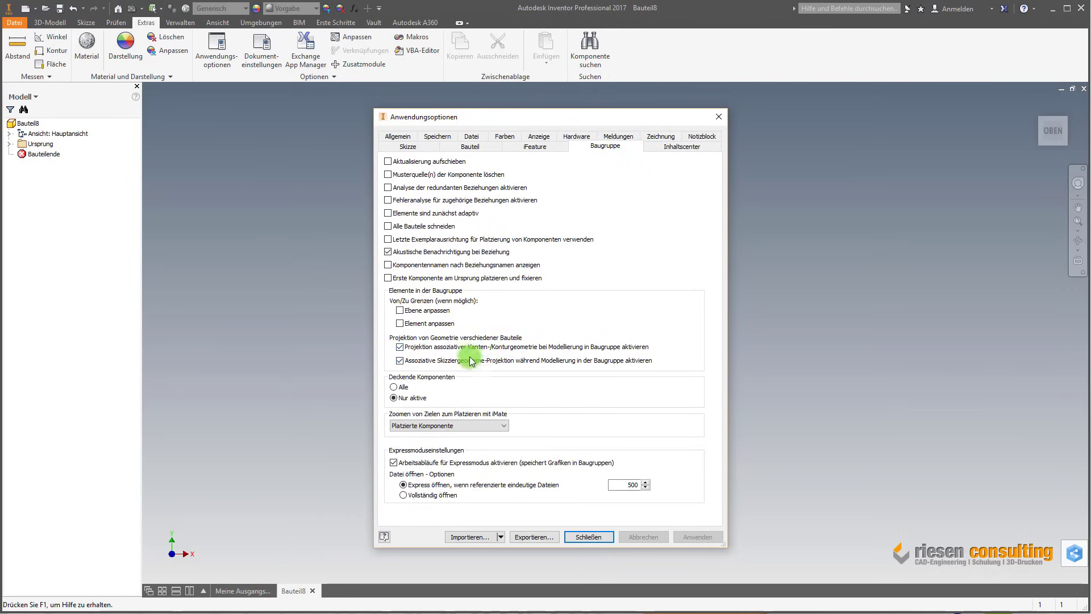
pyautogui.click(400, 360)
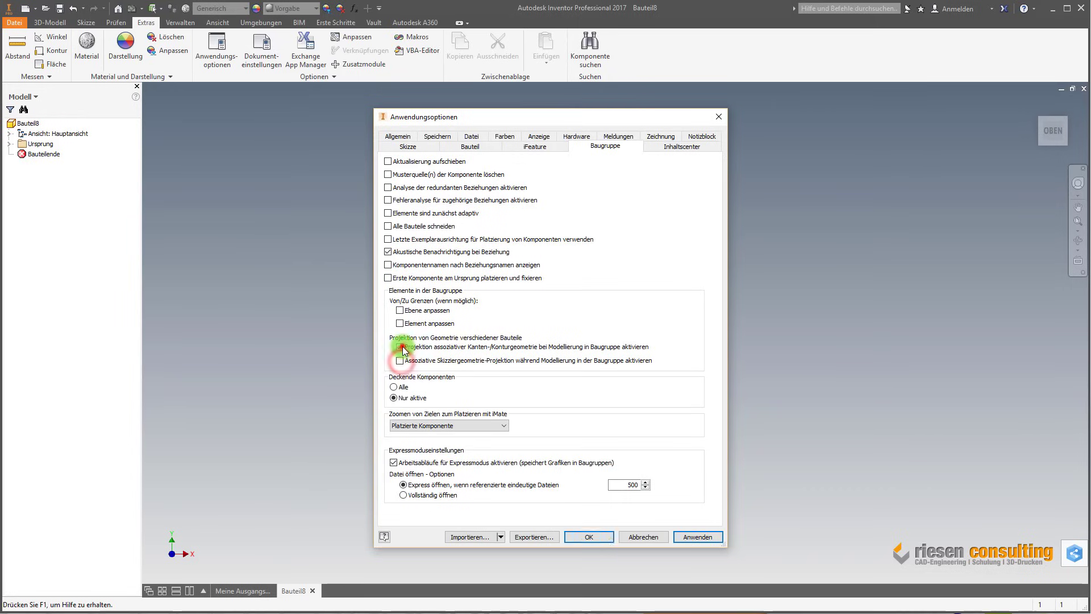
pyautogui.click(707, 538)
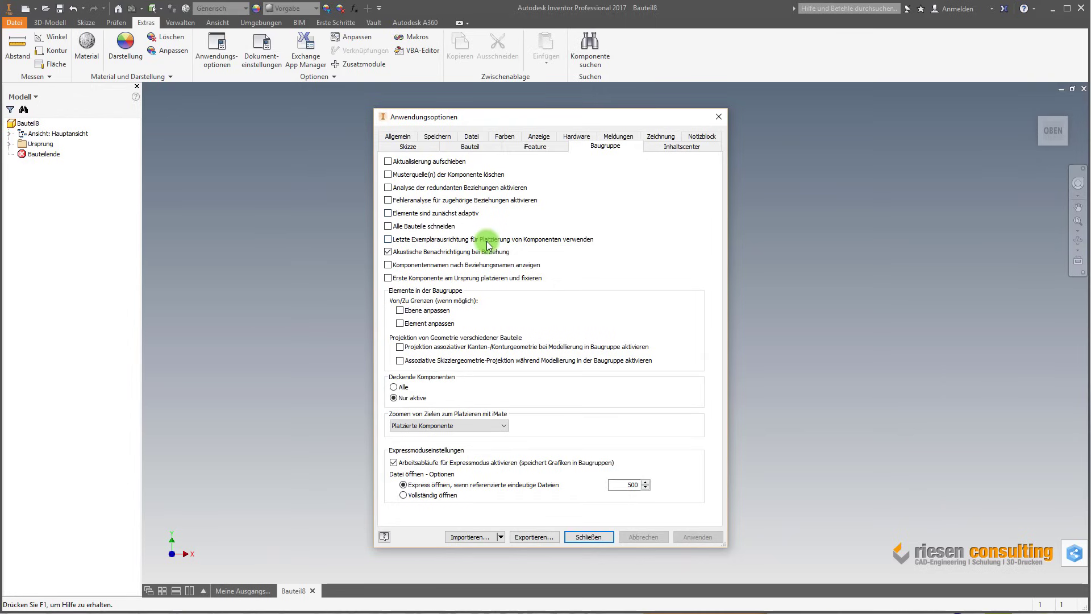
pyautogui.click(480, 148)
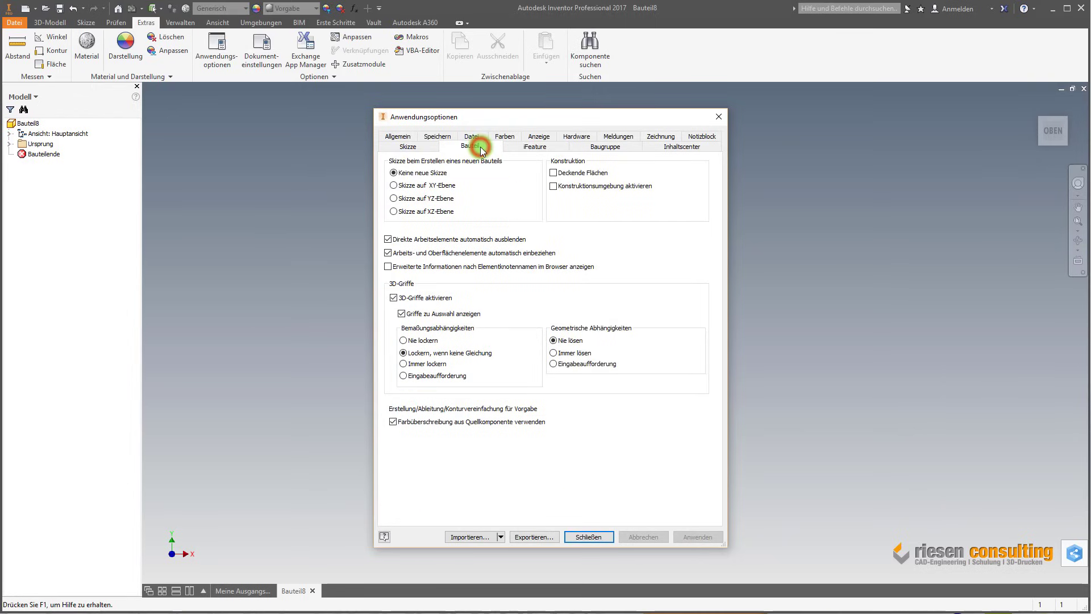
pyautogui.click(426, 149)
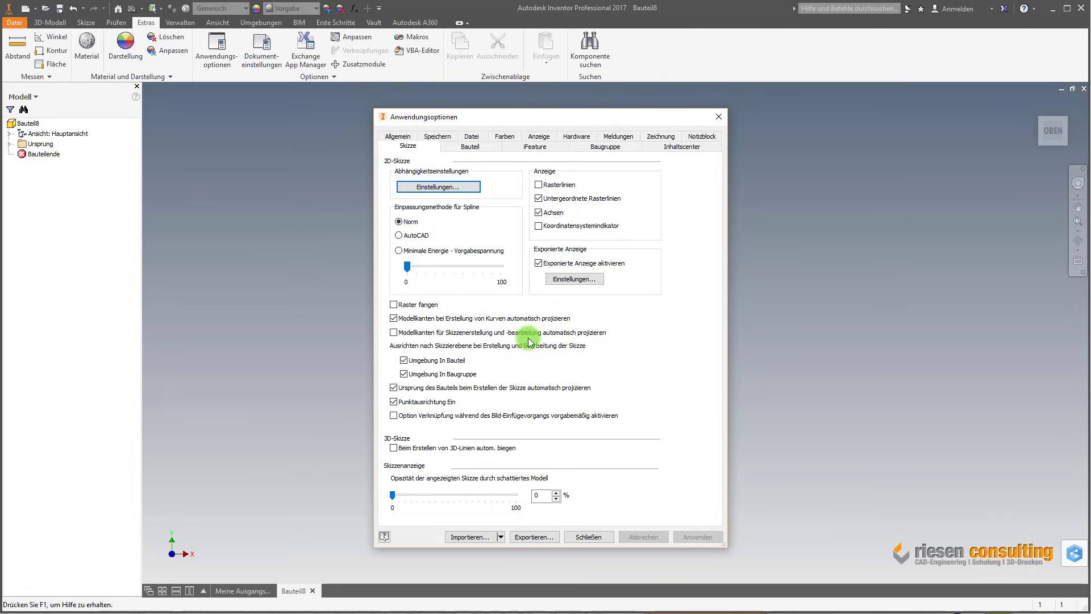
# Step: Close Anwendungsoptionen and show the 3D-Modell ribbon commands for Bauteil8
pyautogui.click(595, 537)
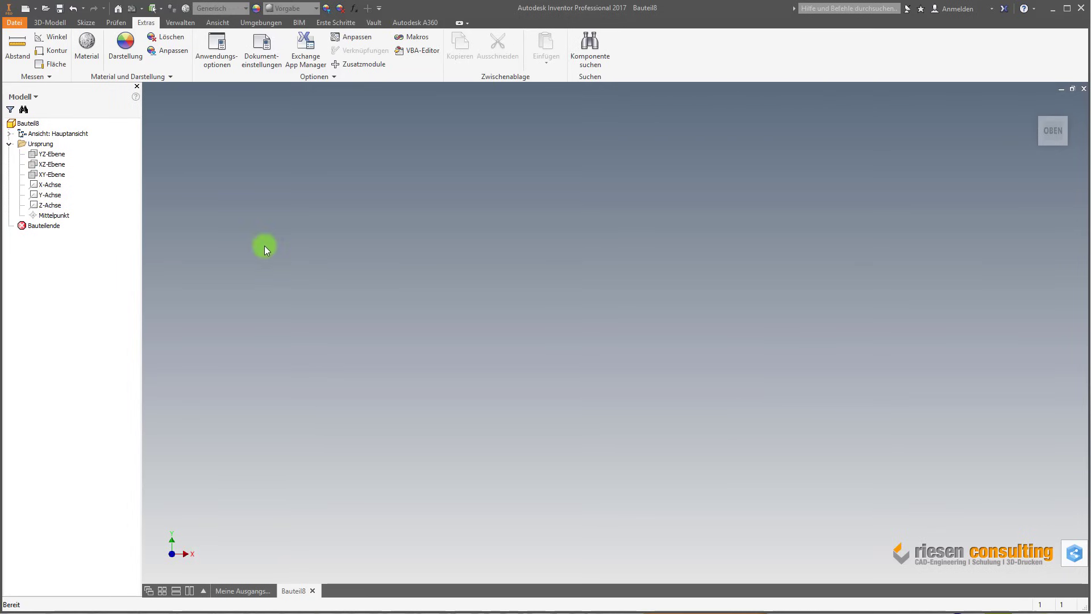
pyautogui.click(47, 23)
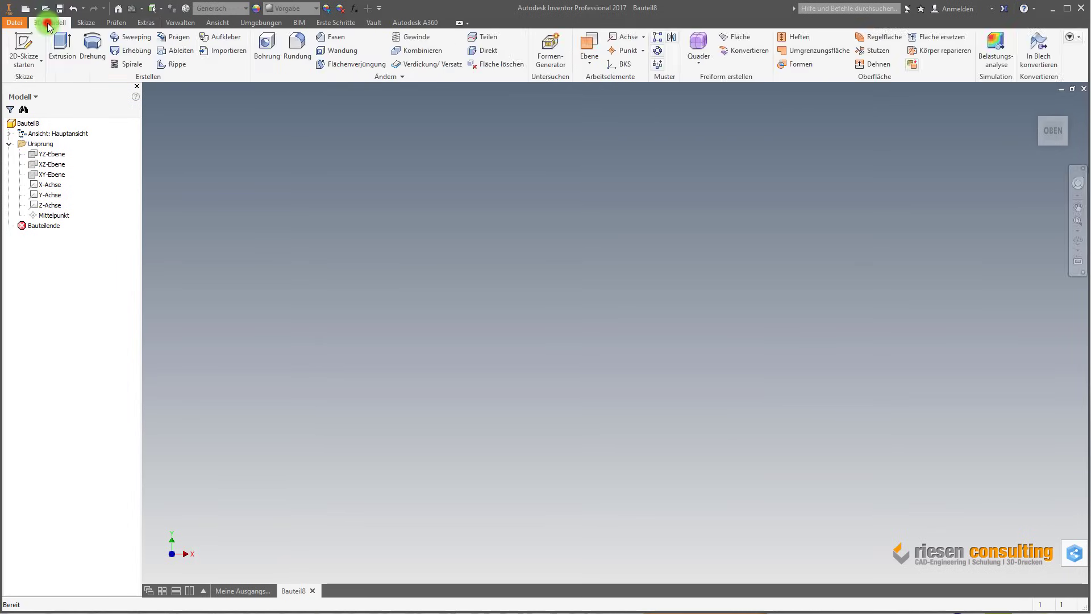
pyautogui.click(23, 61)
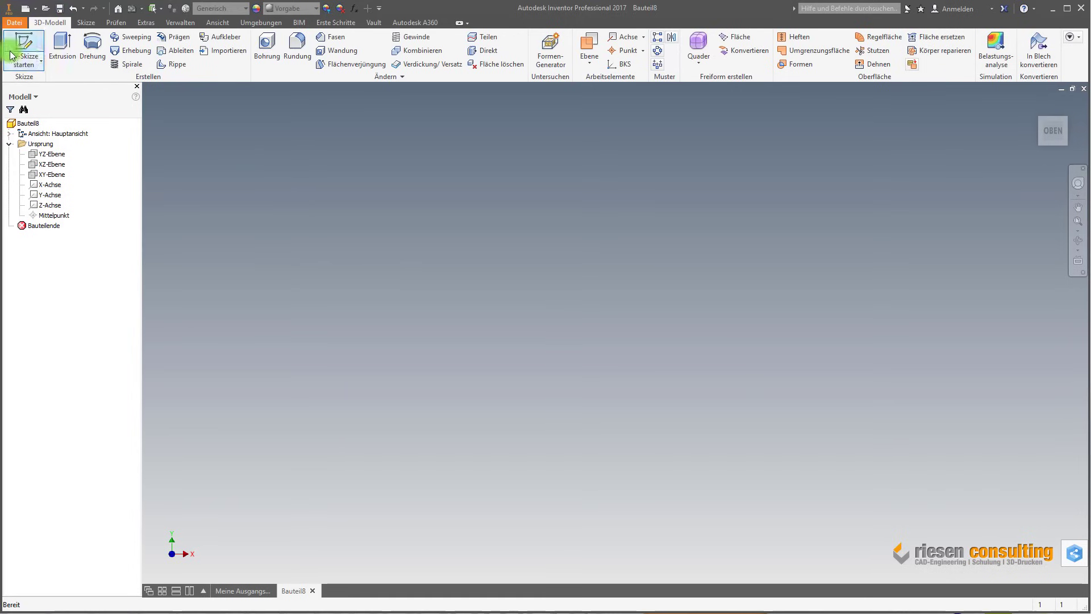
# Step: Create Skizze1 on the XY-Ebene of Bauteil8 using Neue Skizze from the viewport menu
pyautogui.click(38, 55)
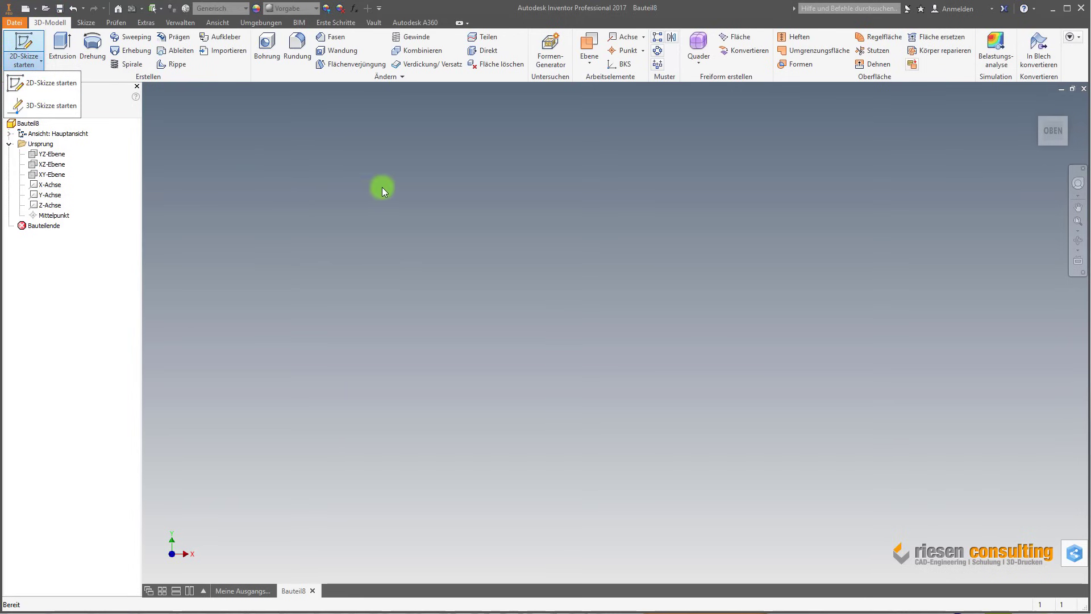
pyautogui.click(447, 189)
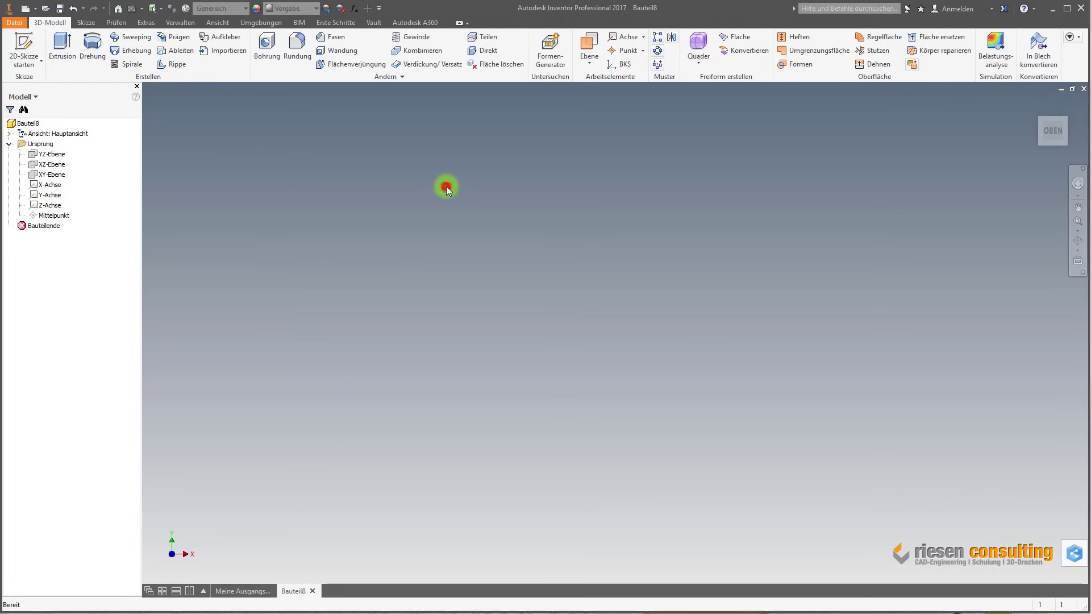
pyautogui.rightClick(479, 174)
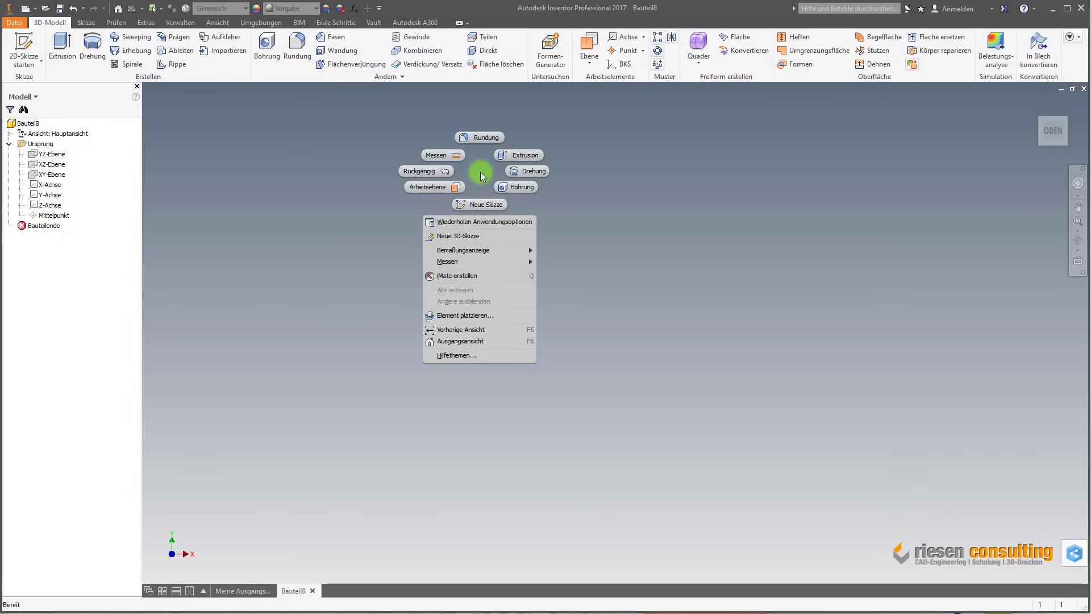
pyautogui.click(489, 206)
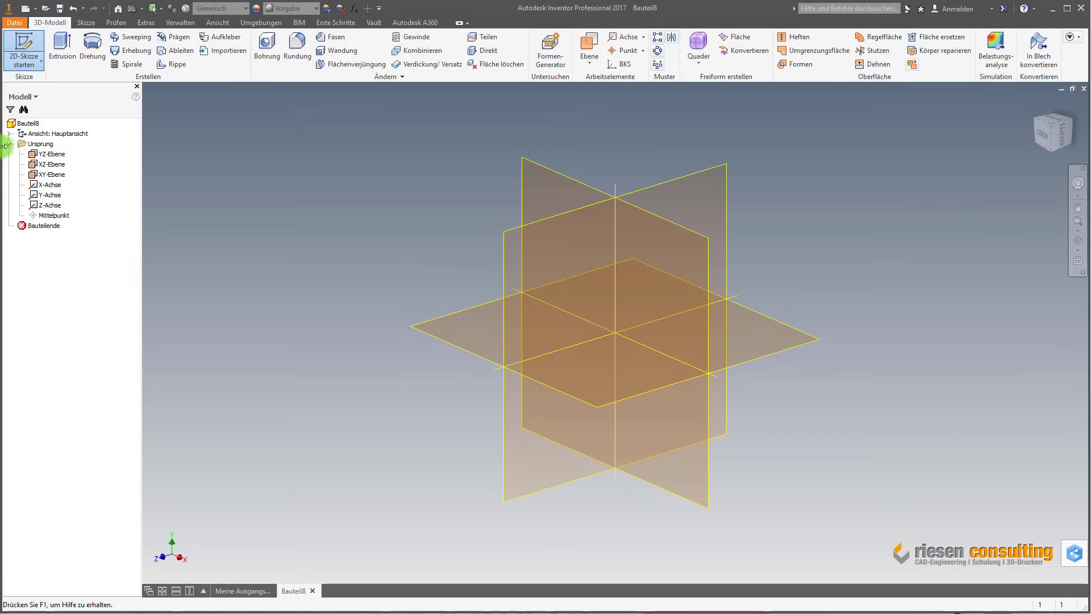
pyautogui.click(9, 144)
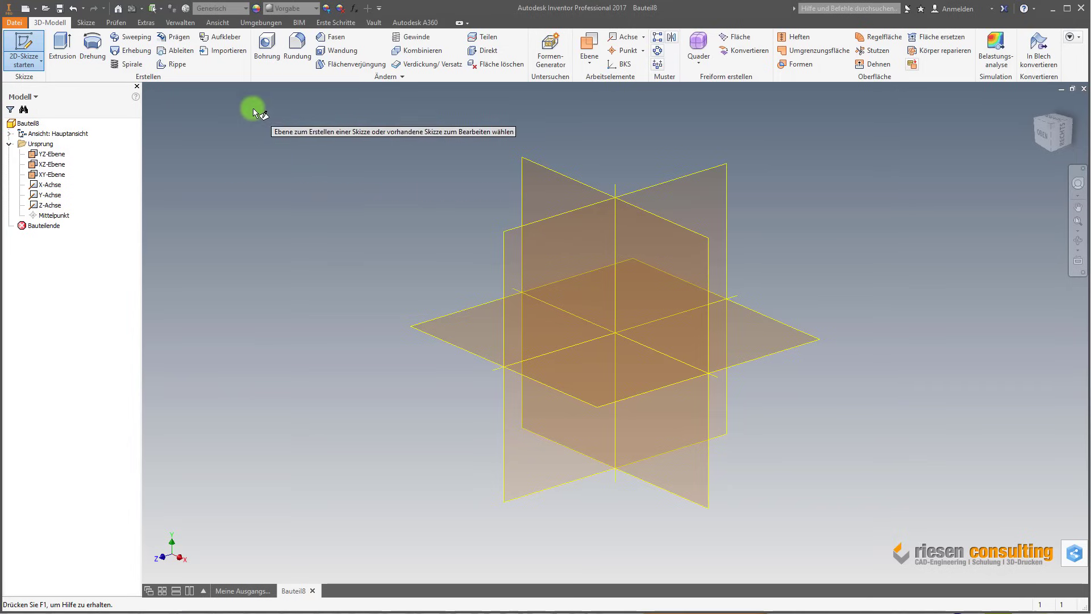
pyautogui.click(548, 167)
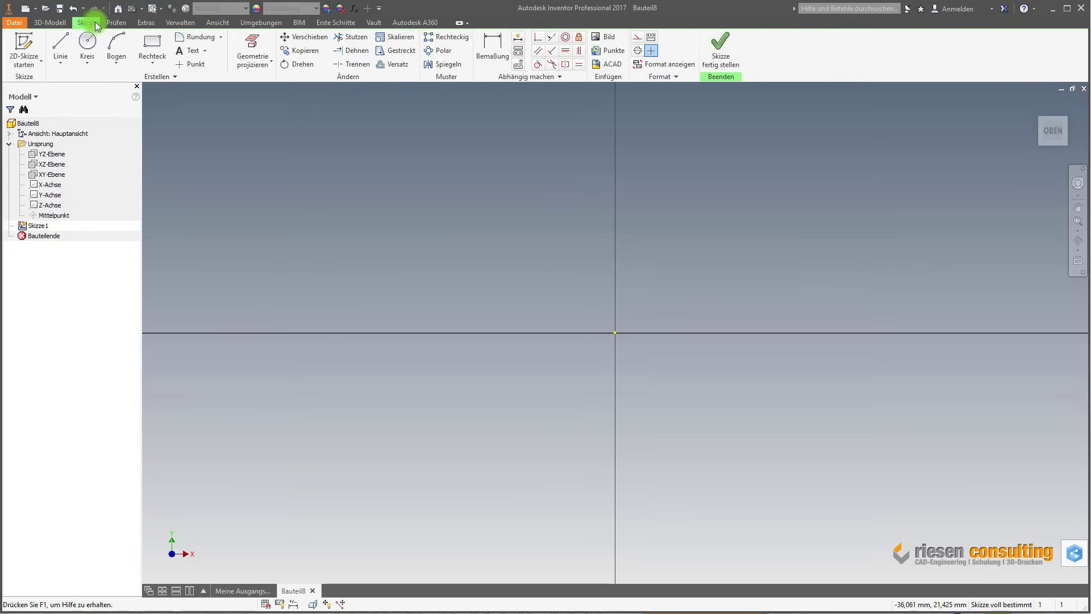
# Step: Draw a two-point Rechteck from upper-left to lower-right of the sketch origin
pyautogui.click(87, 43)
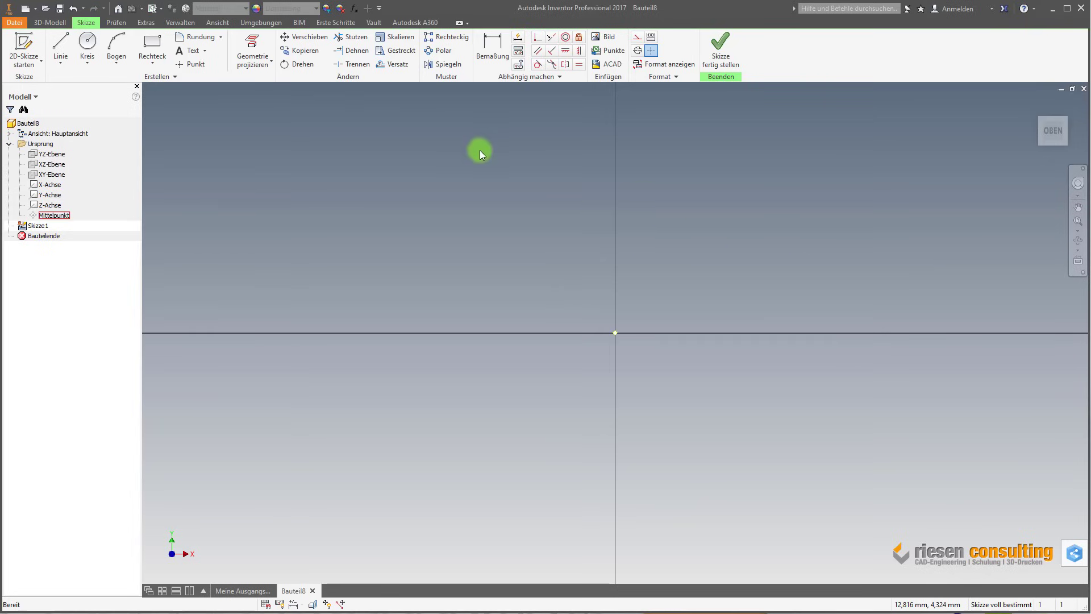
pyautogui.click(152, 43)
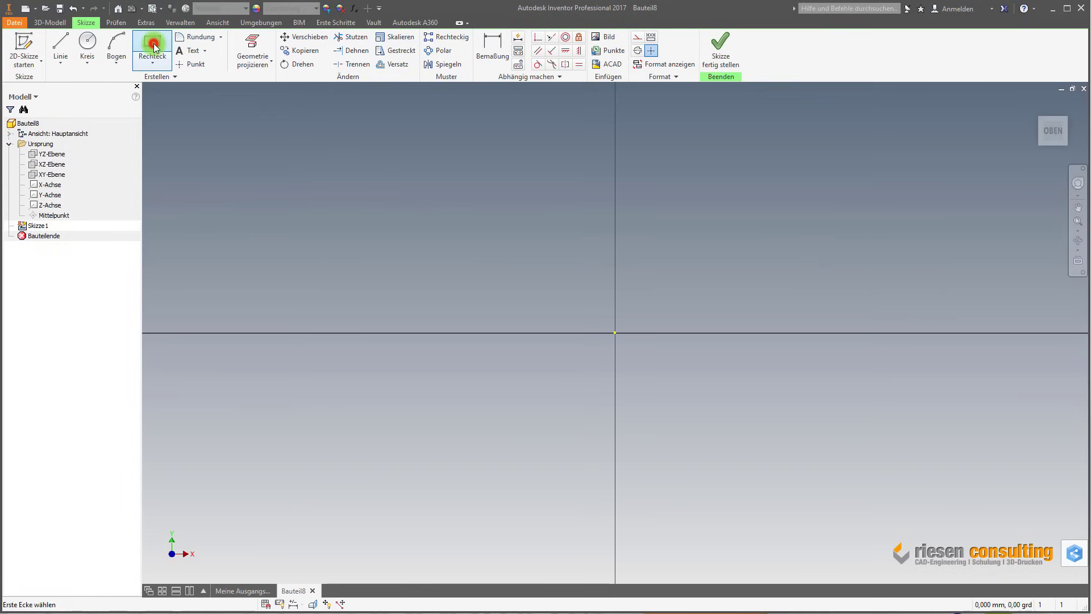
pyautogui.click(368, 201)
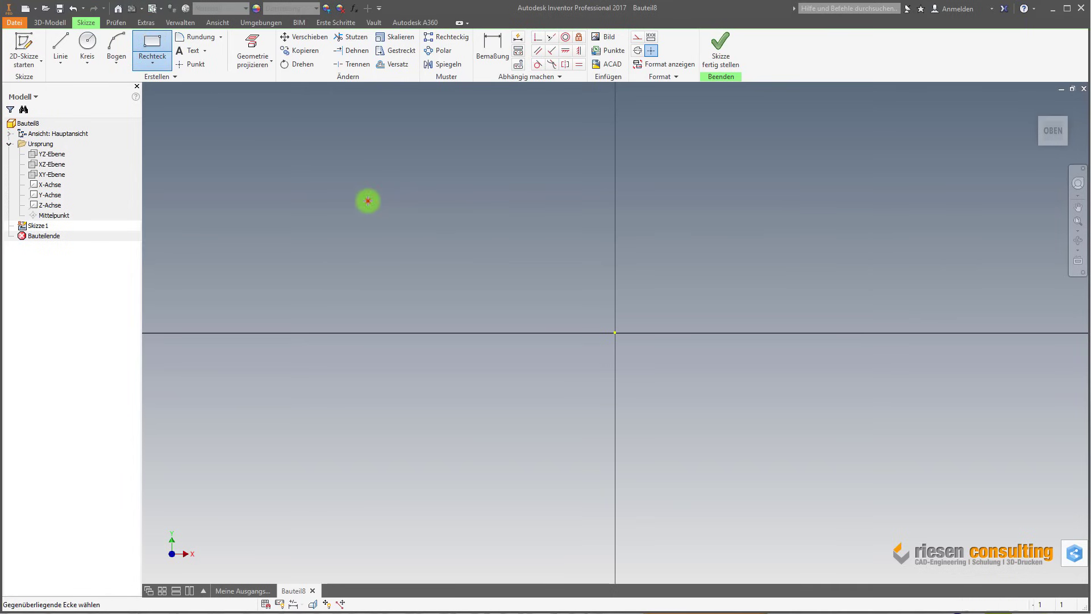
pyautogui.click(881, 466)
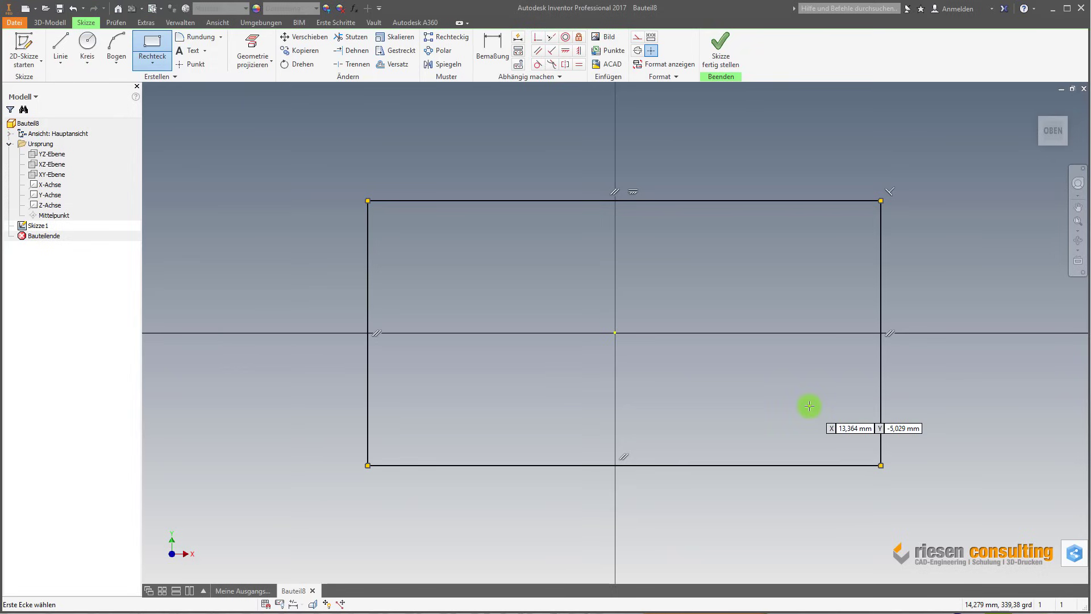
pyautogui.press('Escape')
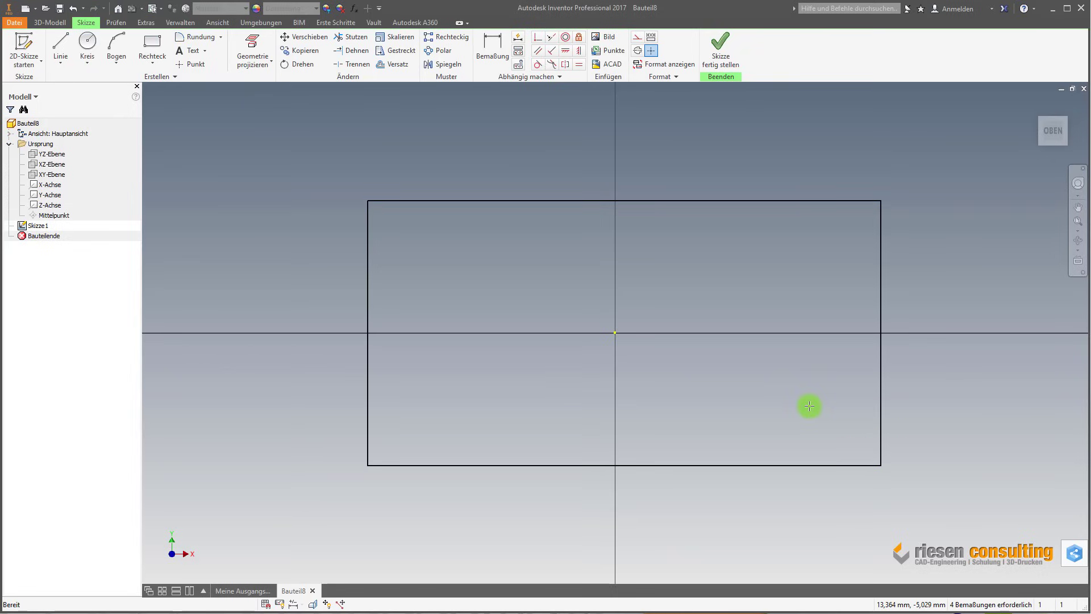
pyautogui.press('Return')
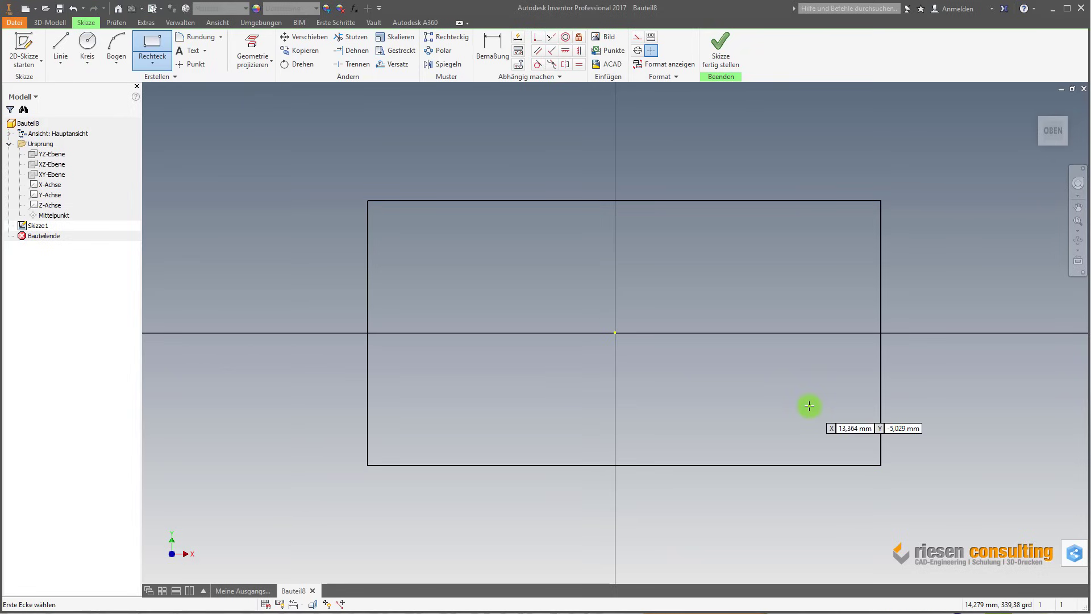
pyautogui.press('Escape')
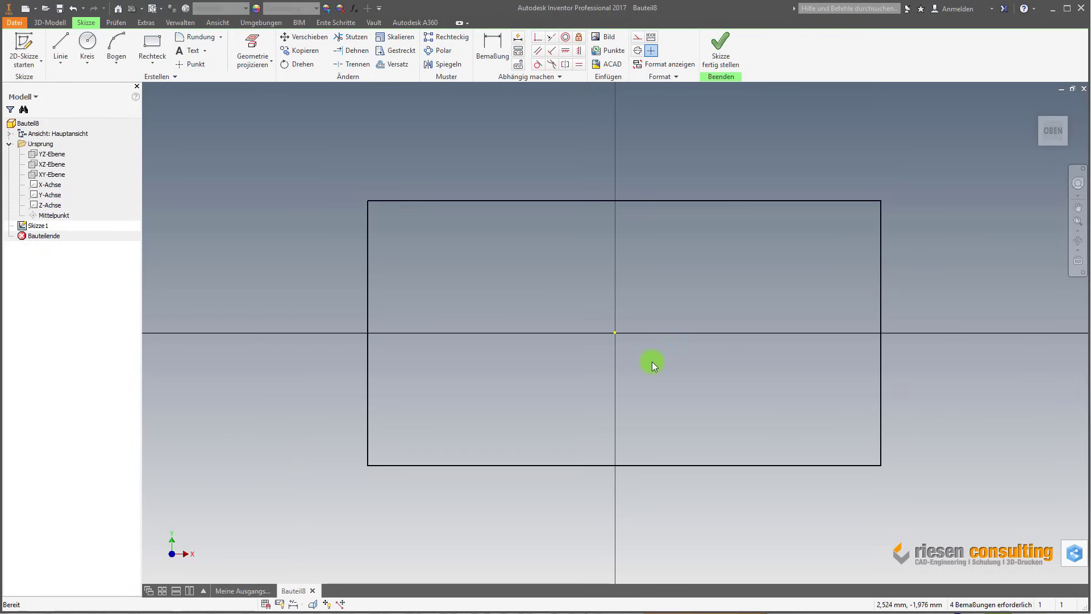
pyautogui.scroll(5, 653, 361)
pyautogui.scroll(-4, 650, 362)
pyautogui.scroll(-3, 653, 363)
pyautogui.scroll(3, 653, 362)
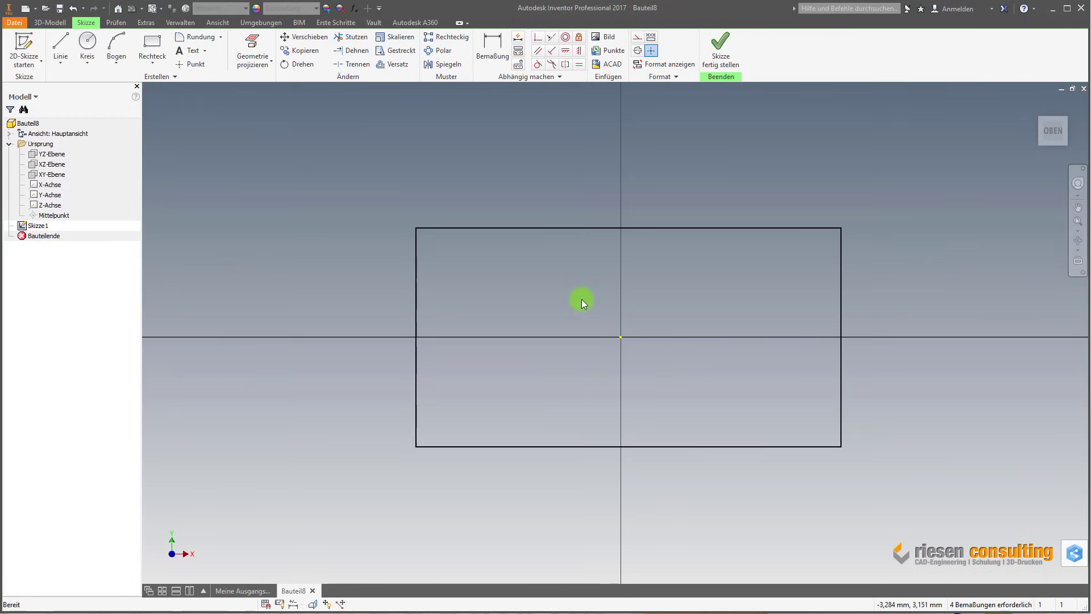
pyautogui.scroll(-1, 578, 297)
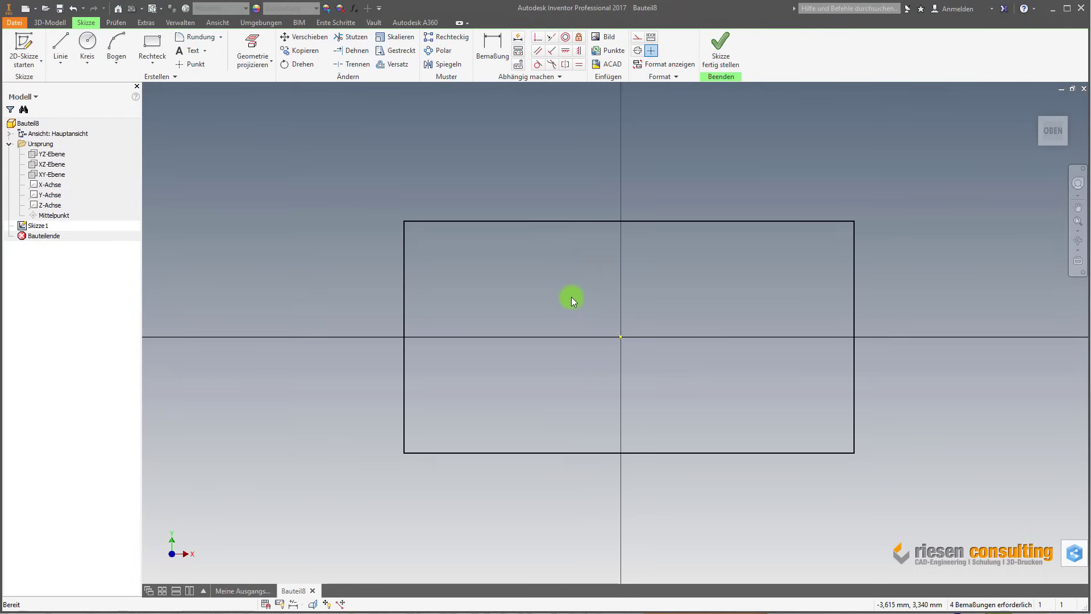
pyautogui.scroll(-3, 570, 297)
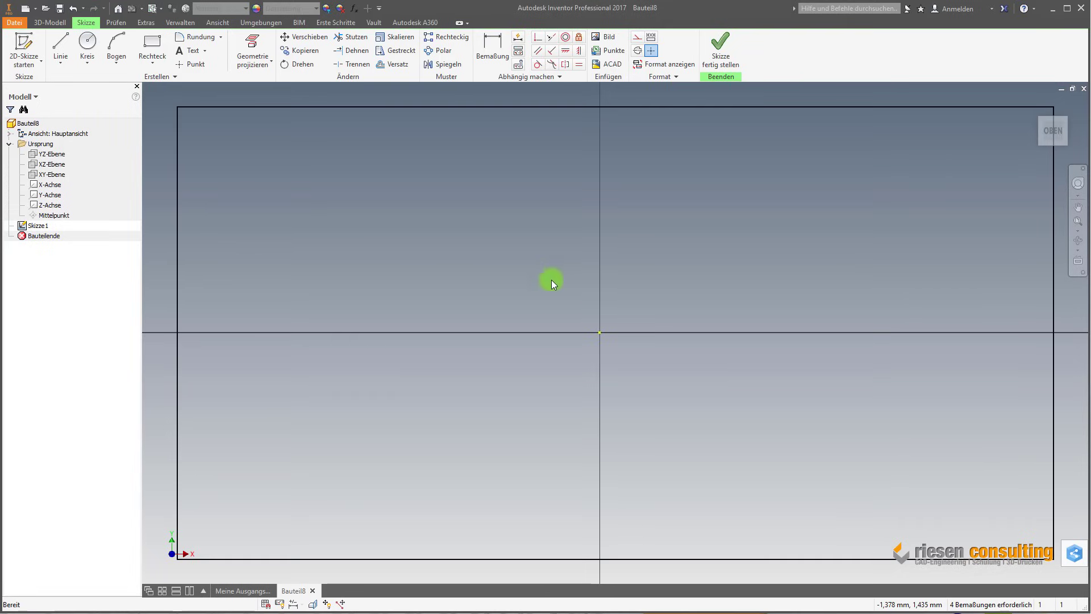
pyautogui.scroll(-3, 565, 260)
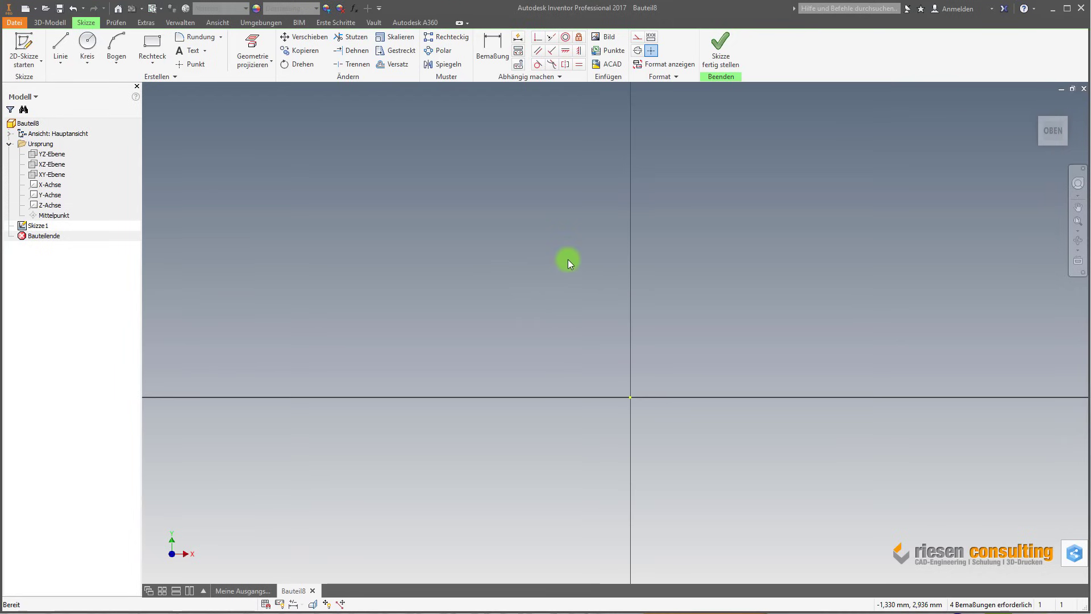
pyautogui.scroll(4, 568, 261)
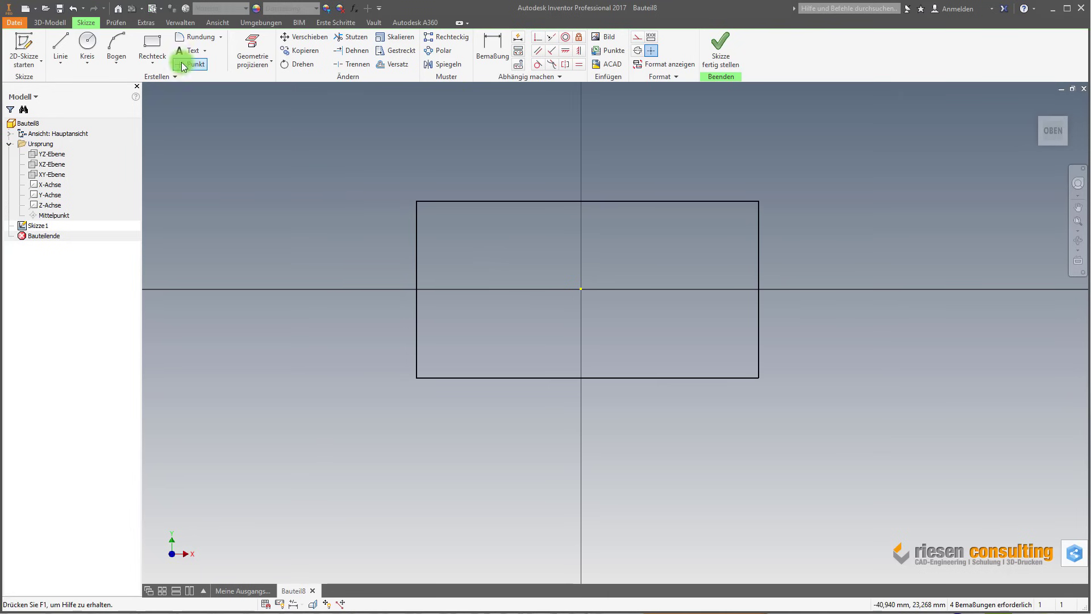
pyautogui.click(151, 26)
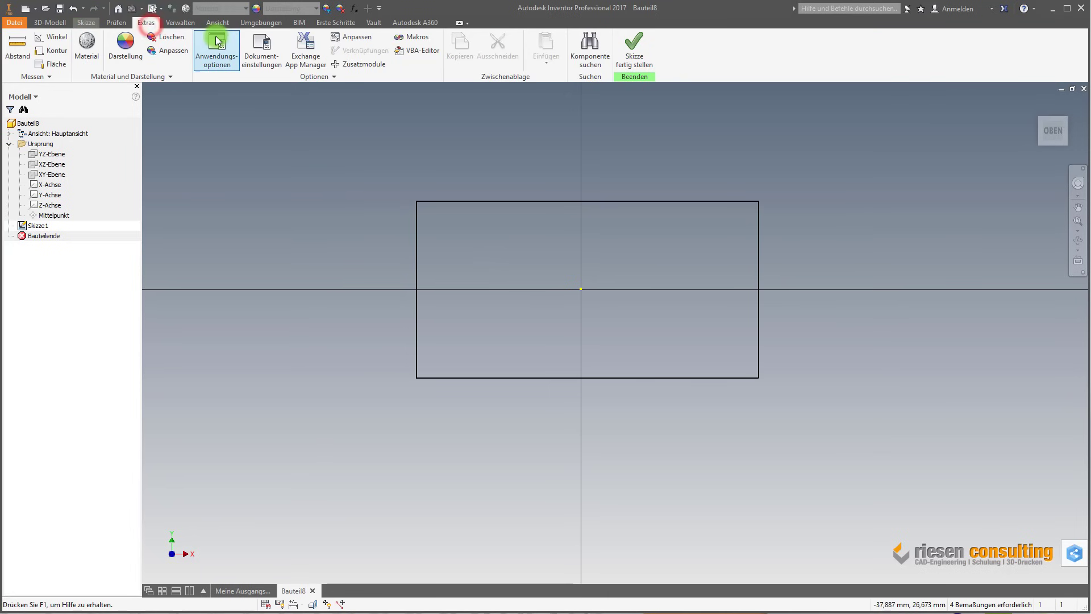
pyautogui.click(217, 40)
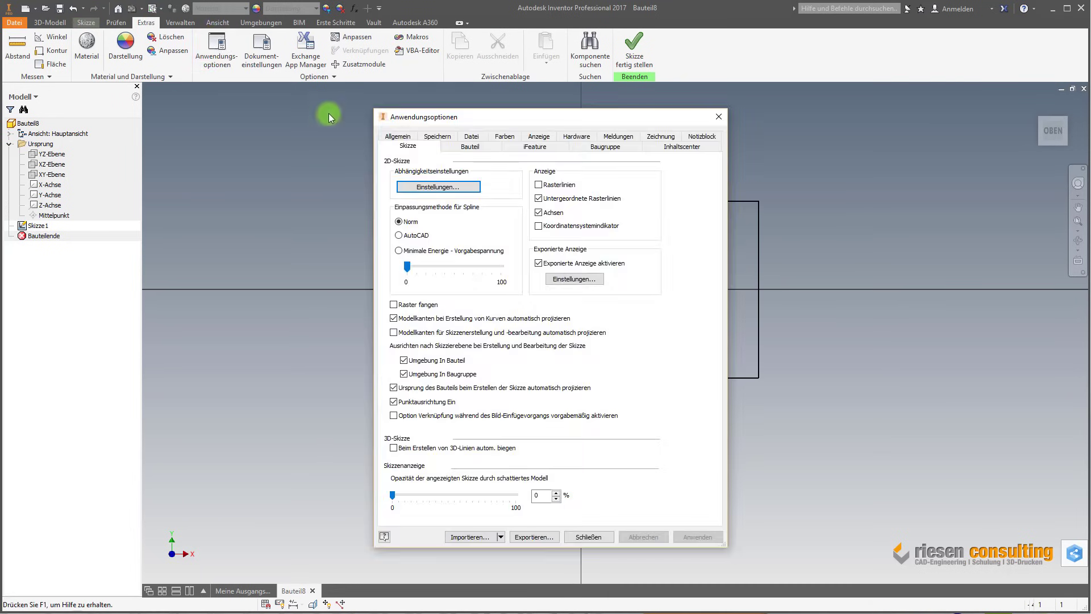
pyautogui.click(404, 136)
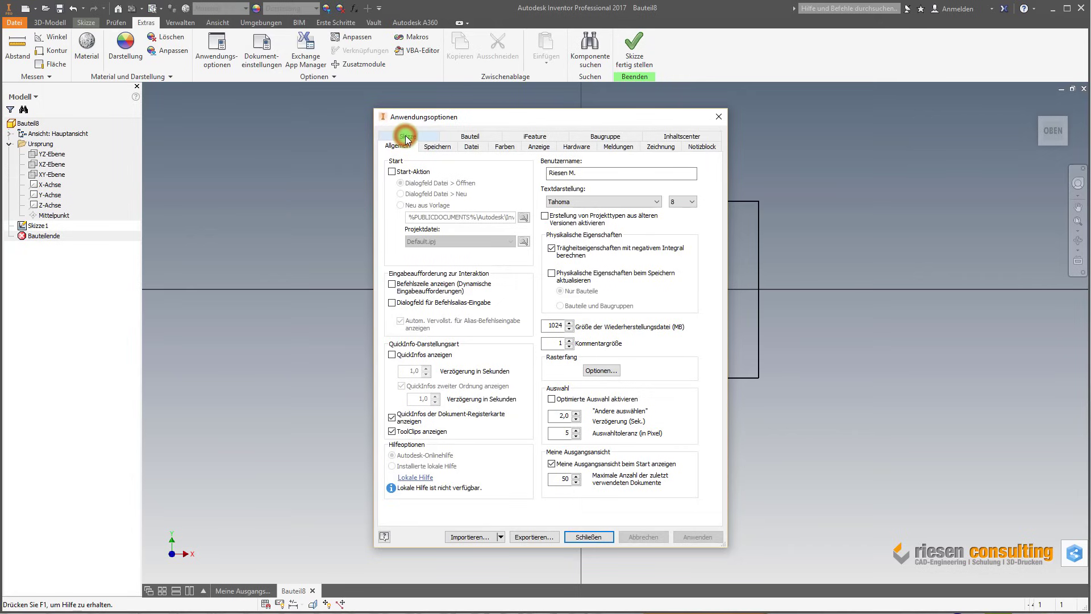
pyautogui.click(538, 149)
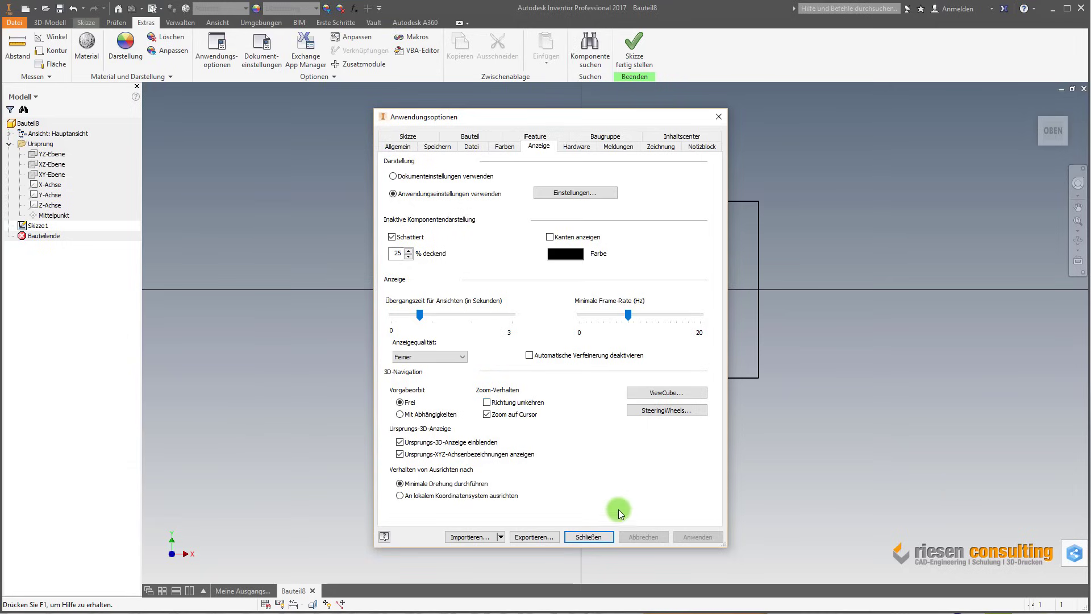
pyautogui.click(601, 537)
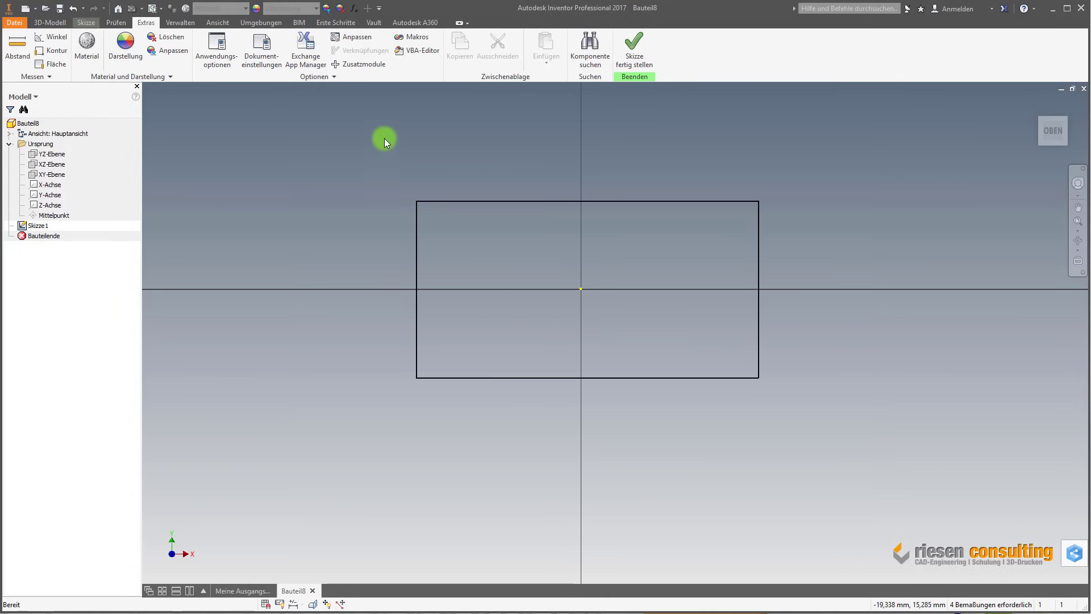
# Step: Start the Bemaßung dimension tool from the Skizze tab
pyautogui.click(91, 25)
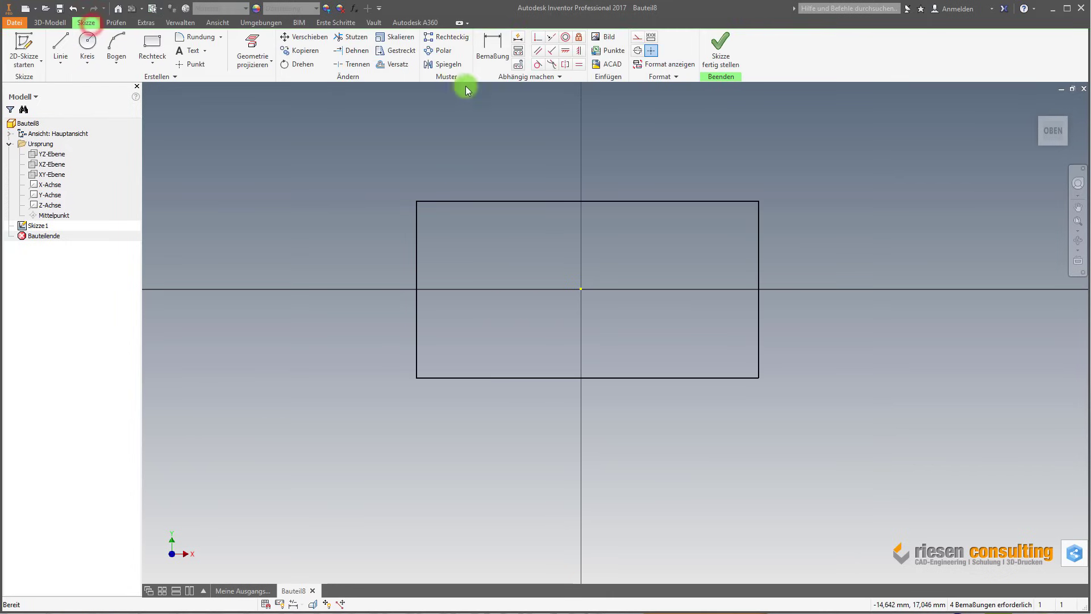
pyautogui.rightClick(367, 226)
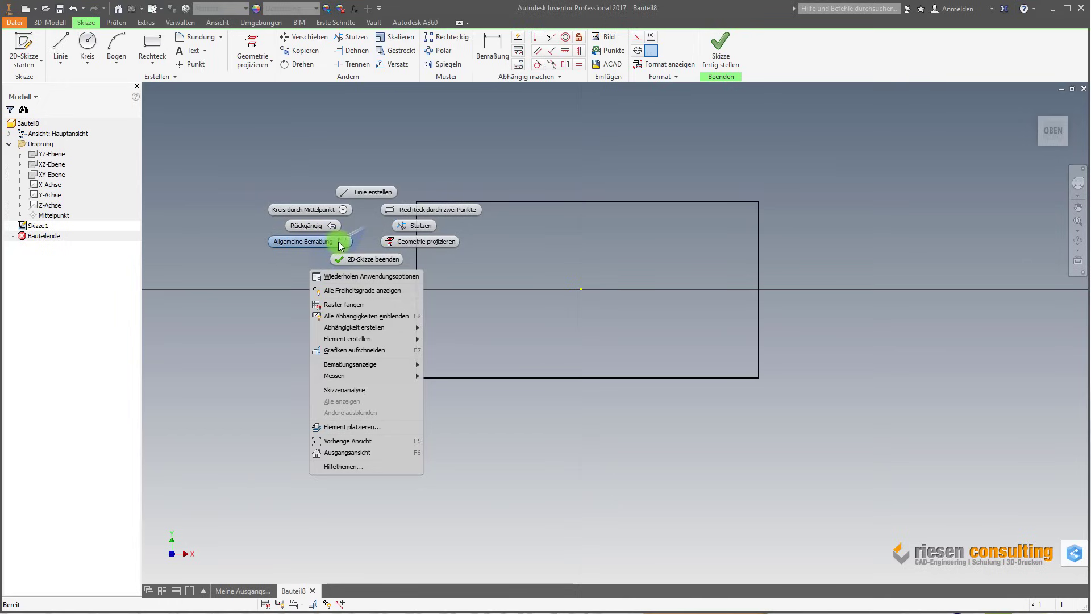
pyautogui.click(366, 221)
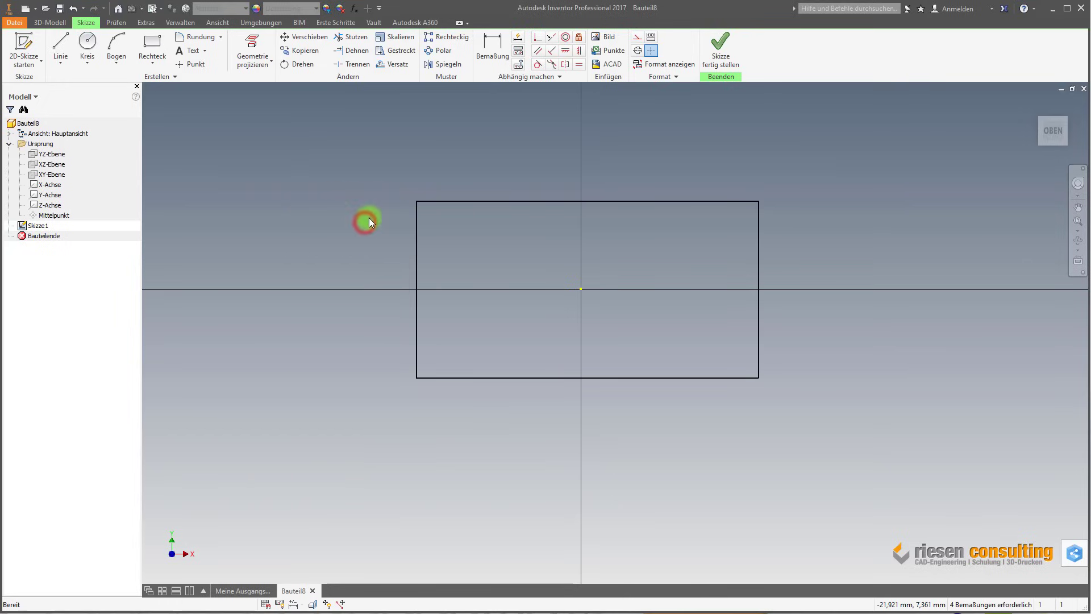
pyautogui.click(340, 228)
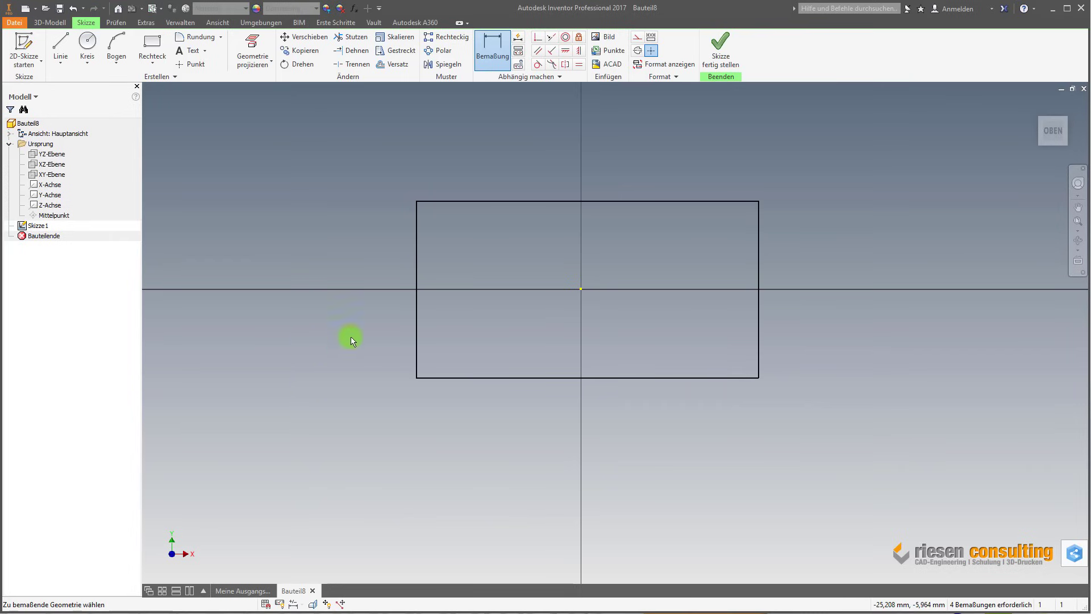
# Step: Dimension the rectangle's left edge as 50 mm and its top edge as 100 mm
pyautogui.click(417, 302)
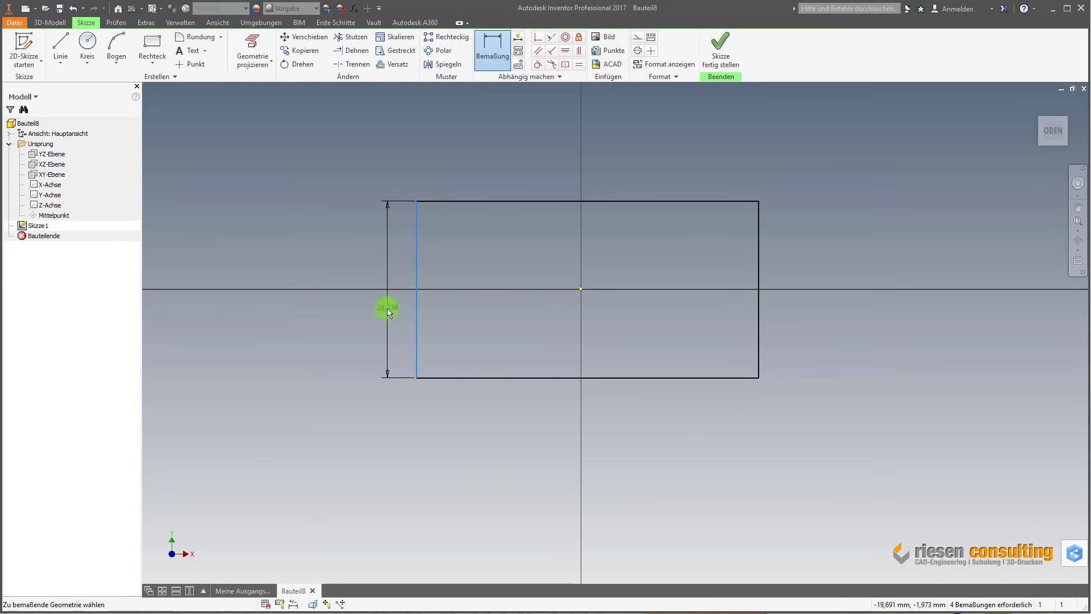
pyautogui.click(385, 308)
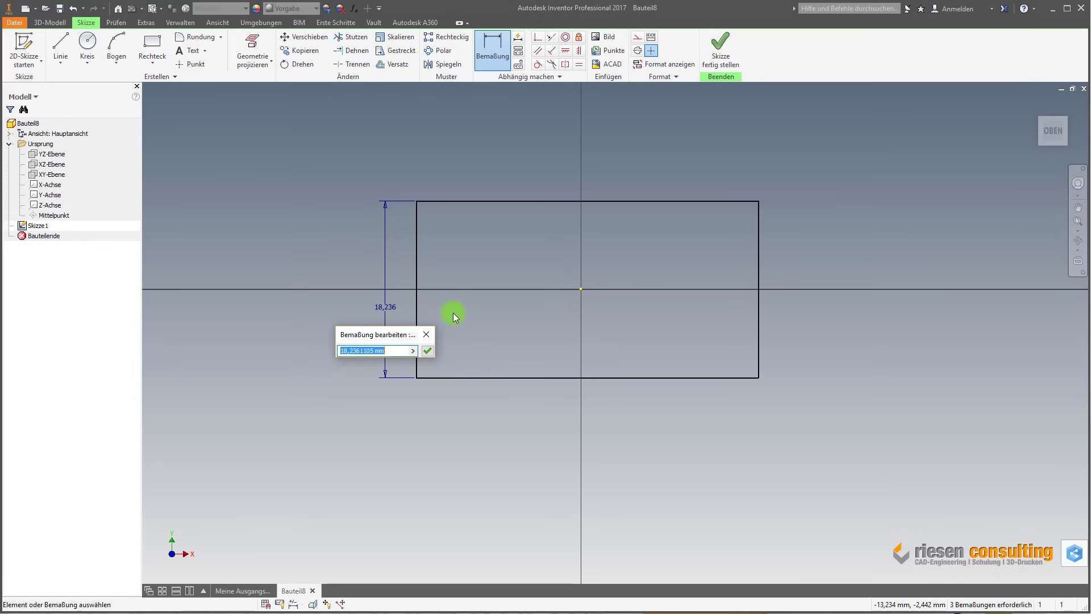
pyautogui.write('50')
pyautogui.press('Return')
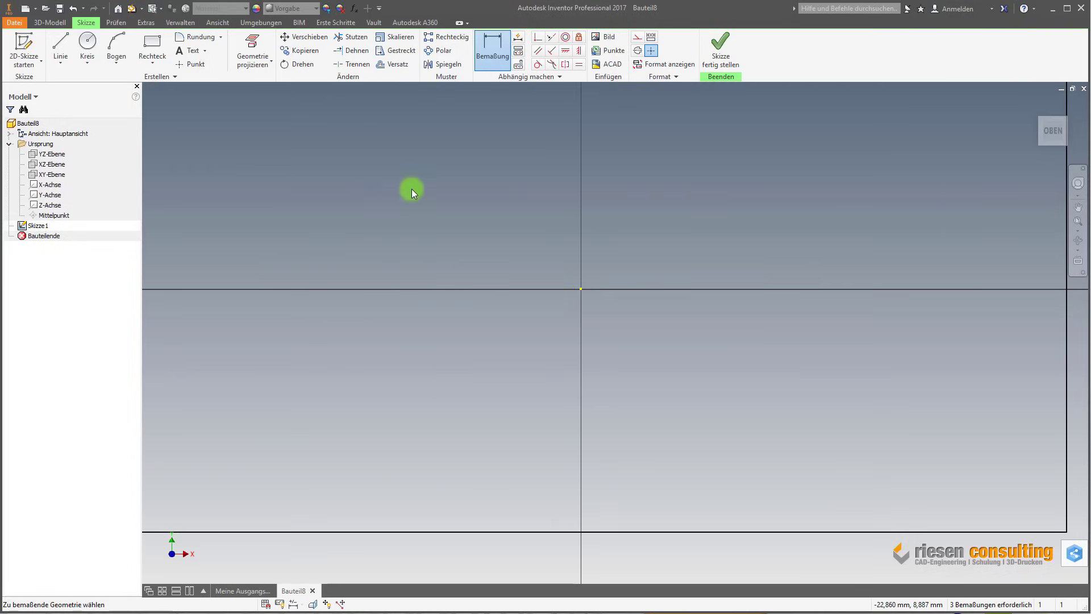
pyautogui.press('Home')
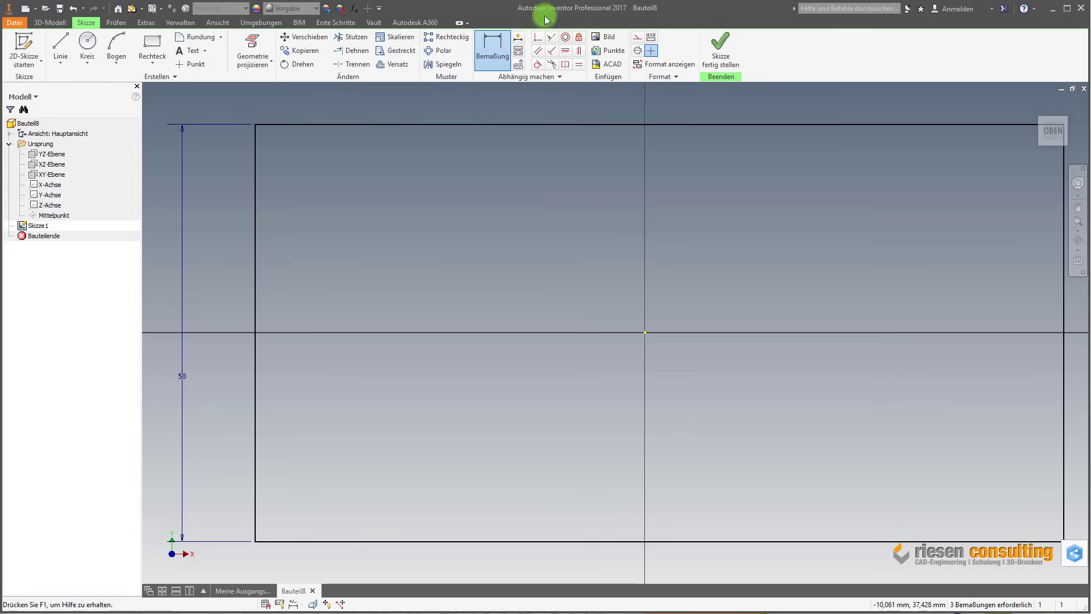
pyautogui.click(493, 124)
pyautogui.click(509, 102)
pyautogui.write('100')
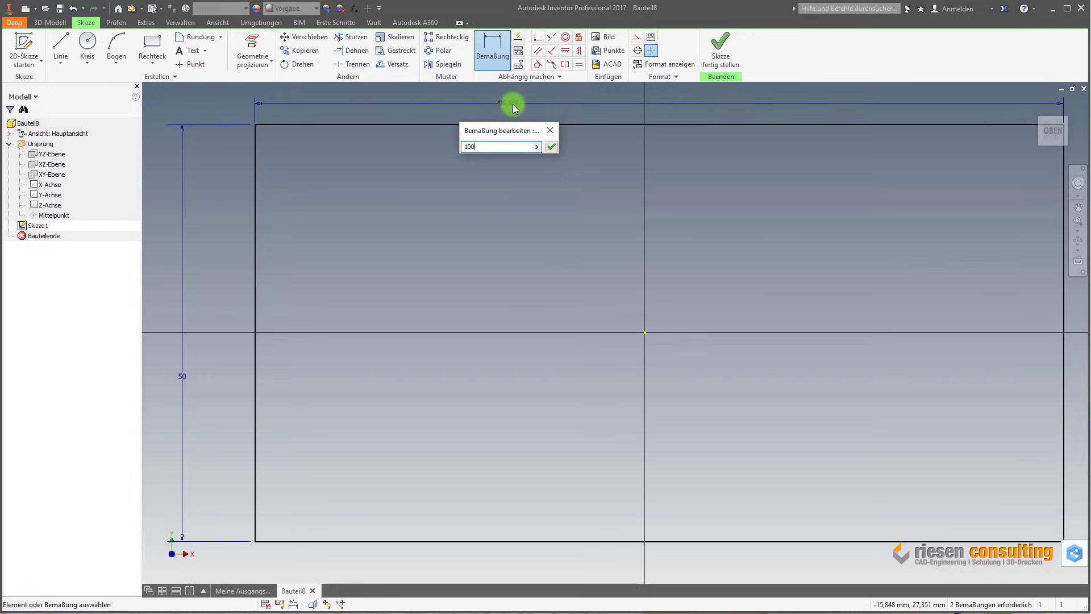
pyautogui.press('Return')
pyautogui.scroll(-3, 434, 237)
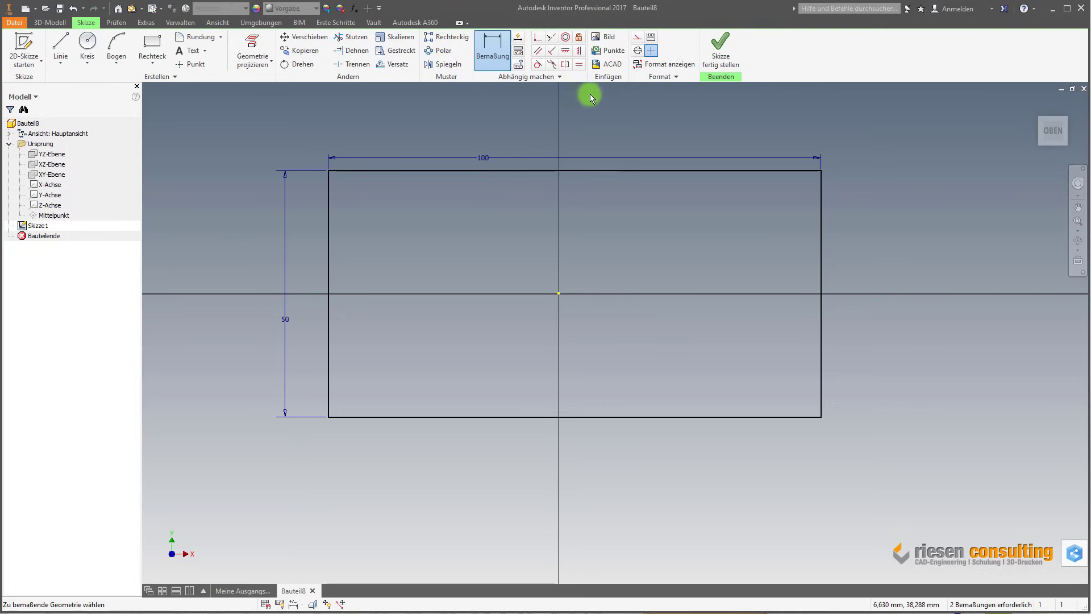
# Step: Apply a Vertikal constraint between the top edge's midpoint and the sketch origin
pyautogui.click(583, 52)
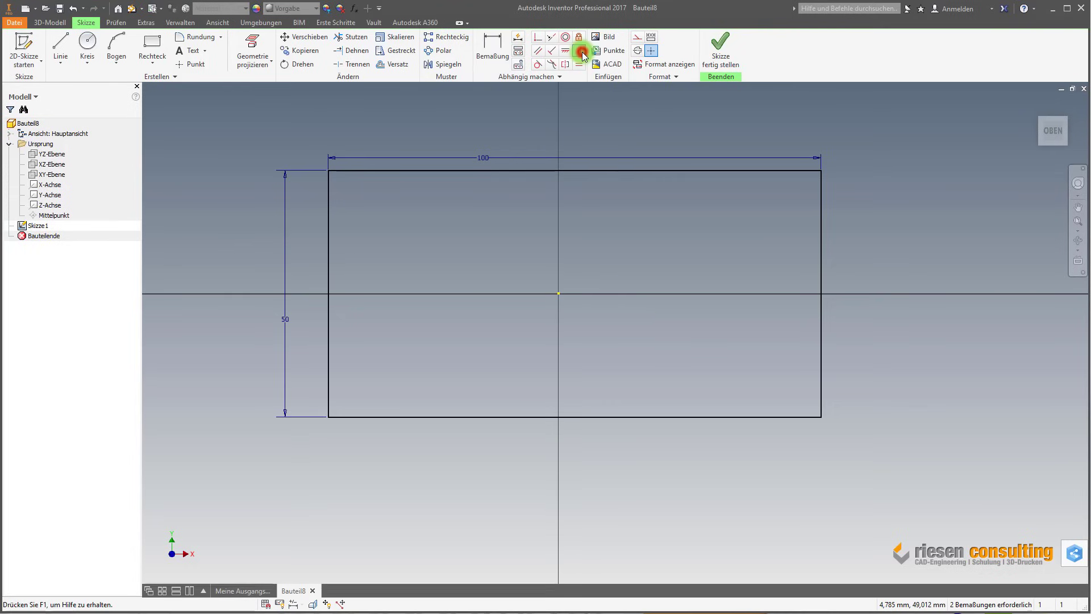
pyautogui.click(577, 170)
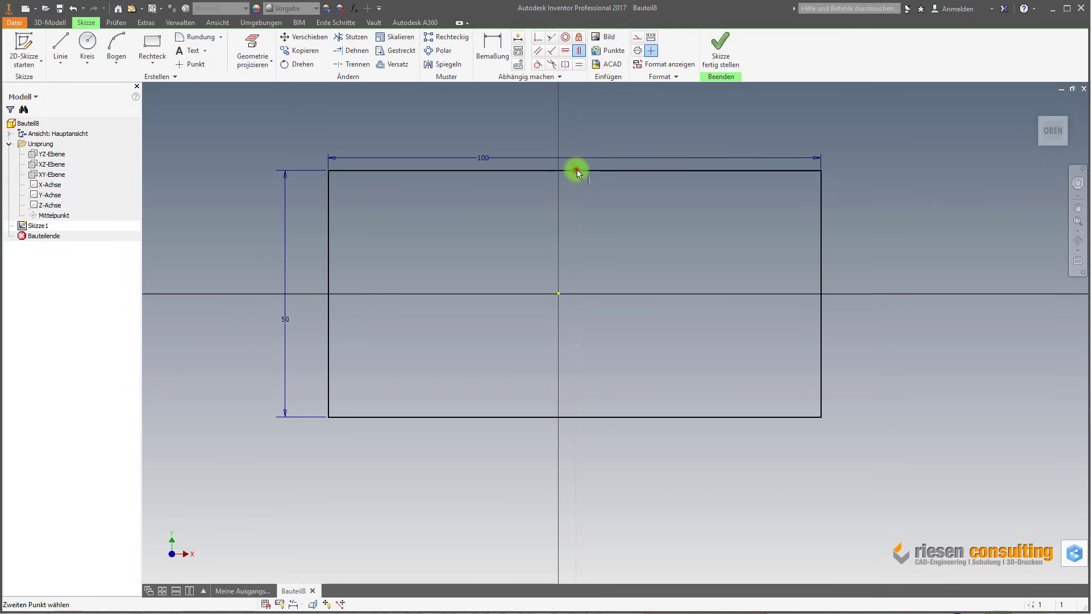
pyautogui.click(560, 291)
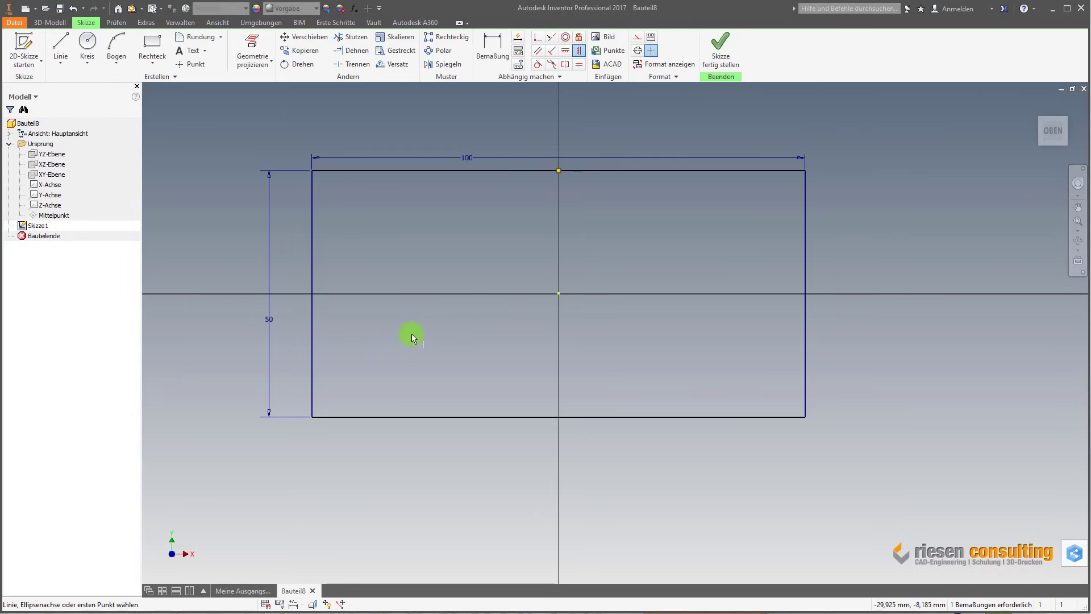
pyautogui.press('Escape')
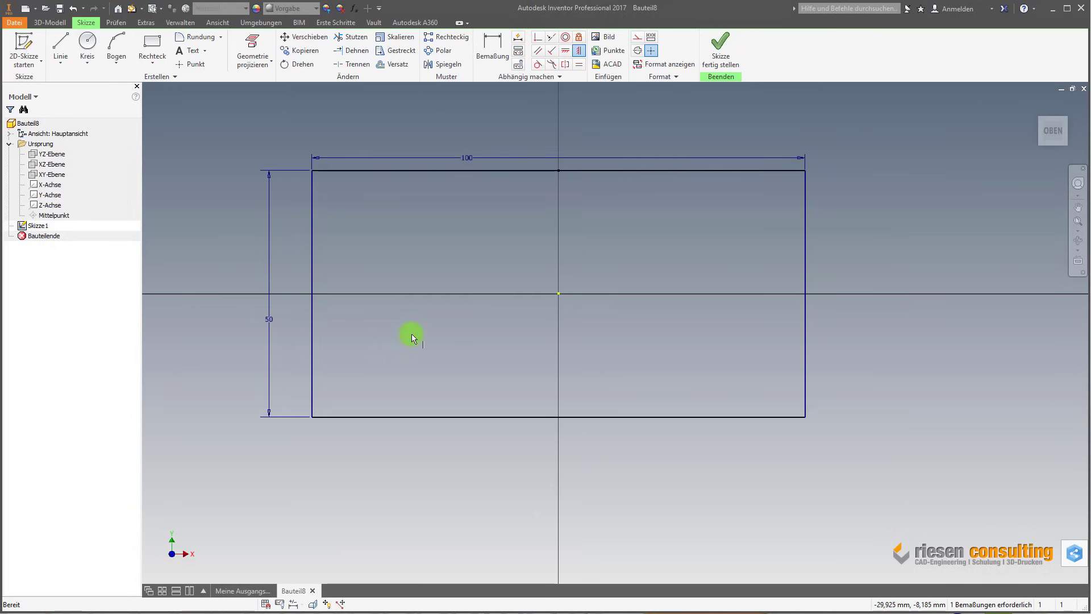
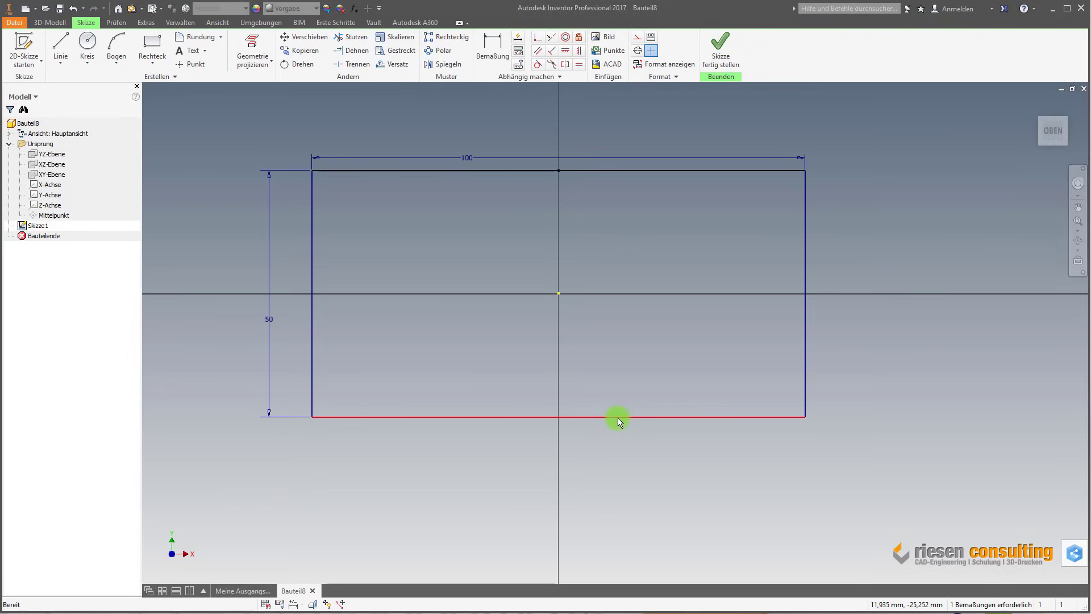
# Step: Test the rectangle's freedom by dragging an edge and toggling the degree-of-freedom arrows
pyautogui.moveTo(618, 419)
pyautogui.mouseDown()
pyautogui.moveTo(621, 385)
pyautogui.moveTo(644, 441)
pyautogui.moveTo(673, 433)
pyautogui.moveTo(587, 421)
pyautogui.moveTo(694, 421)
pyautogui.moveTo(647, 423)
pyautogui.moveTo(657, 421)
pyautogui.mouseUp()
pyautogui.click(654, 455)
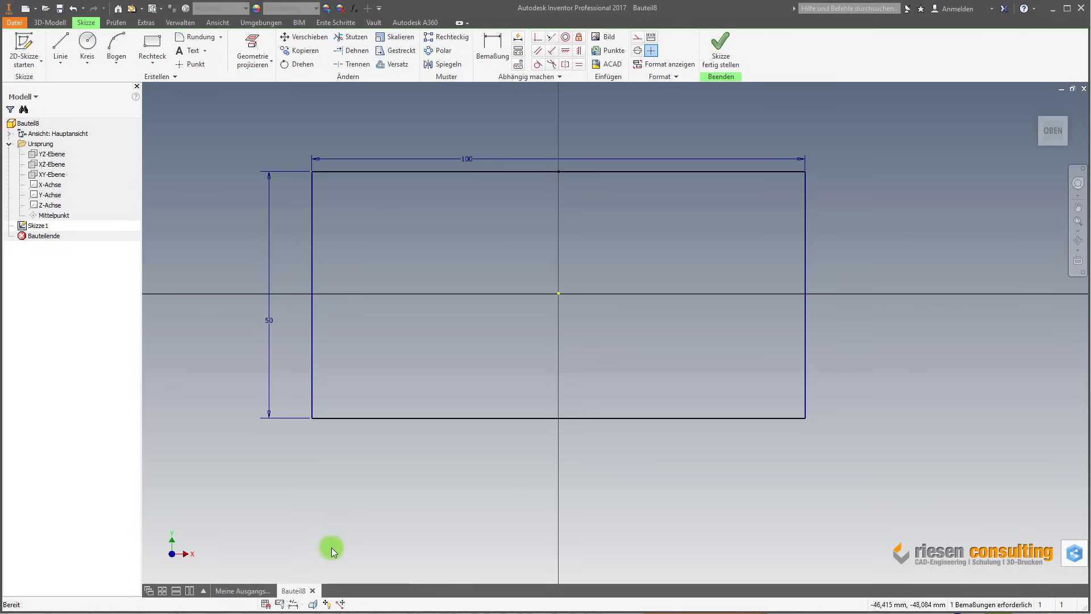
pyautogui.click(332, 604)
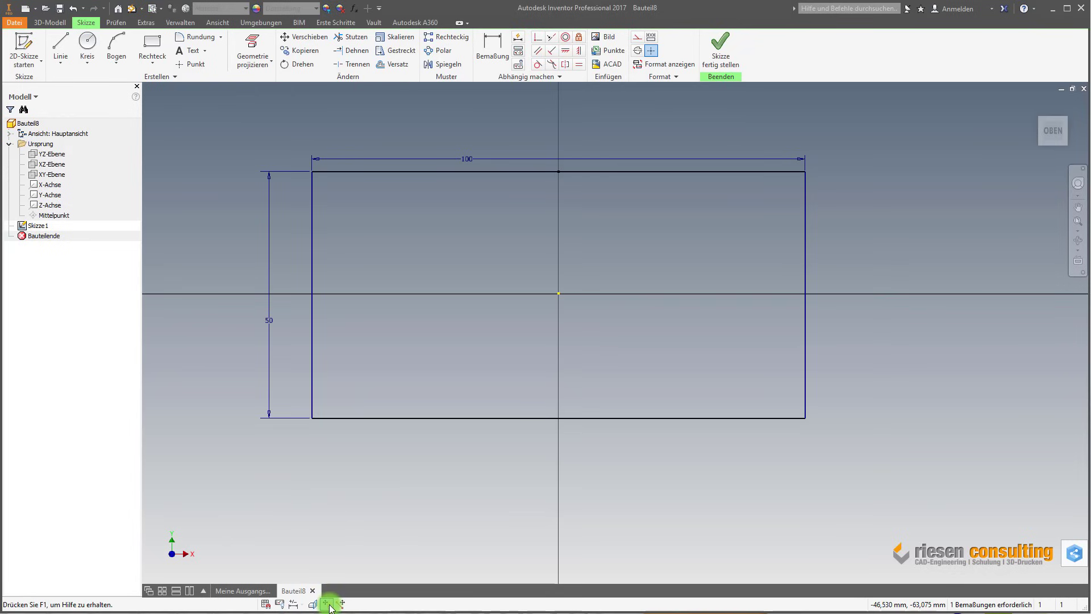
pyautogui.click(329, 605)
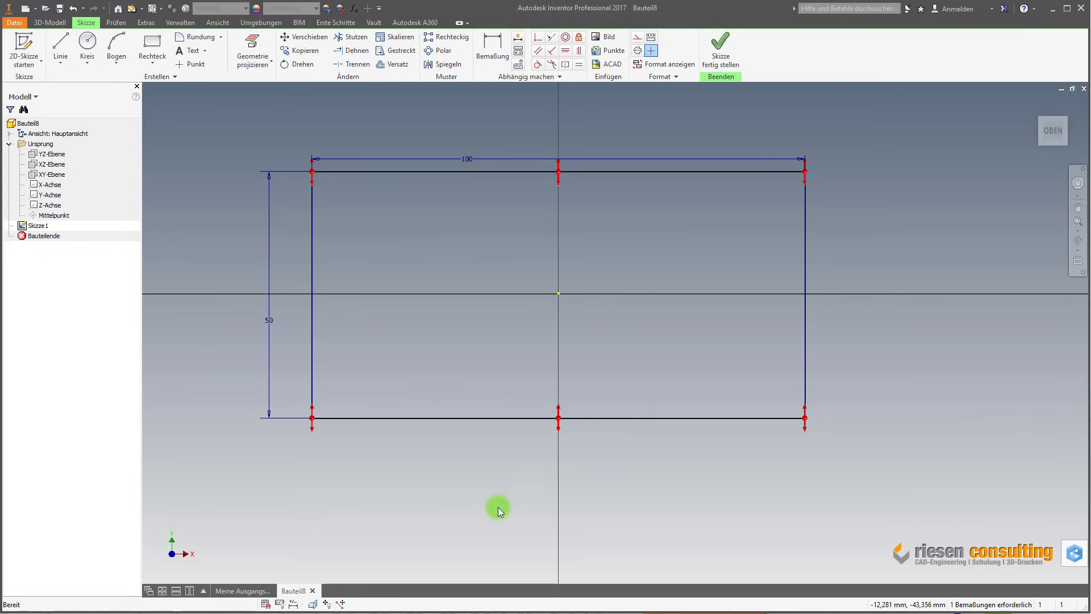
pyautogui.click(327, 603)
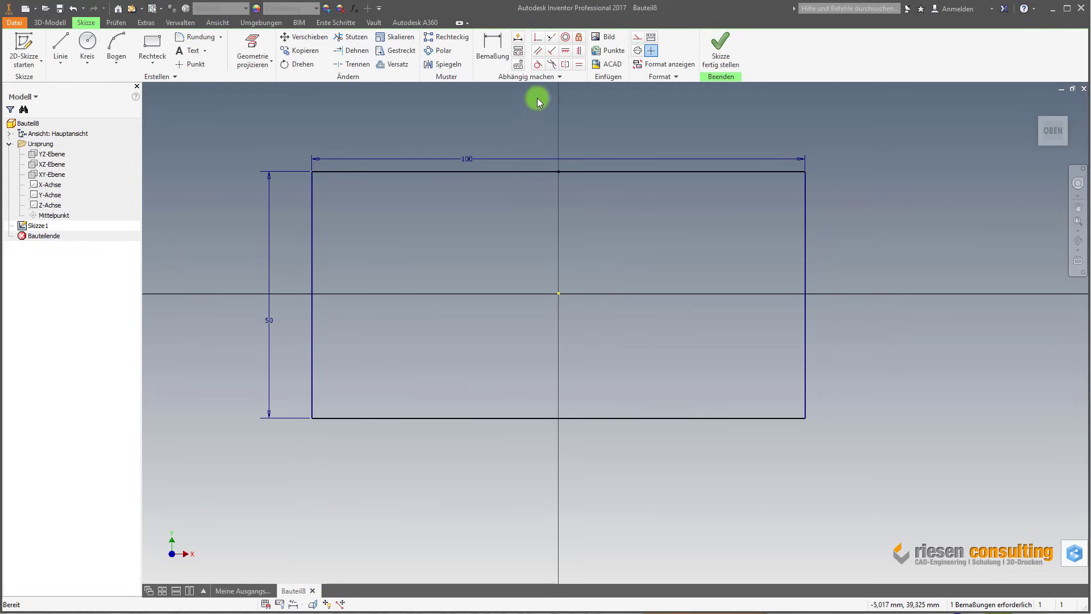
# Step: Constrain the right edge's midpoint horizontally to the origin, fully constraining the sketch
pyautogui.click(566, 51)
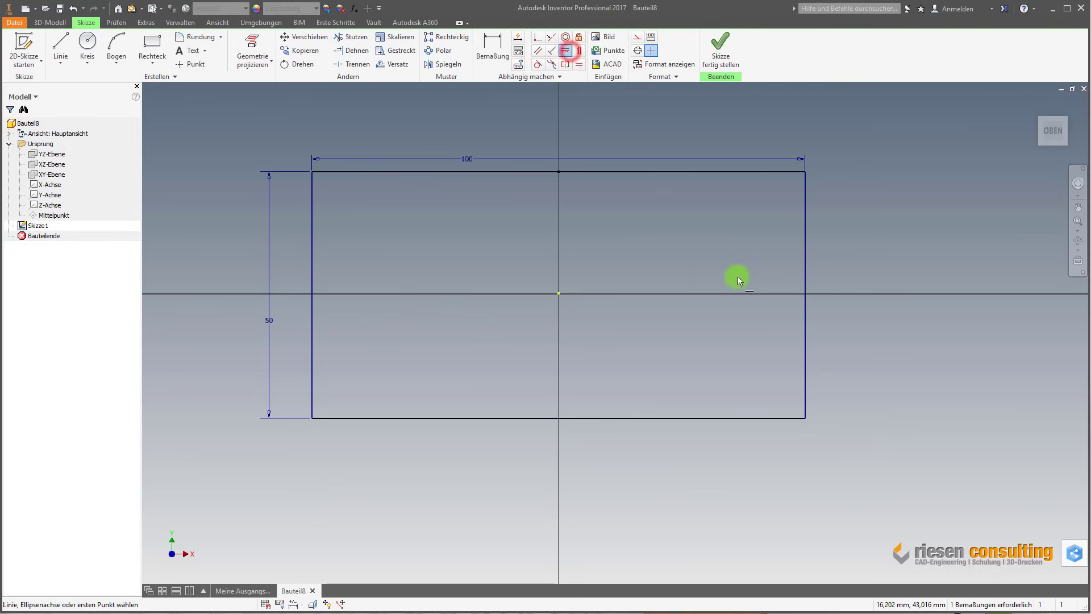
pyautogui.click(804, 294)
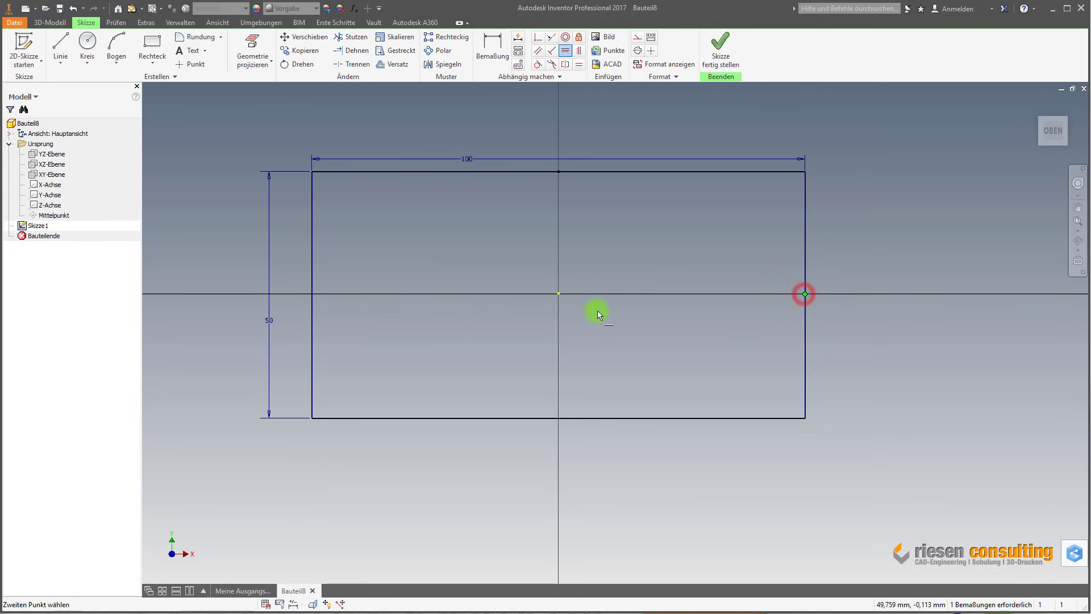
pyautogui.click(558, 295)
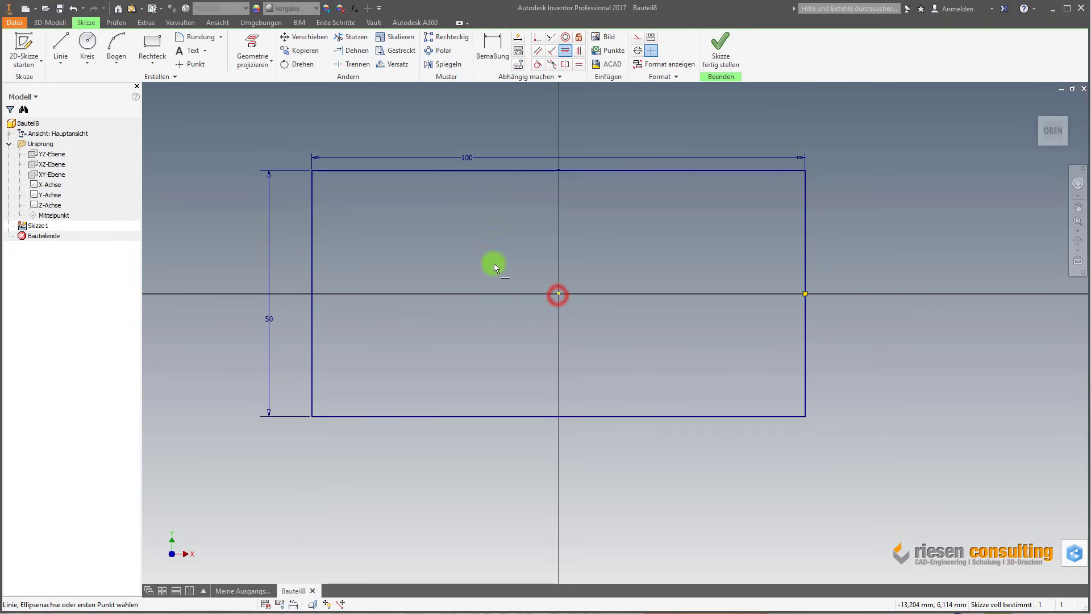
pyautogui.press('Escape')
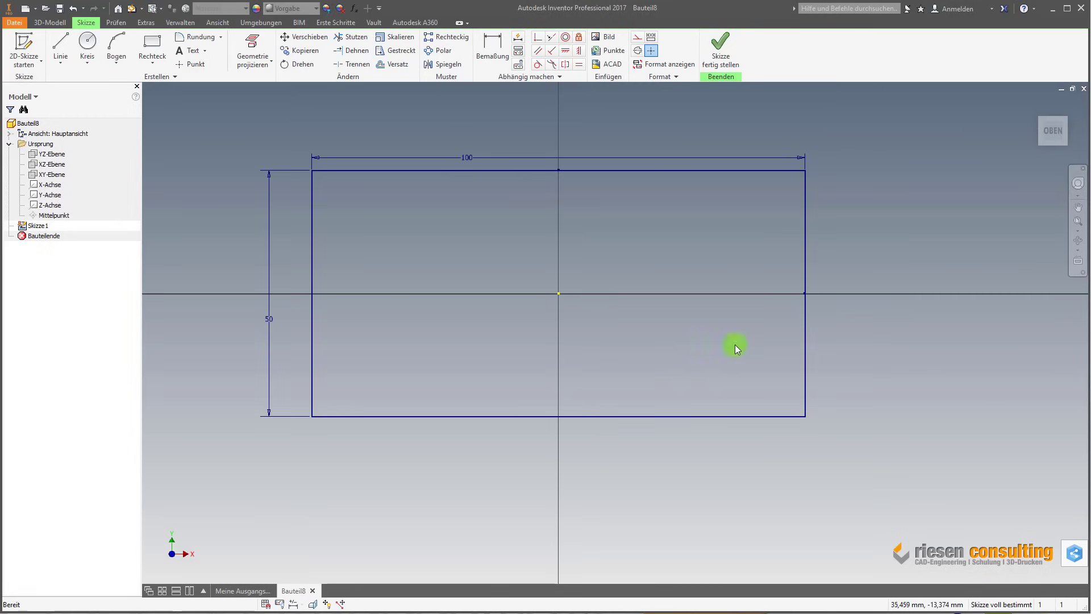
# Step: Change the 100 width dimension to 120 and fit the sketch in view
pyautogui.doubleClick(472, 157)
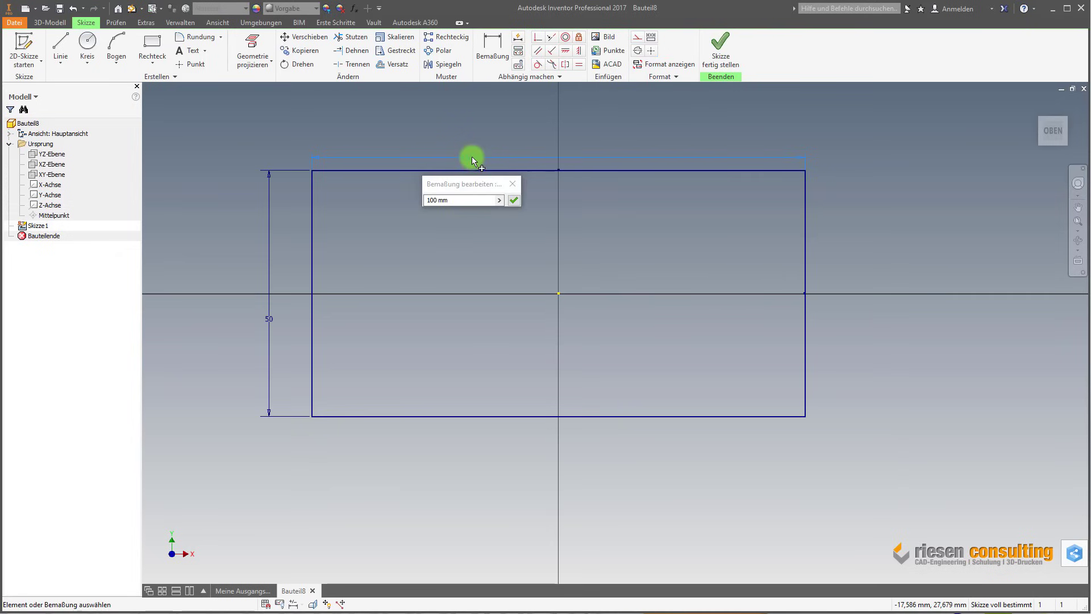
pyautogui.click(467, 202)
pyautogui.write('120')
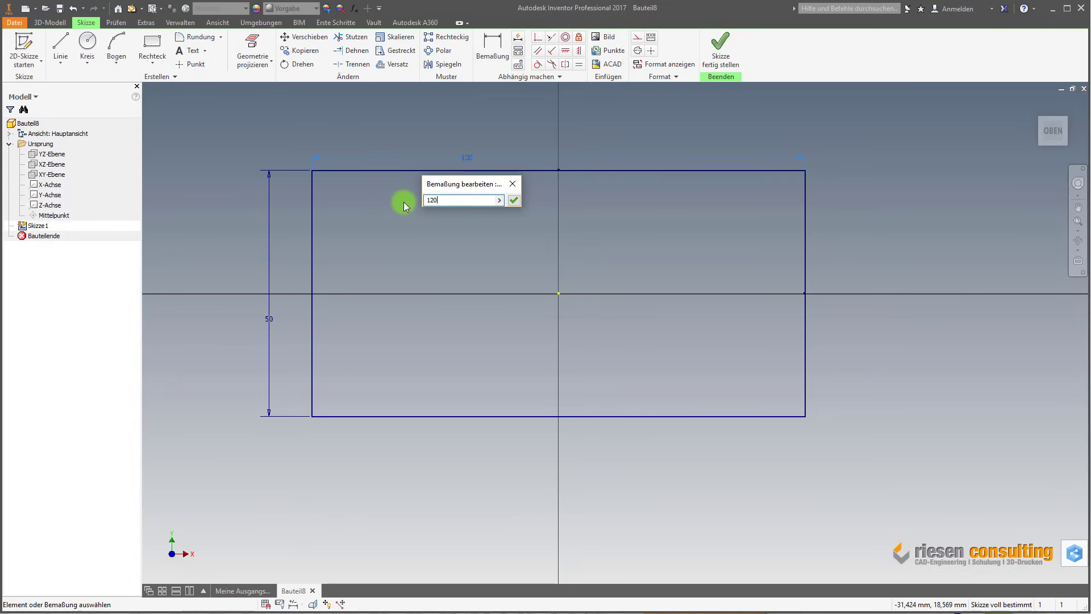
pyautogui.press('Return')
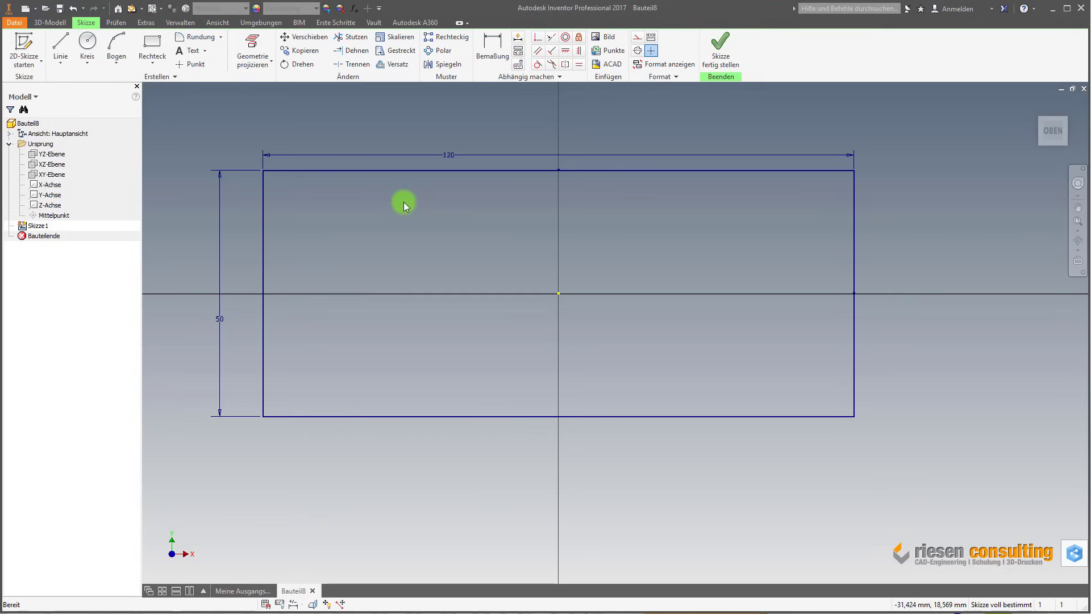
pyautogui.press('Home')
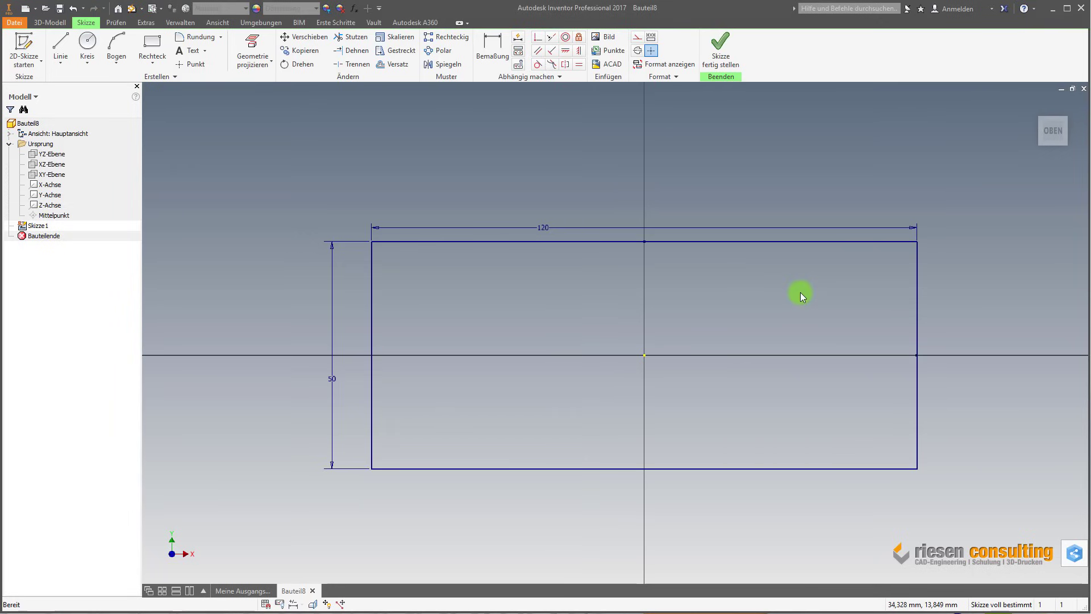
# Step: Open the Anwendungsoptionen dialog on its Allgemein page
pyautogui.moveTo(574, 281); pyautogui.dragTo(803, 339, button='middle')
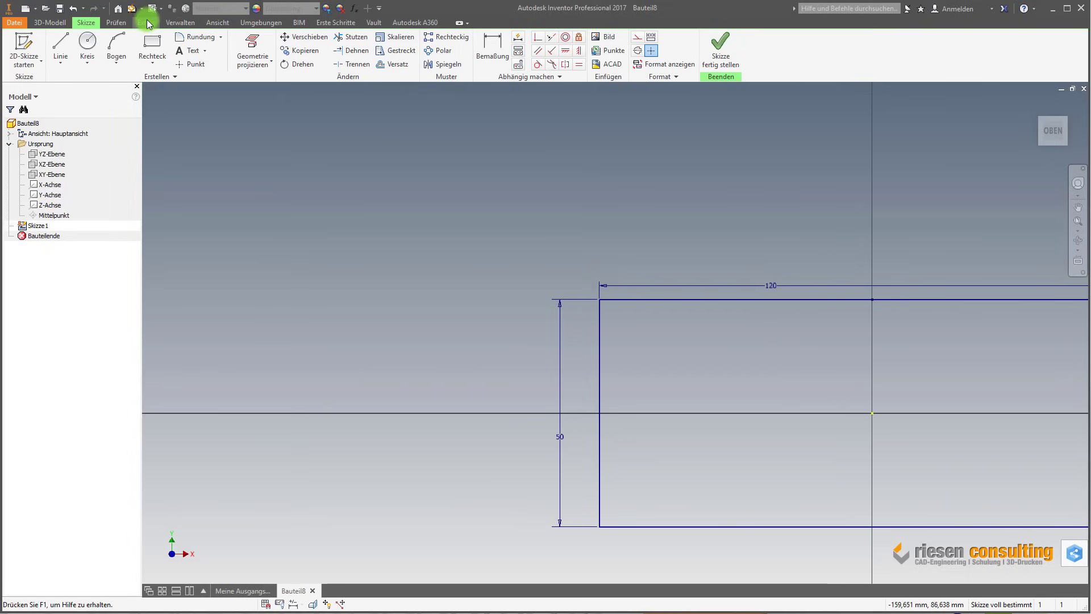
pyautogui.click(147, 22)
pyautogui.click(217, 48)
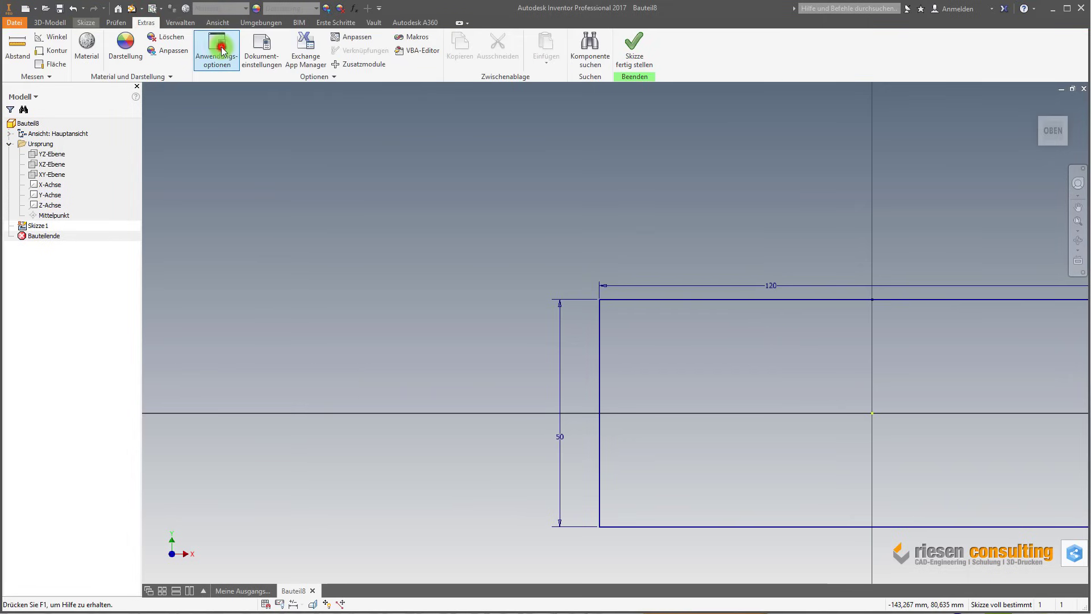
pyautogui.moveTo(503, 111); pyautogui.dragTo(323, 84)
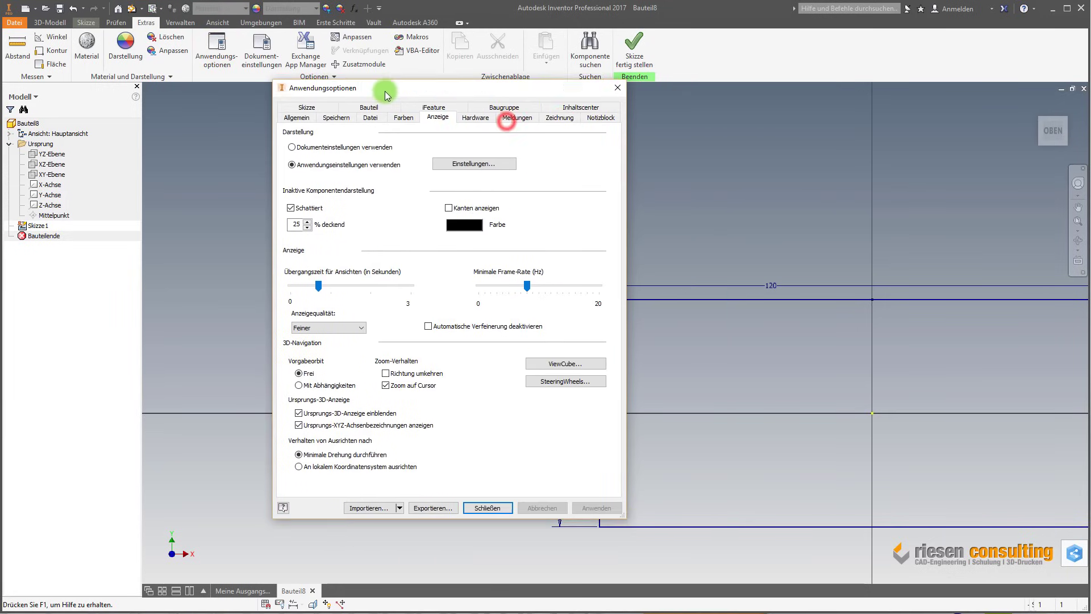
pyautogui.click(219, 120)
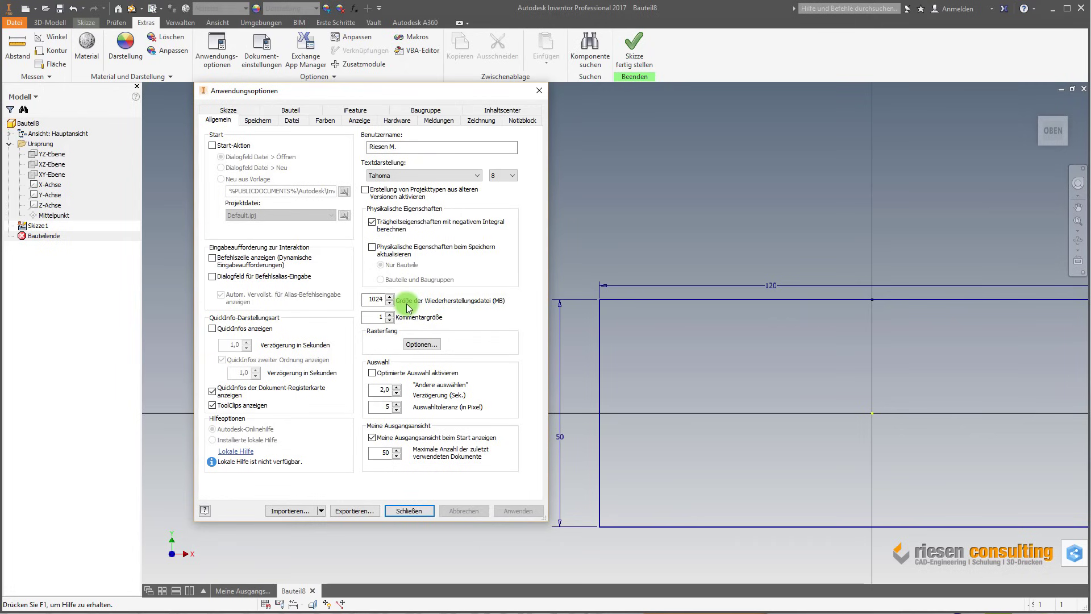
# Step: Set Kommentargröße to 1,5, apply and close, then zoom to the whole rectangle
pyautogui.click(391, 317)
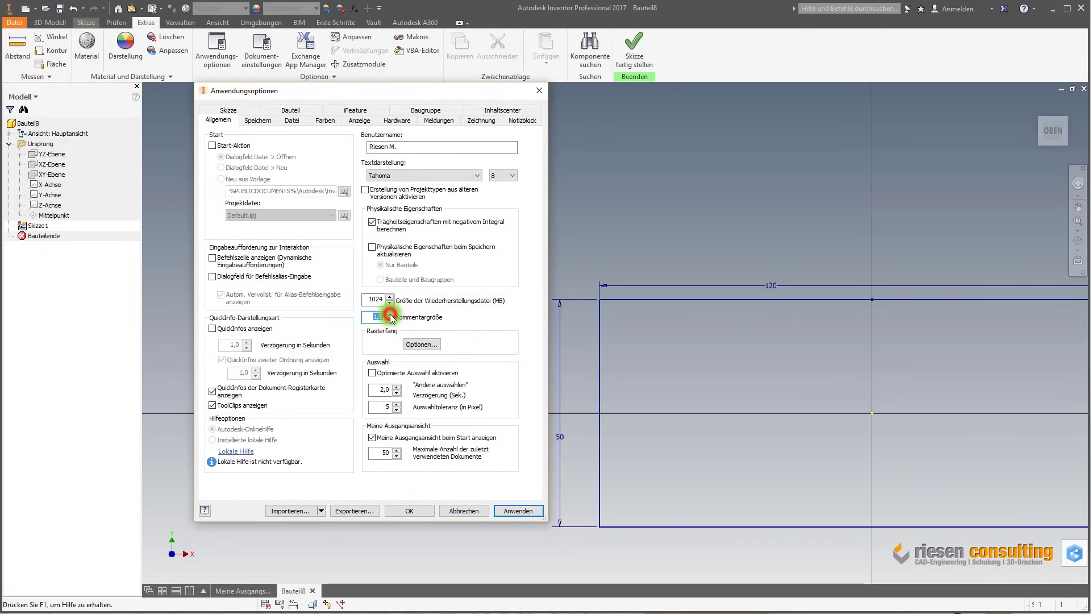
pyautogui.click(538, 512)
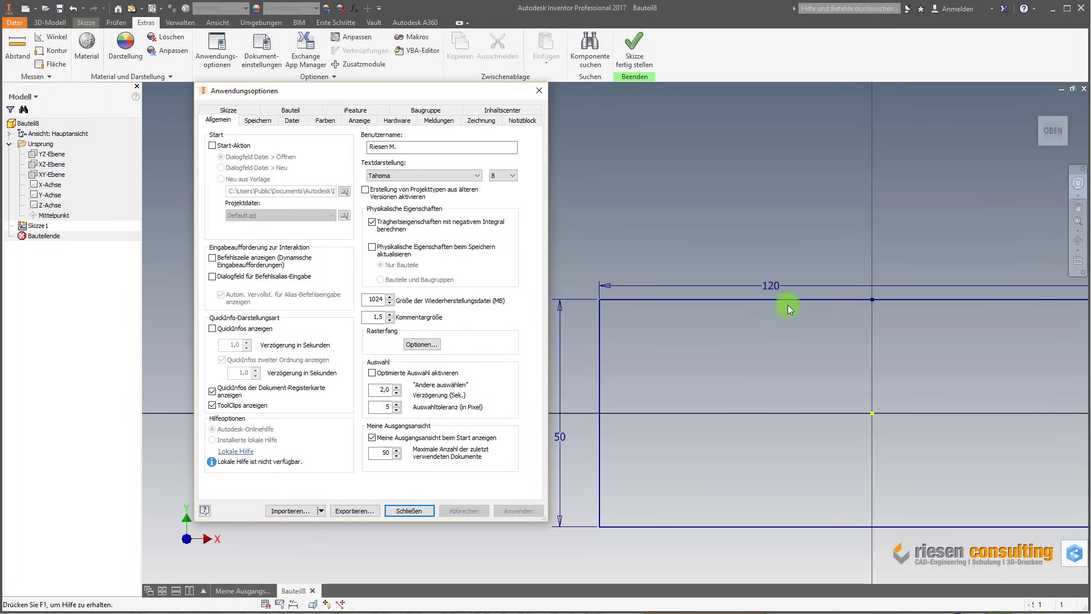
pyautogui.click(390, 319)
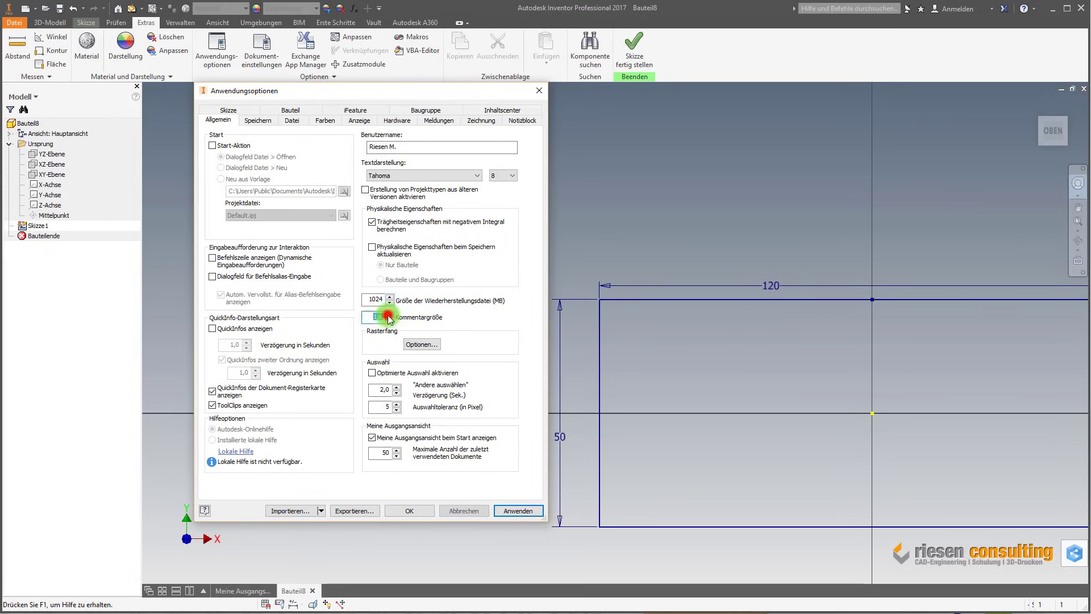
pyautogui.click(509, 511)
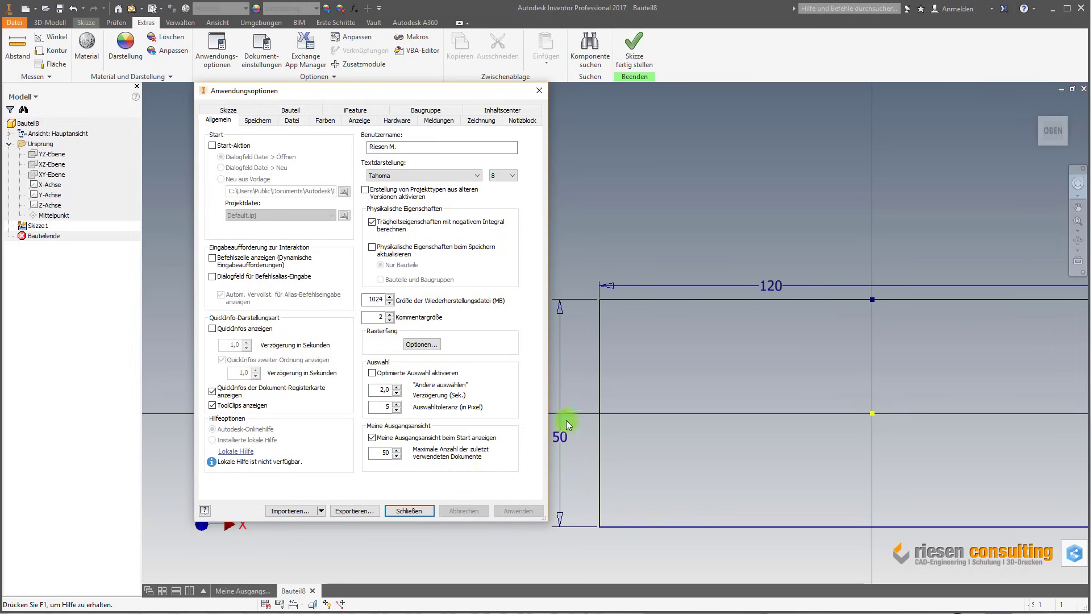
pyautogui.click(390, 320)
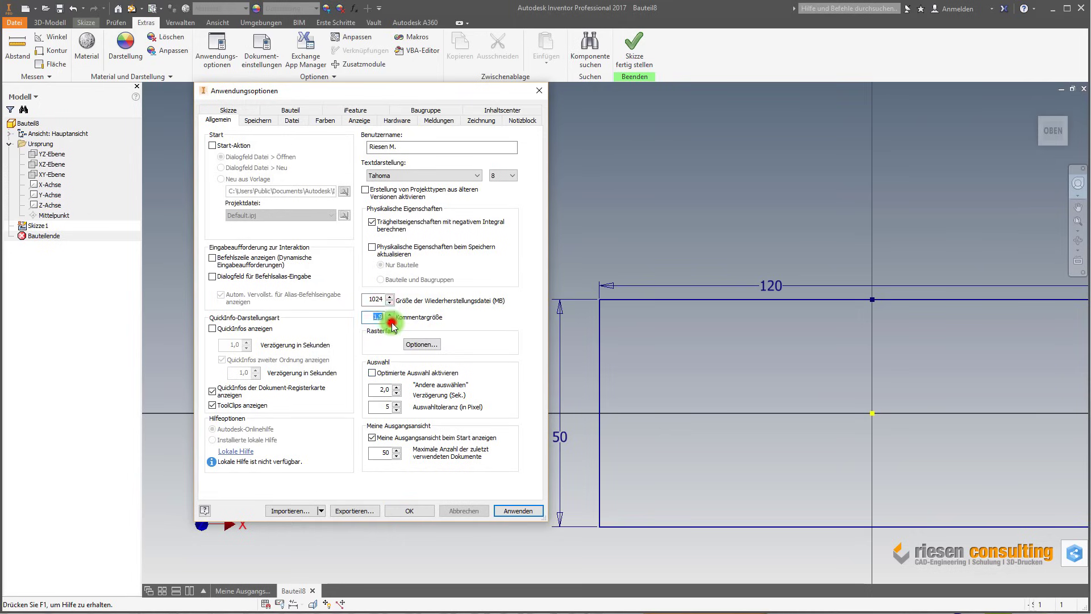
pyautogui.click(390, 320)
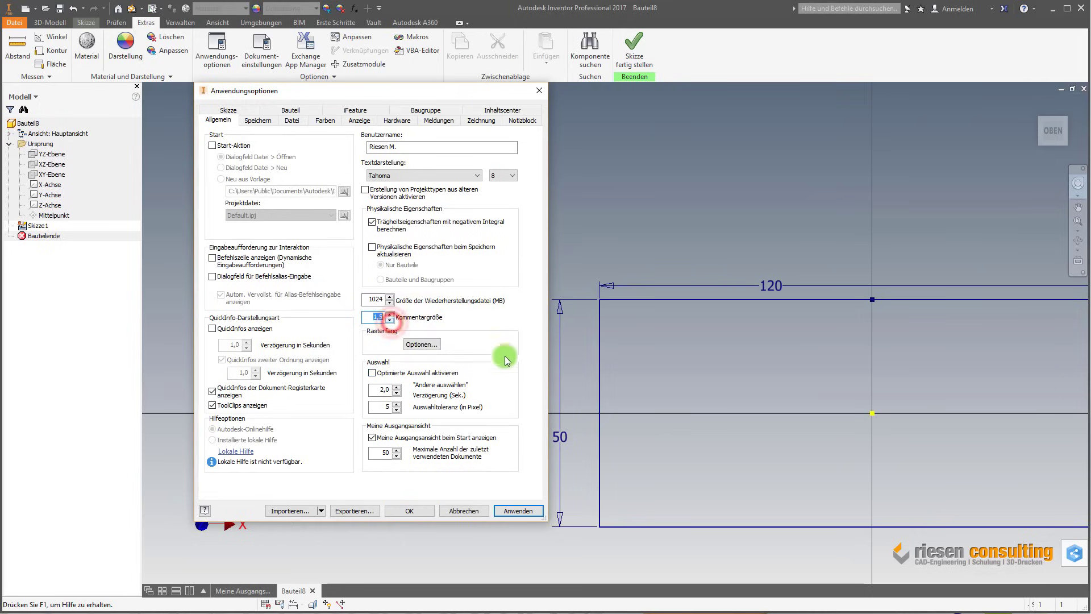
pyautogui.click(518, 510)
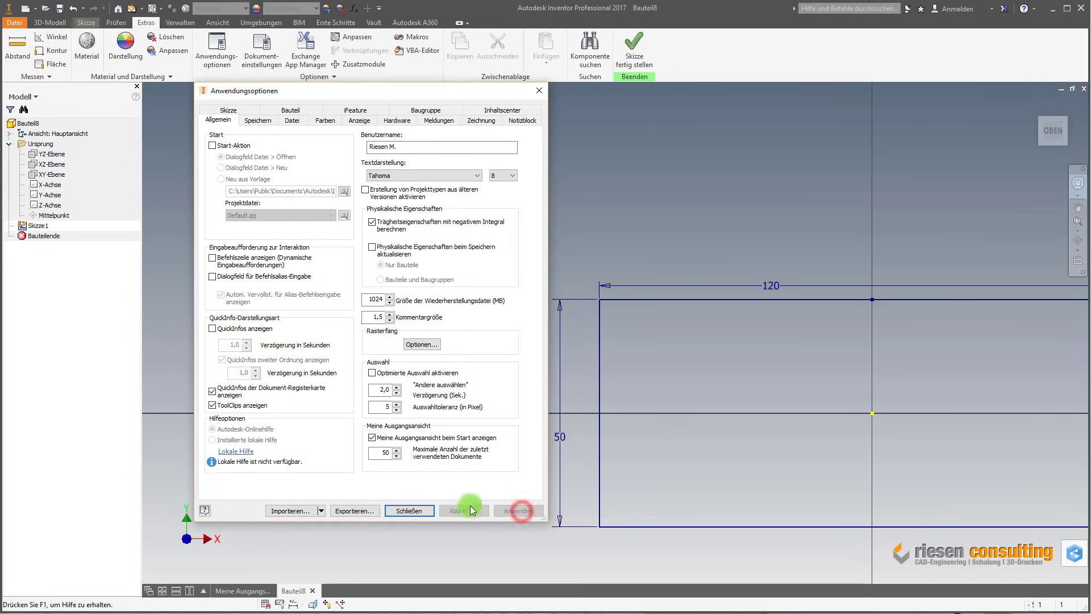
pyautogui.click(420, 508)
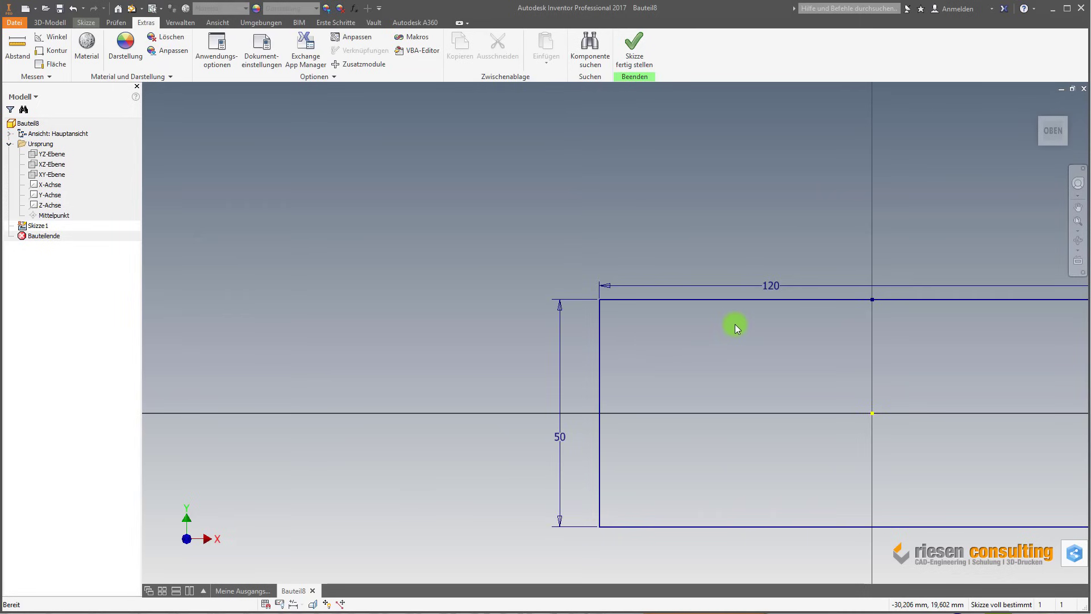
pyautogui.press('Home')
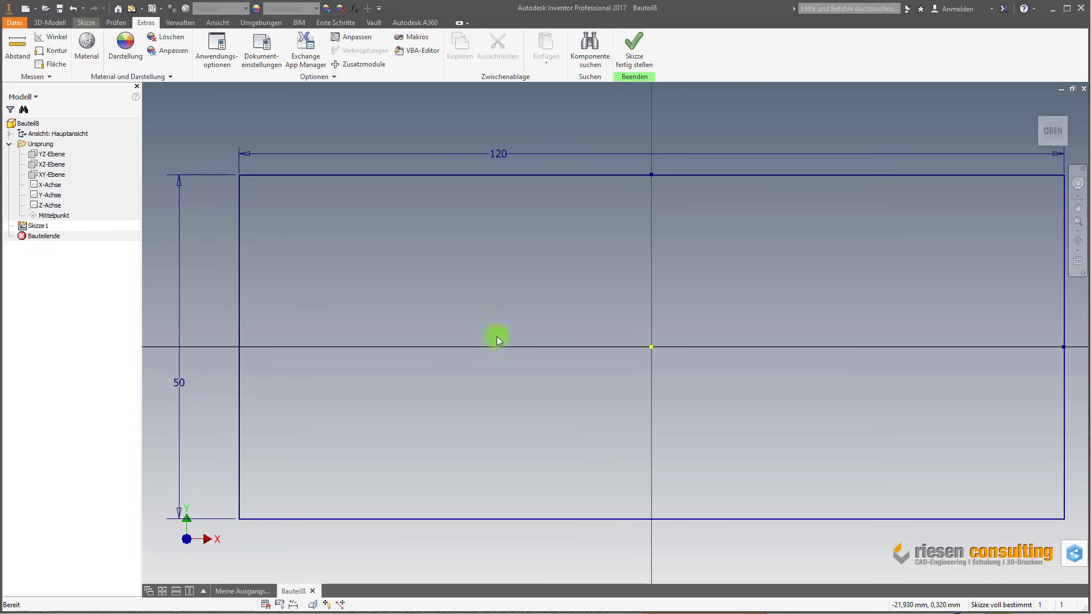
# Step: Exit the 120 × 50 rectangle sketch back to the 3D-Modell environment
pyautogui.rightClick(516, 218)
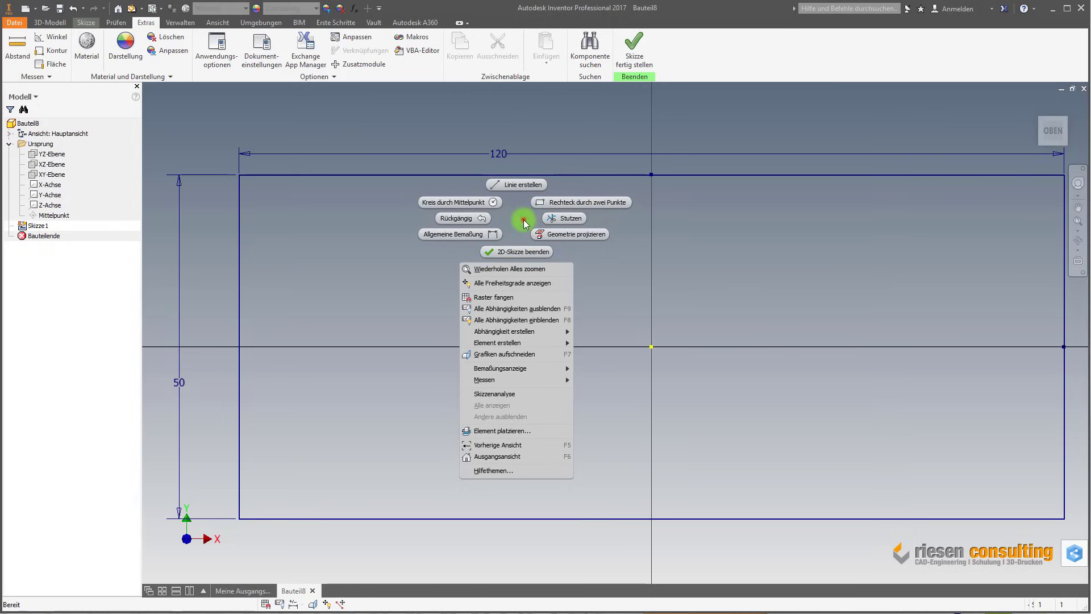
pyautogui.click(523, 219)
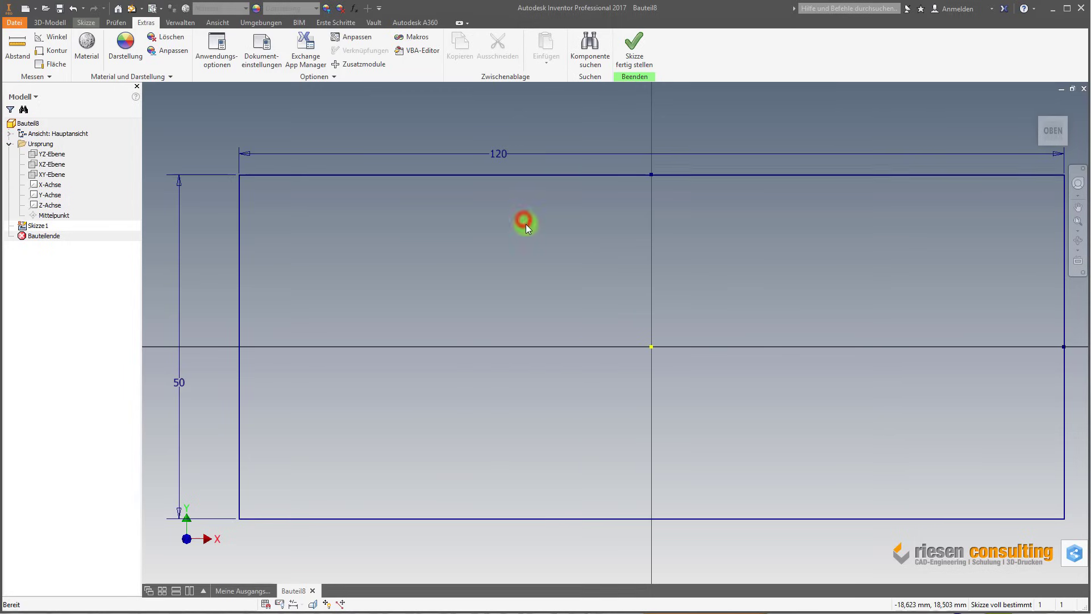
pyautogui.click(635, 52)
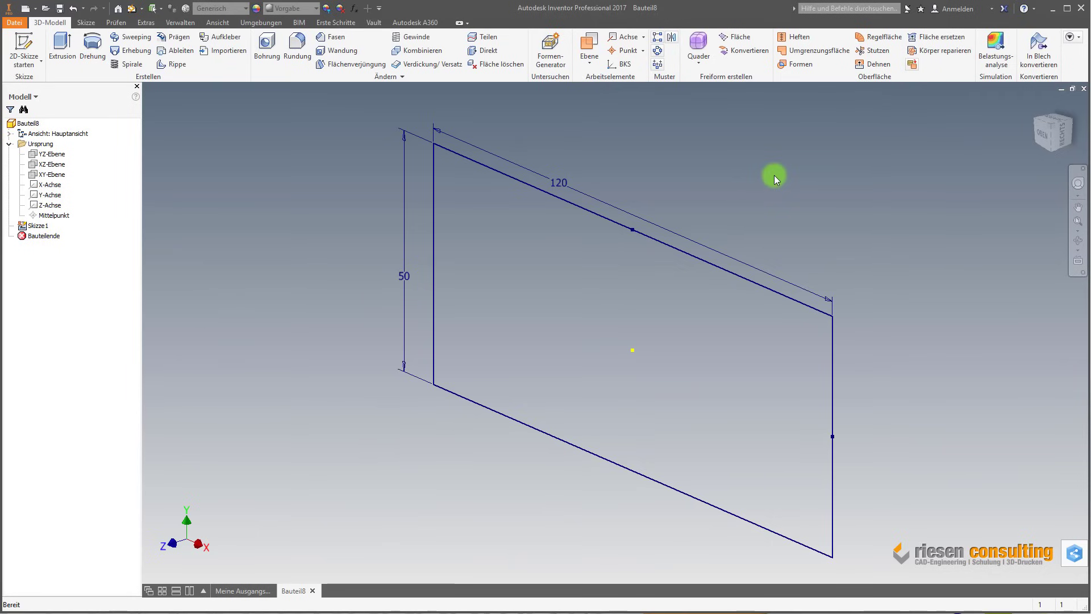
# Step: Zoom and orbit the view to look down on the 120 × 50 sketch at an angle
pyautogui.scroll(-3, 698, 291)
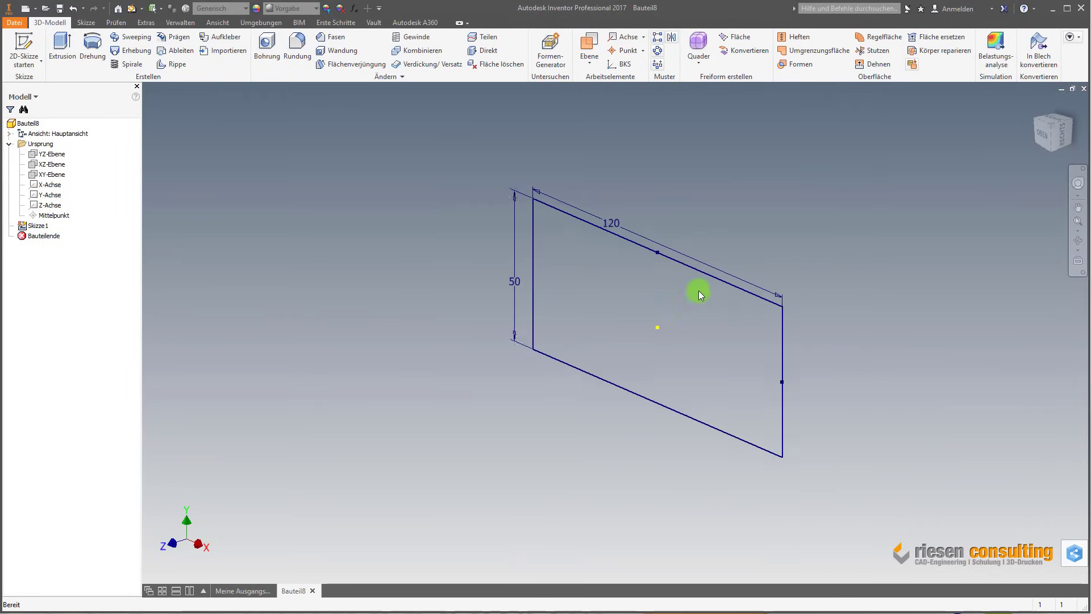
pyautogui.scroll(3, 698, 291)
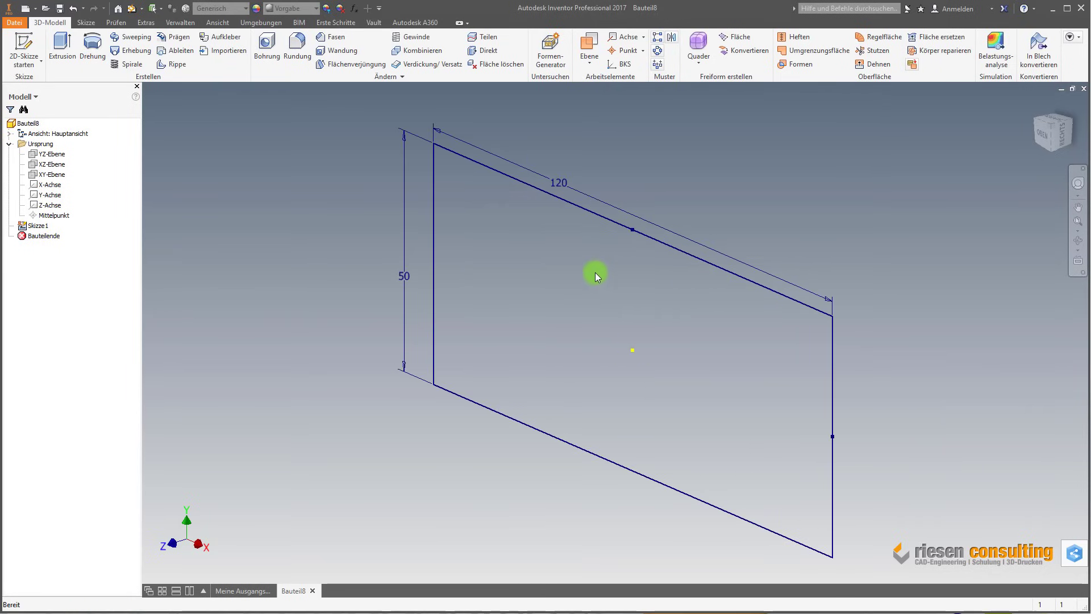
pyautogui.scroll(3, 595, 272)
pyautogui.scroll(-3, 583, 275)
pyautogui.scroll(-3, 583, 275)
pyautogui.scroll(3, 583, 275)
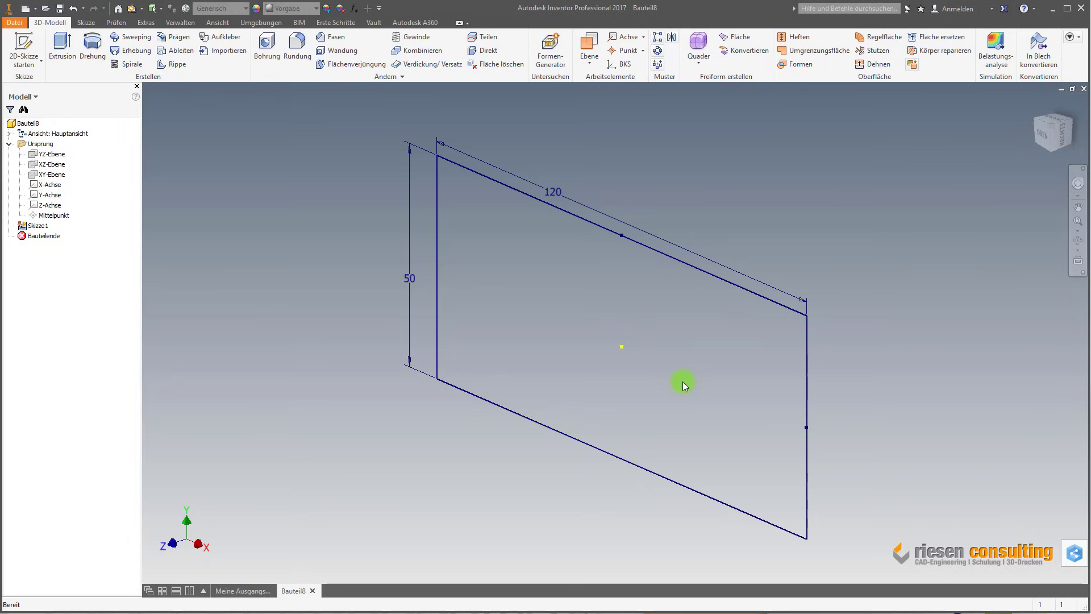
pyautogui.moveTo(680, 394)
pyautogui.keyDown('shift'); pyautogui.mouseDown(button='middle')
pyautogui.moveTo(774, 305)
pyautogui.moveTo(633, 307)
pyautogui.moveTo(639, 320)
pyautogui.moveTo(673, 302)
pyautogui.moveTo(722, 319)
pyautogui.moveTo(704, 297)
pyautogui.moveTo(670, 324)
pyautogui.mouseUp(button='middle'); pyautogui.keyUp('shift')
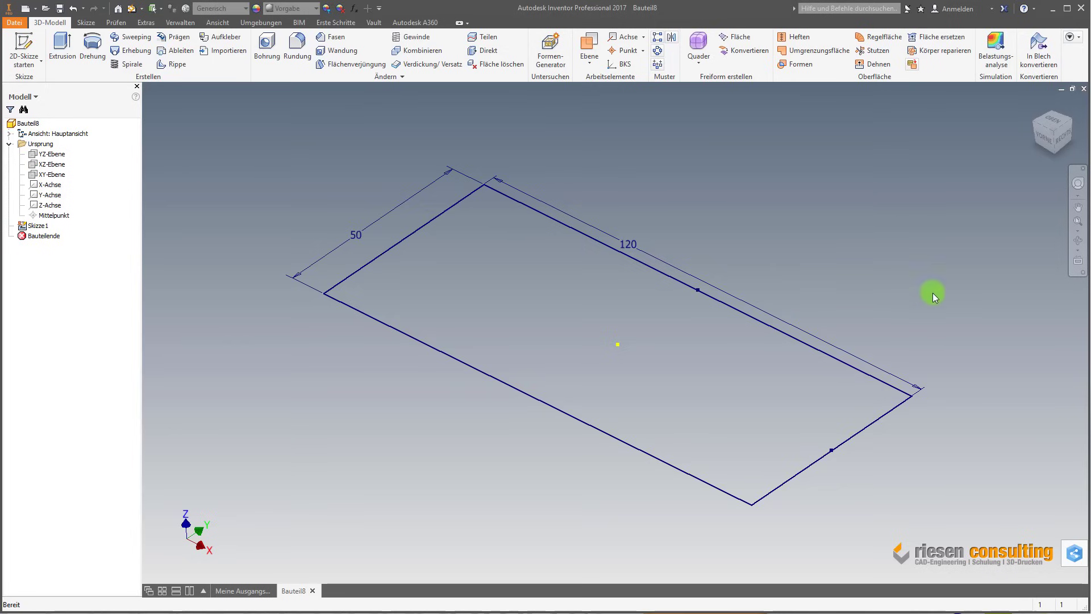
pyautogui.click(1078, 241)
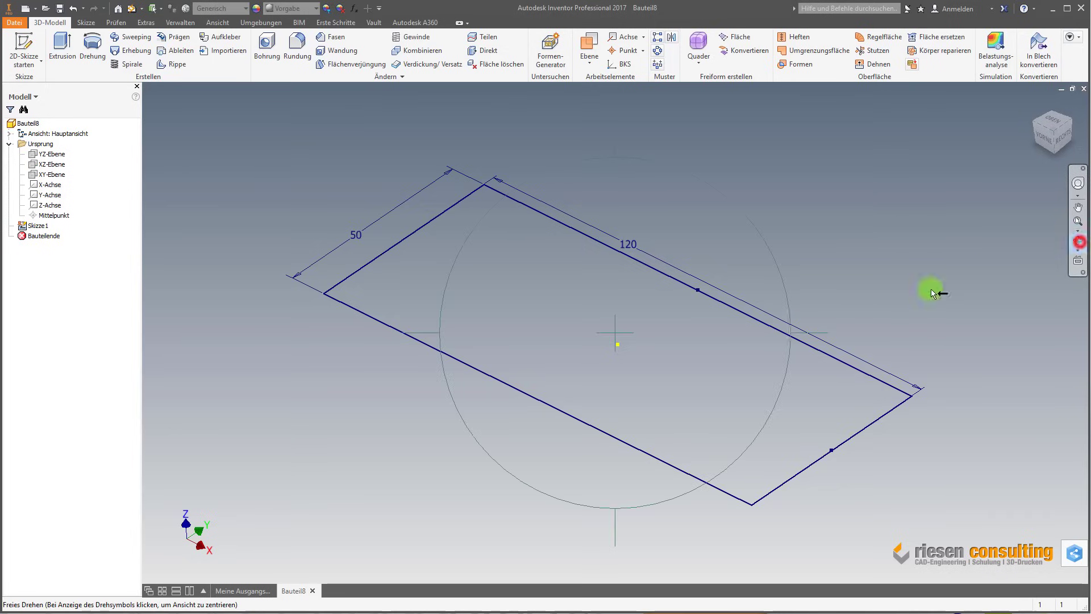
pyautogui.moveTo(679, 370)
pyautogui.mouseDown()
pyautogui.moveTo(653, 236)
pyautogui.moveTo(545, 267)
pyautogui.moveTo(521, 248)
pyautogui.moveTo(653, 250)
pyautogui.moveTo(706, 289)
pyautogui.moveTo(657, 283)
pyautogui.moveTo(650, 295)
pyautogui.moveTo(655, 267)
pyautogui.mouseUp()
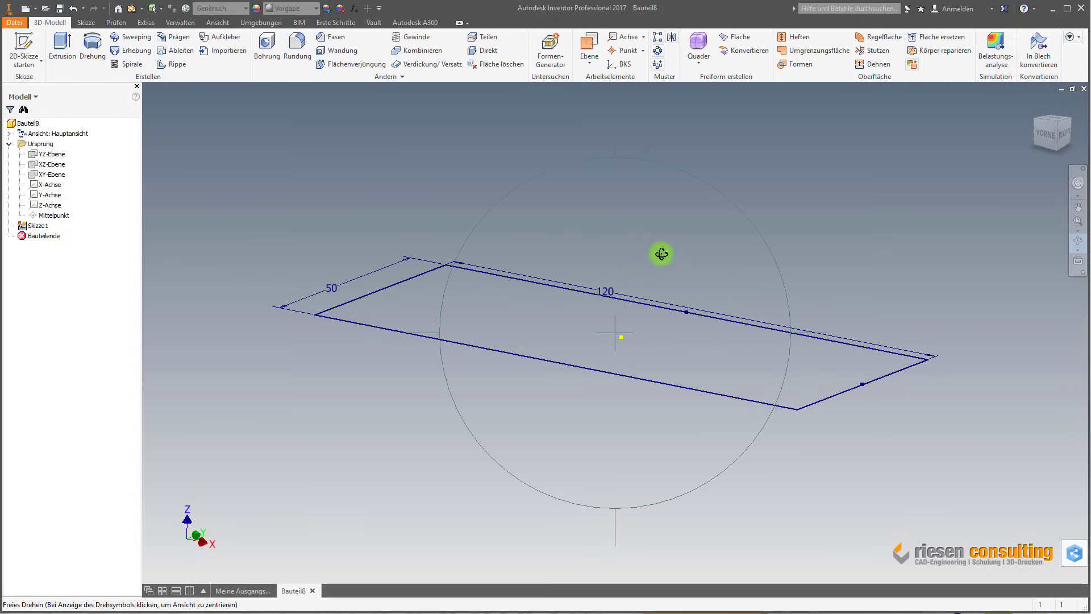
pyautogui.press('Escape')
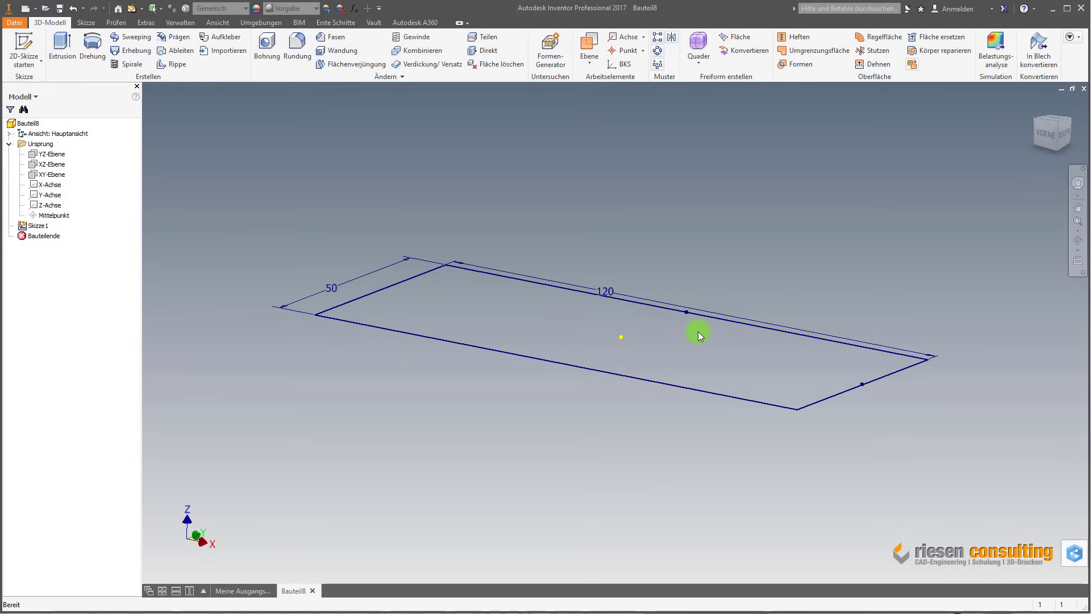
pyautogui.moveTo(698, 331)
pyautogui.keyDown('shift'); pyautogui.mouseDown(button='middle')
pyautogui.moveTo(702, 372)
pyautogui.moveTo(689, 312)
pyautogui.moveTo(683, 337)
pyautogui.moveTo(699, 324)
pyautogui.moveTo(696, 343)
pyautogui.mouseUp(button='middle'); pyautogui.keyUp('shift')
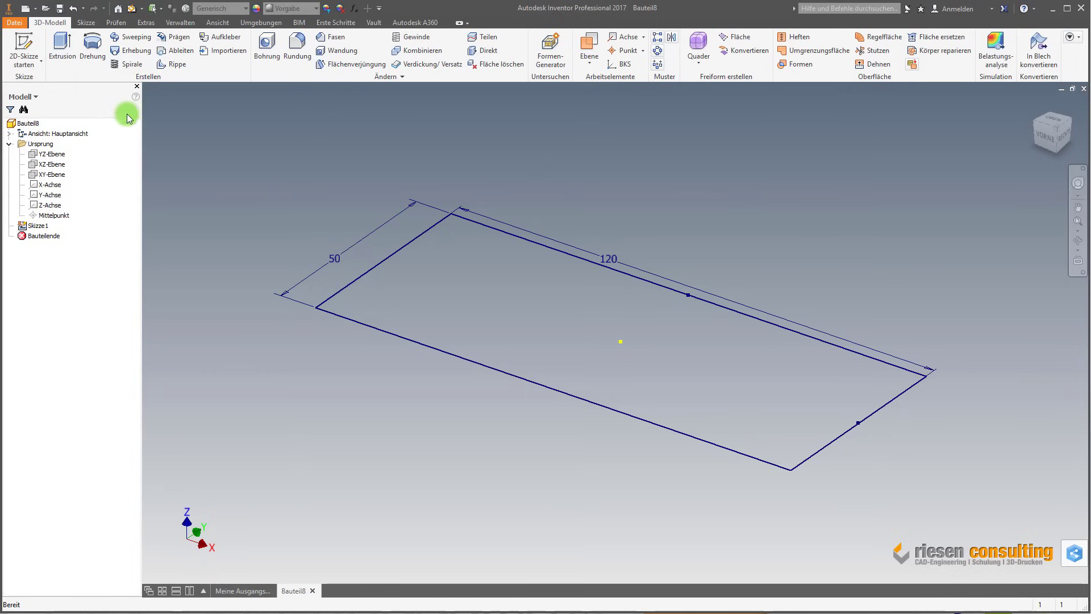
# Step: Preview a 10 mm extrusion of the sketch, cancel it, and go to the Ansicht tab
pyautogui.click(67, 55)
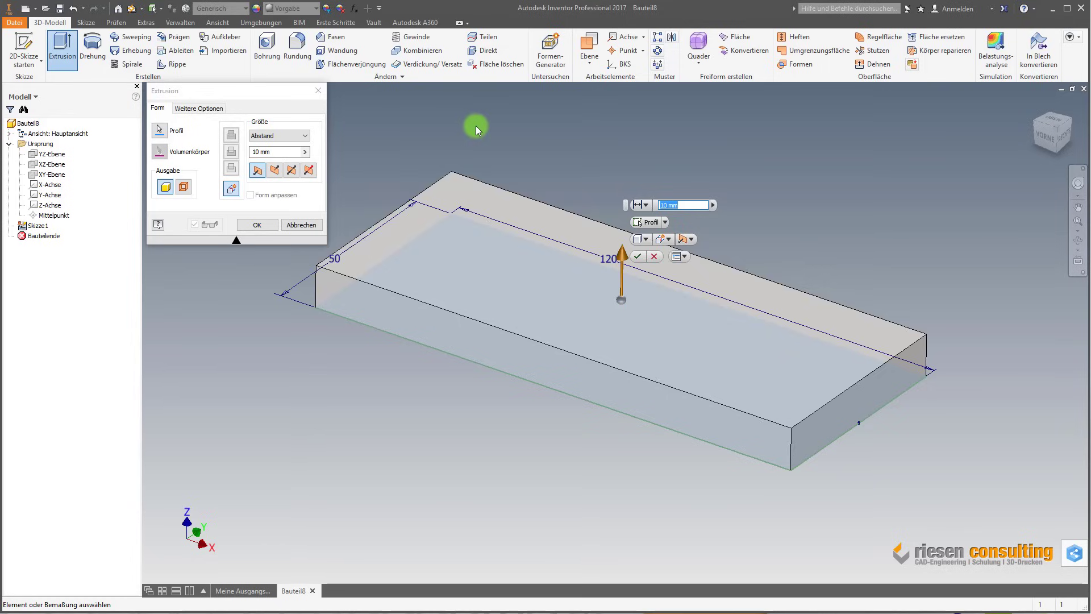
pyautogui.click(237, 240)
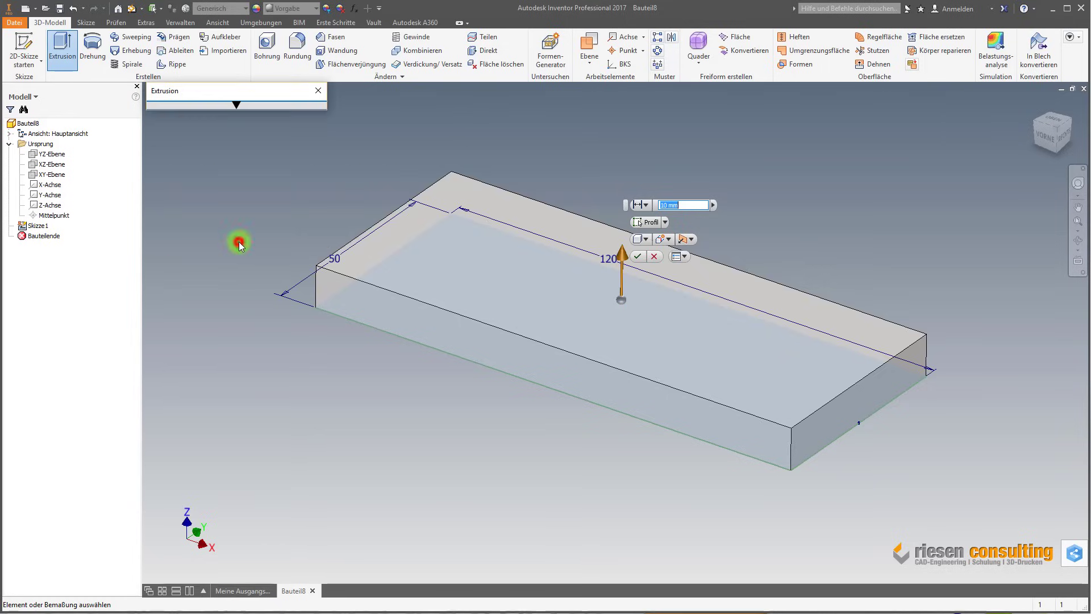
pyautogui.click(237, 104)
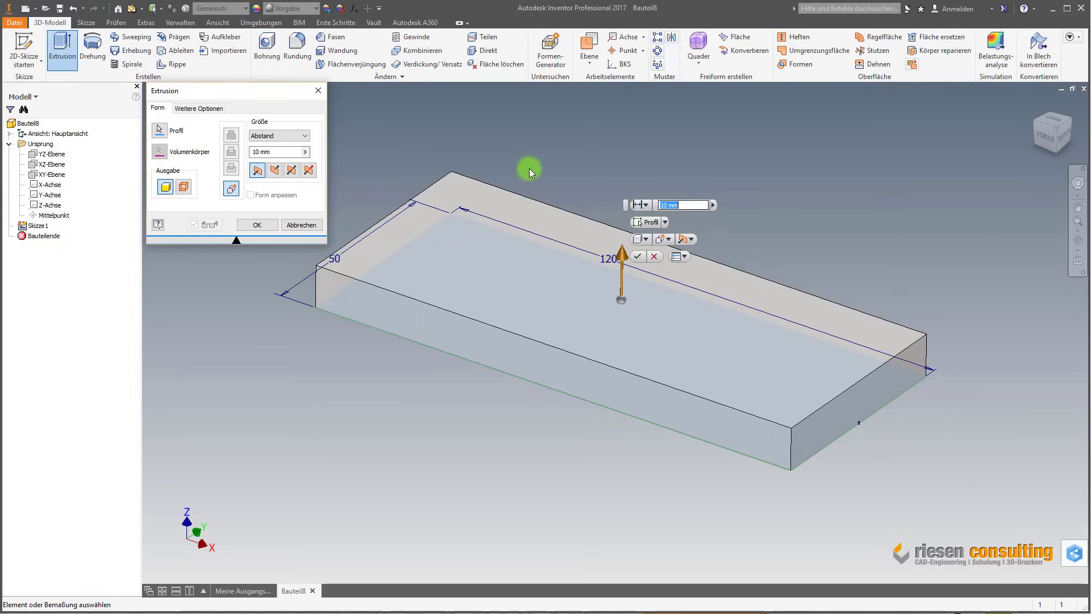
pyautogui.click(303, 226)
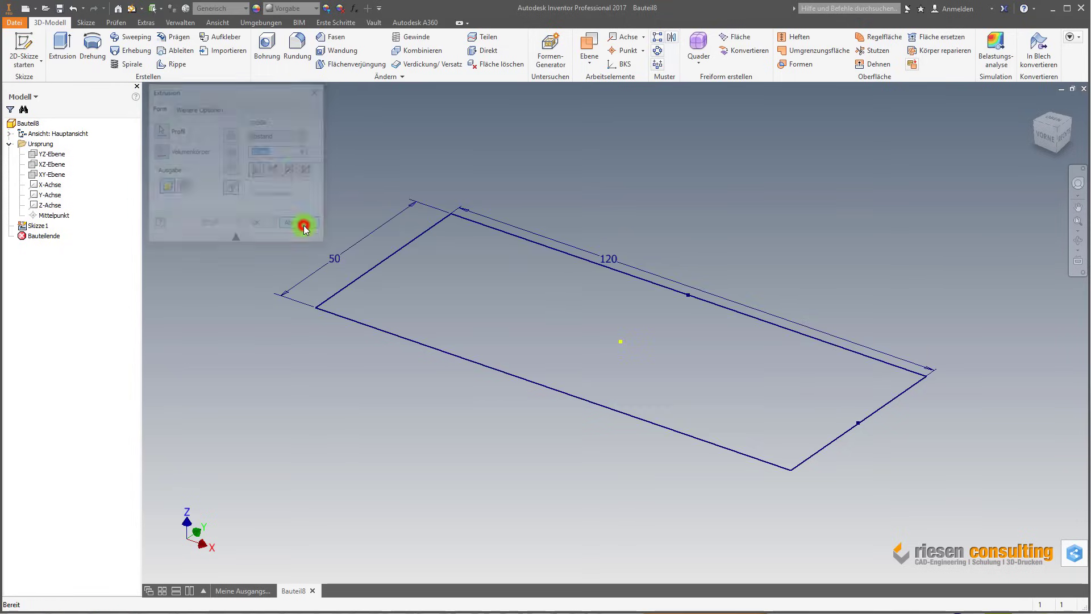
pyautogui.click(217, 24)
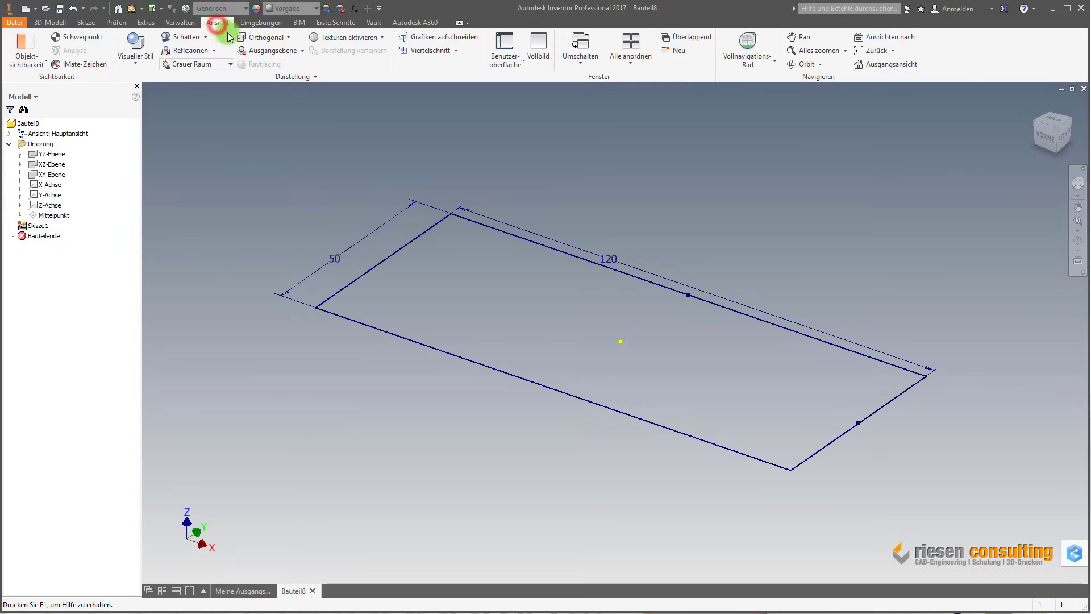
# Step: Hide the Mini-Werkzeugkasten, then retry and cancel the Extrusion
pyautogui.click(520, 67)
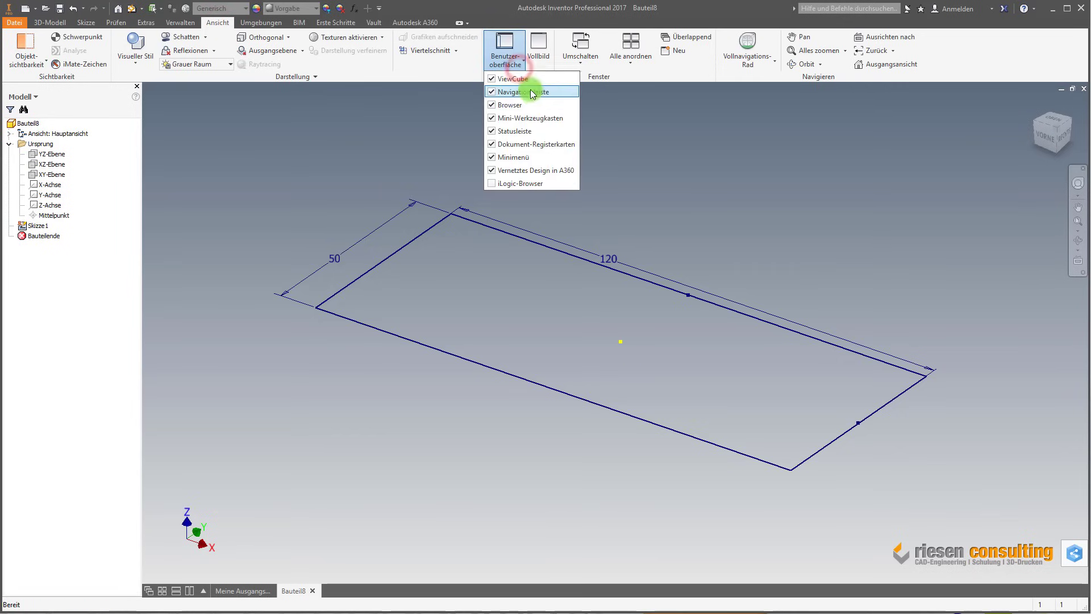
pyautogui.click(547, 119)
pyautogui.click(326, 130)
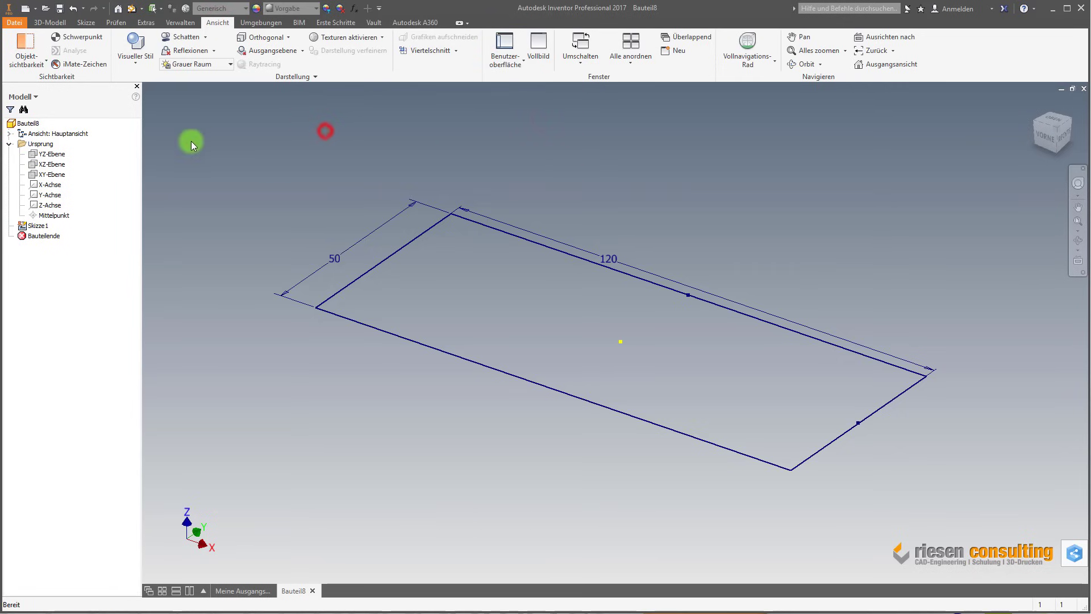
pyautogui.click(58, 24)
pyautogui.click(61, 45)
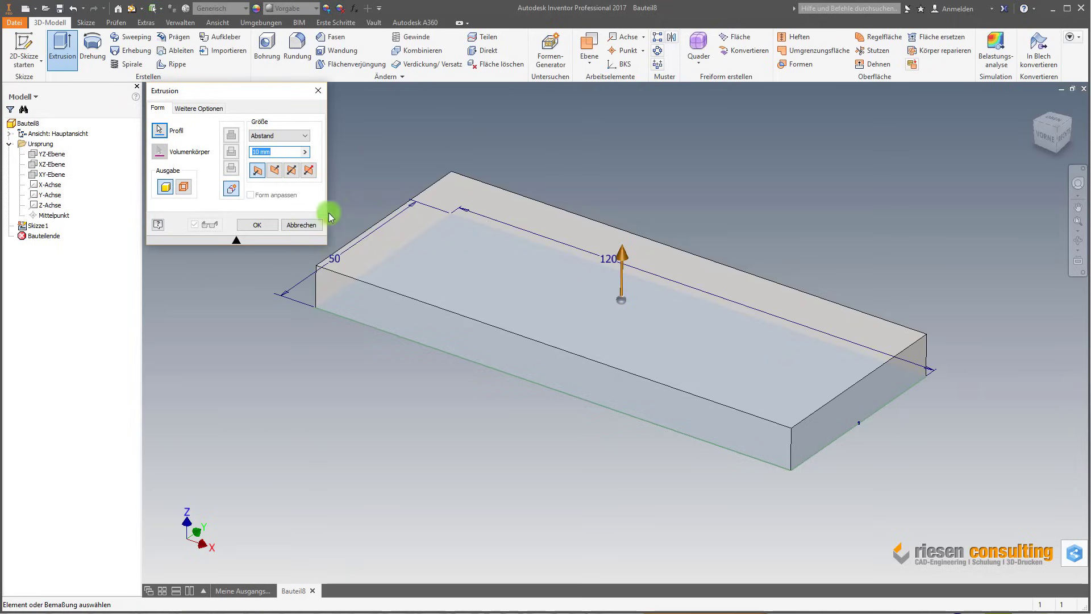
pyautogui.click(304, 226)
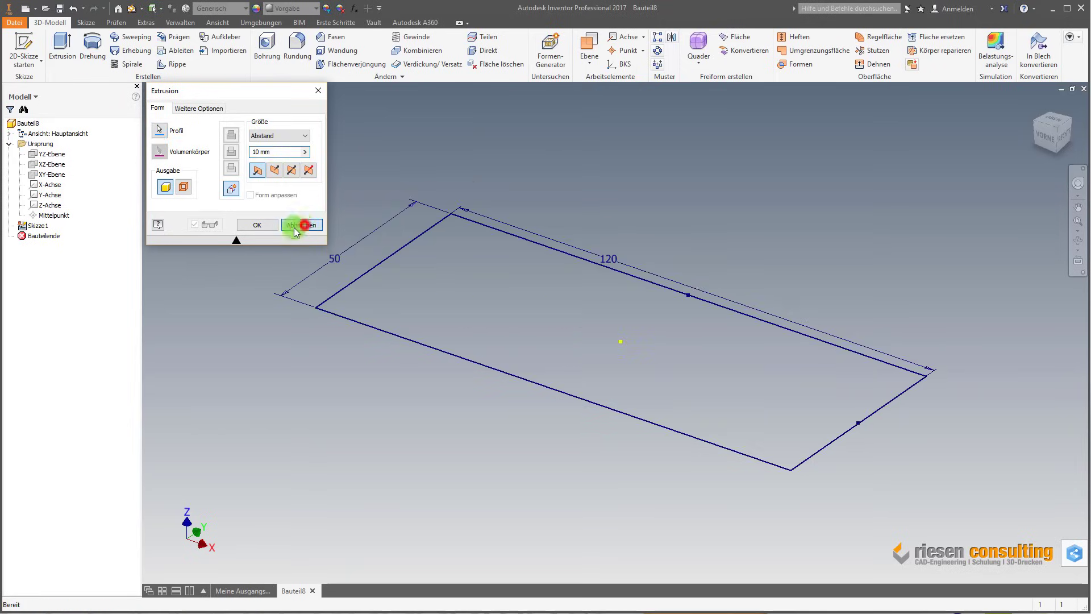
# Step: Recheck the Benutzeroberfläche list and open the viewport quick-command menu
pyautogui.click(222, 24)
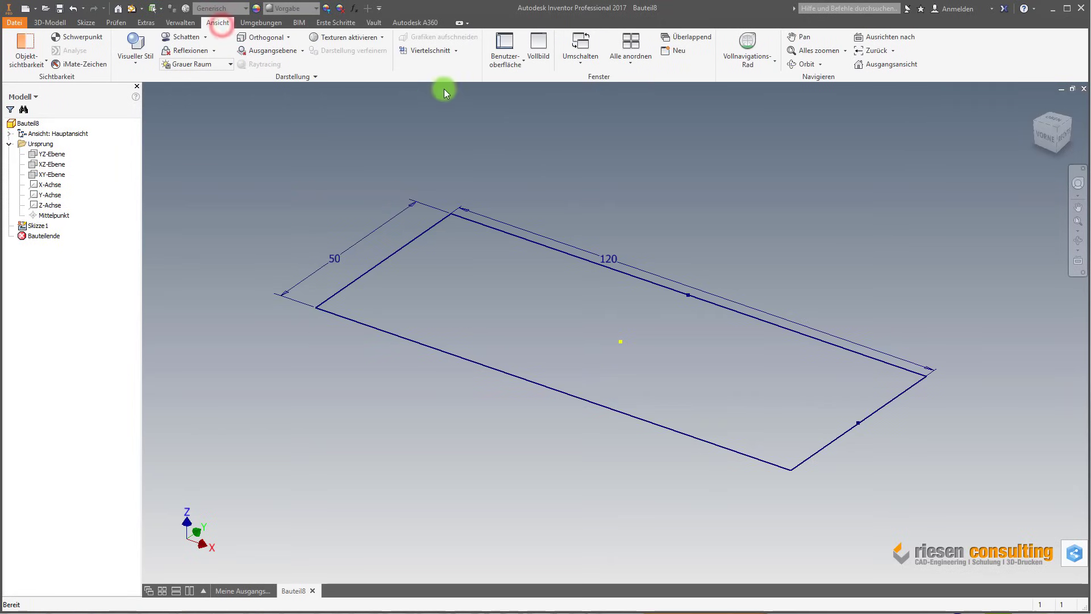
pyautogui.click(504, 70)
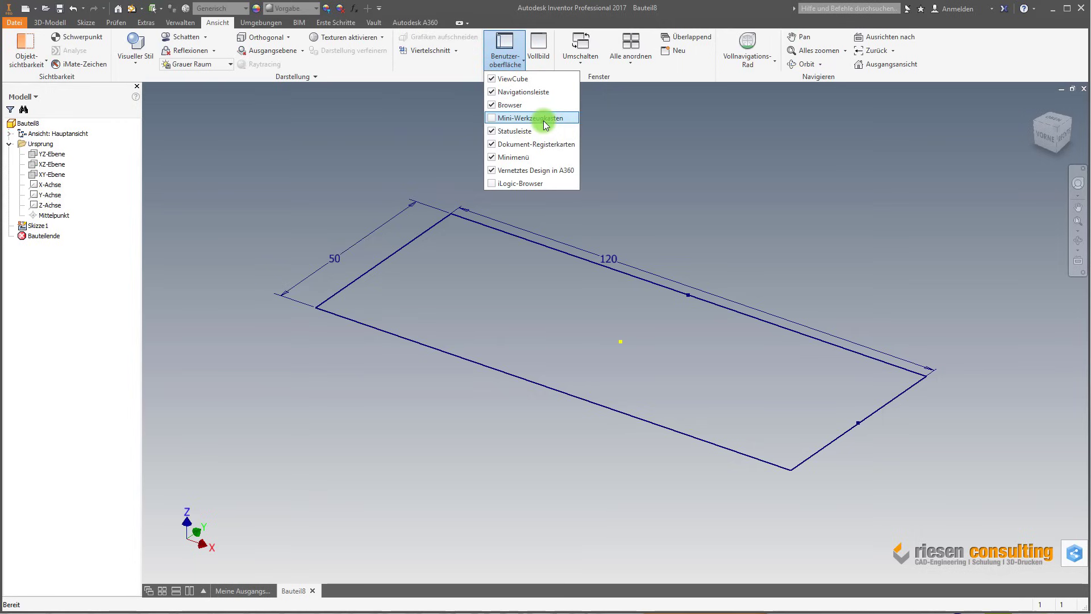
pyautogui.click(607, 137)
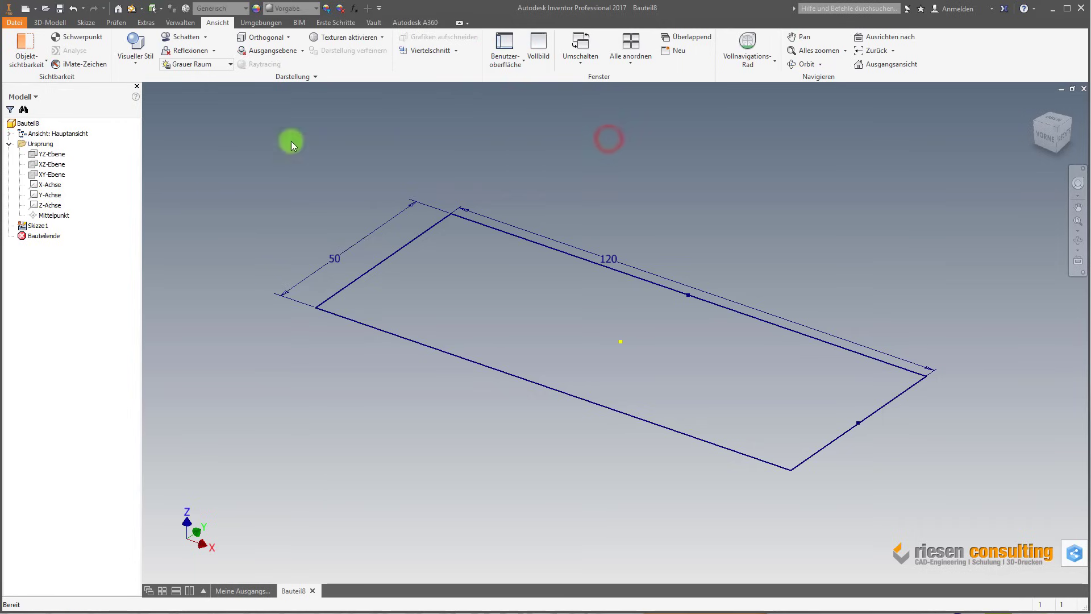
pyautogui.rightClick(619, 150)
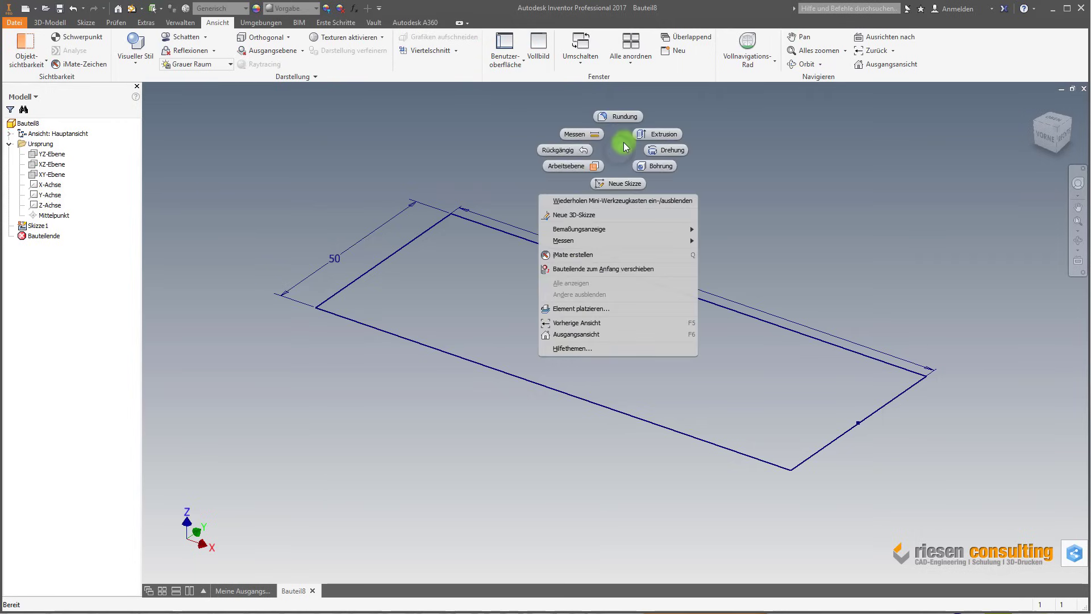
# Step: Extrude the rectangle 15 mm in one direction after trying the other direction options
pyautogui.click(639, 138)
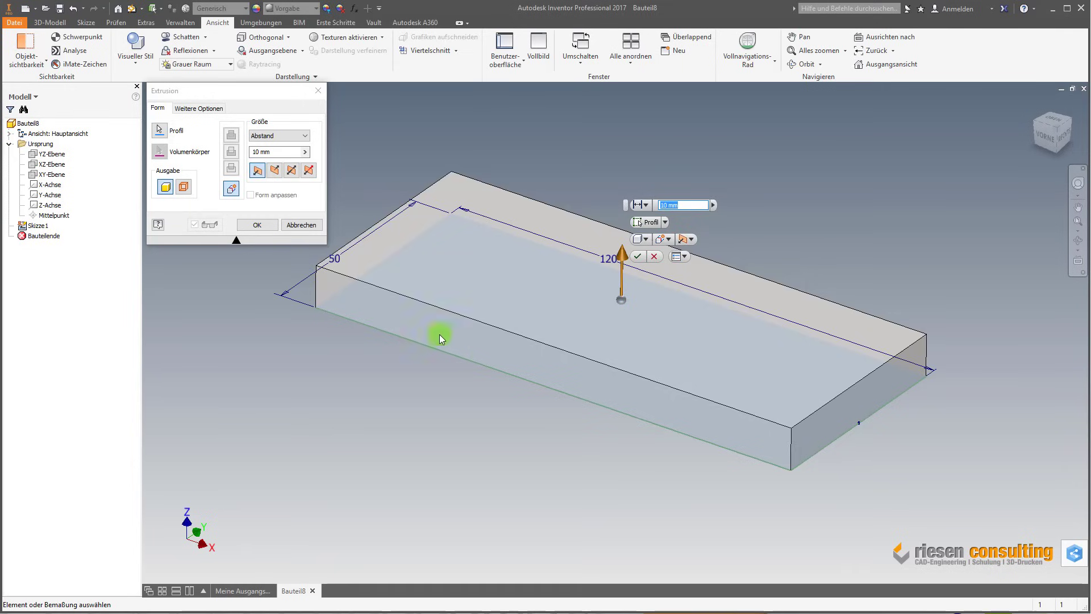
pyautogui.click(275, 170)
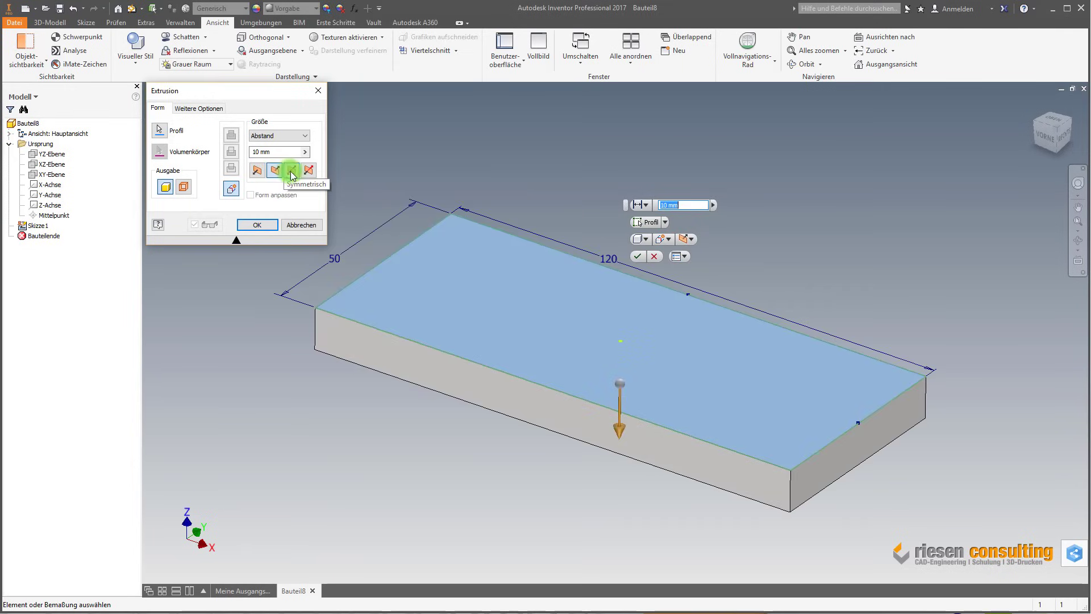
pyautogui.click(292, 171)
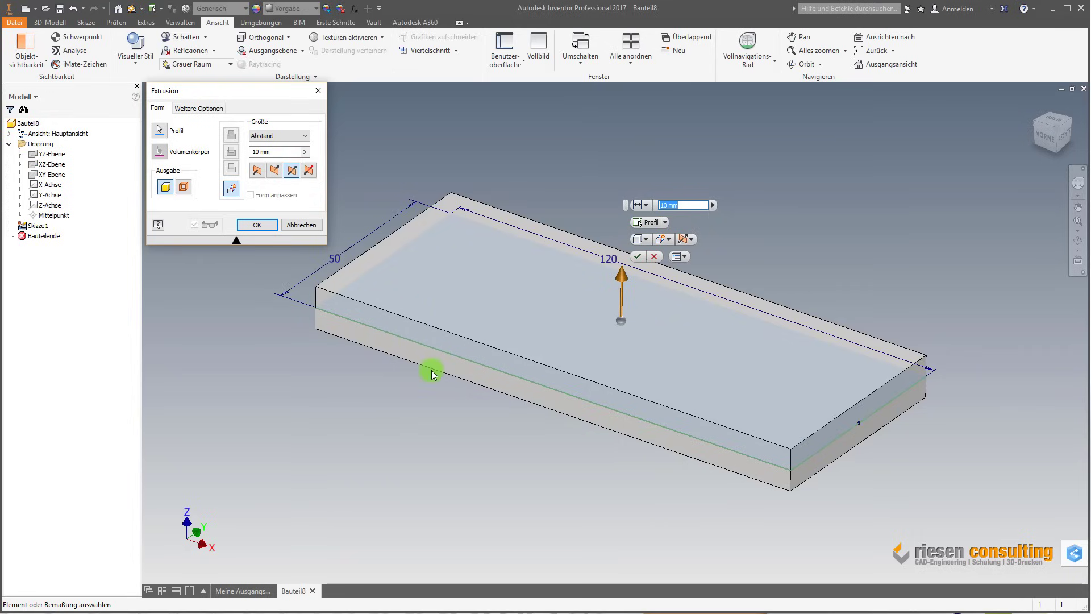
pyautogui.click(310, 170)
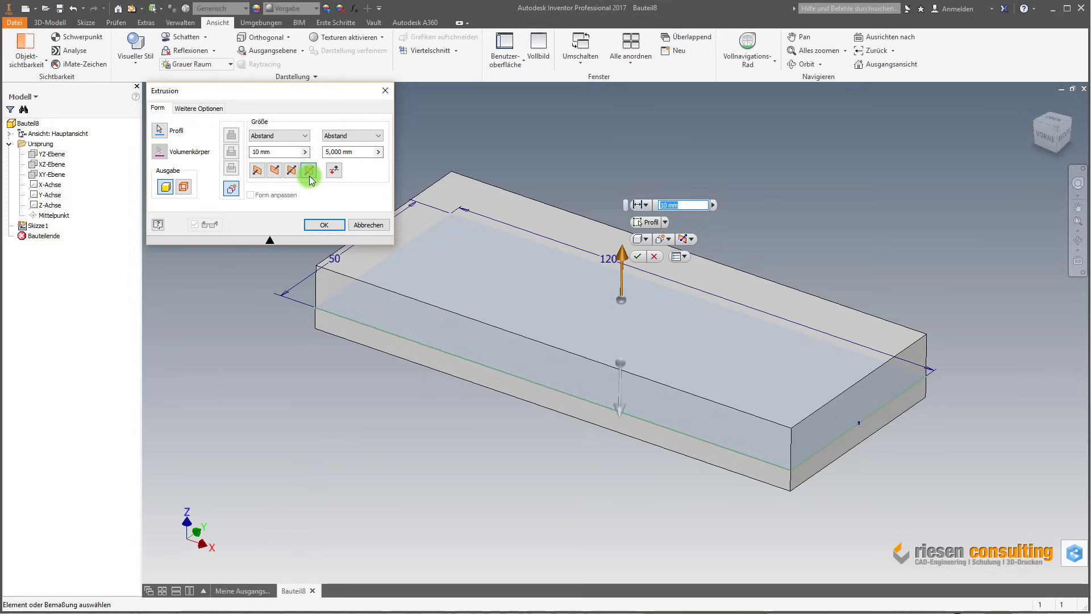
pyautogui.click(258, 170)
pyautogui.click(278, 152)
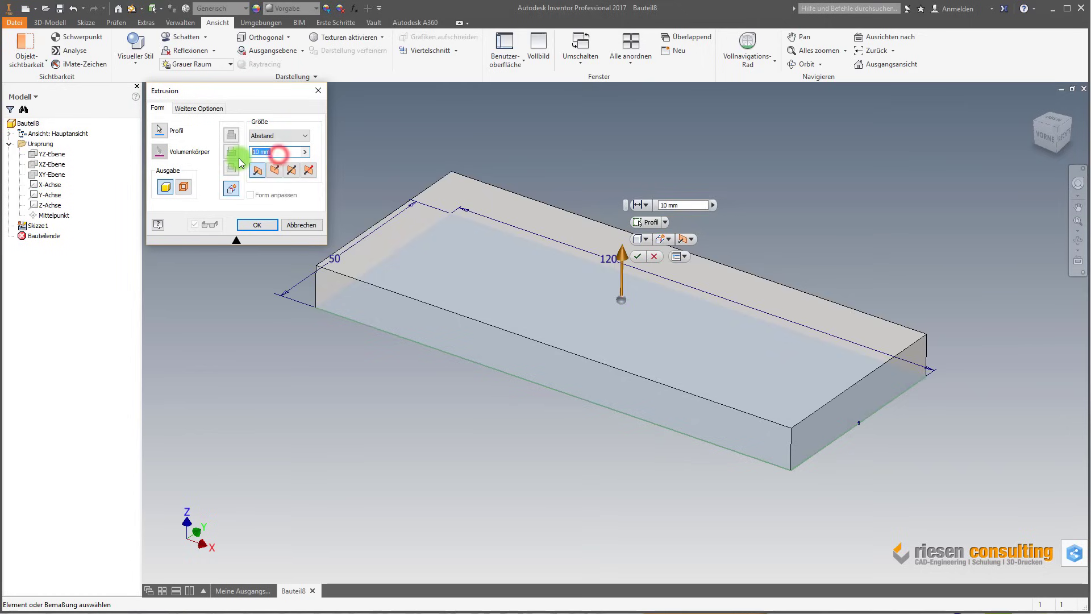
pyautogui.write('15')
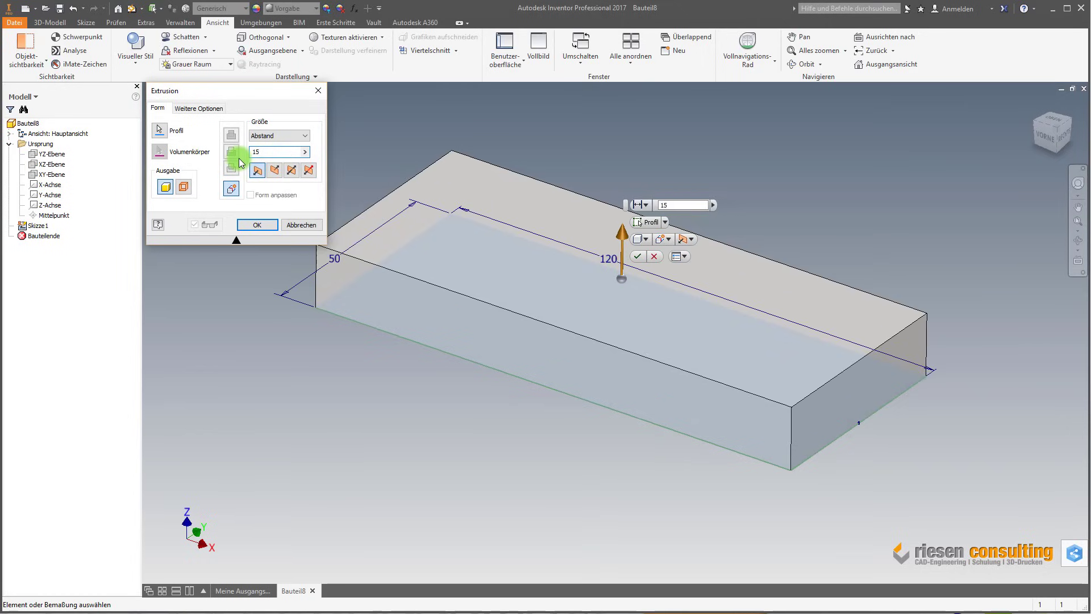
pyautogui.click(271, 225)
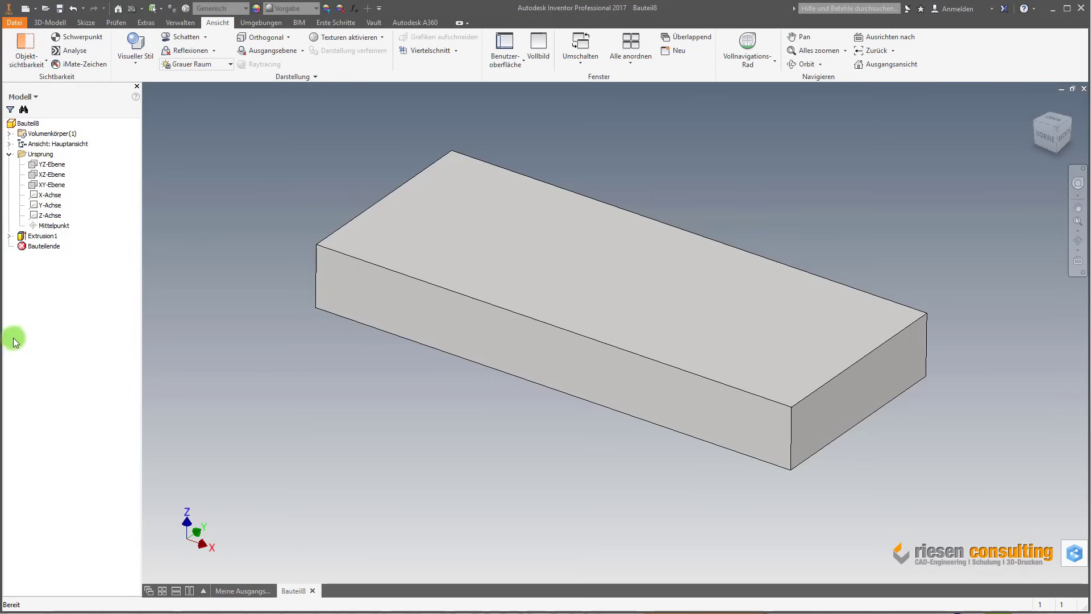
pyautogui.moveTo(61, 245); pyautogui.dragTo(25, 243)
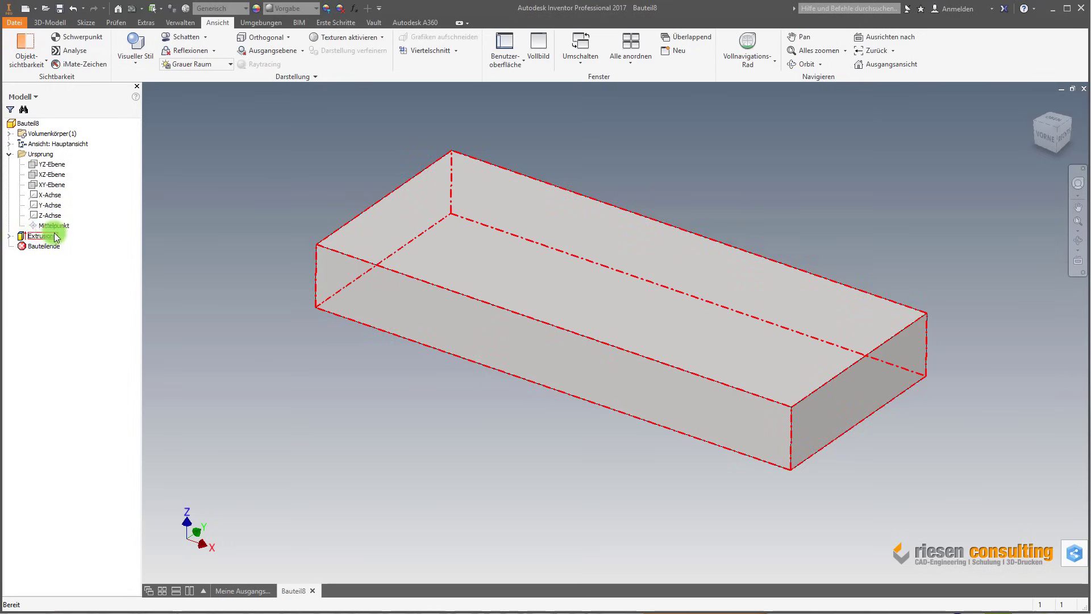
pyautogui.moveTo(25, 243); pyautogui.dragTo(12, 240)
pyautogui.click(10, 237)
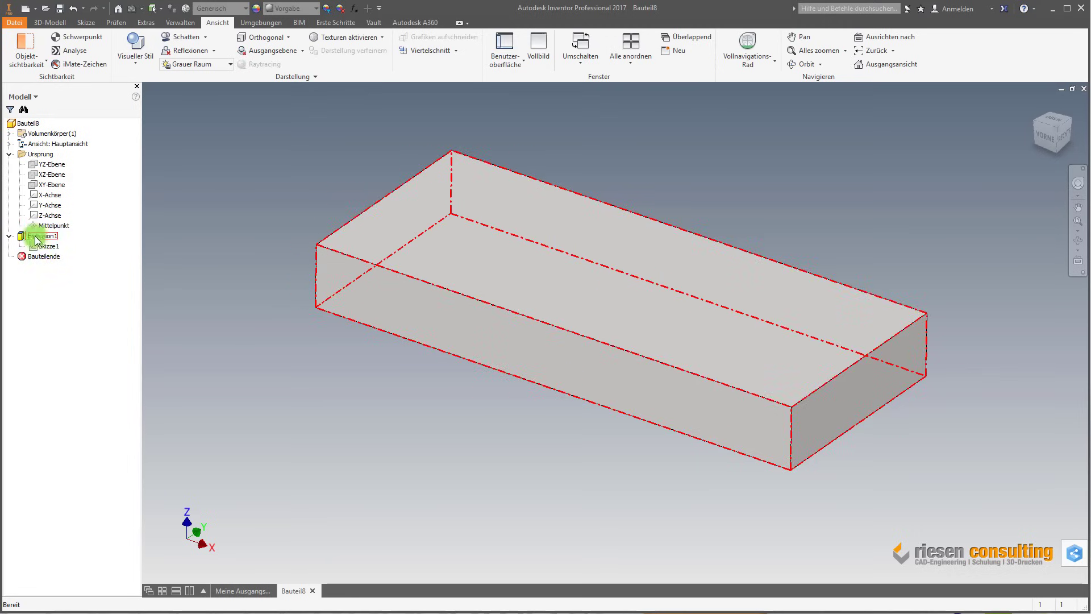
pyautogui.click(10, 236)
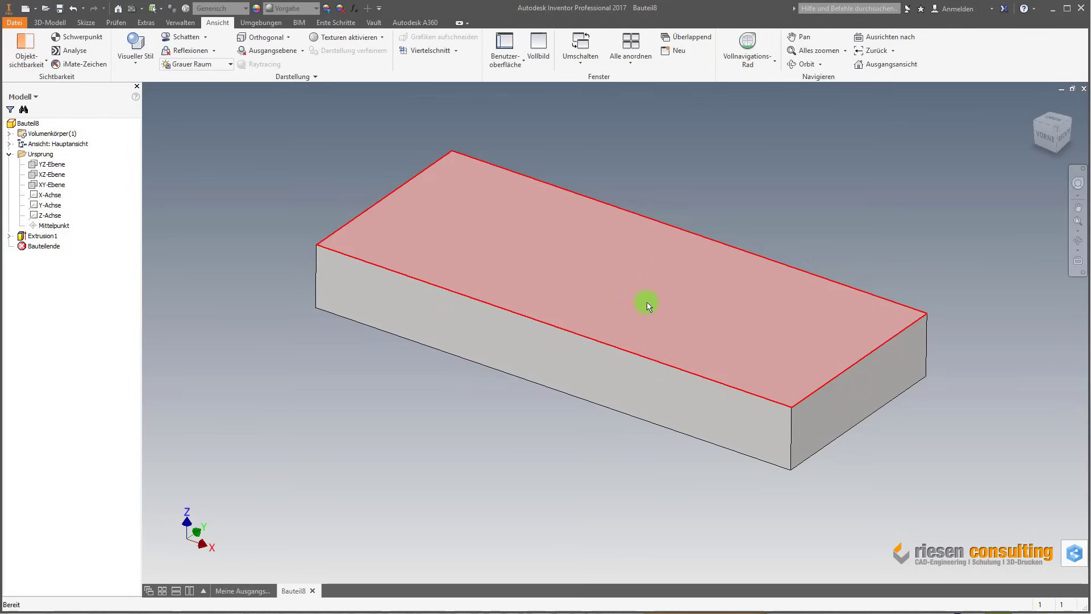
pyautogui.click(648, 305)
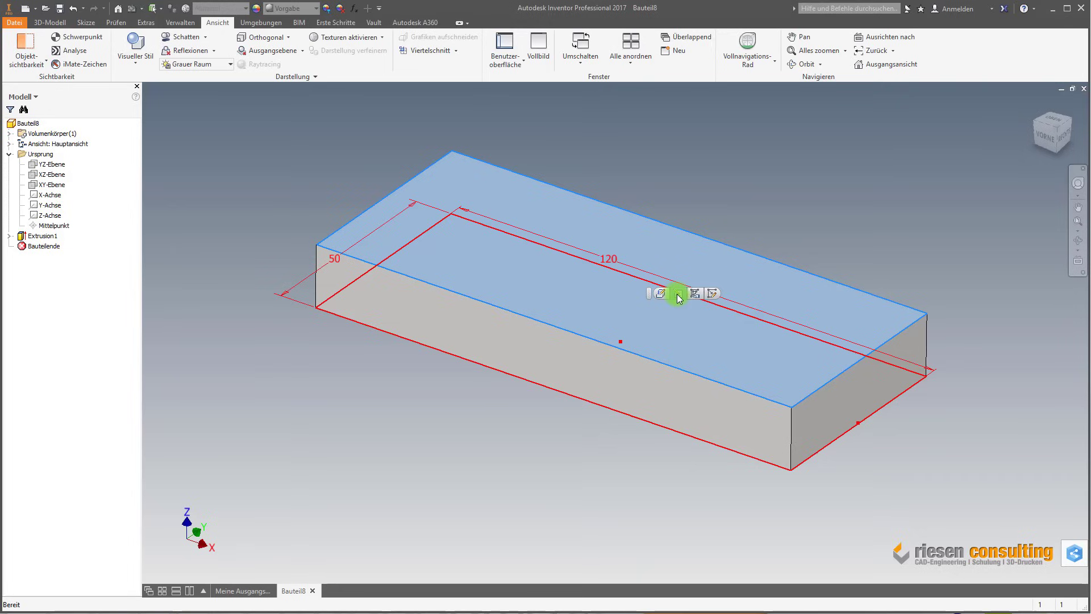
# Step: Edit the base sketch, changing 120 to 150 and 50 to 80, and finish it
pyautogui.click(713, 295)
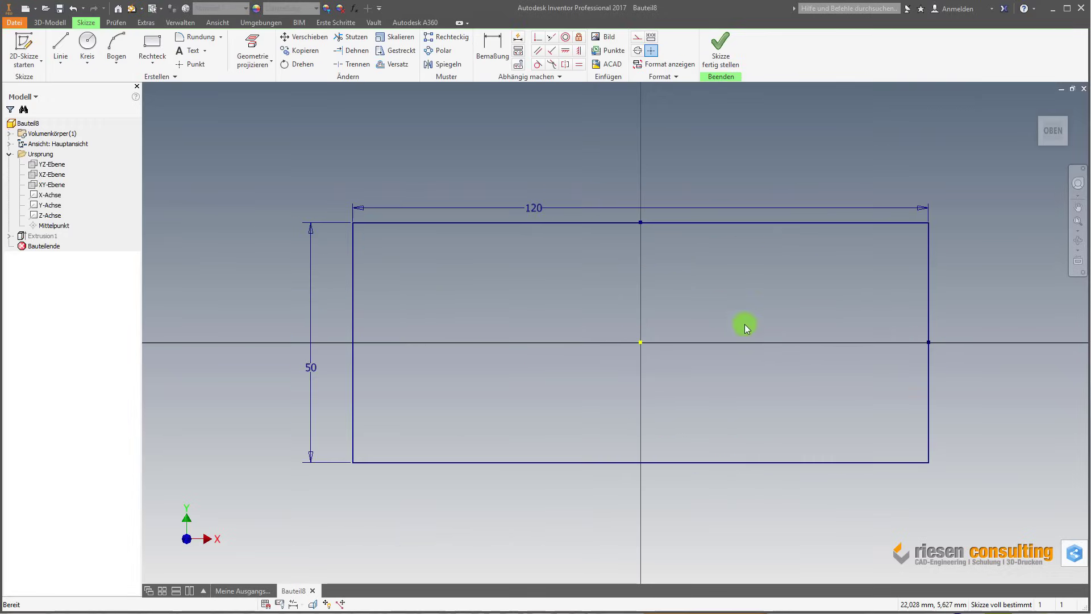
pyautogui.doubleClick(538, 210)
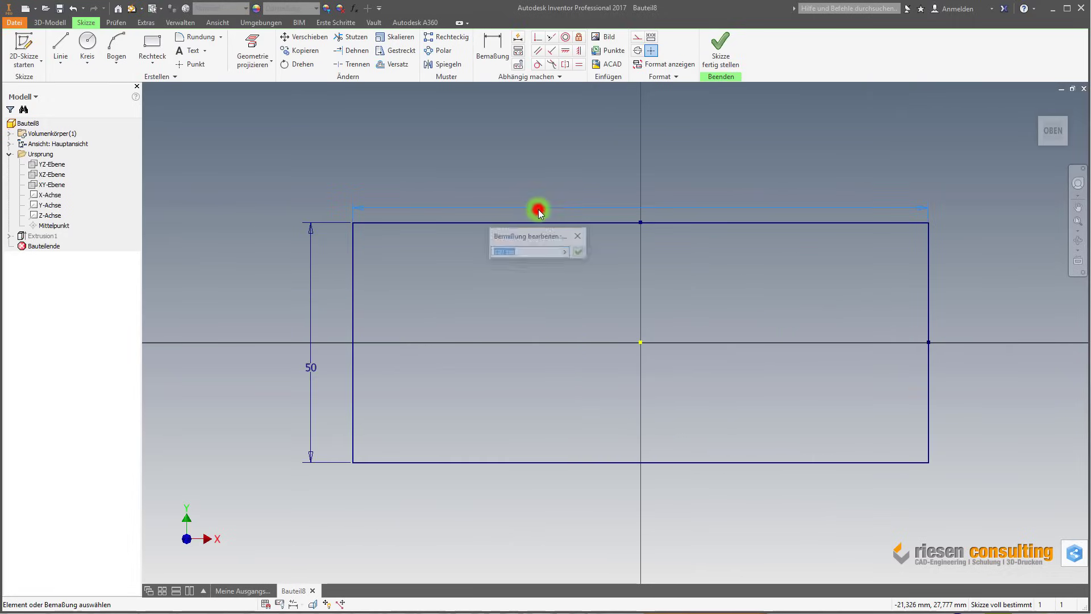
pyautogui.write('15')
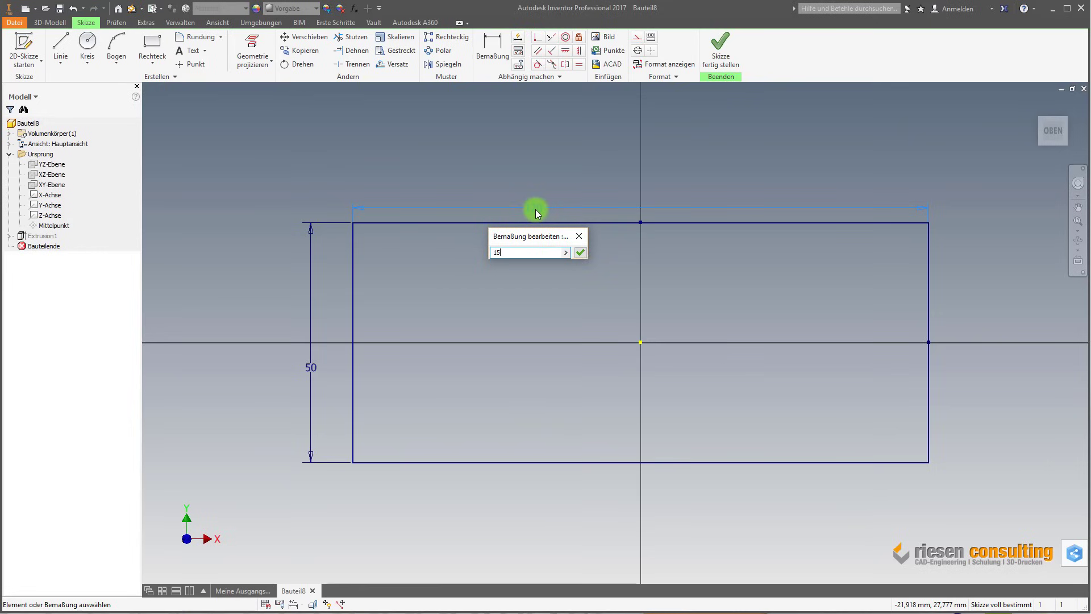
pyautogui.write('0')
pyautogui.press('Return')
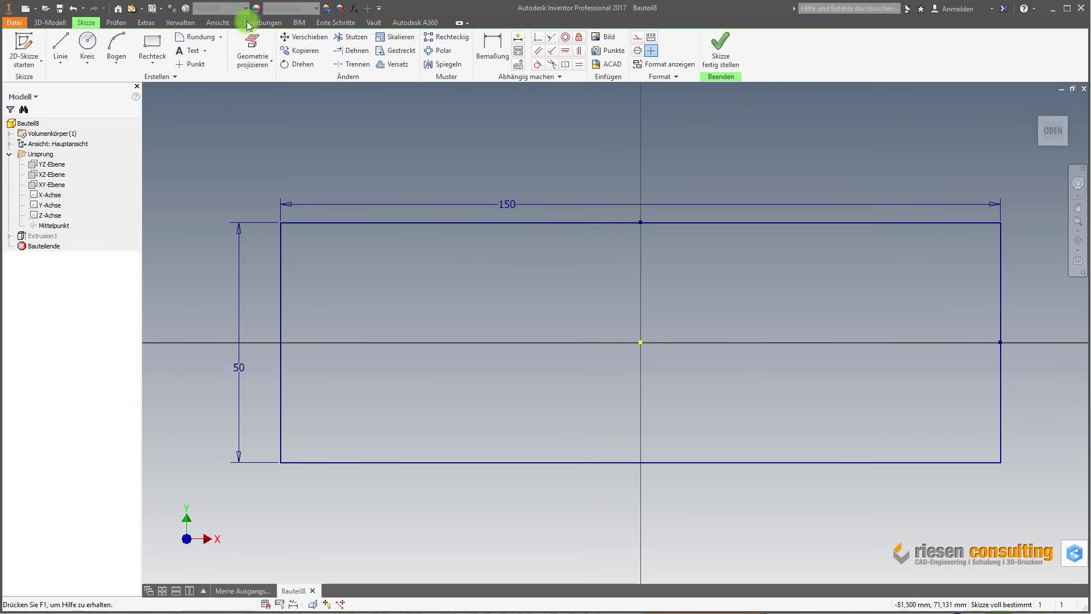
pyautogui.doubleClick(238, 364)
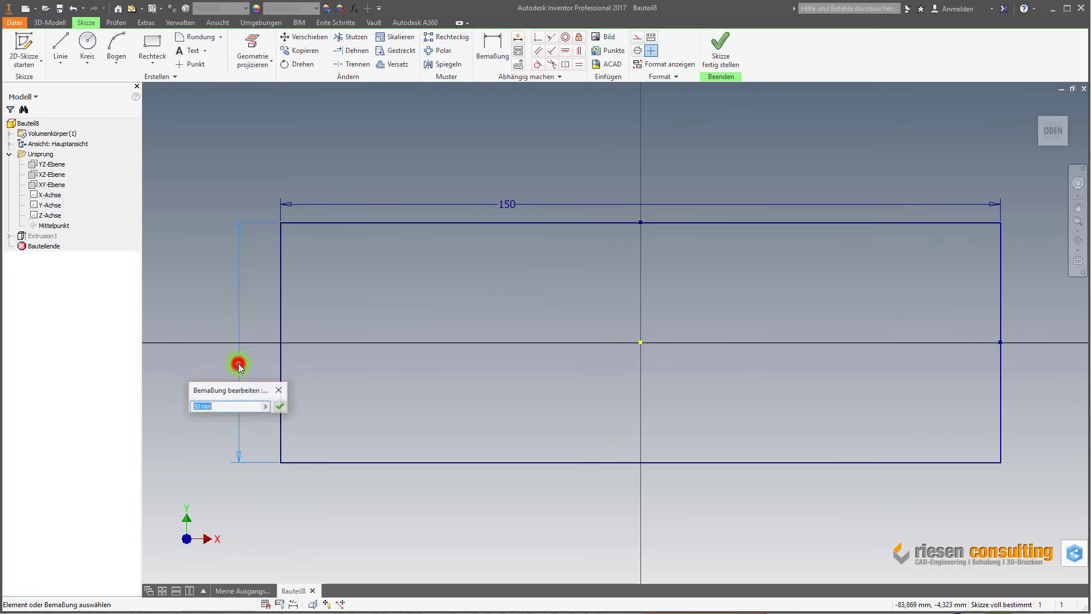
pyautogui.write('80')
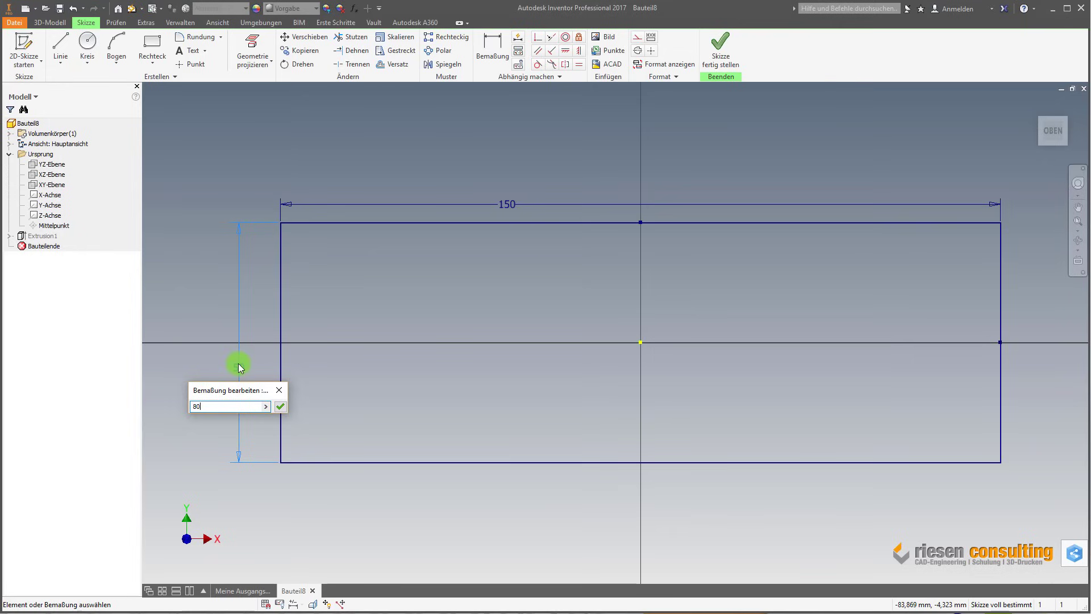
pyautogui.press('Return')
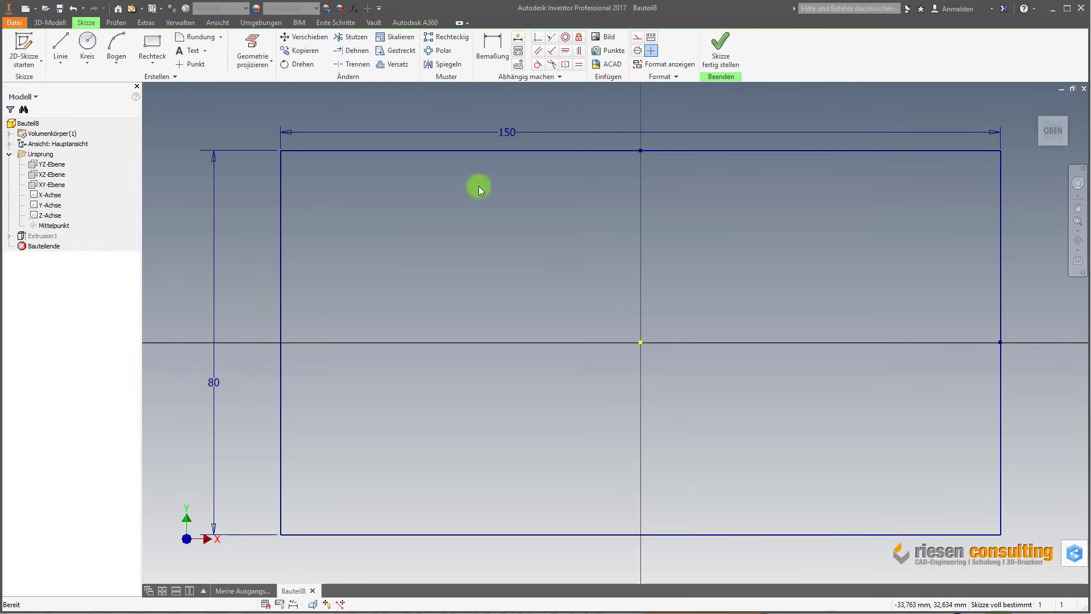
pyautogui.click(724, 64)
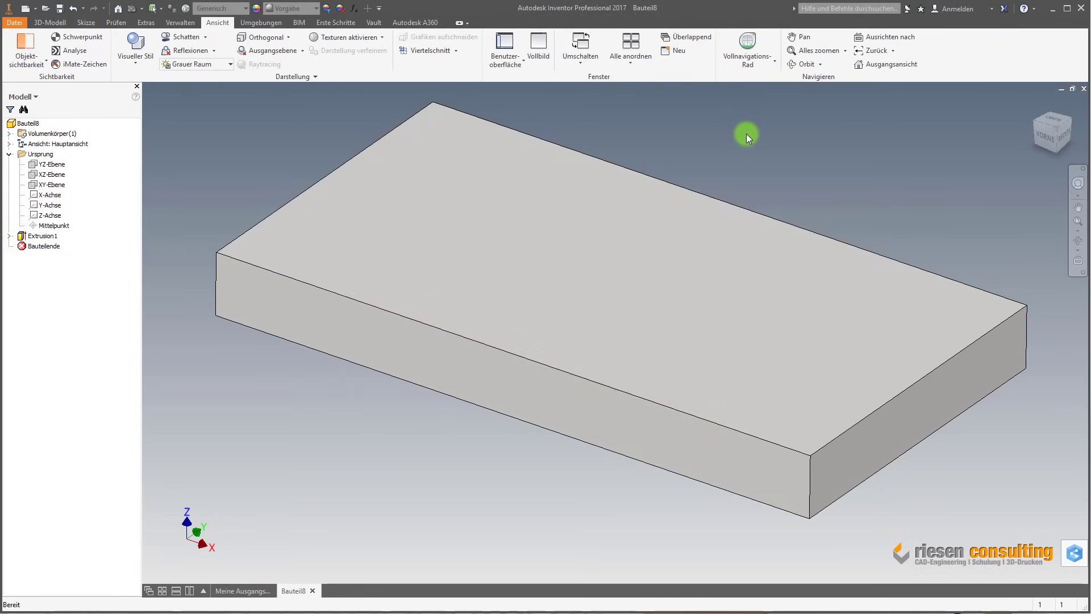
pyautogui.moveTo(749, 135); pyautogui.dragTo(746, 146, button='middle')
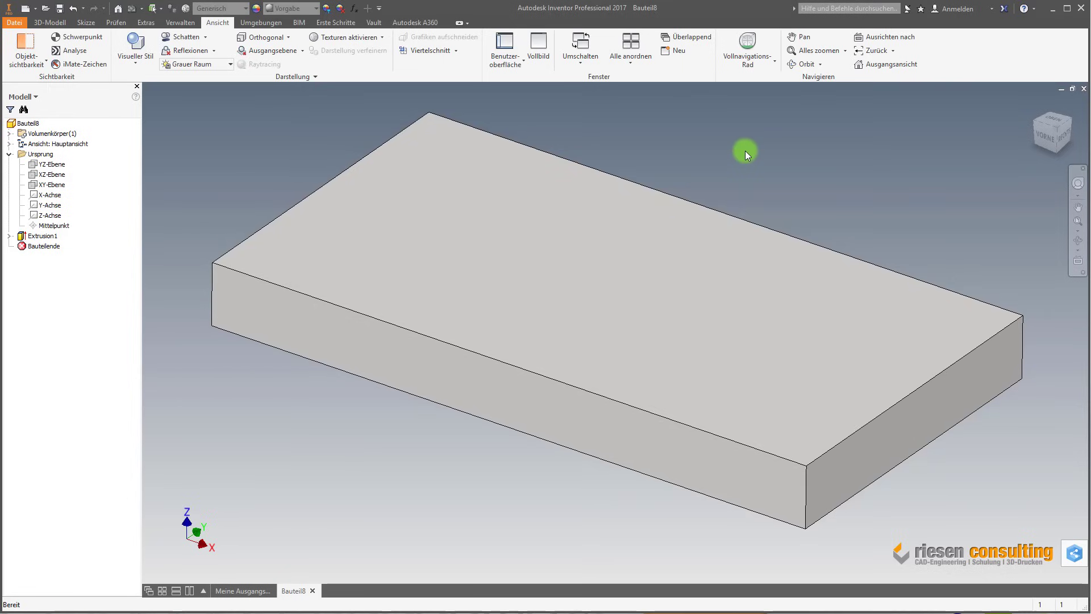
pyautogui.press('m')
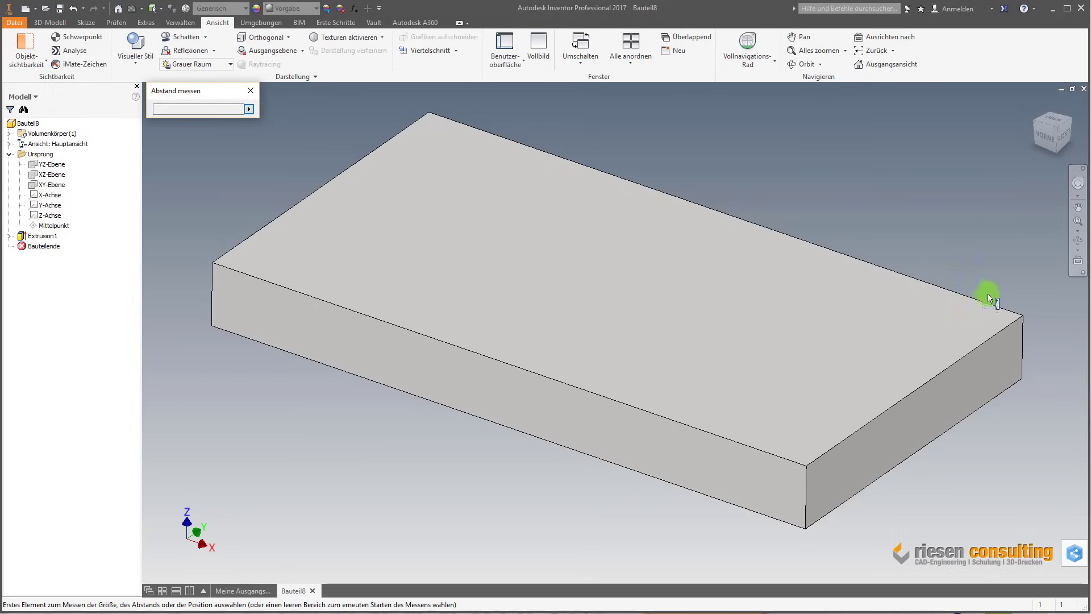
pyautogui.click(1001, 331)
pyautogui.click(1001, 330)
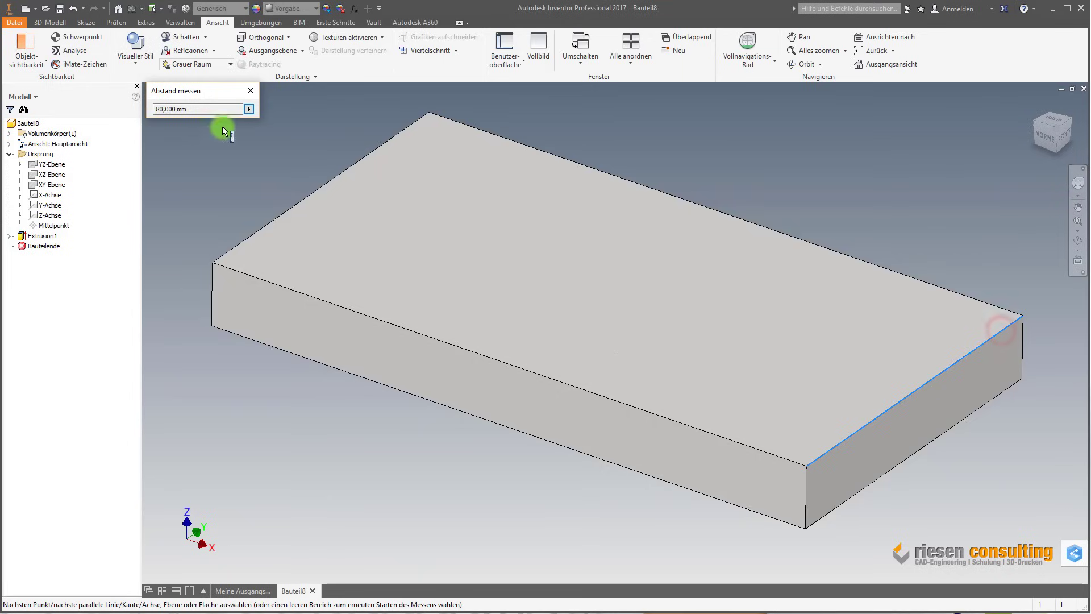
pyautogui.rightClick(234, 160)
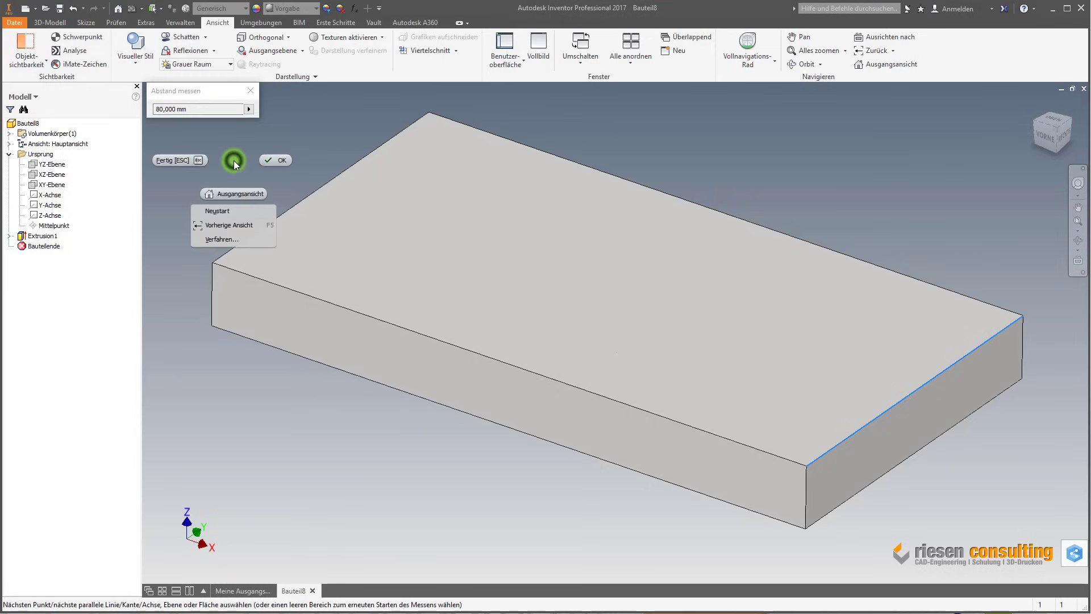
pyautogui.click(218, 212)
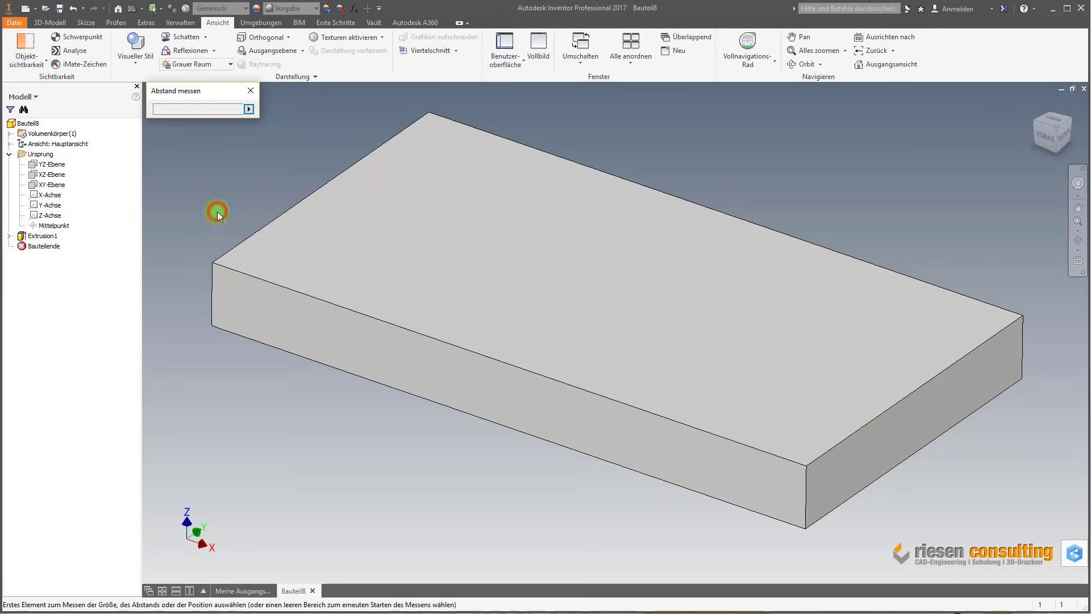
pyautogui.click(395, 390)
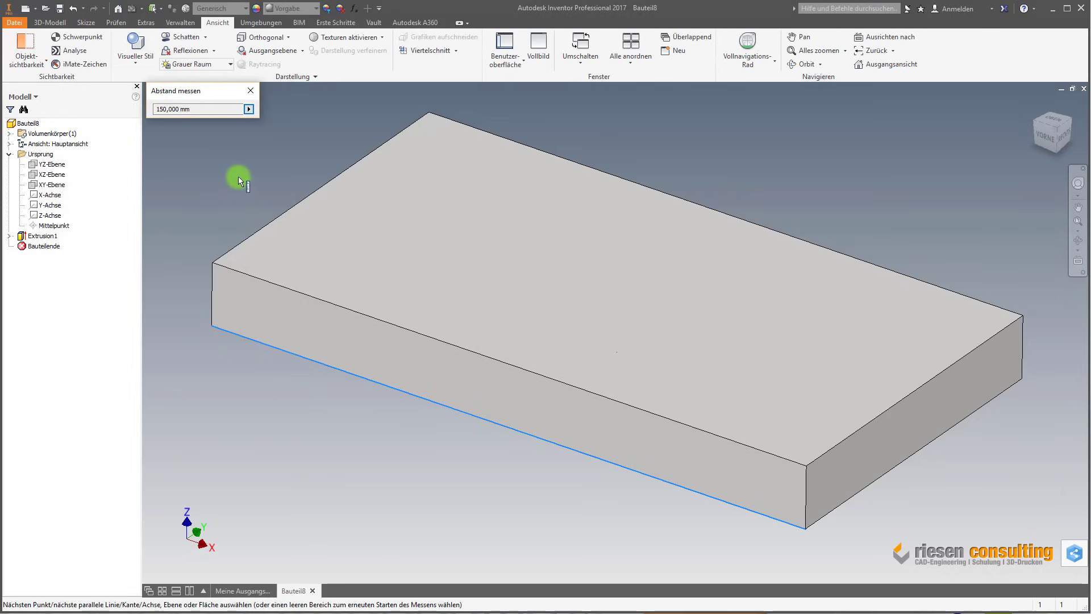
pyautogui.click(249, 92)
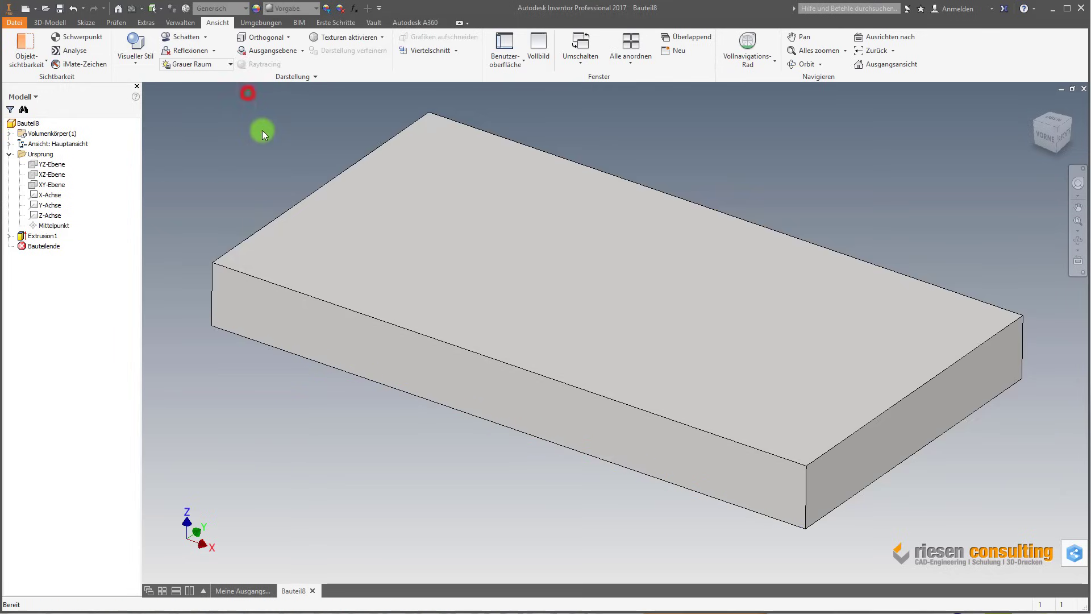
pyautogui.click(260, 130)
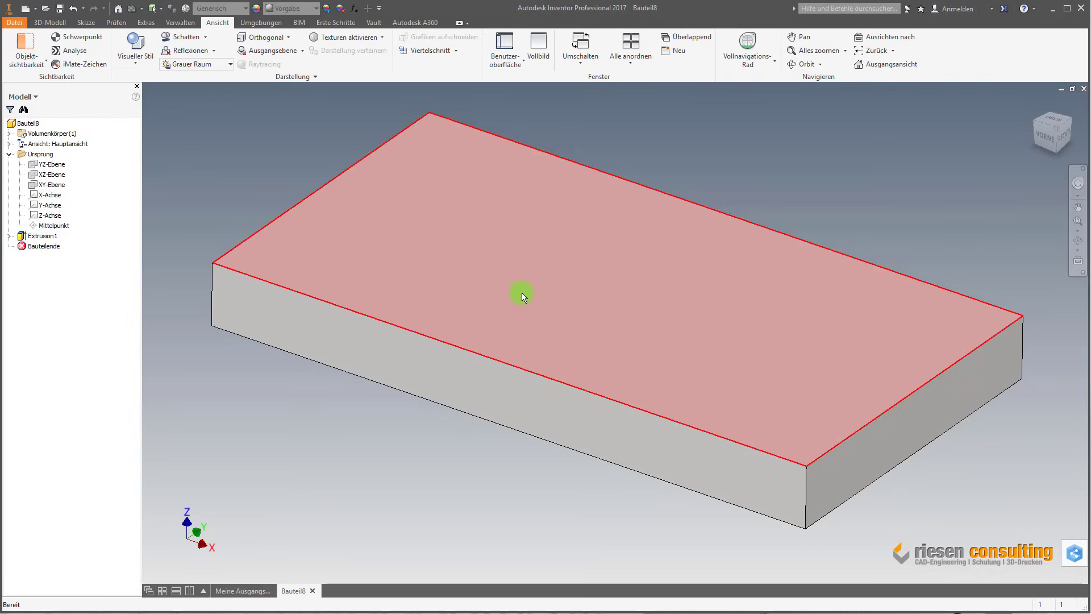
# Step: Change Extrusion1's depth from 15 to 30 mm and zoom out on the block
pyautogui.click(407, 351)
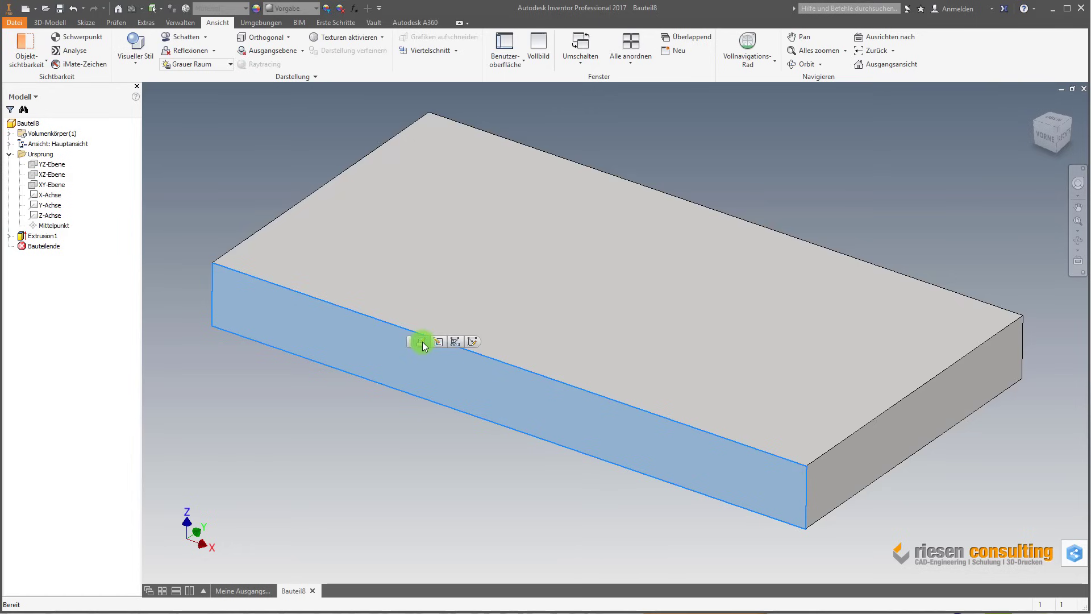
pyautogui.click(423, 342)
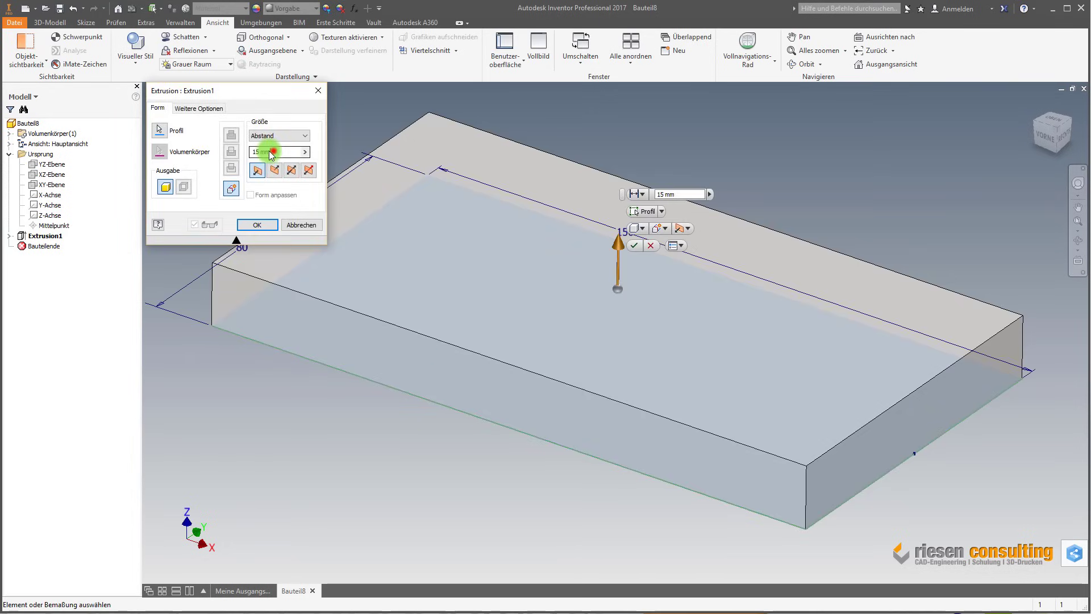
pyautogui.moveTo(274, 151); pyautogui.dragTo(248, 158)
pyautogui.write('30')
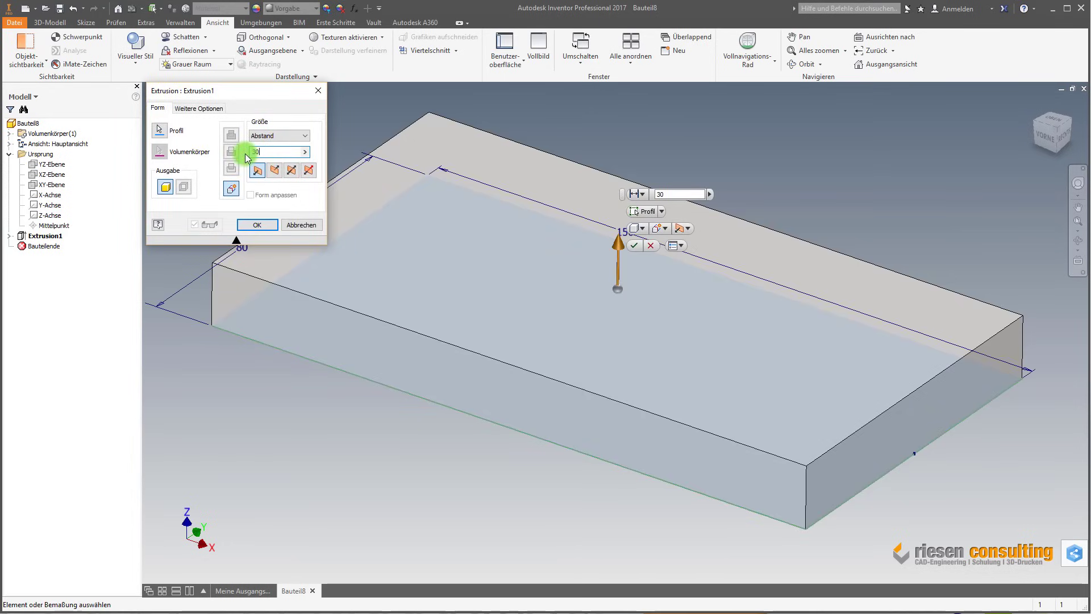
pyautogui.click(258, 224)
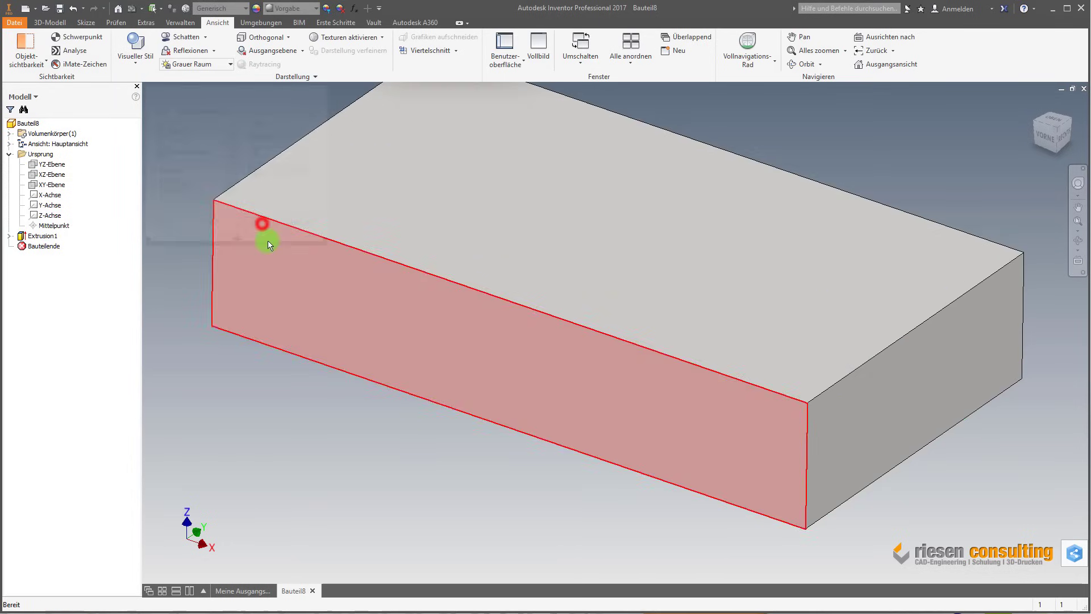
pyautogui.scroll(-2, 435, 459)
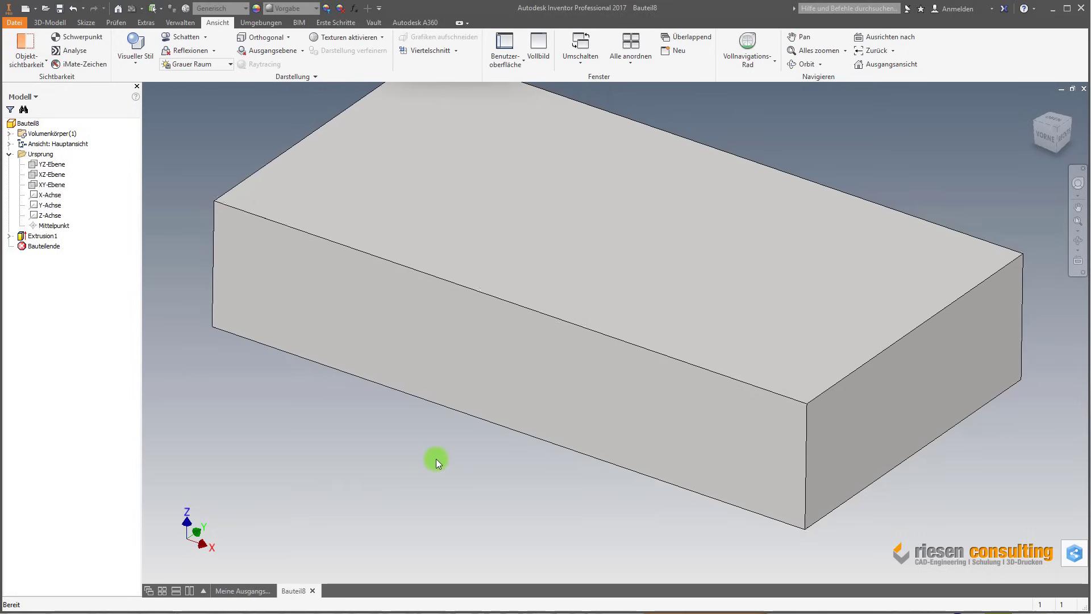
pyautogui.scroll(-2, 436, 459)
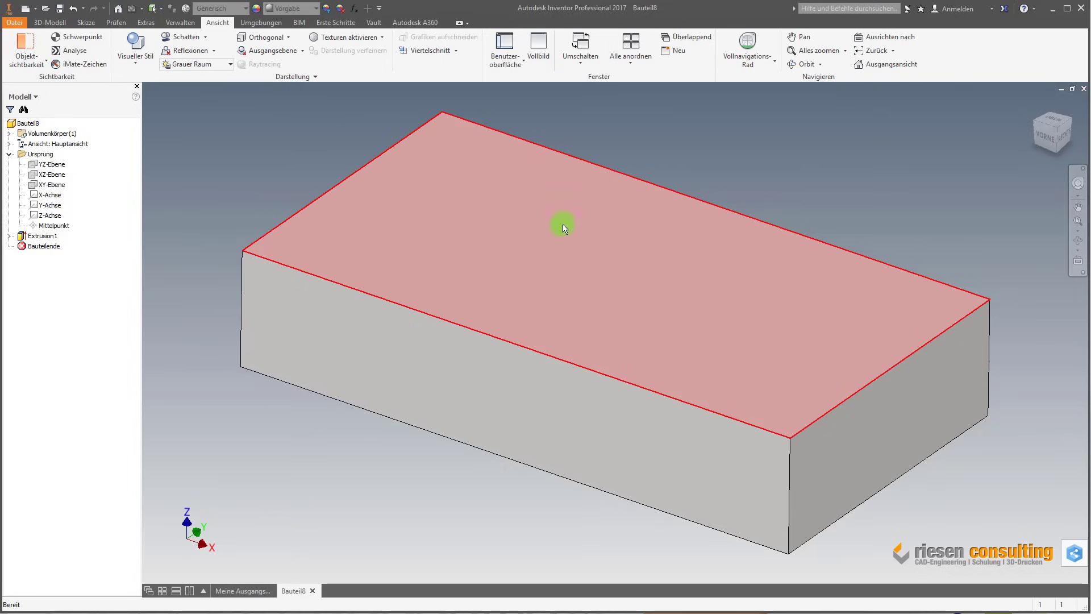
# Step: Create sketch Skizze2 on the block's top face
pyautogui.click(512, 254)
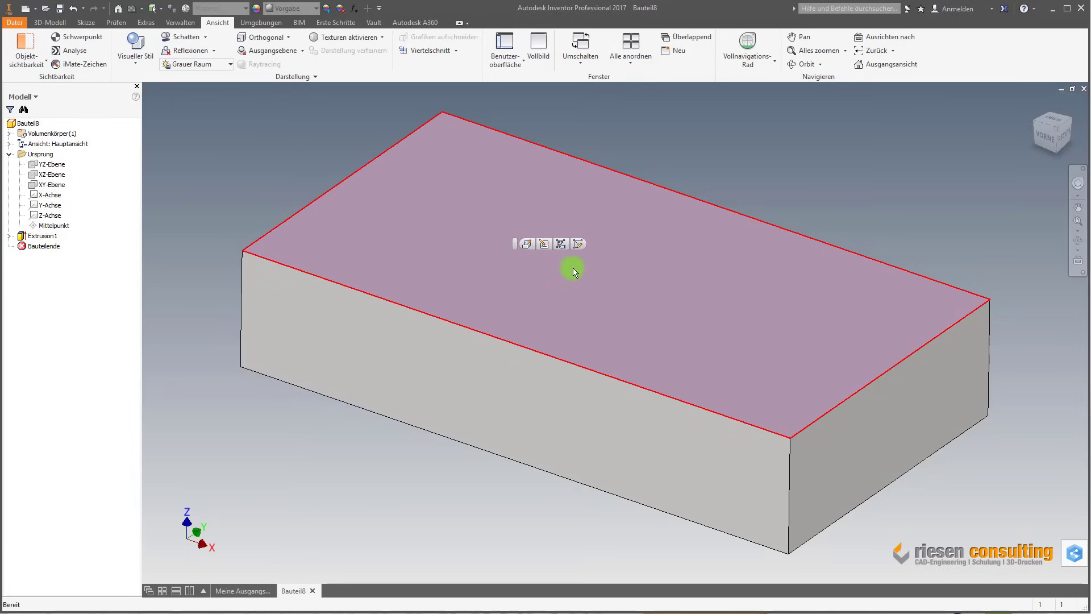
pyautogui.click(579, 245)
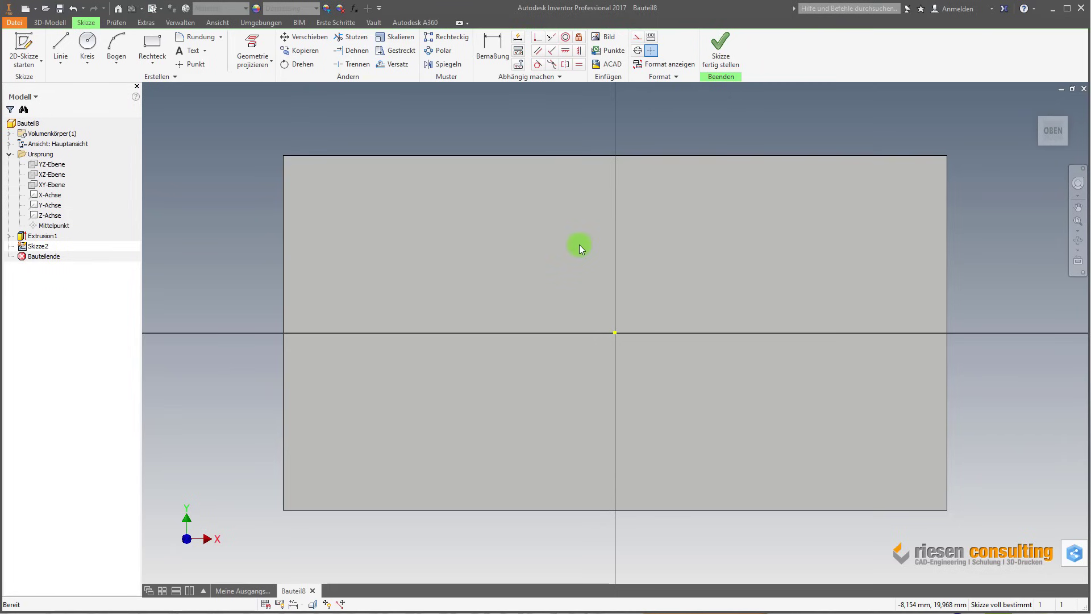
# Step: Draw a rectangle positioned 10 mm from the top edge and 5 mm from the left edge
pyautogui.click(153, 48)
pyautogui.click(317, 187)
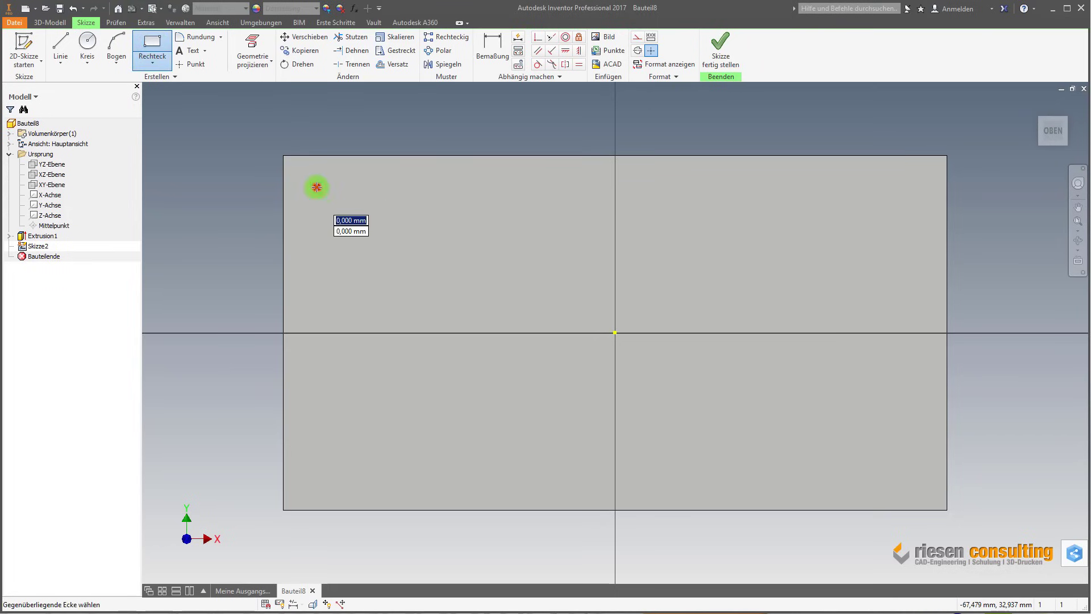
pyautogui.click(461, 296)
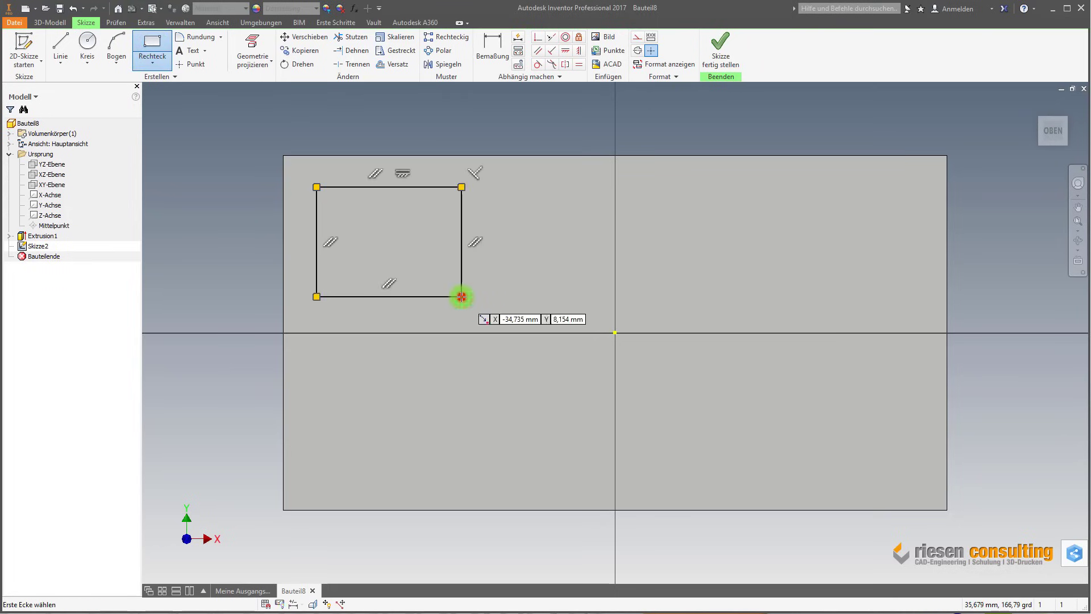
pyautogui.click(490, 49)
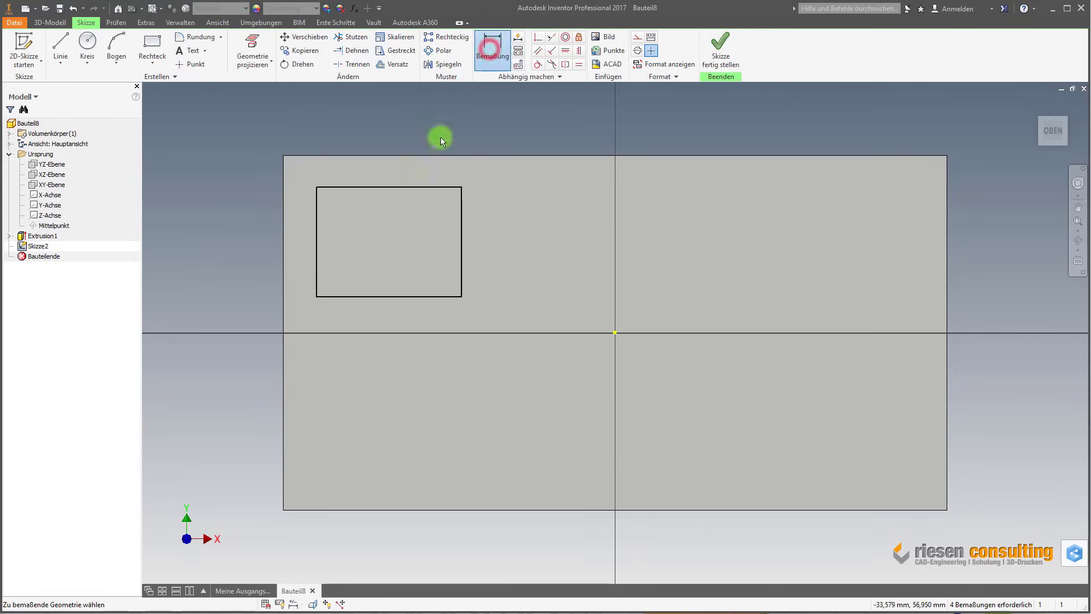
pyautogui.click(434, 156)
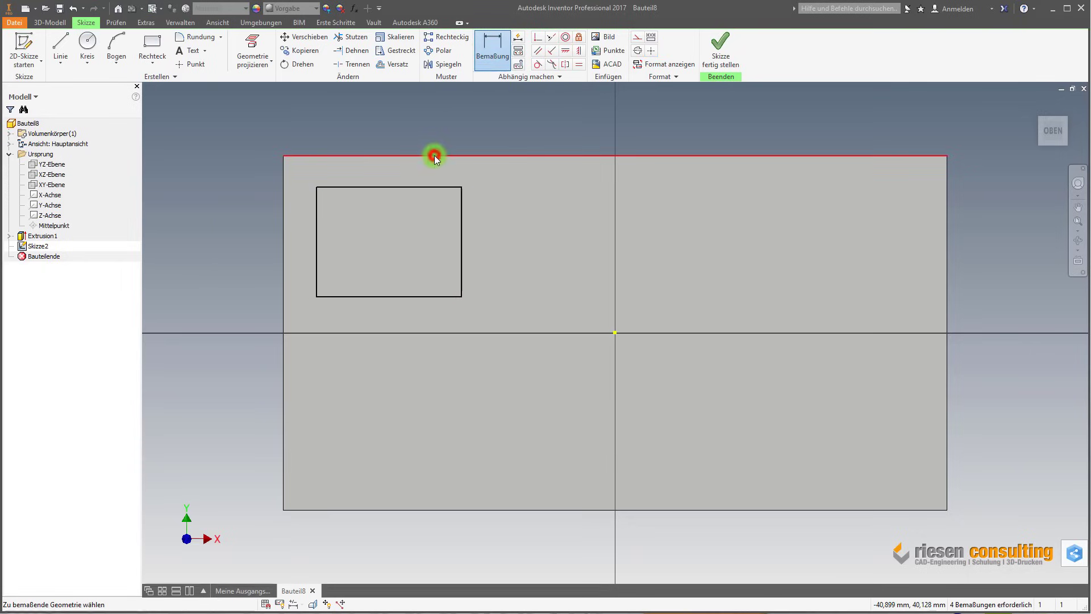
pyautogui.click(432, 188)
pyautogui.click(505, 199)
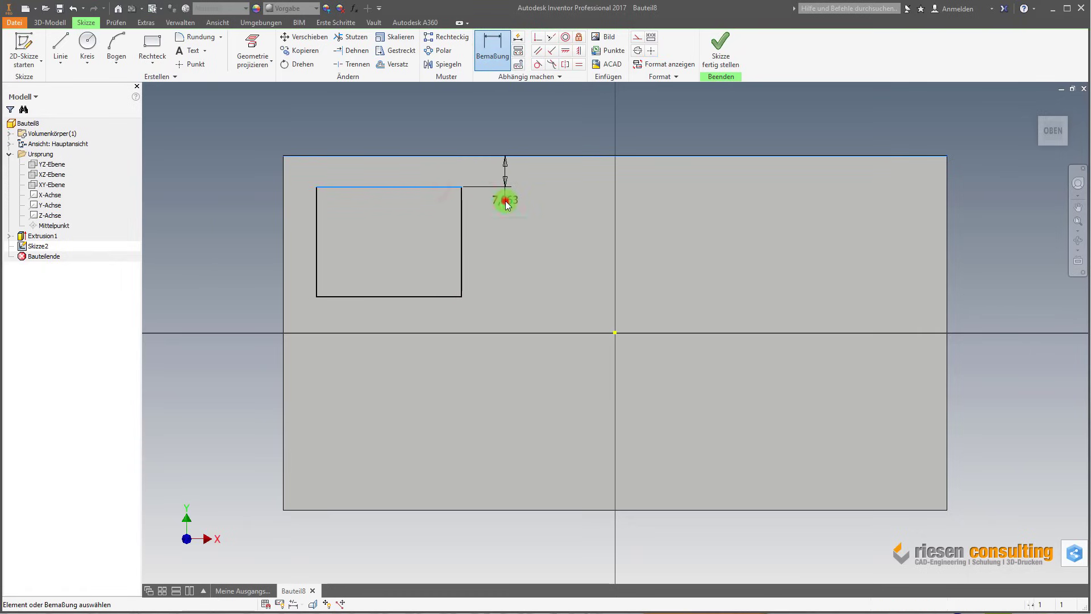
pyautogui.write('10')
pyautogui.press('Return')
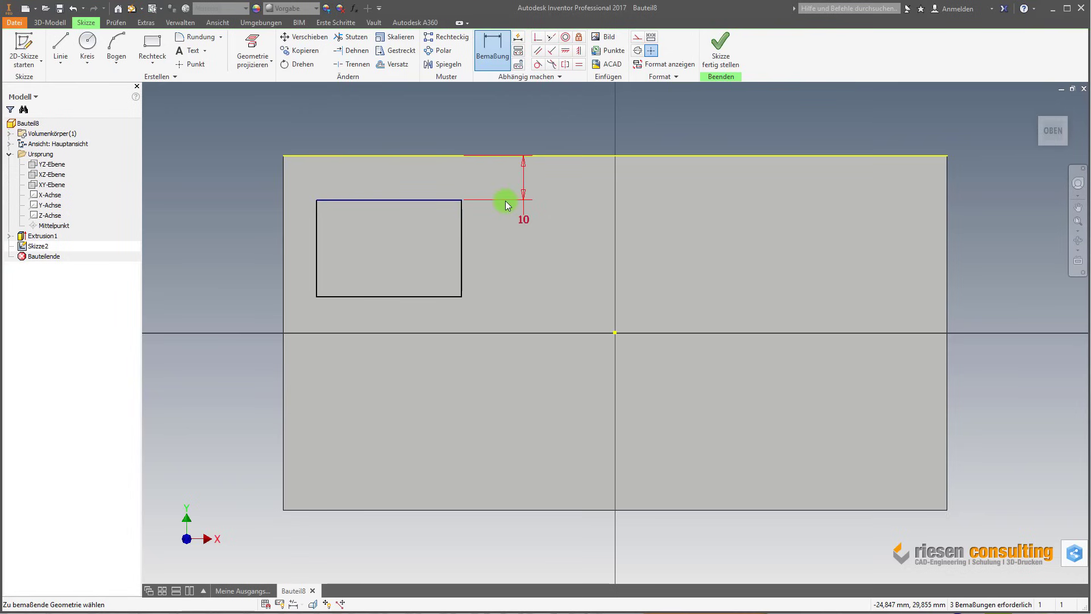
pyautogui.click(318, 262)
pyautogui.click(287, 260)
pyautogui.click(224, 260)
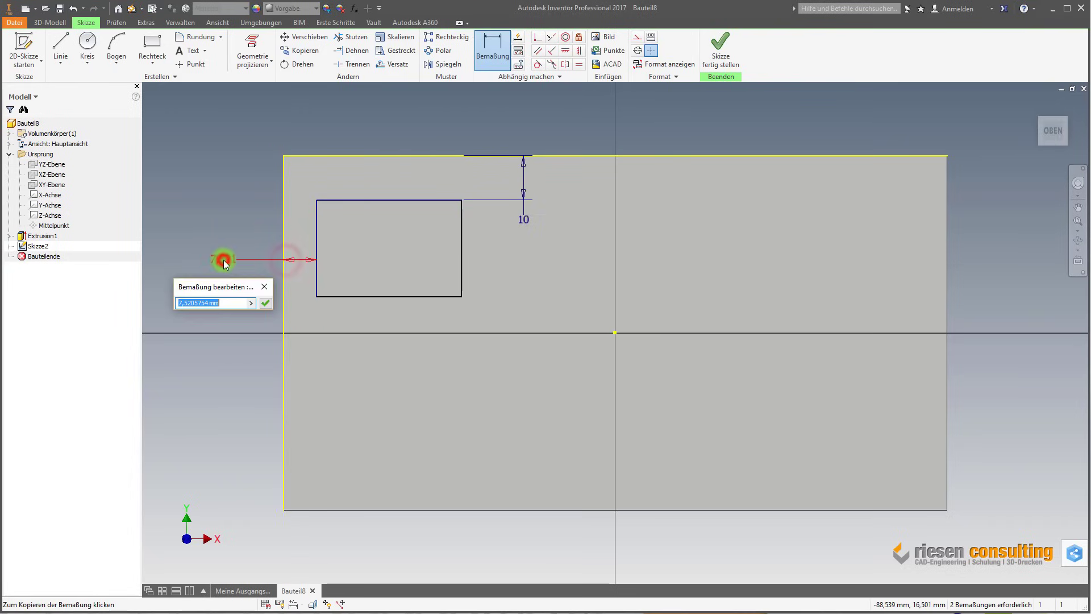
pyautogui.write('5')
pyautogui.press('Return')
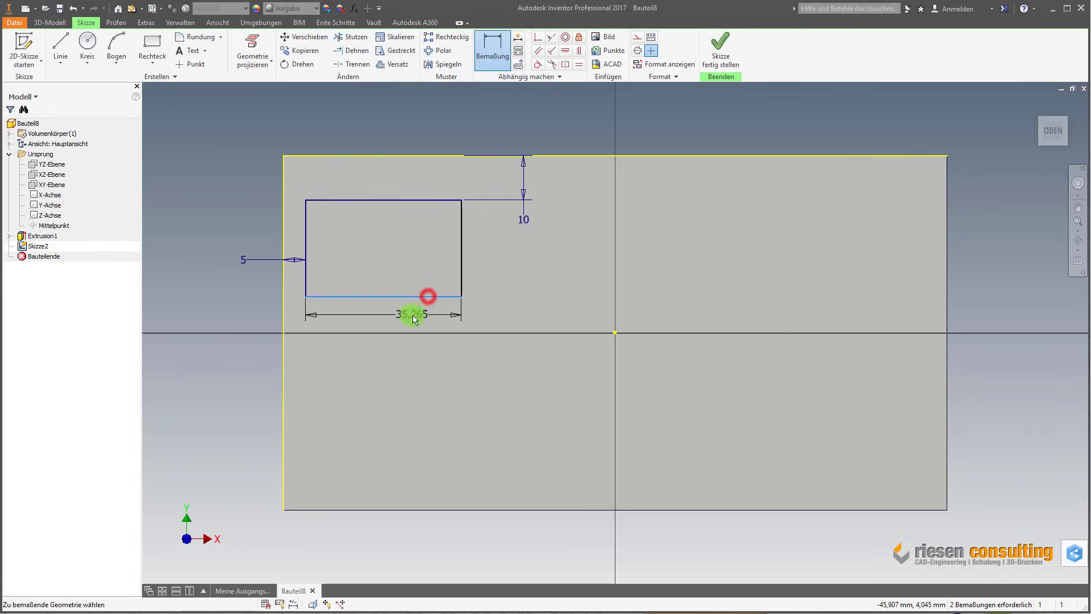
# Step: Dimension the rectangle to 30 mm wide and 20 mm tall
pyautogui.click(412, 319)
pyautogui.write('30')
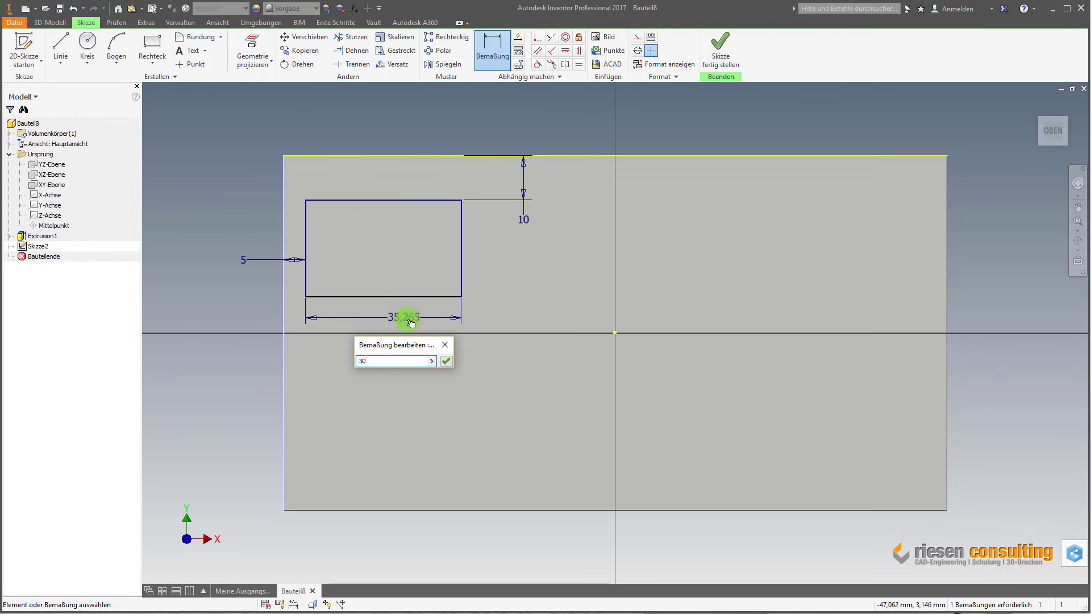
pyautogui.press('Return')
pyautogui.click(438, 262)
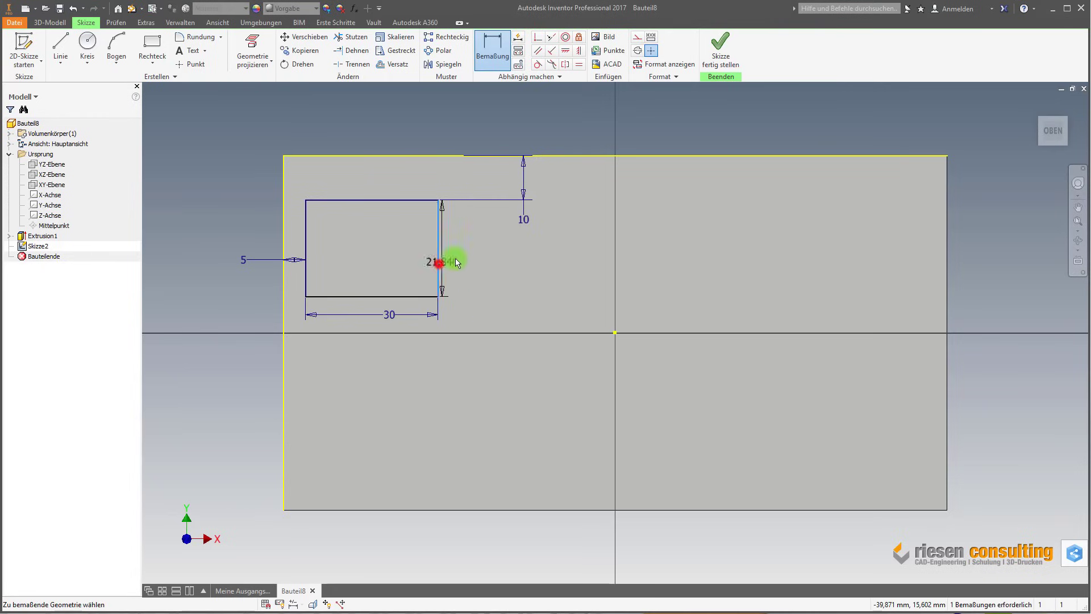
pyautogui.click(468, 252)
pyautogui.write('20')
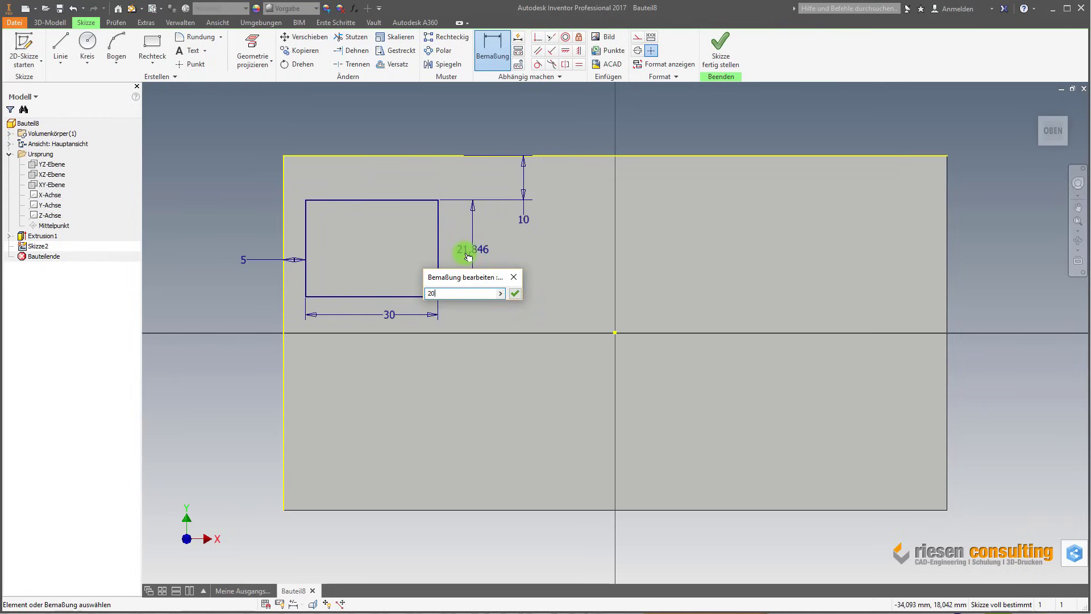
pyautogui.press('Return')
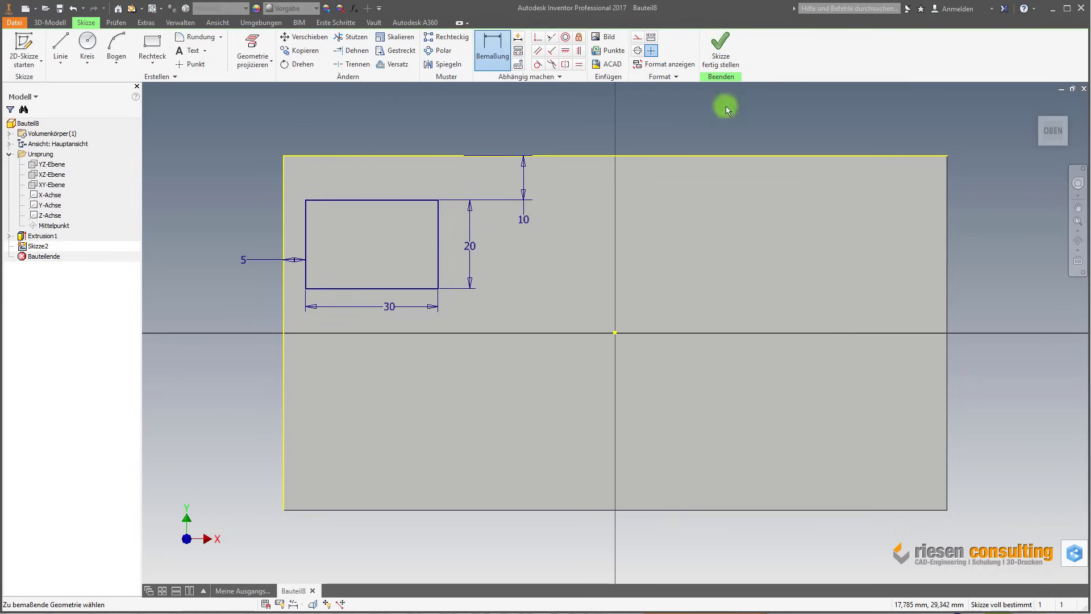
# Step: Finish the sketch and extrude the 30 × 20 rectangle 5 mm as Extrusion2
pyautogui.click(720, 48)
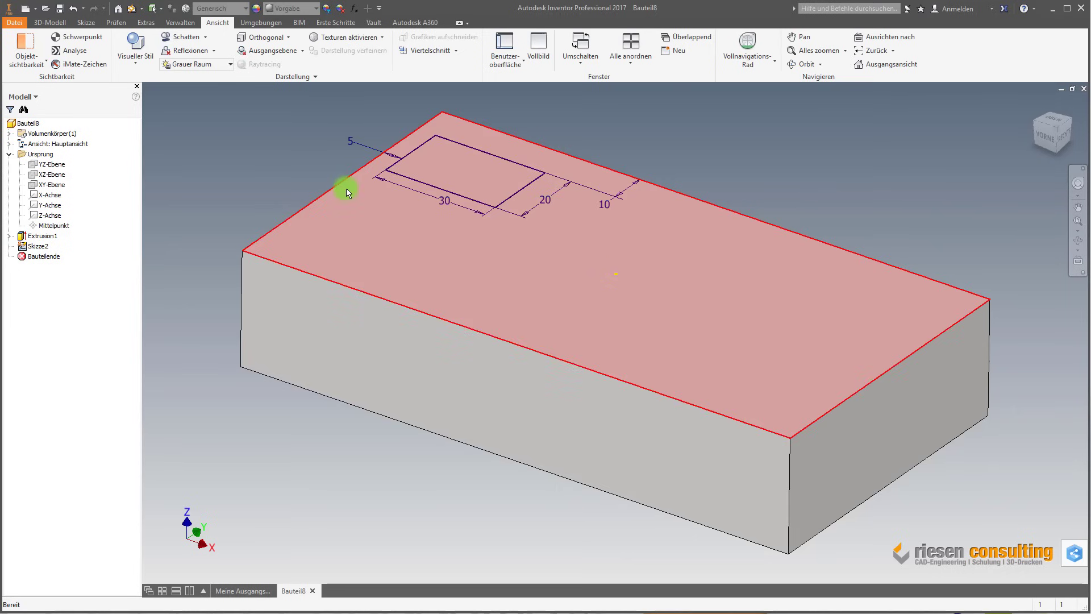
pyautogui.click(57, 23)
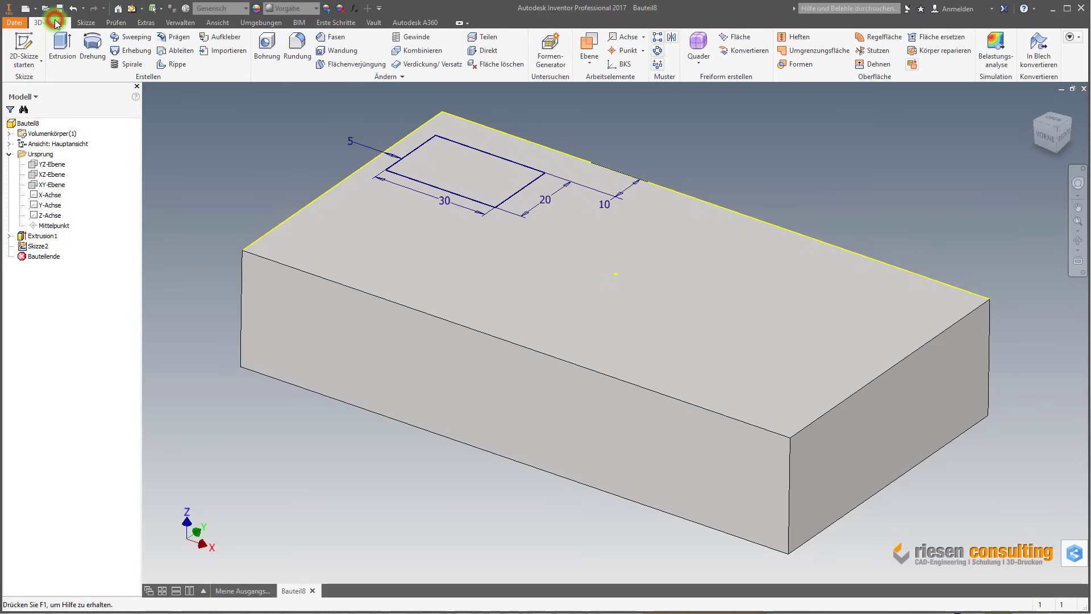
pyautogui.click(68, 38)
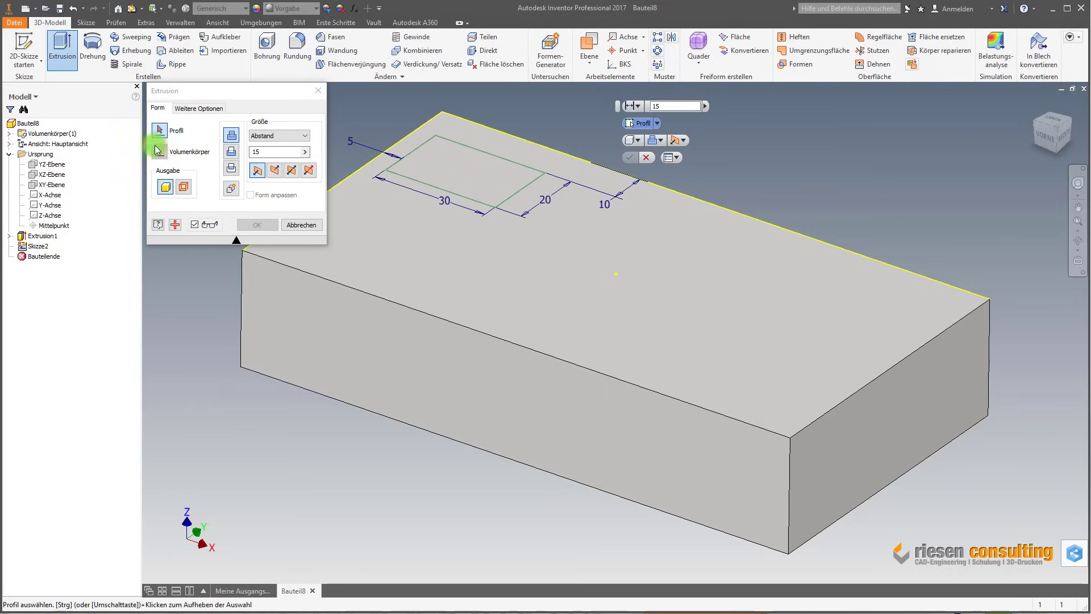
pyautogui.click(463, 179)
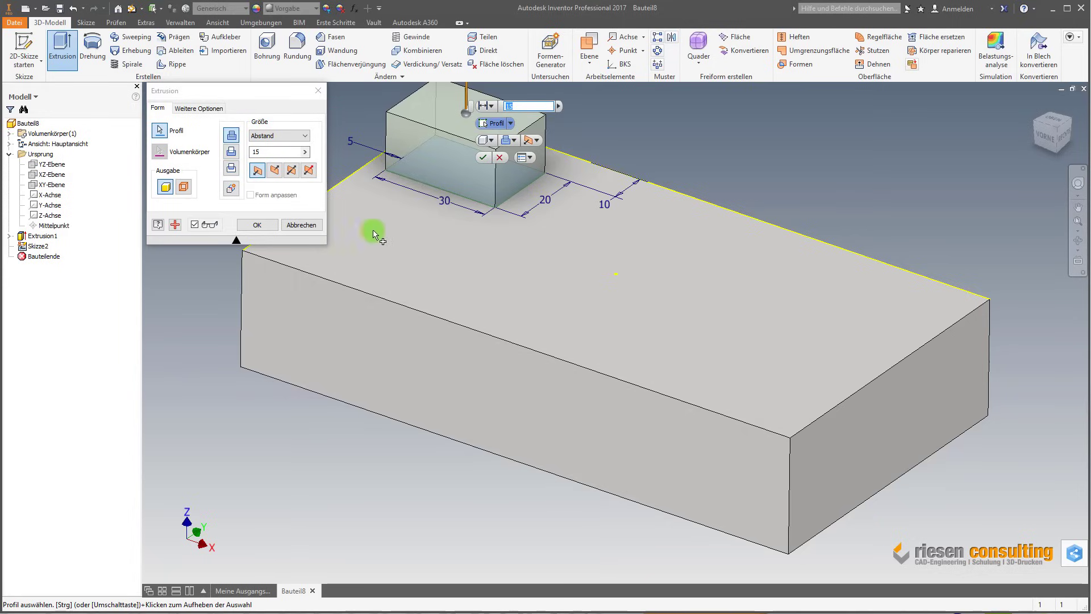
pyautogui.click(279, 153)
pyautogui.write('5')
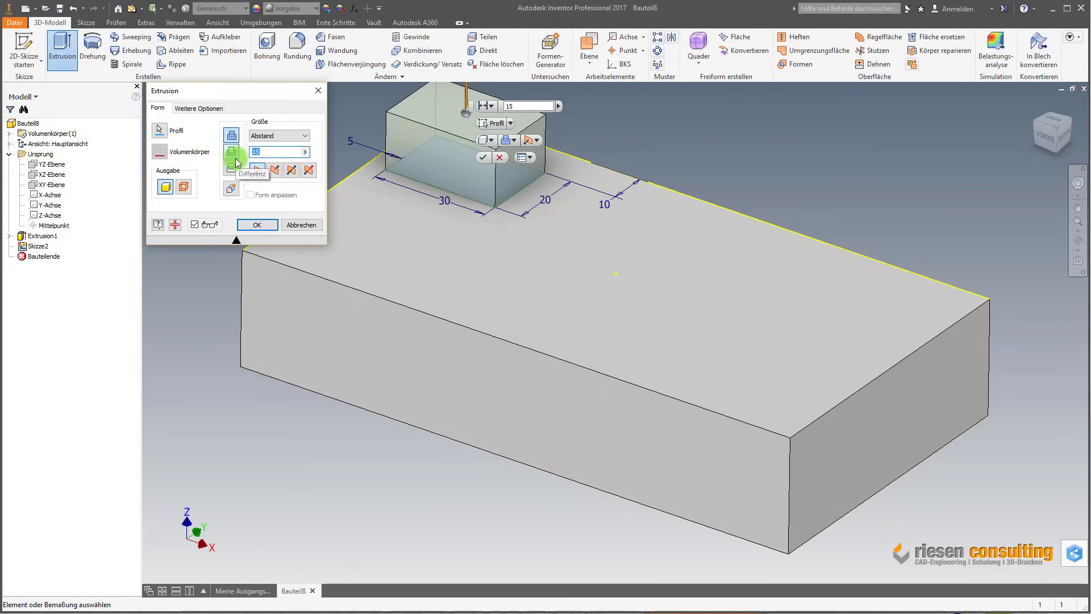
pyautogui.click(273, 224)
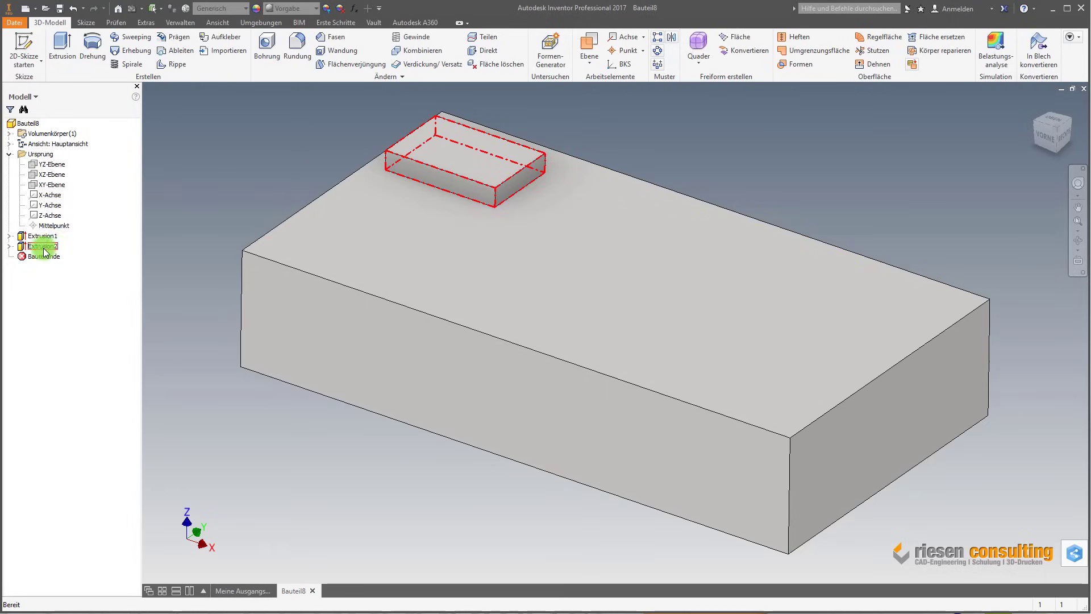
# Step: Check Extrusion2's sketch in the tree, then reopen Extrusion2 from the raised block's top face
pyautogui.click(9, 246)
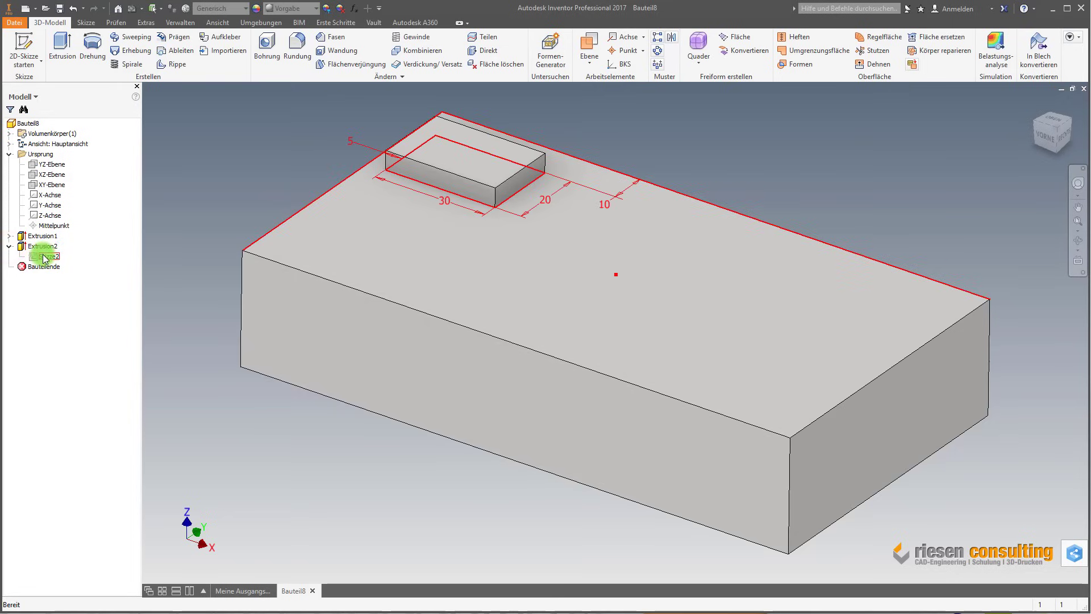
pyautogui.click(9, 246)
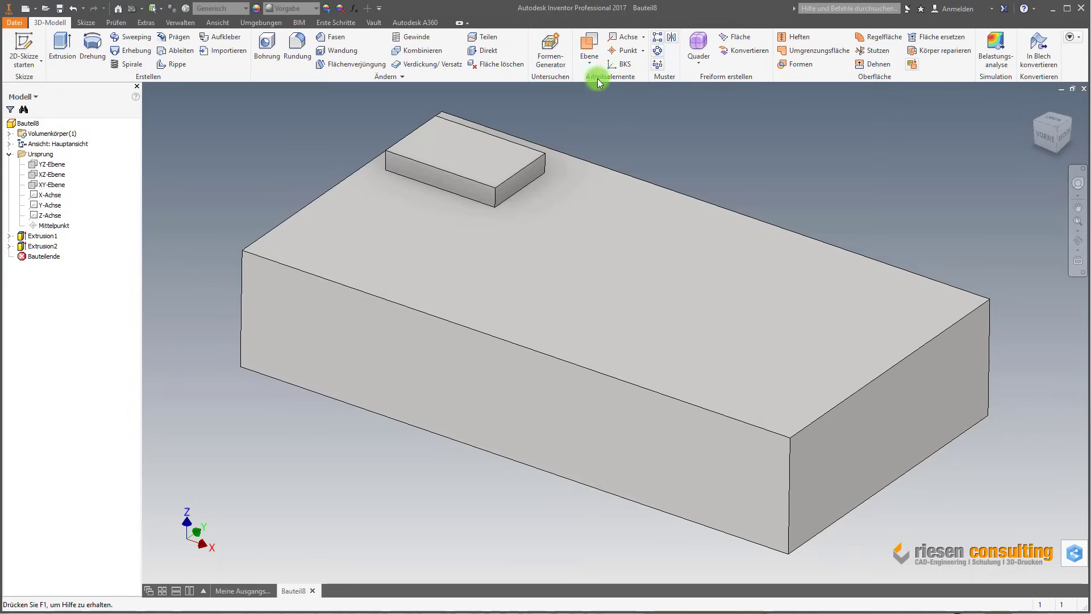
pyautogui.click(477, 165)
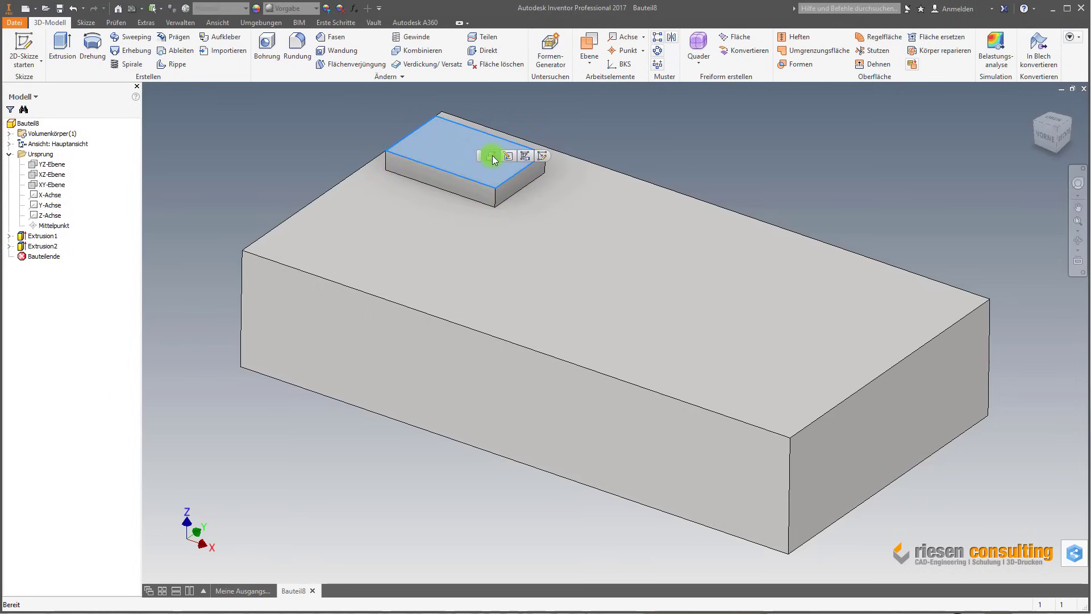
pyautogui.click(492, 155)
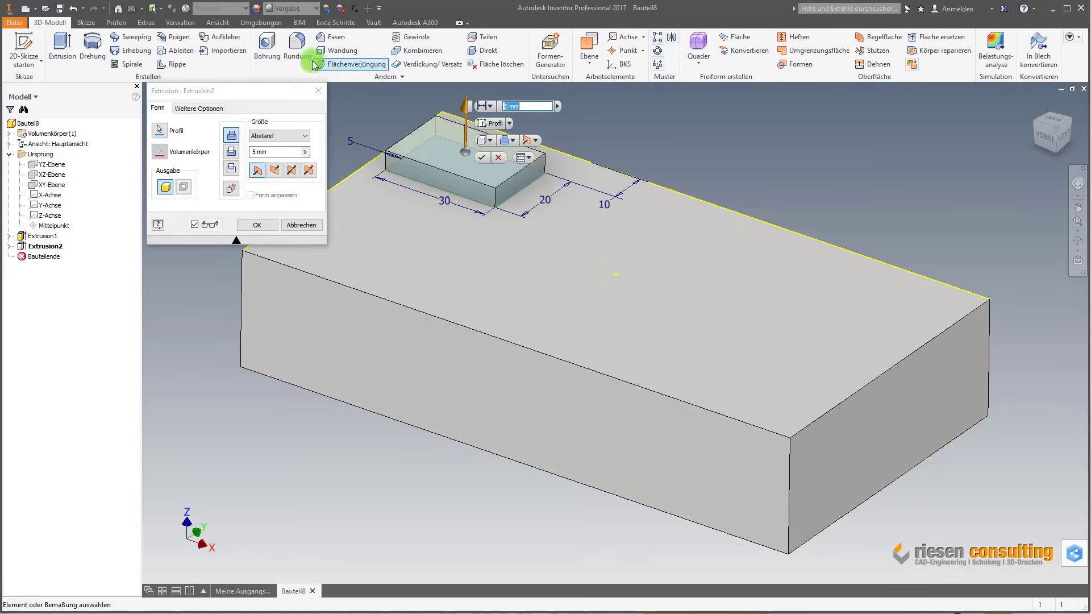
# Step: Switch Extrusion2 to a cut and attempt to apply it, returning to the dialog after the error
pyautogui.click(233, 154)
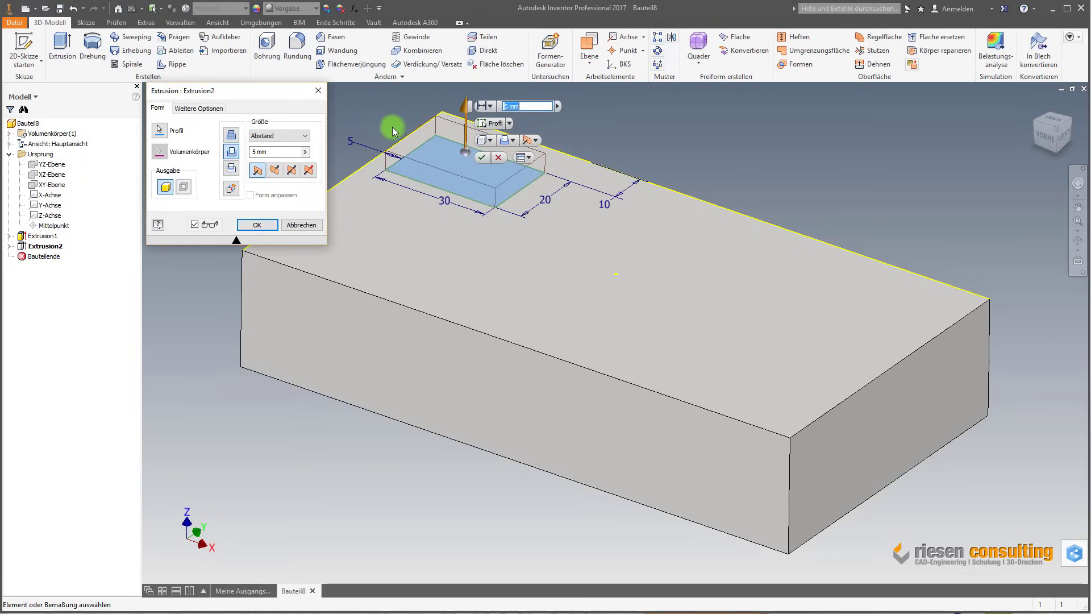
pyautogui.scroll(-3, 435, 261)
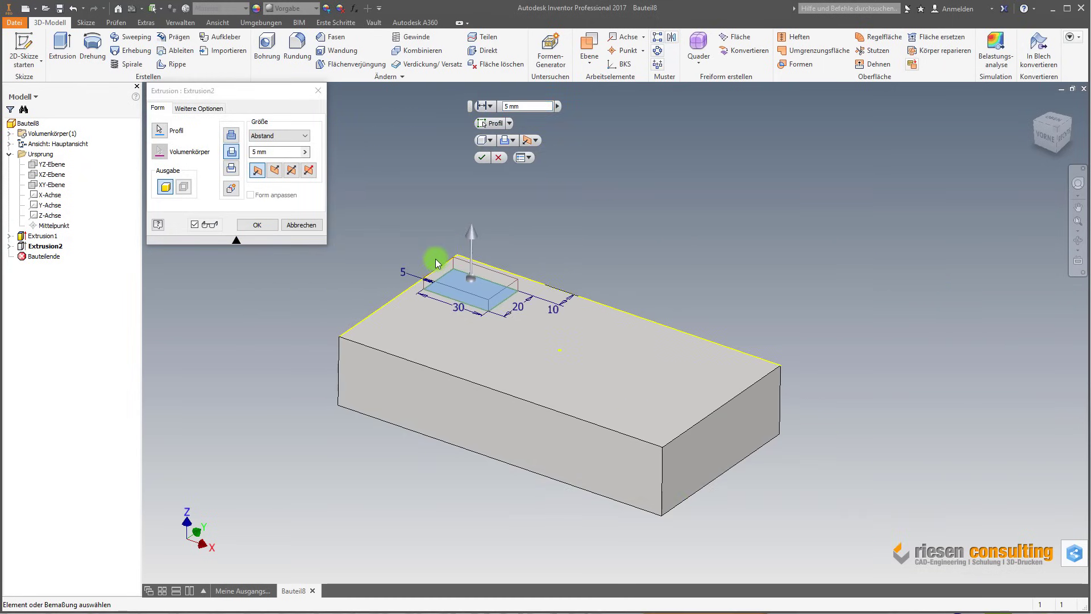
pyautogui.scroll(3, 435, 260)
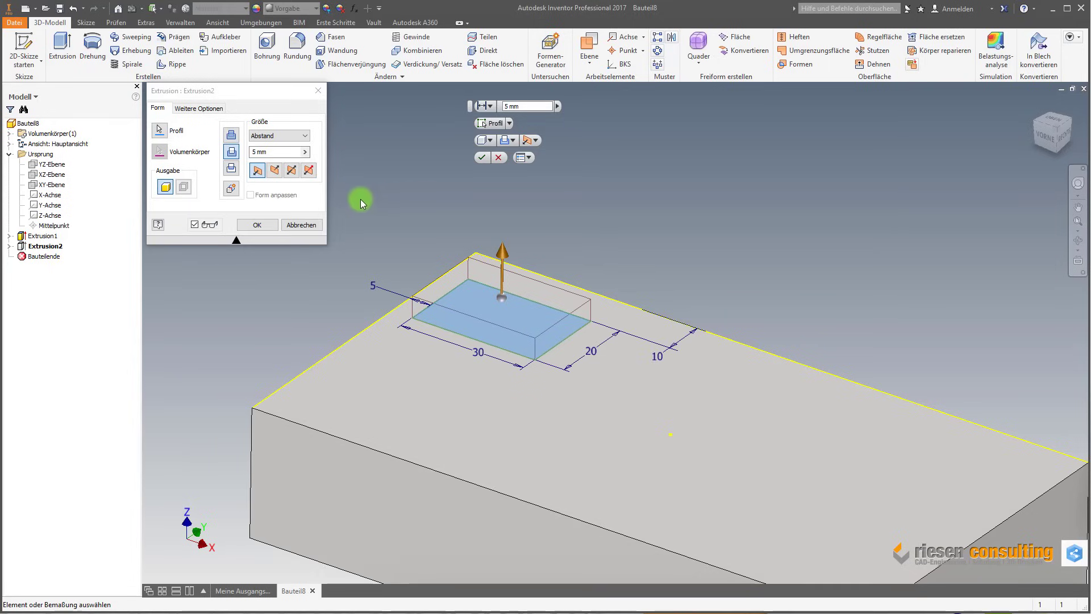
pyautogui.click(261, 224)
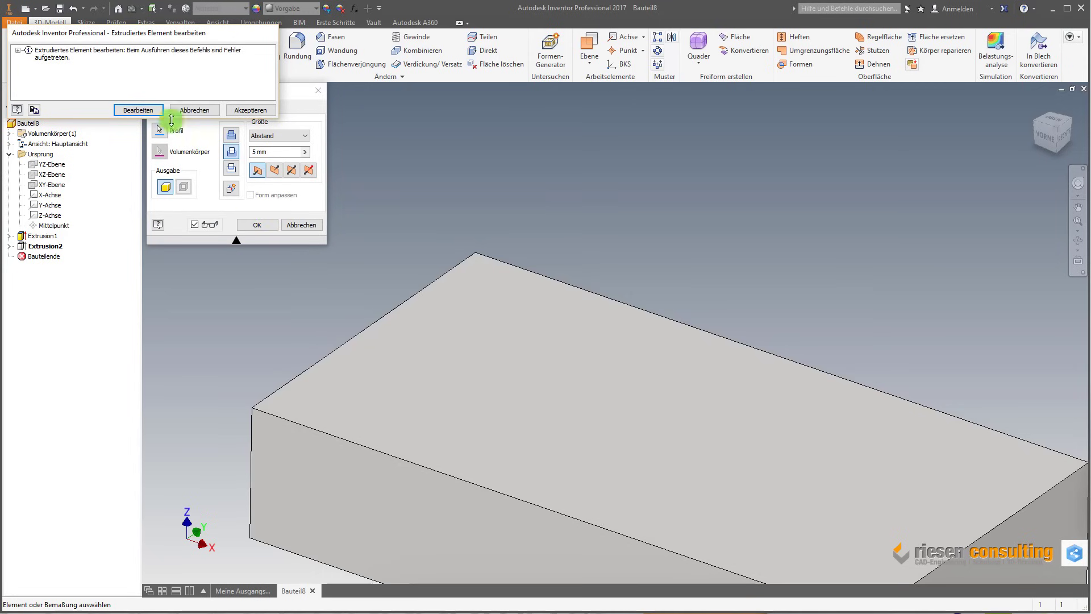
pyautogui.click(154, 108)
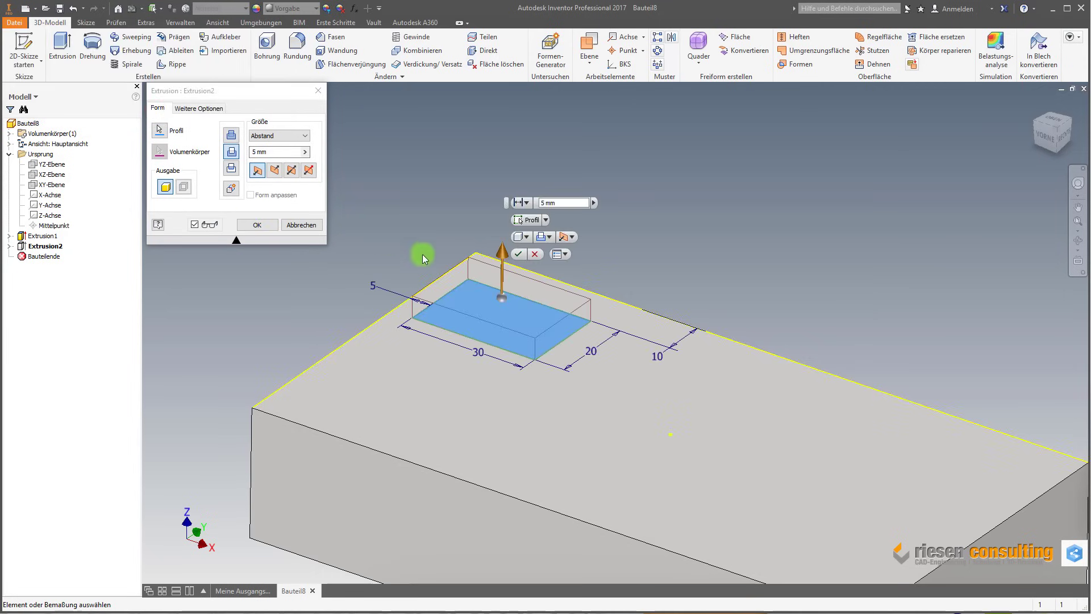
# Step: Flip the cut downward into the block and apply the 5 mm deep pocket
pyautogui.click(1046, 138)
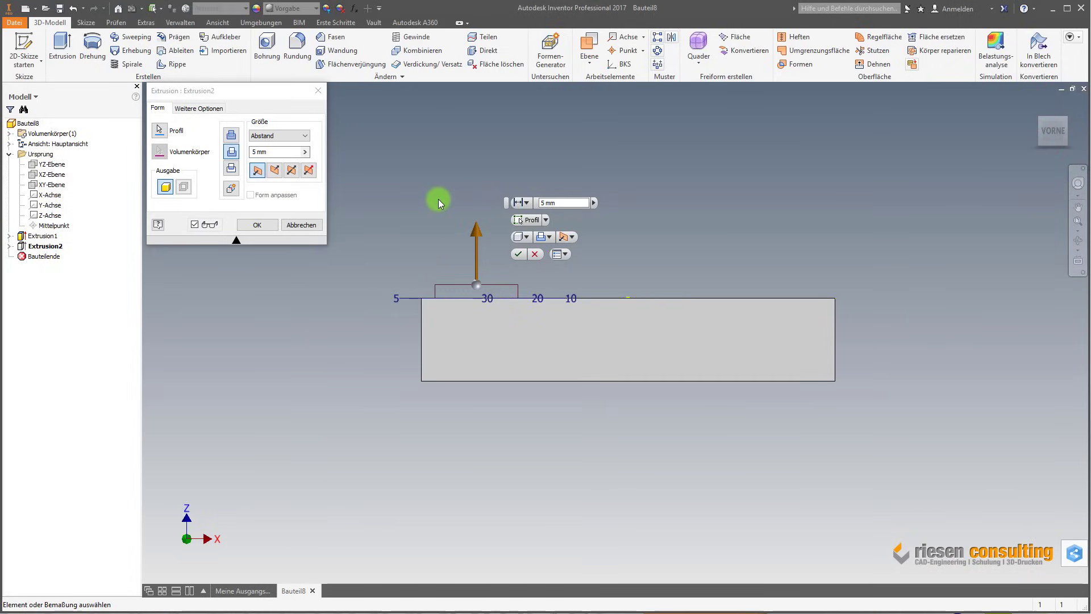
pyautogui.click(1036, 108)
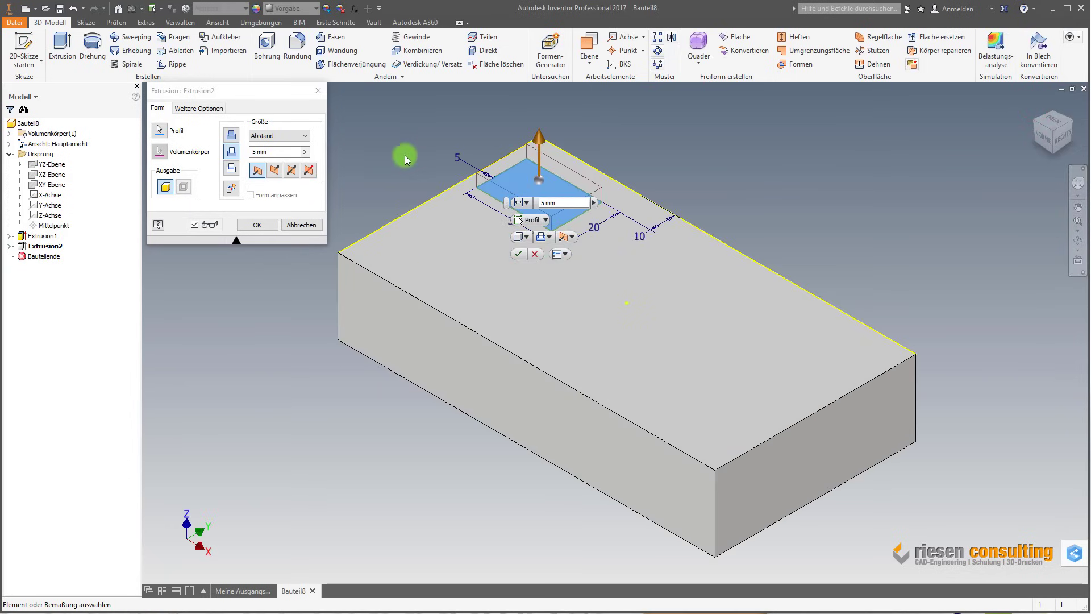
pyautogui.click(274, 170)
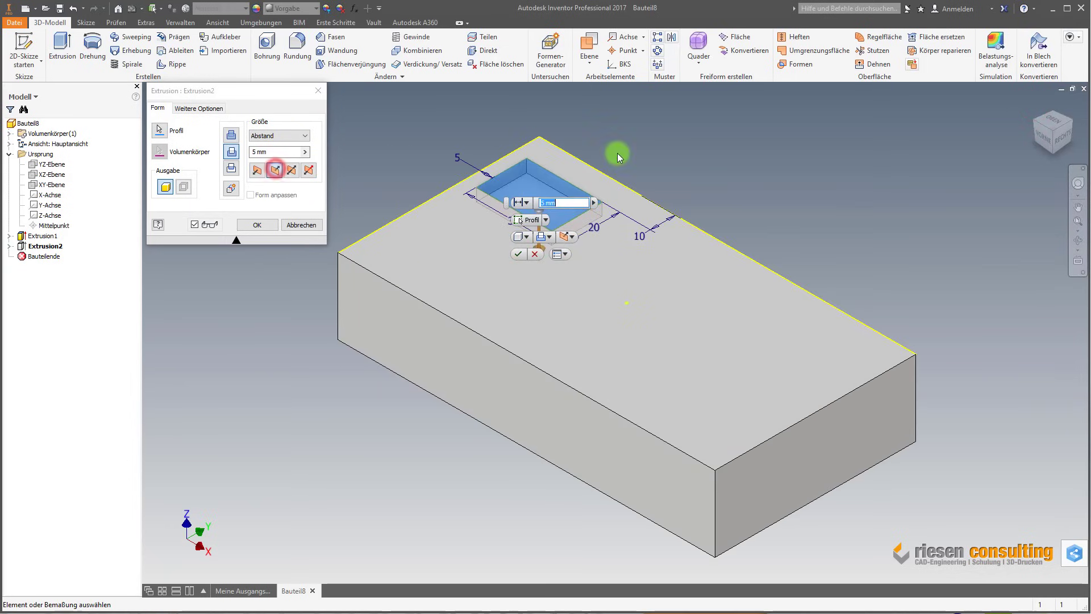
pyautogui.moveTo(618, 157); pyautogui.dragTo(595, 256, button='middle')
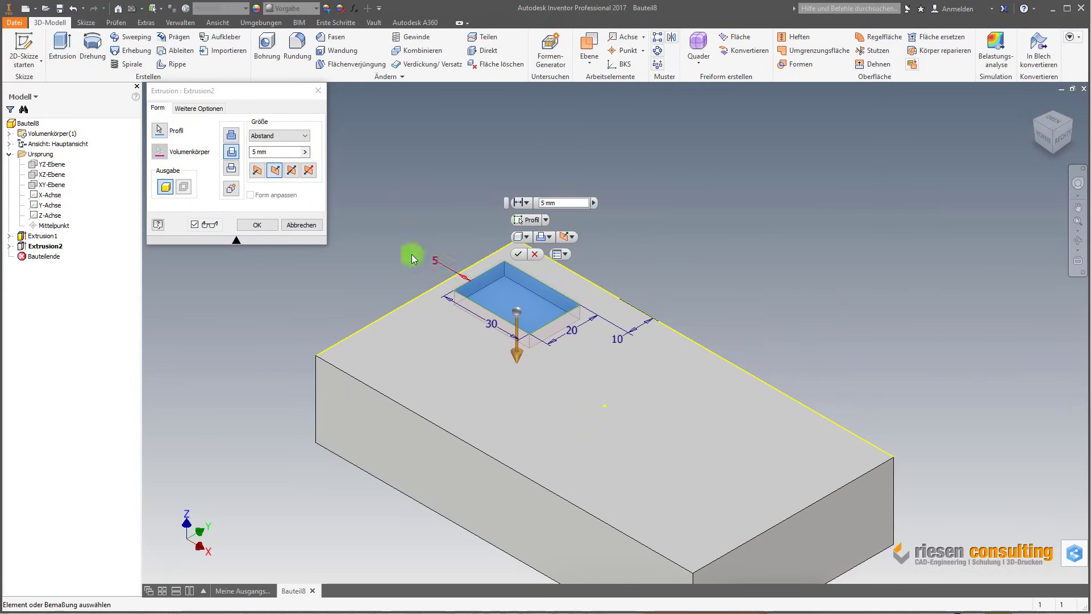
pyautogui.click(276, 152)
pyautogui.write('5')
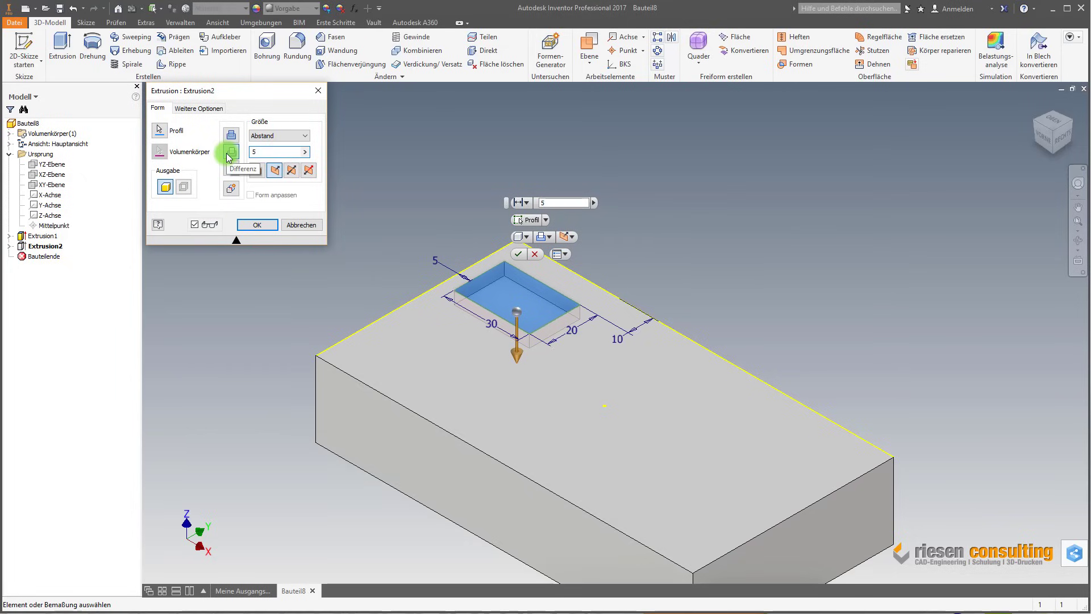
pyautogui.click(260, 221)
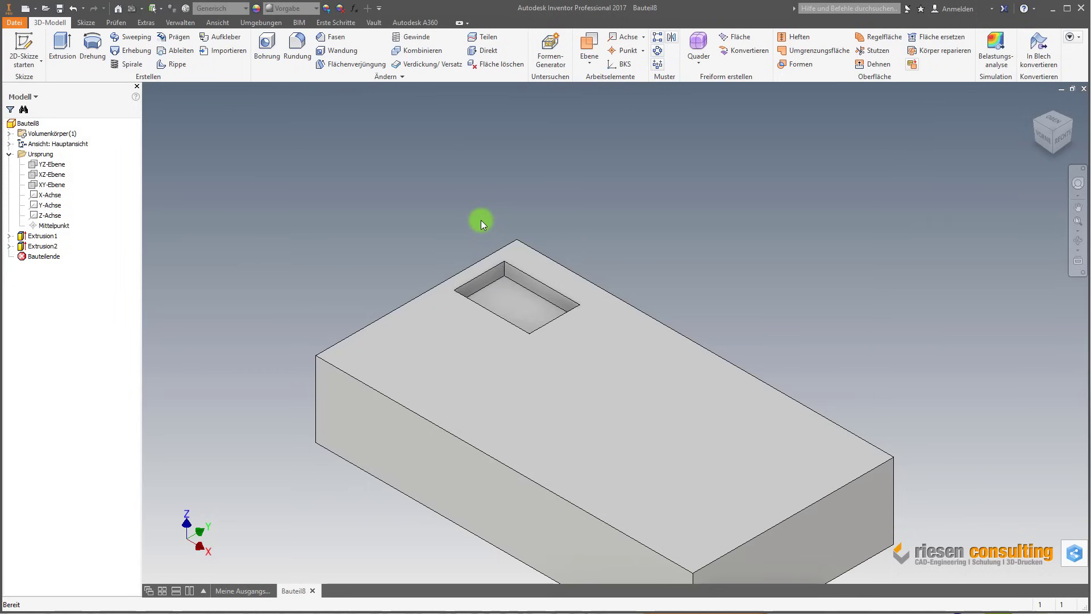
pyautogui.press('m')
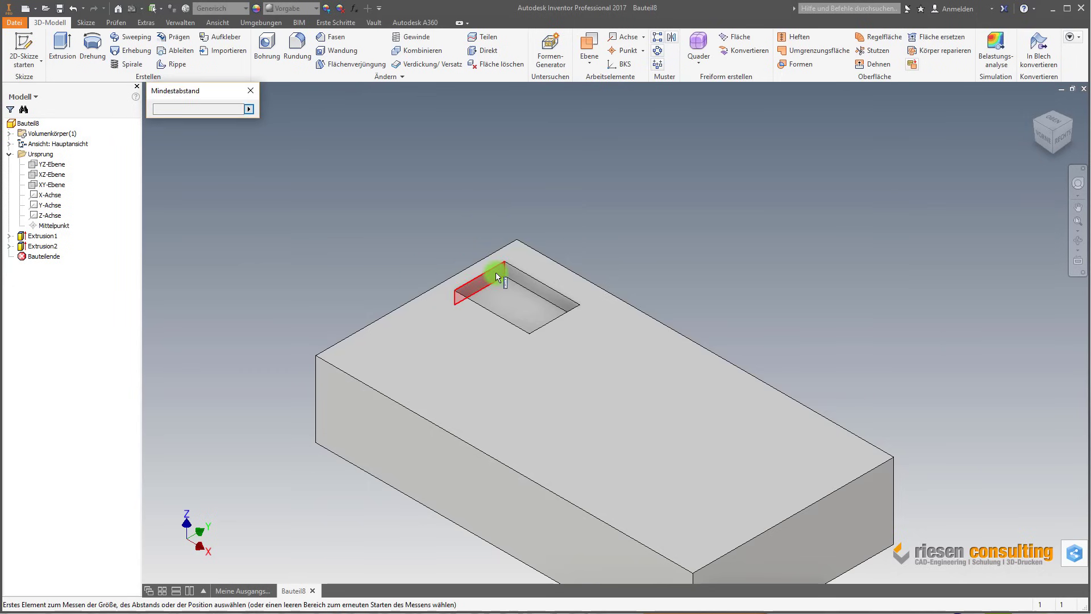
pyautogui.click(493, 269)
pyautogui.keyDown('shift'); pyautogui.moveTo(537, 182); pyautogui.dragTo(455, 163, button='middle'); pyautogui.keyUp('shift')
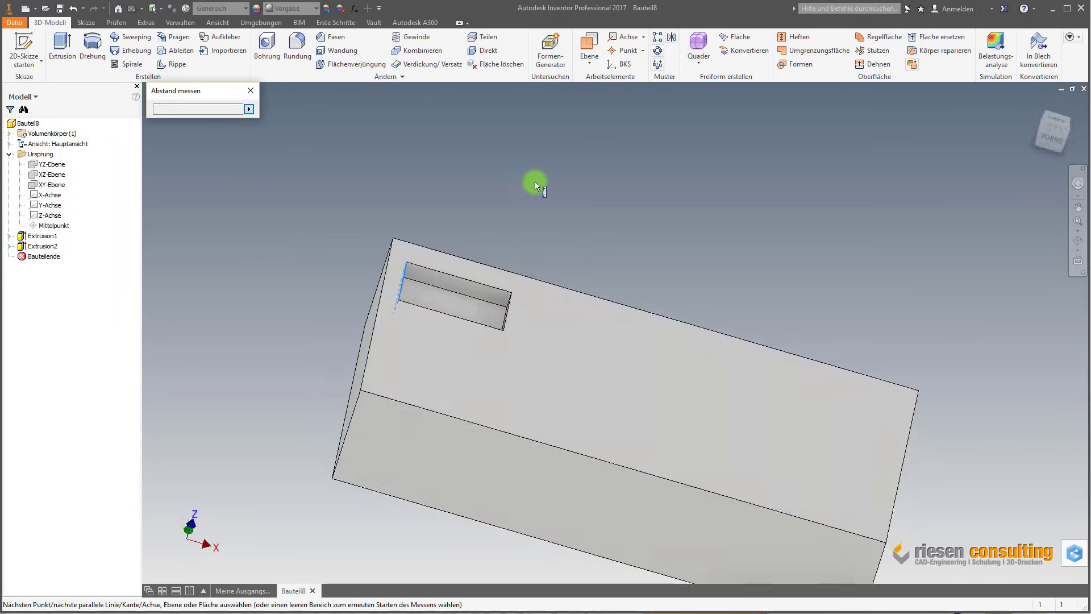
pyautogui.click(323, 275)
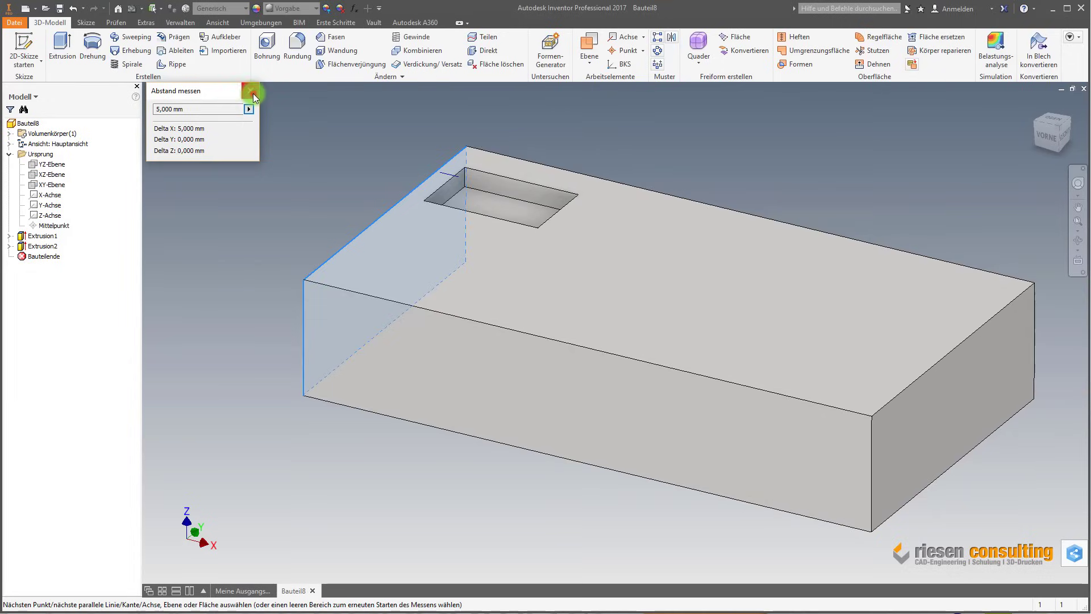
pyautogui.click(250, 91)
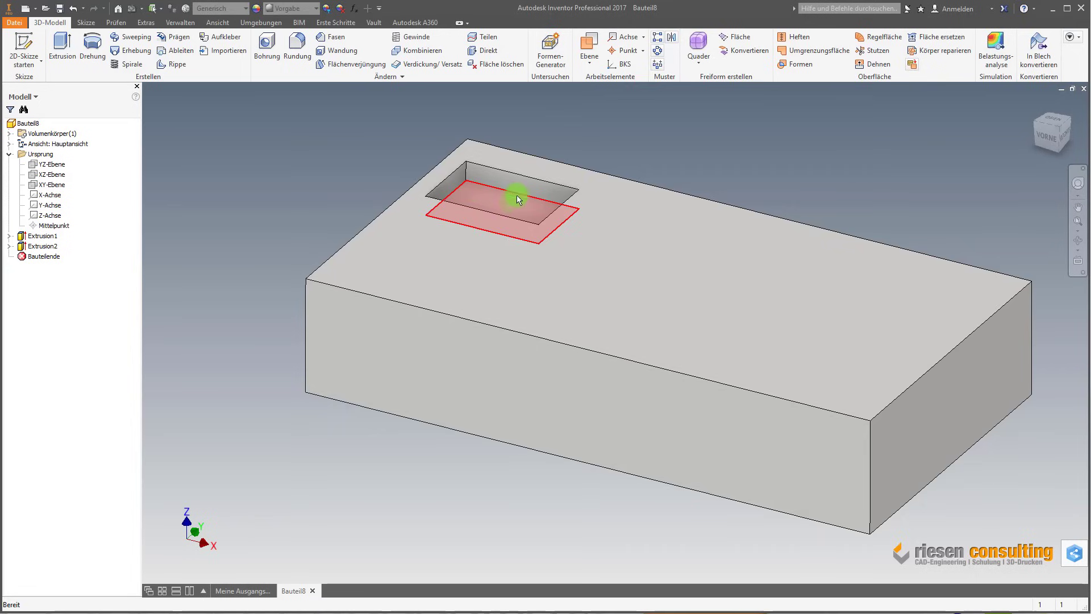
# Step: Edit Skizze2 and dimension the rectangle 10 mm from the block's side edge
pyautogui.click(505, 203)
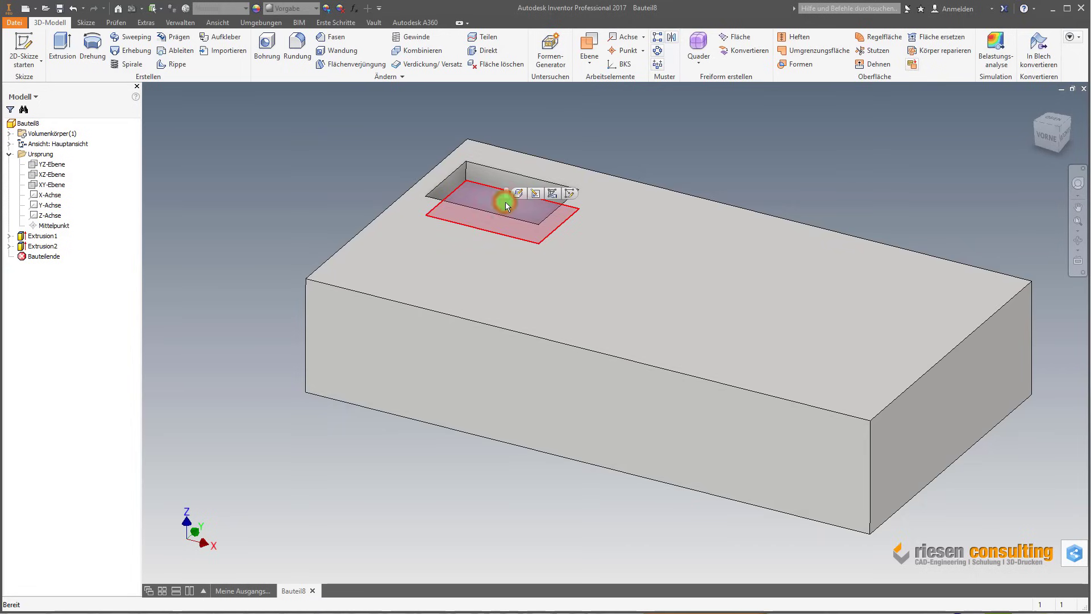
pyautogui.click(536, 195)
pyautogui.press('d')
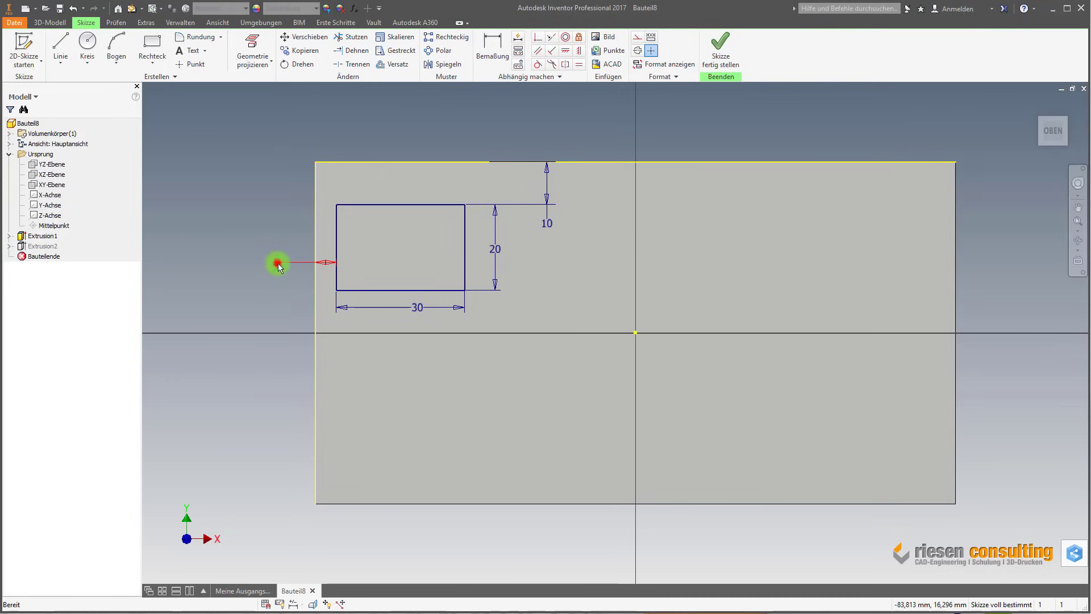
pyautogui.click(278, 264)
pyautogui.write('20')
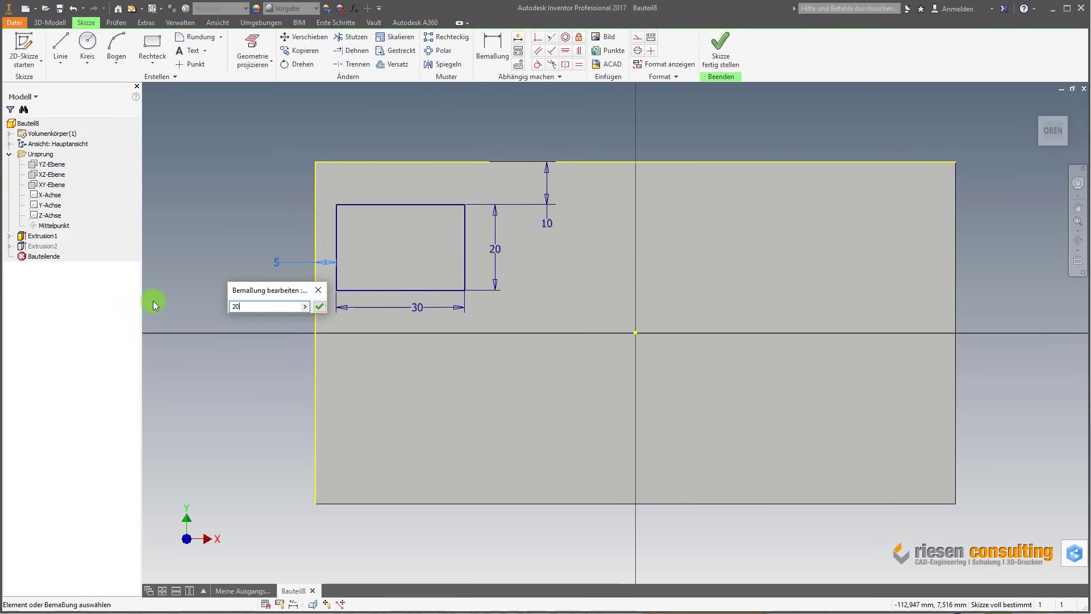
pyautogui.press('BackSpace')
pyautogui.press('BackSpace')
pyautogui.write('10')
pyautogui.press('Return')
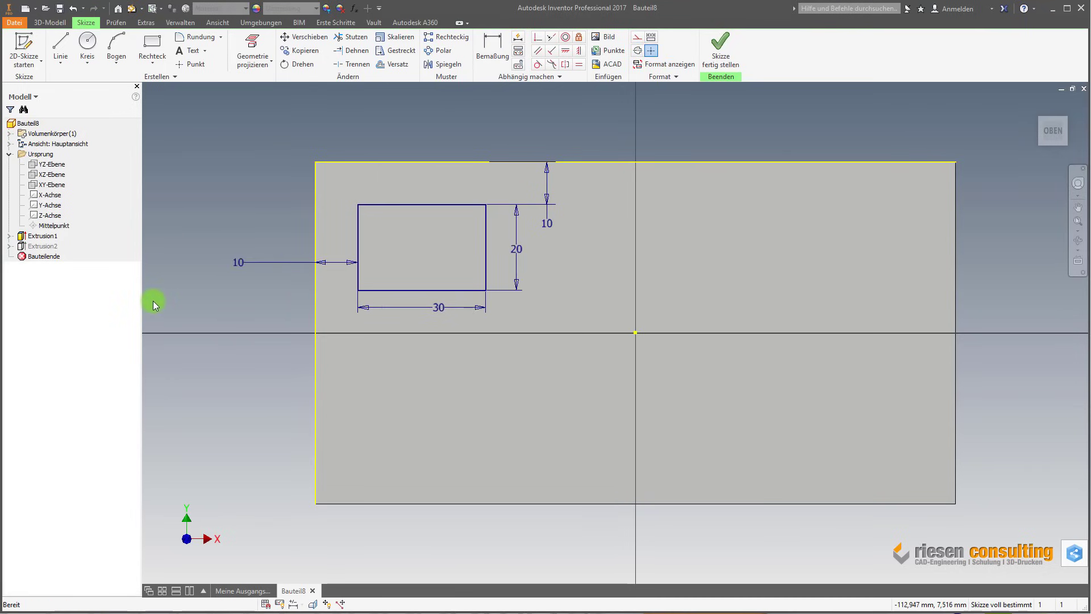
pyautogui.click(722, 55)
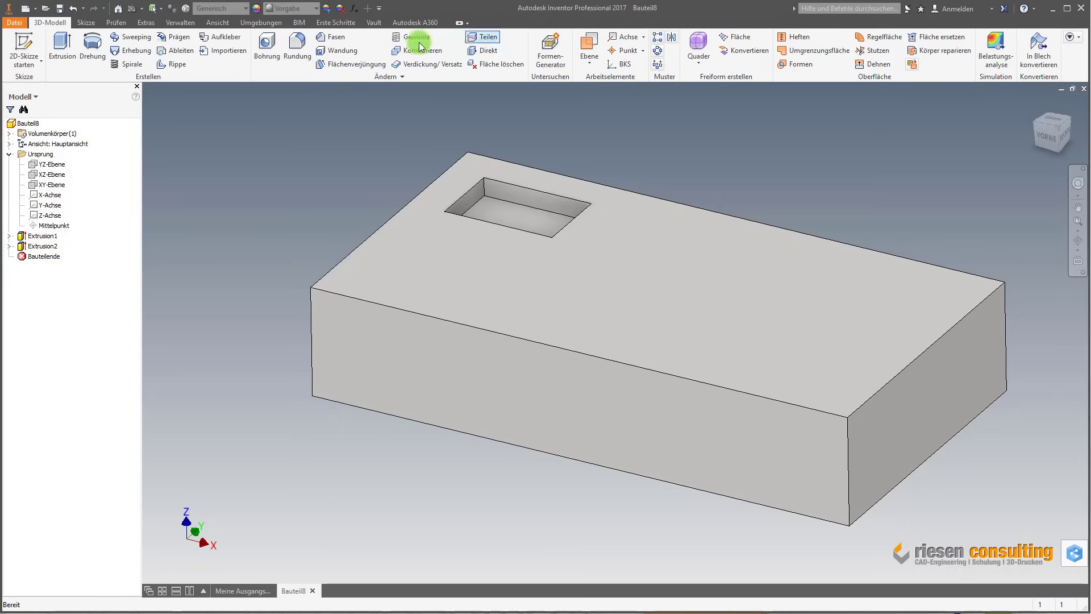
# Step: Save the part under the file name Testbauteil
pyautogui.click(59, 8)
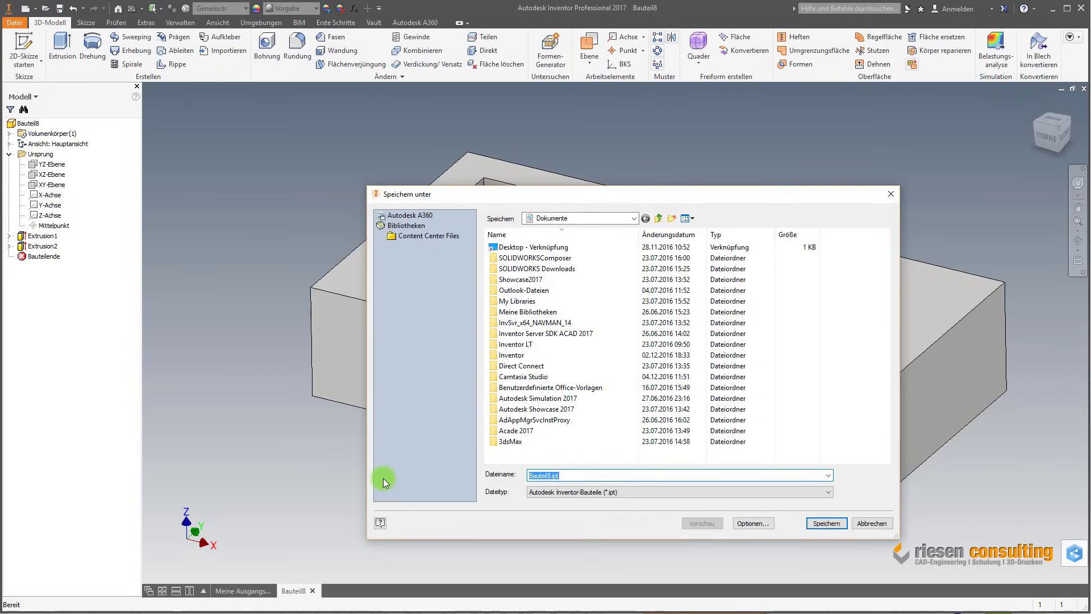
pyautogui.write('Testbaute')
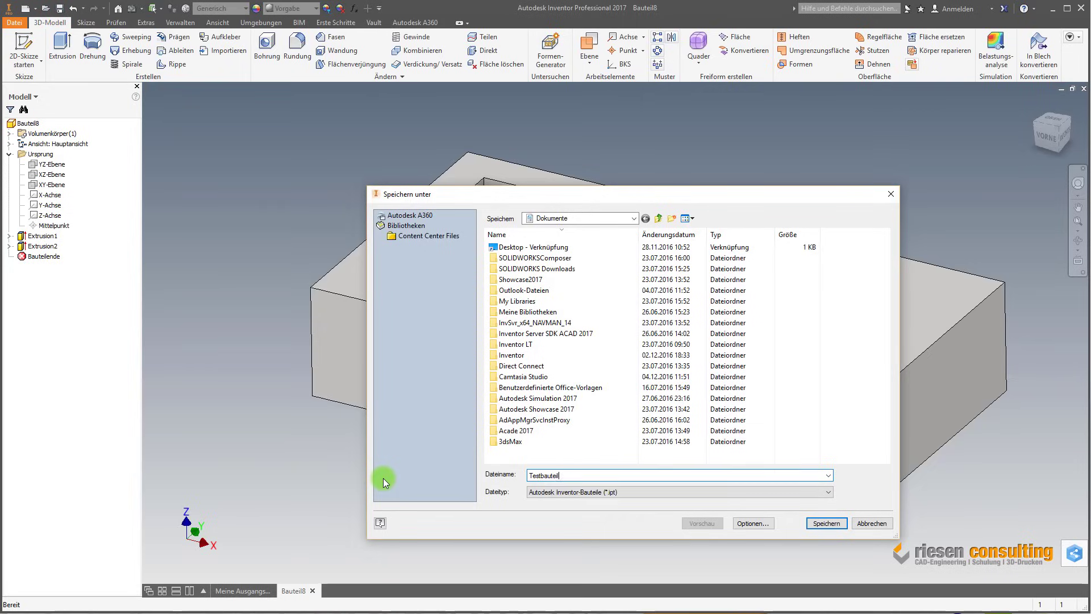
pyautogui.write('il')
pyautogui.press('Return')
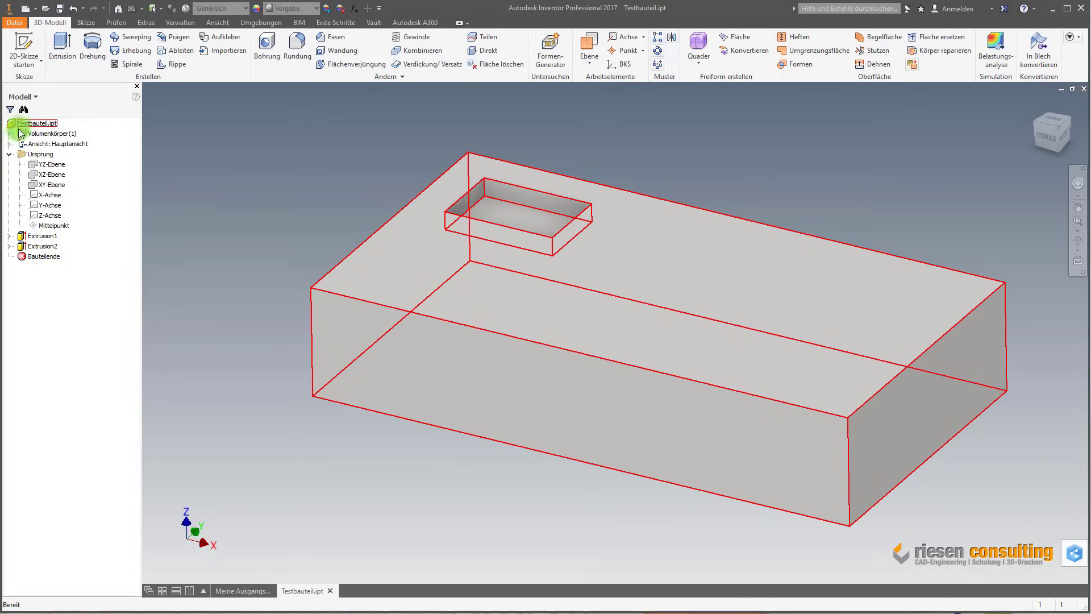
# Step: Expand Extrusion1 and Extrusion2, then collapse all children of Testbauteil.ipt
pyautogui.click(9, 245)
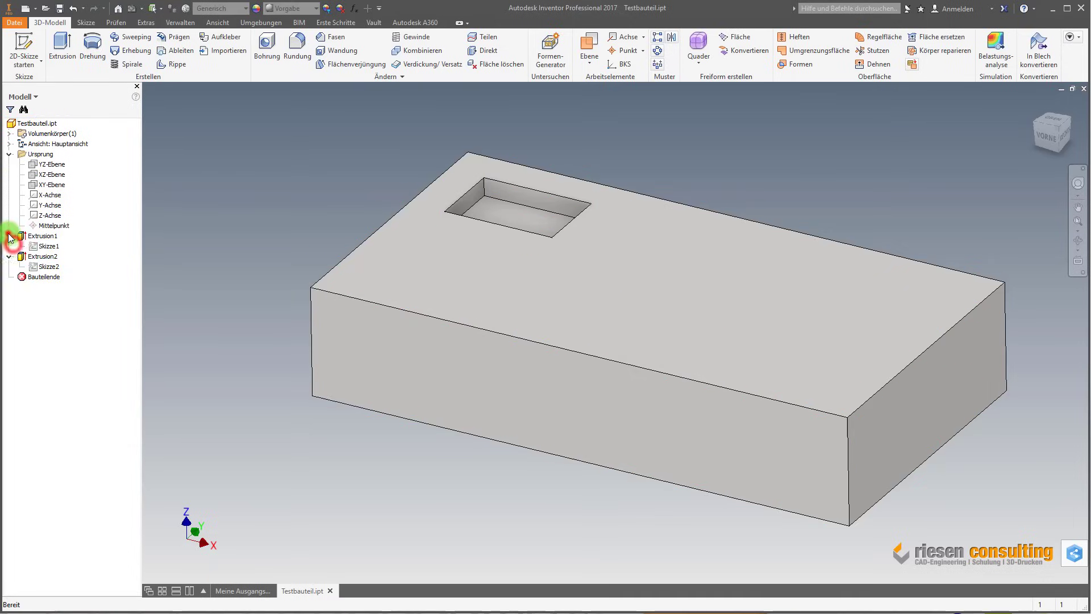
pyautogui.click(9, 235)
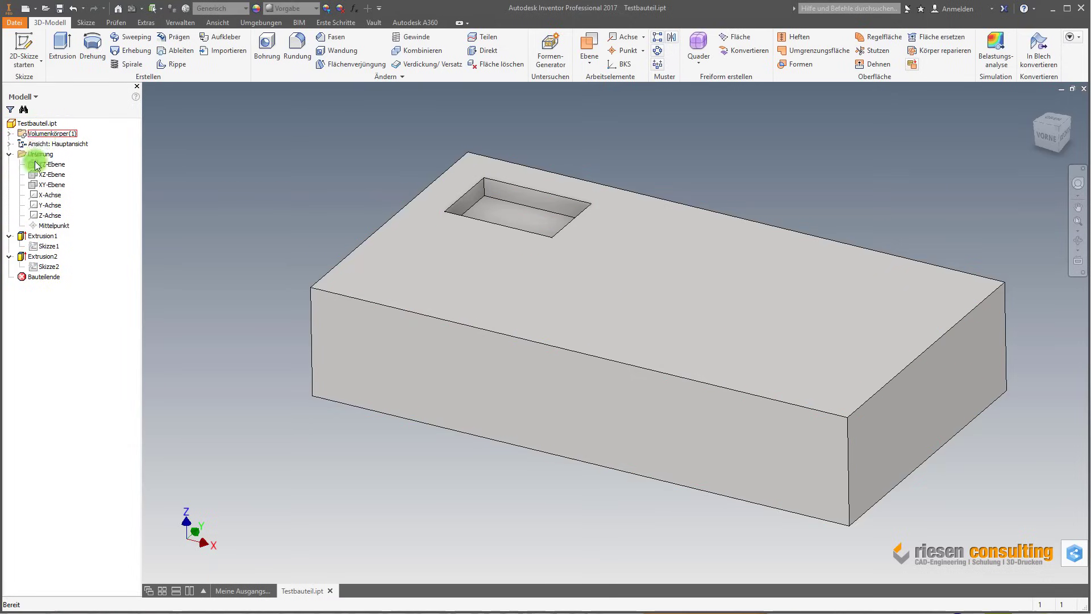
pyautogui.rightClick(28, 124)
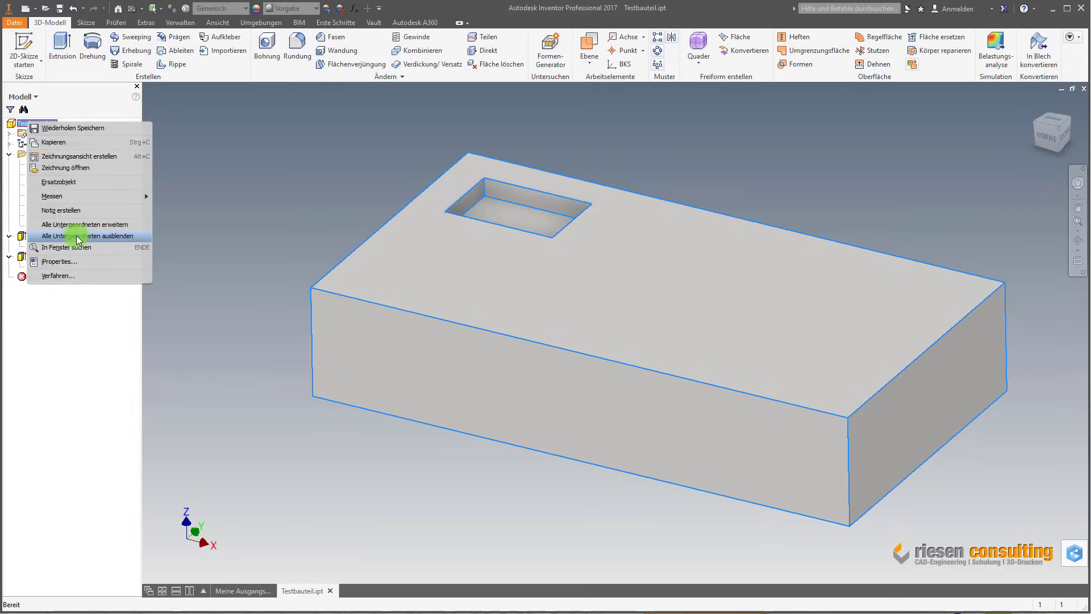
pyautogui.click(78, 237)
pyautogui.click(221, 192)
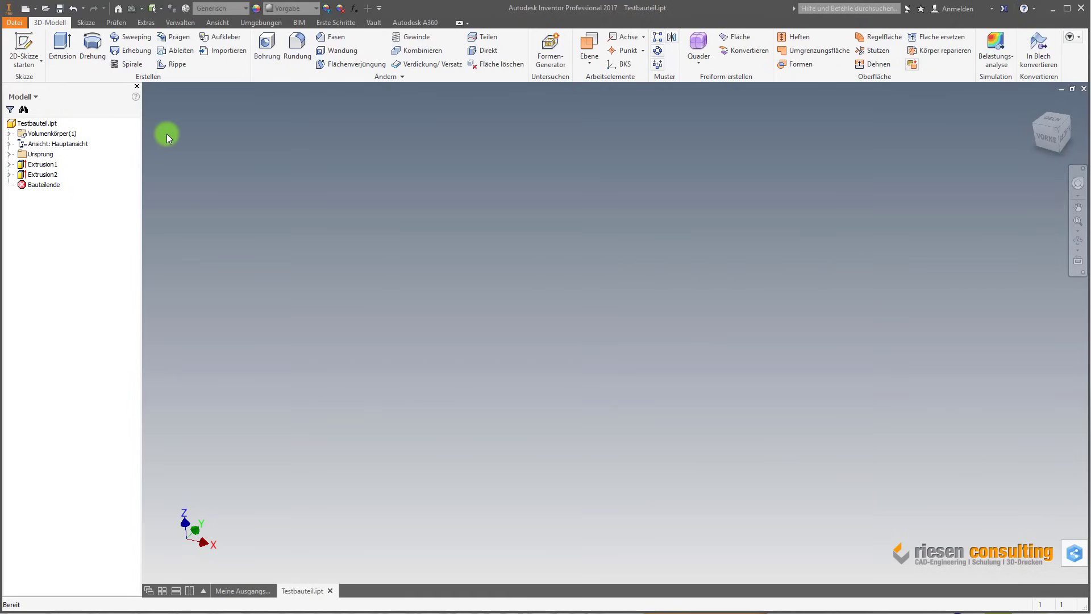
# Step: Set the fitted isometric ViewCube view as home, then verify it with F6 from the front view
pyautogui.press('F6')
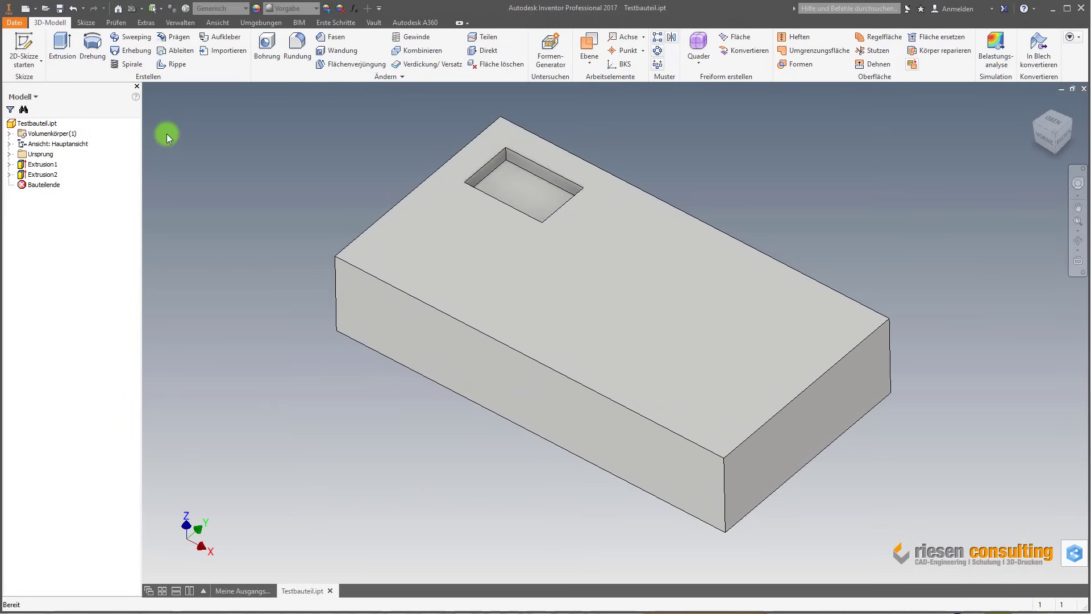
pyautogui.click(60, 9)
pyautogui.moveTo(1052, 130)
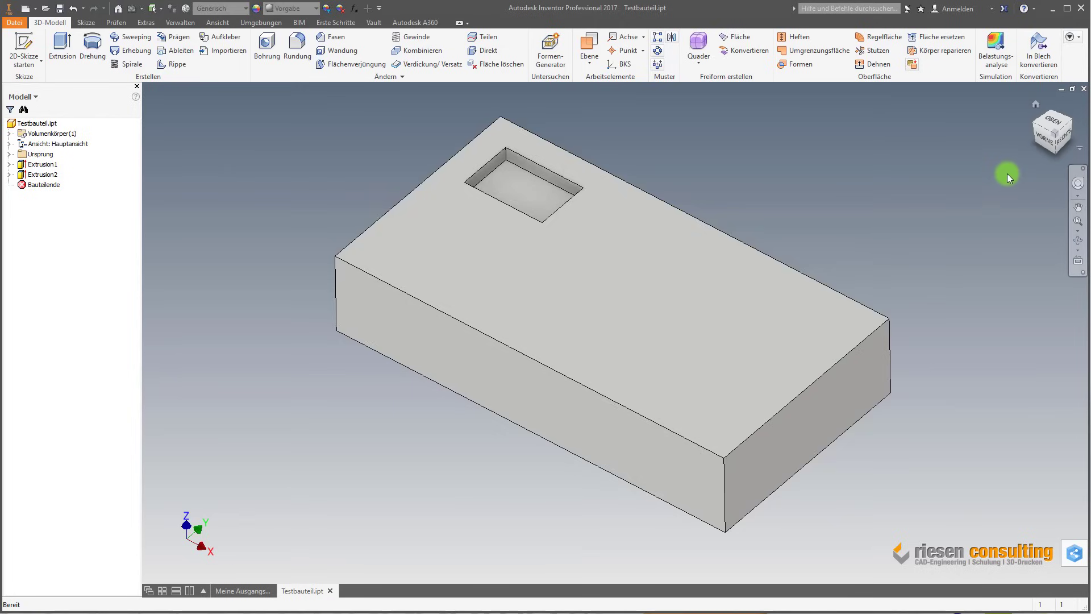
pyautogui.click(1039, 103)
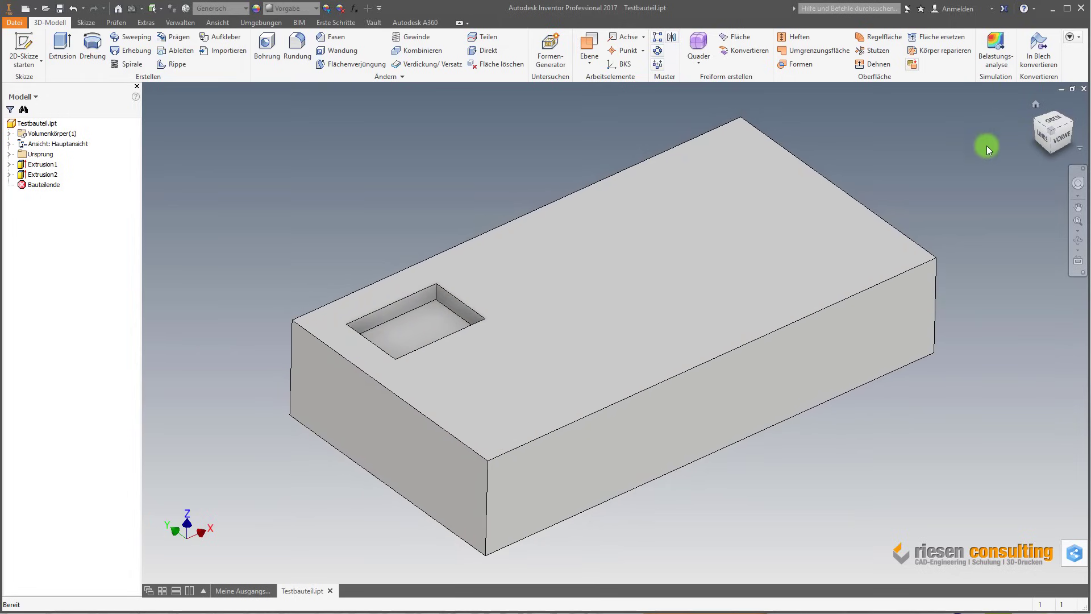
pyautogui.rightClick(1051, 122)
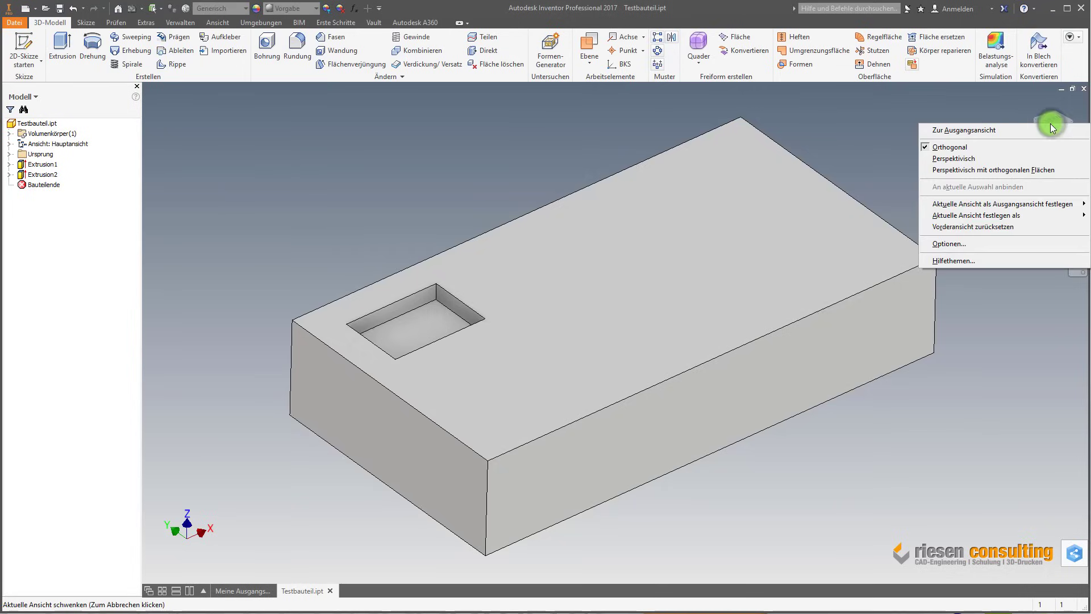
pyautogui.moveTo(1002, 203)
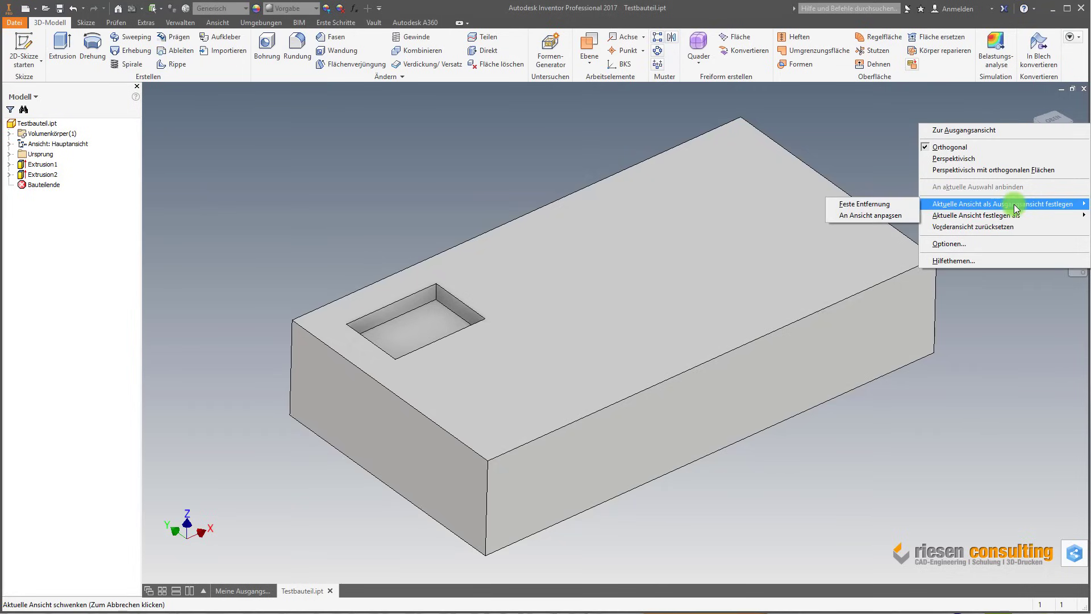
pyautogui.click(898, 216)
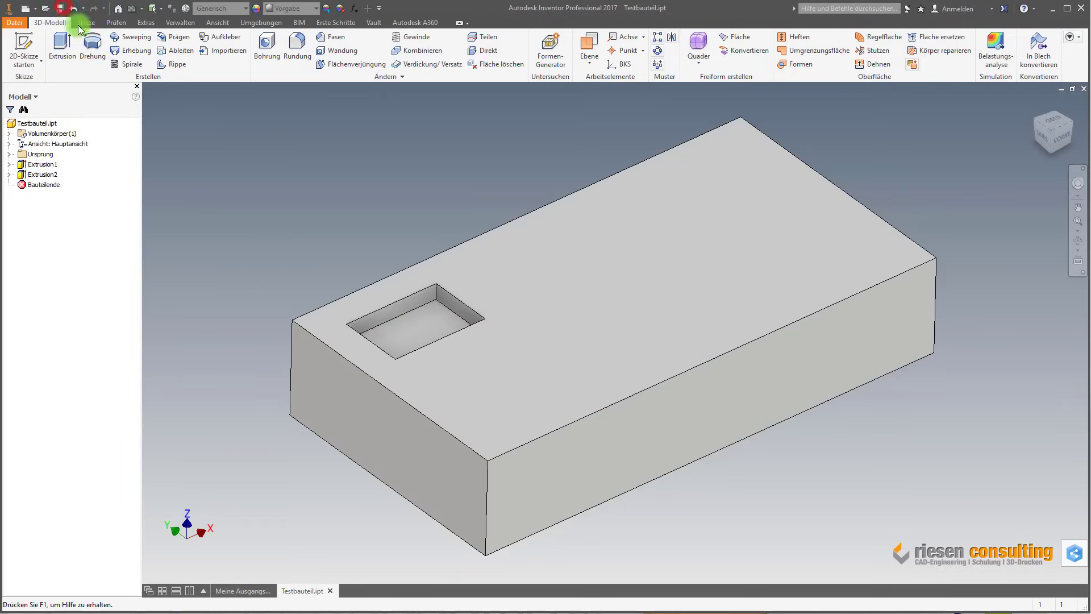
pyautogui.click(898, 355)
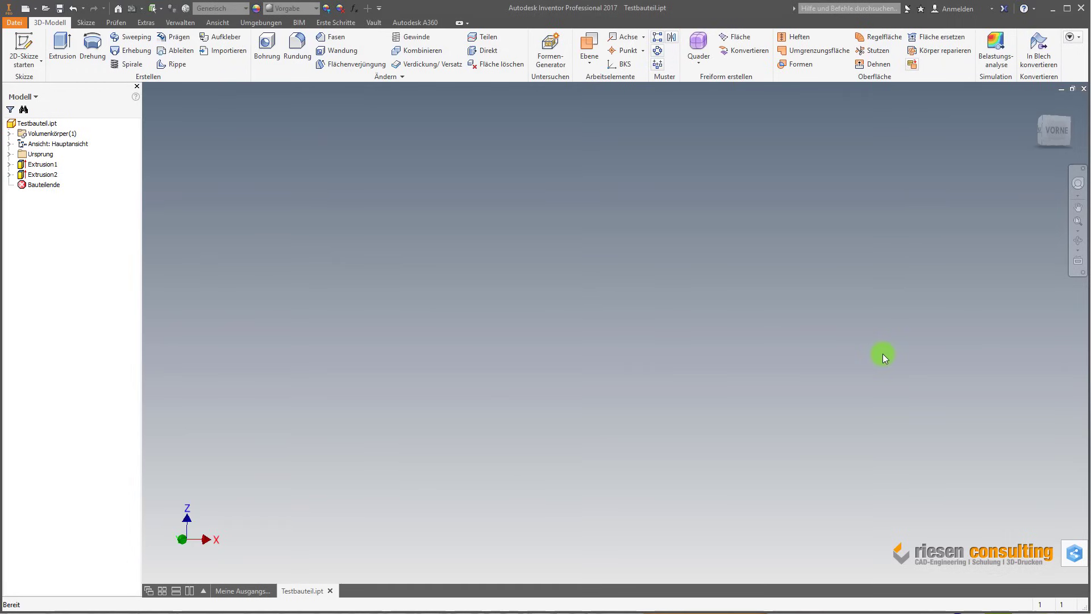
pyautogui.press('F6')
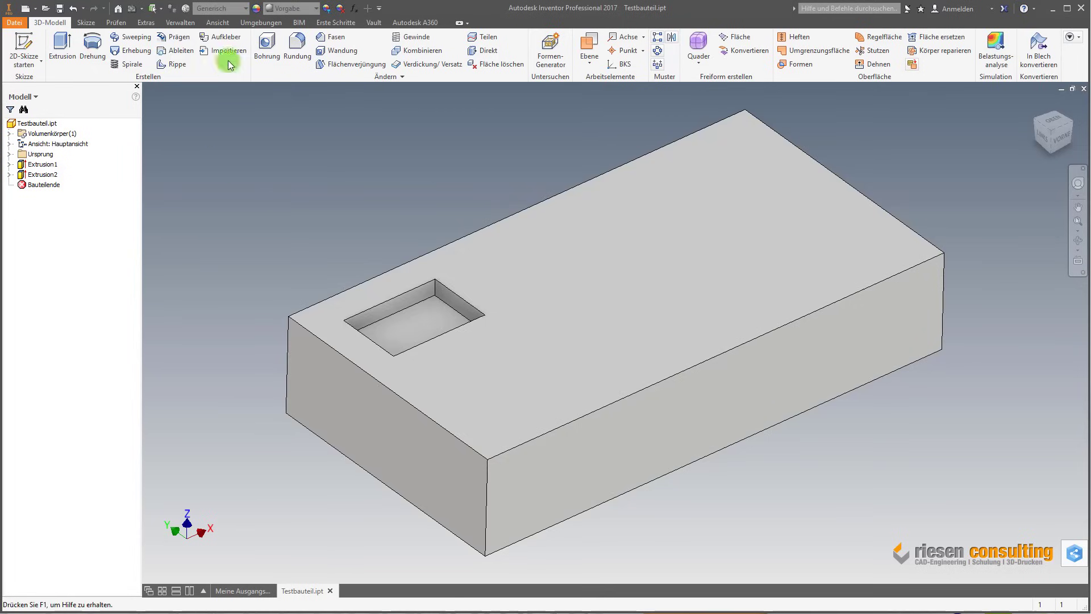
# Step: Assign Kupfer from the material dropdown in the Quick Access Toolbar
pyautogui.click(233, 10)
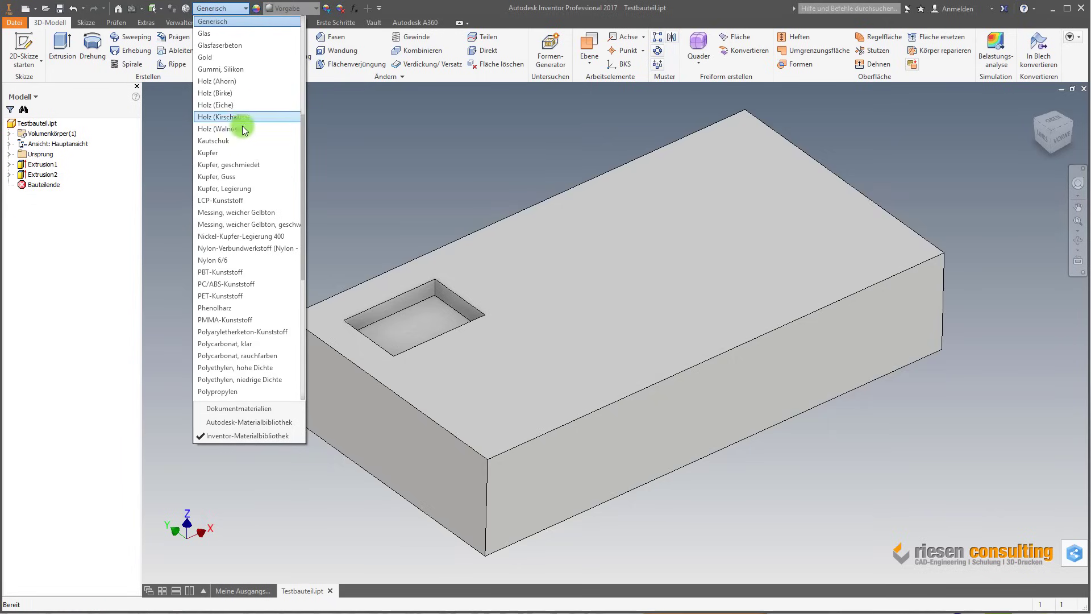
pyautogui.click(226, 152)
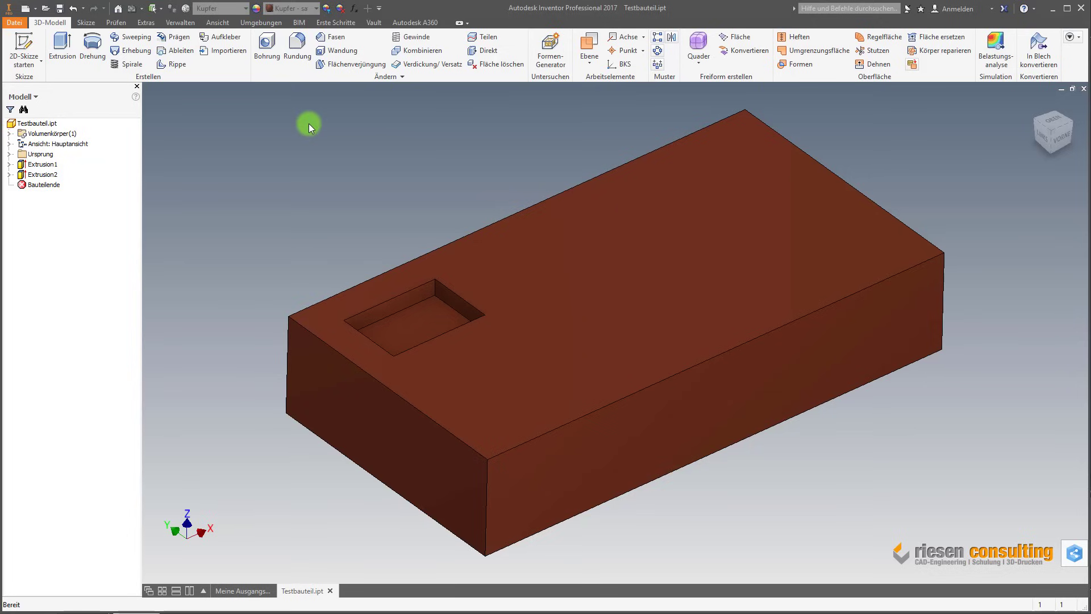
# Step: Preview the block in the 'Schattiert mit verdeckten Kanten' and 'Drahtkörper mit verdeckten Kanten' visual styles
pyautogui.click(220, 22)
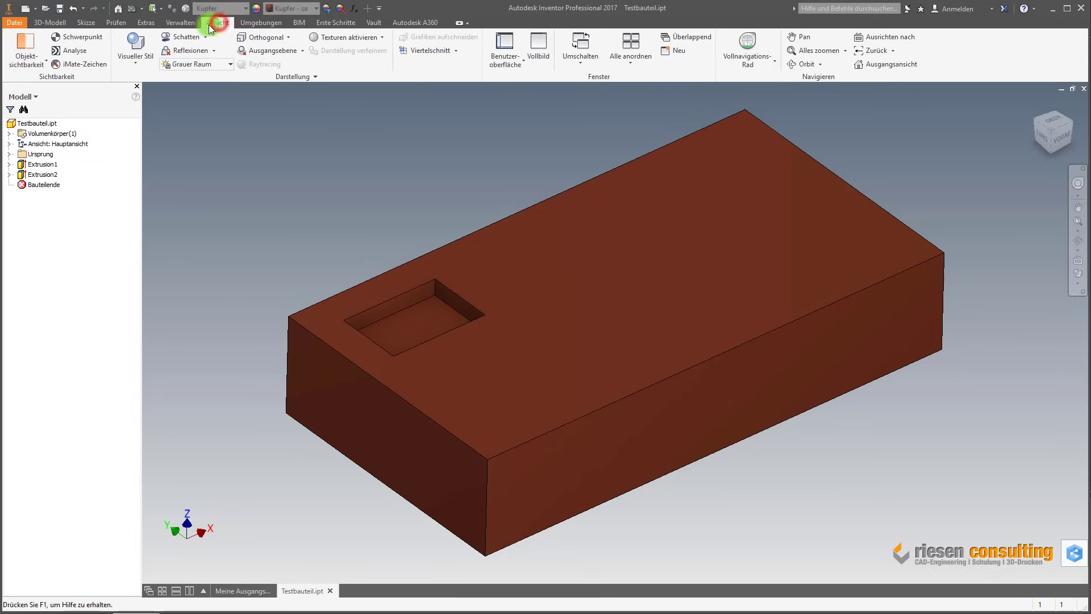
pyautogui.click(142, 67)
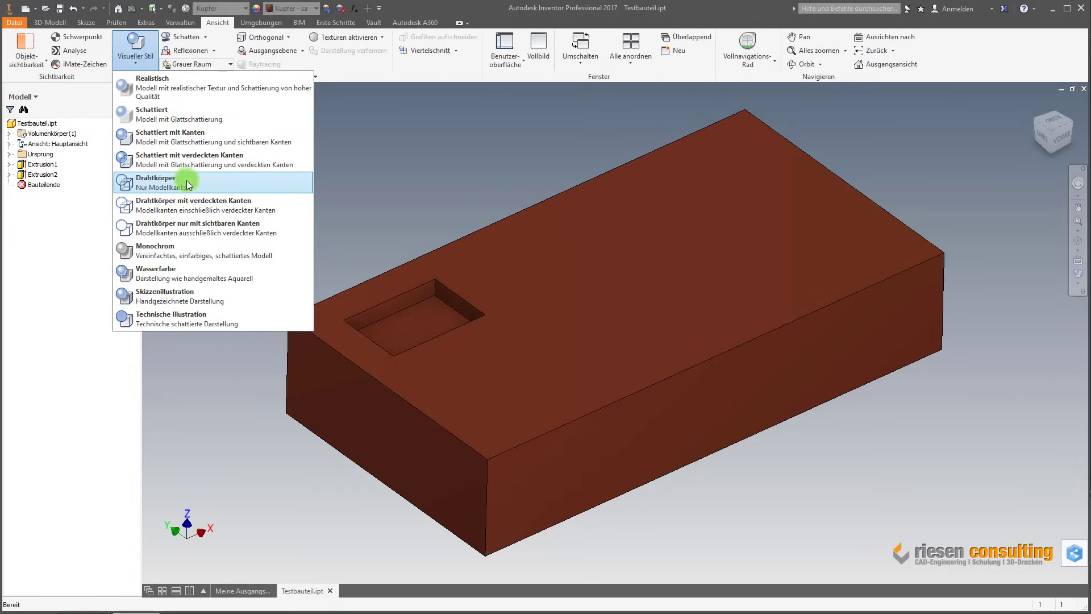
pyautogui.click(196, 158)
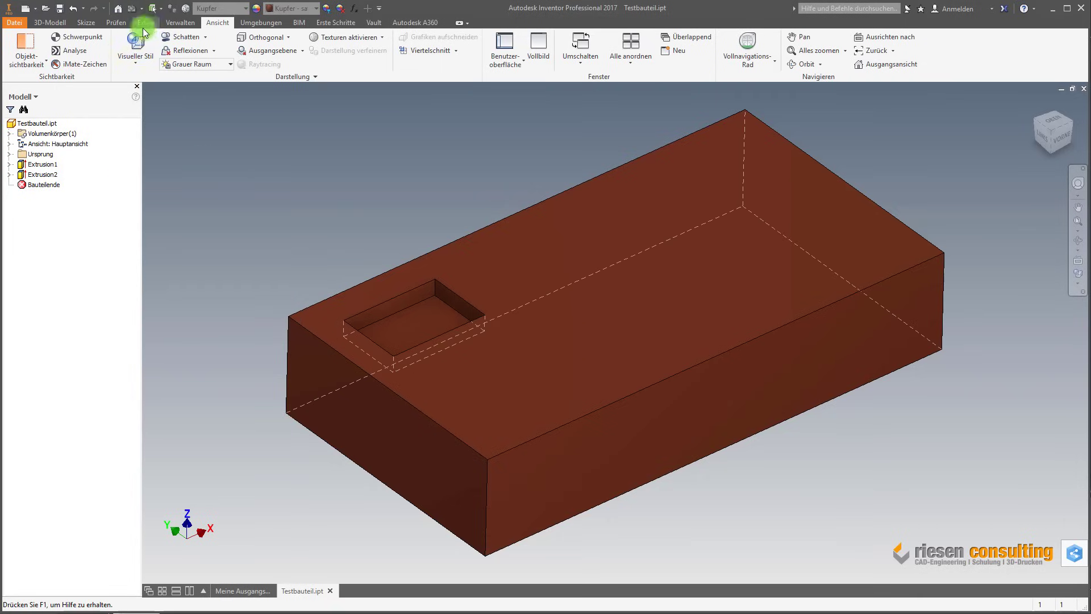
pyautogui.click(136, 70)
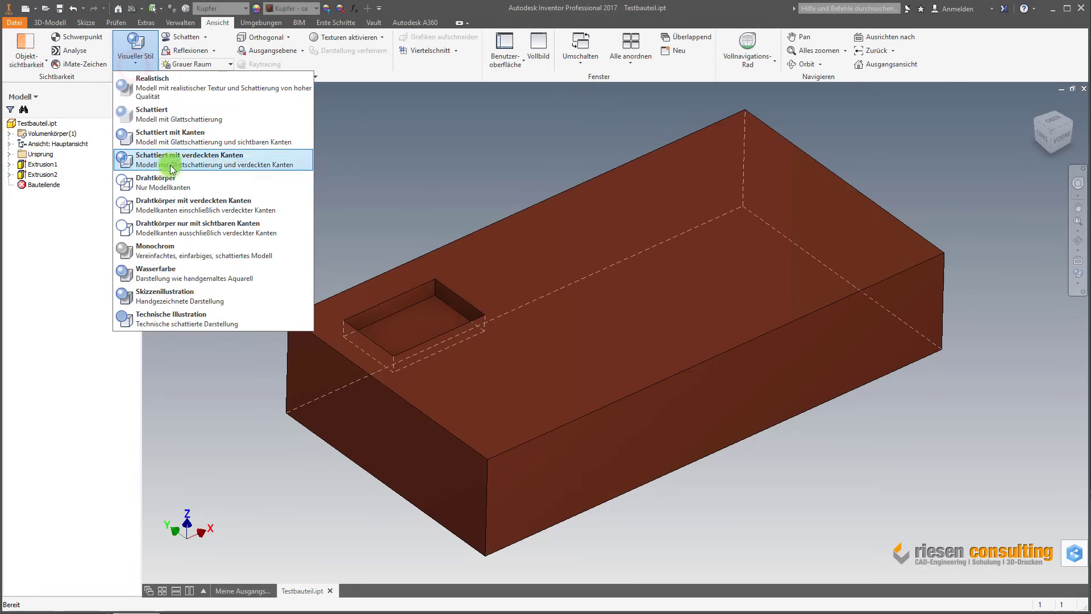
pyautogui.click(189, 204)
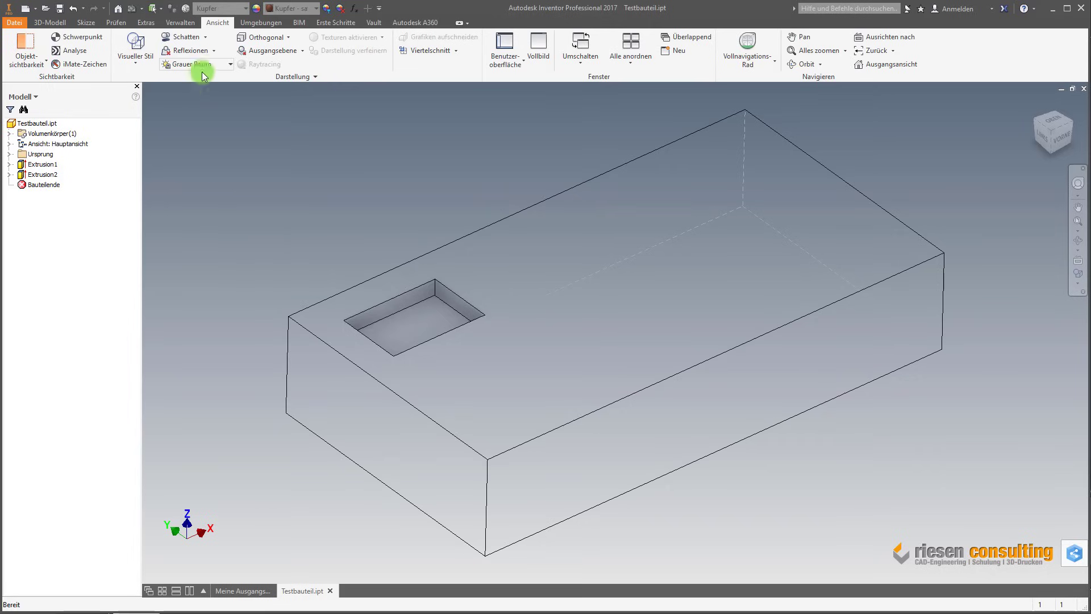
# Step: Set the visual style to 'Schattiert mit Kanten' to show the copper block with its pocket
pyautogui.click(50, 22)
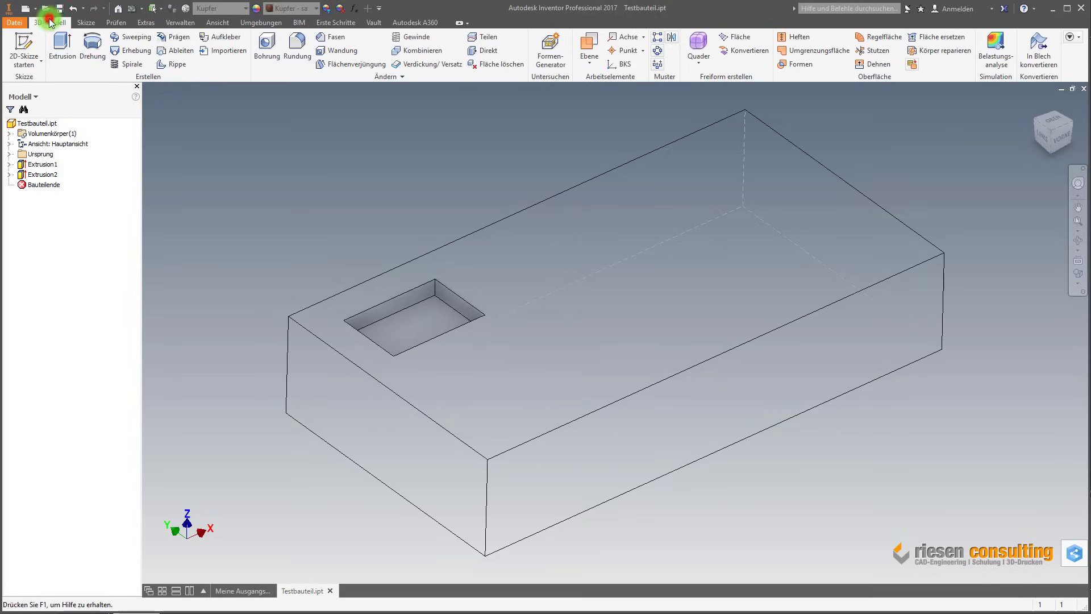
pyautogui.click(264, 26)
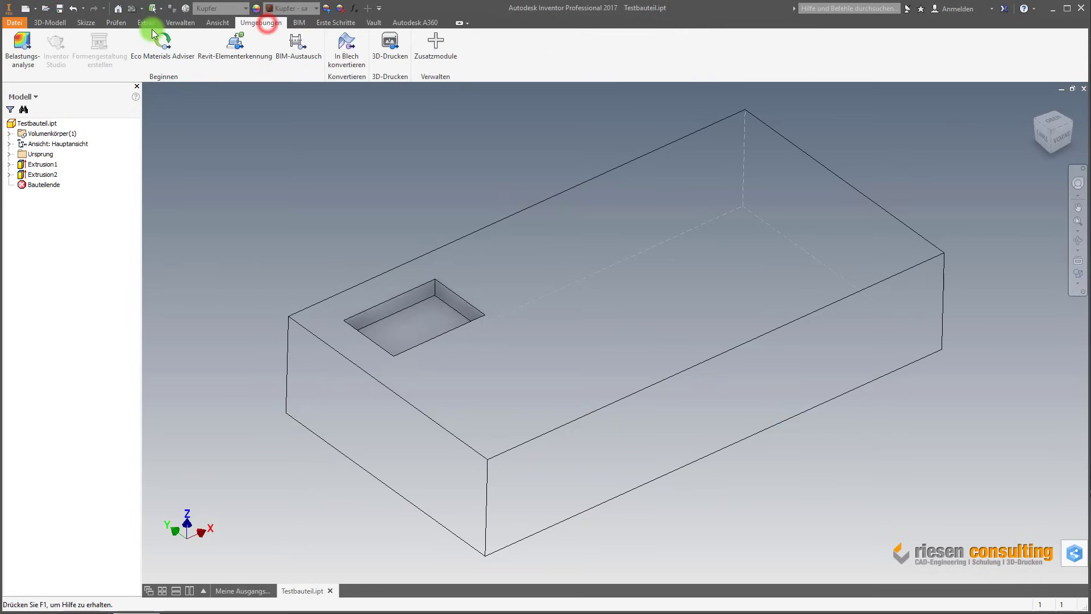
pyautogui.click(217, 23)
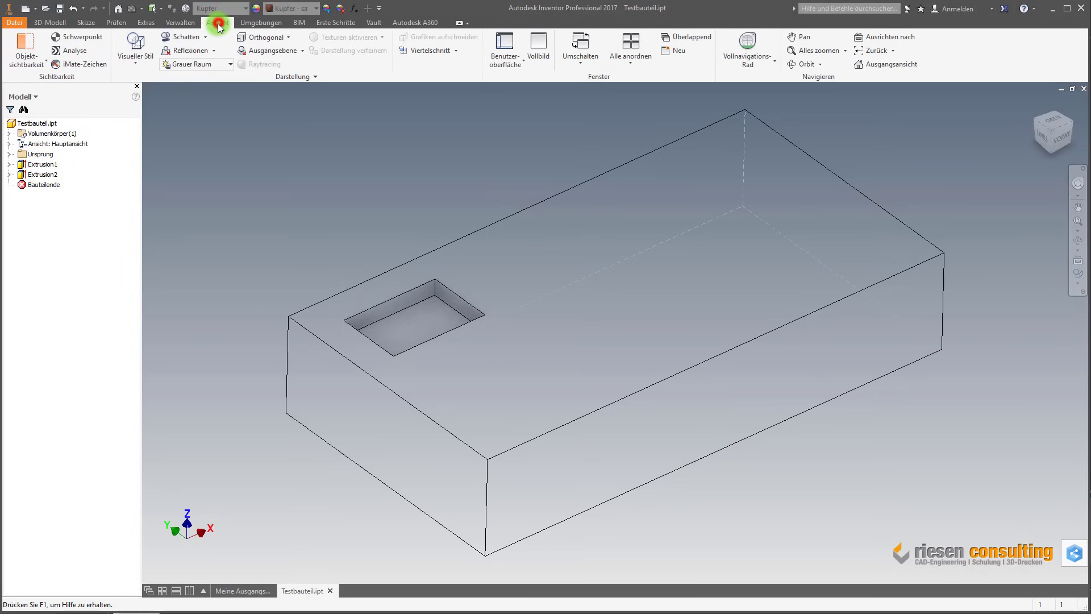
pyautogui.click(141, 63)
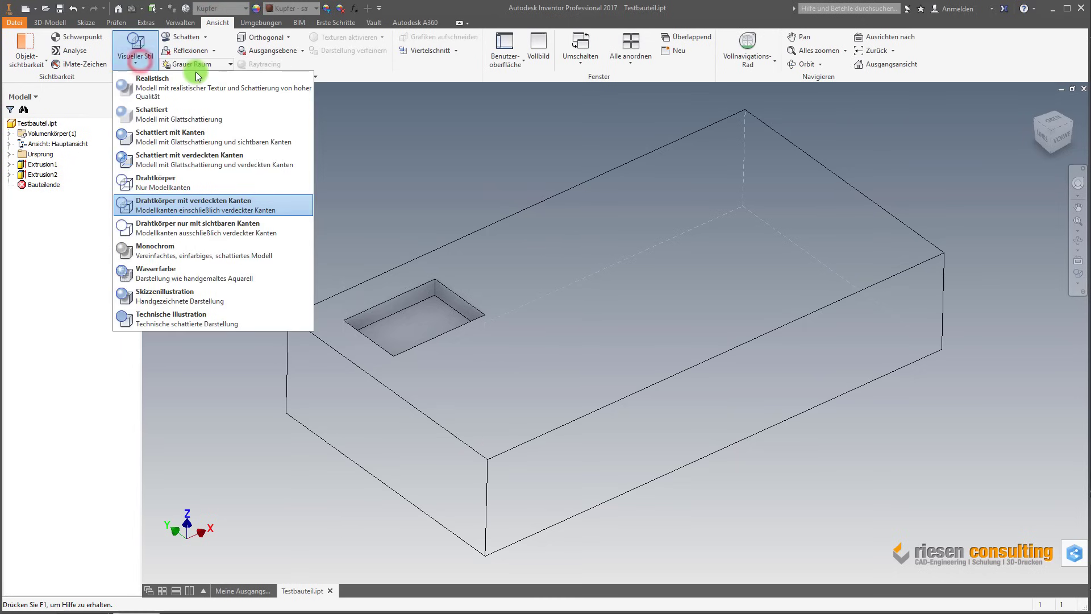
pyautogui.click(243, 139)
pyautogui.click(50, 23)
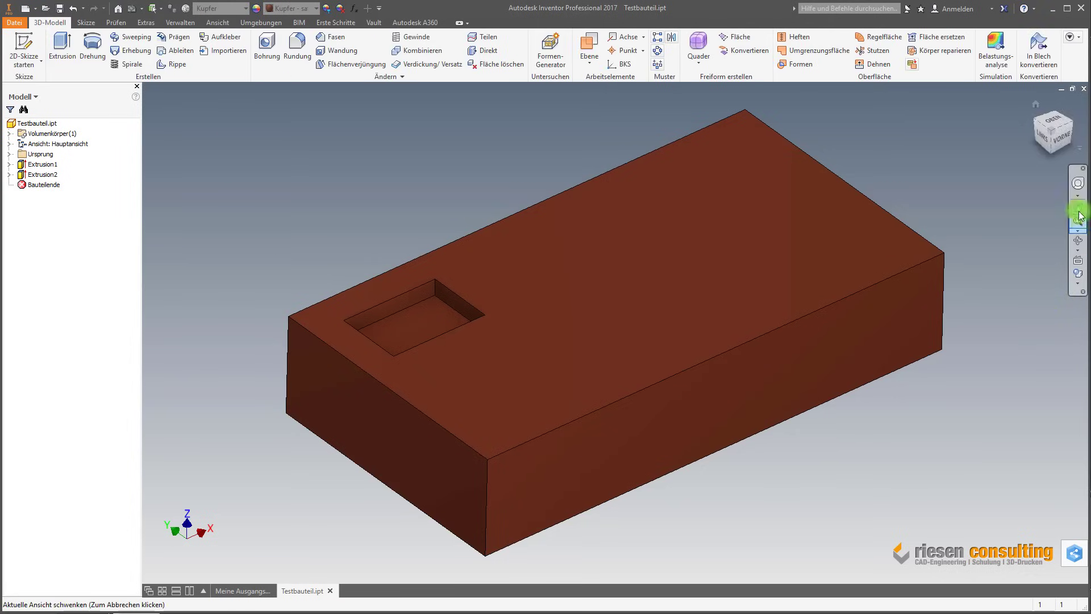
pyautogui.click(1083, 294)
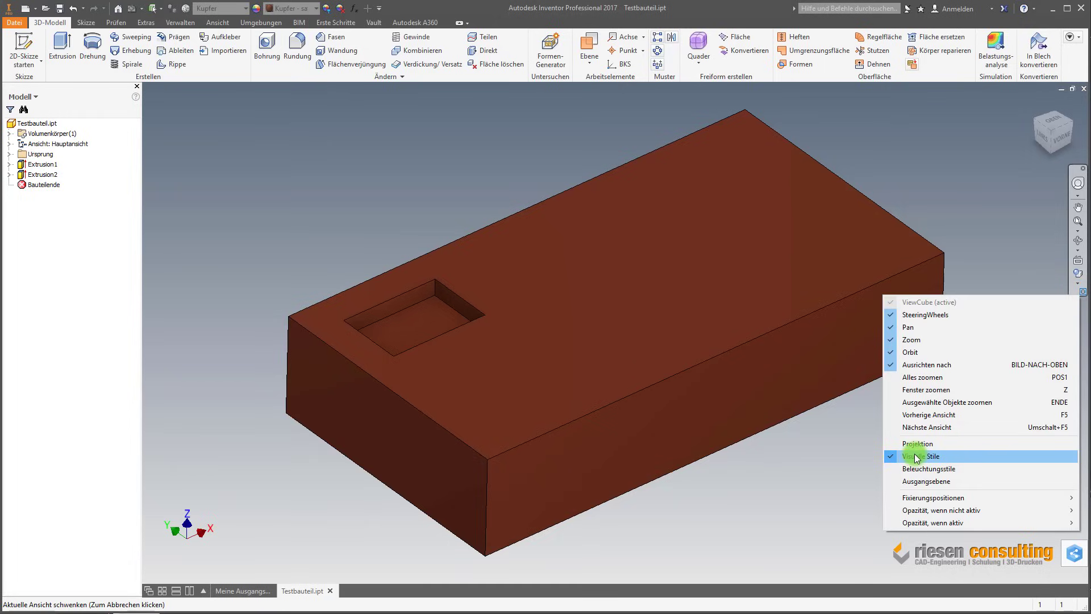
pyautogui.click(773, 508)
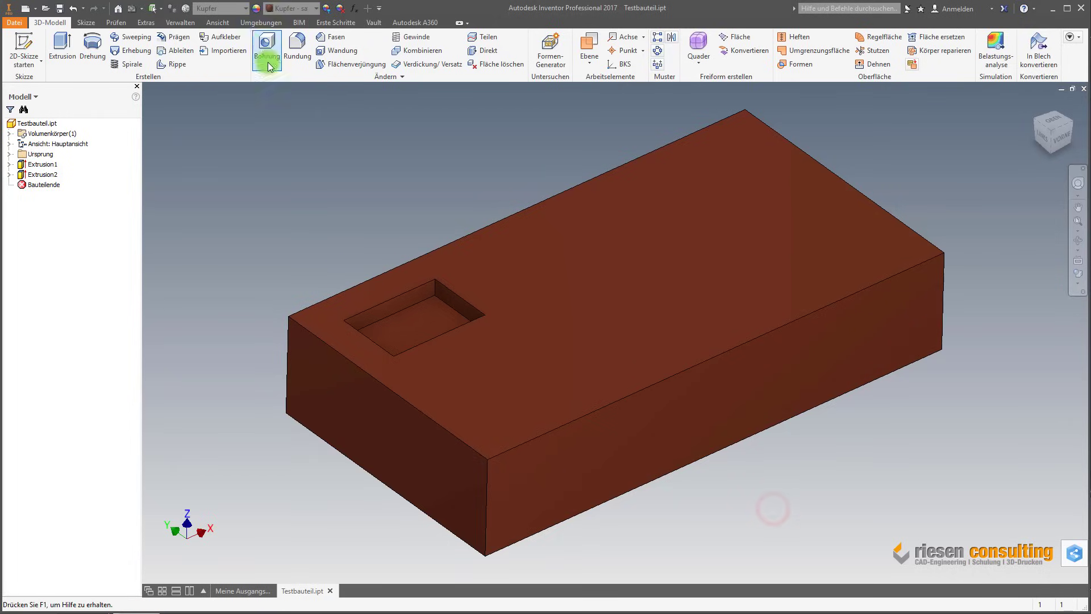
pyautogui.click(217, 23)
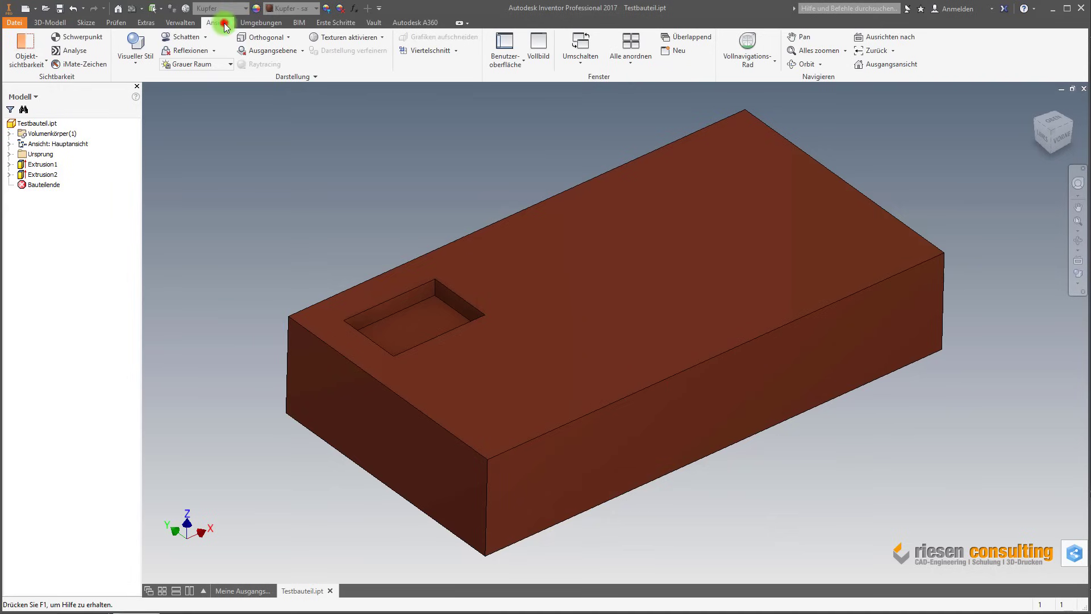
pyautogui.click(50, 22)
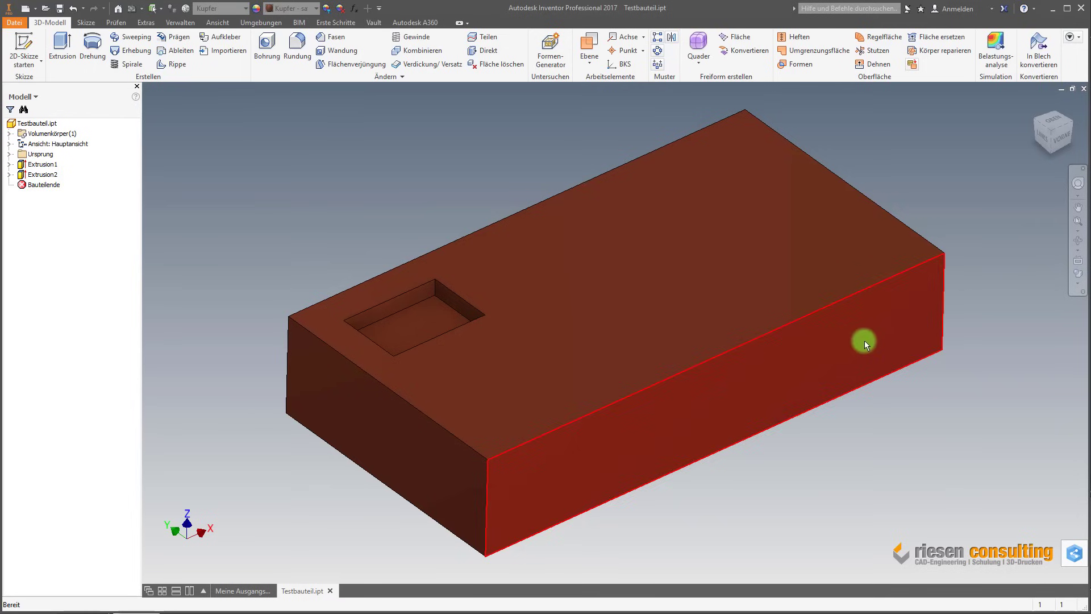
pyautogui.rightClick(1065, 285)
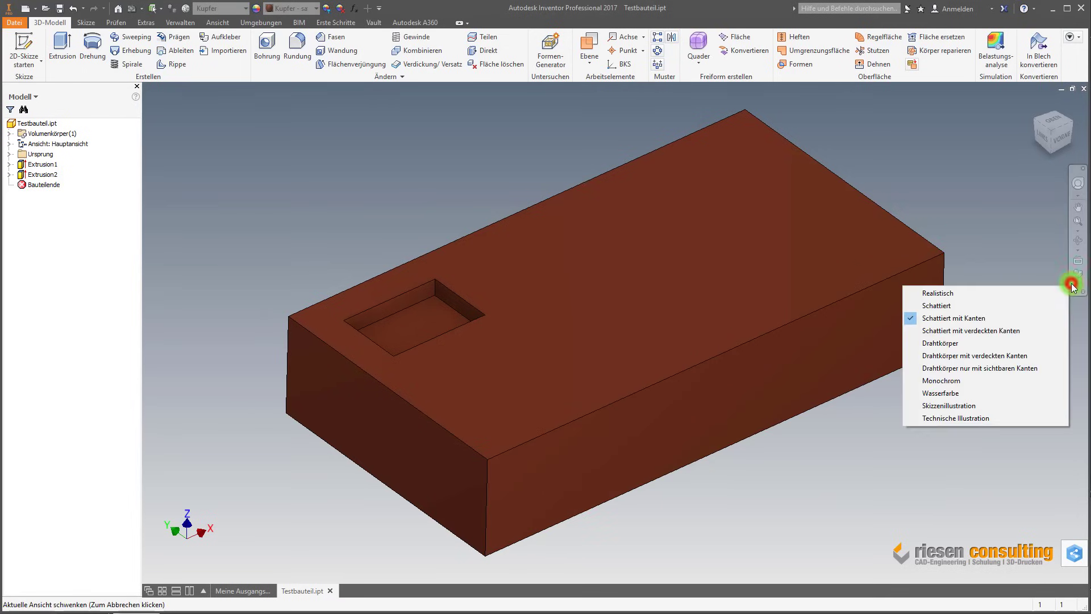
pyautogui.click(1002, 376)
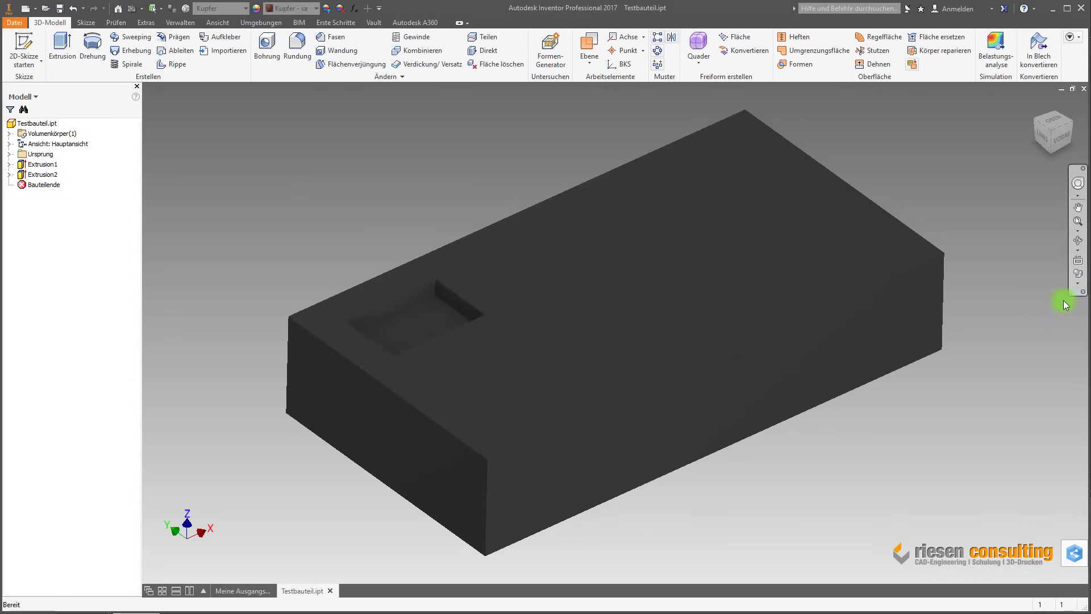
pyautogui.click(1077, 283)
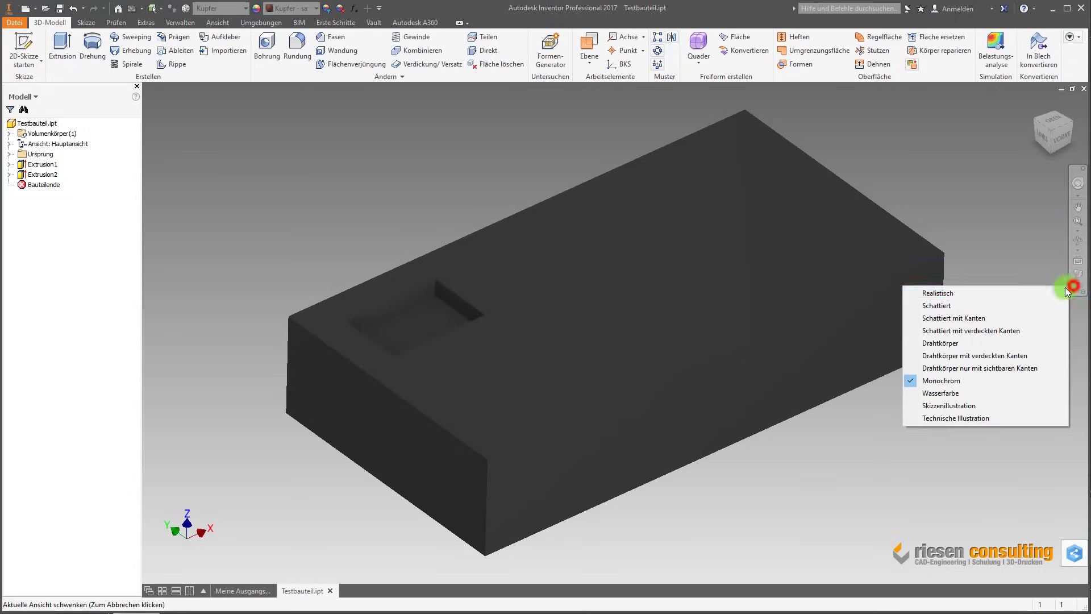
pyautogui.click(1023, 318)
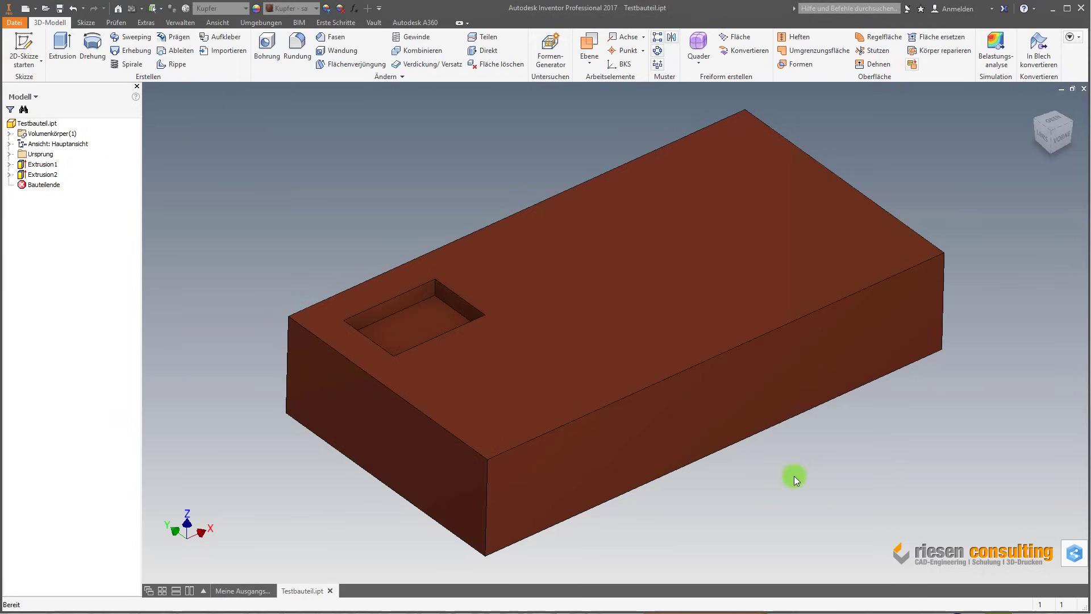